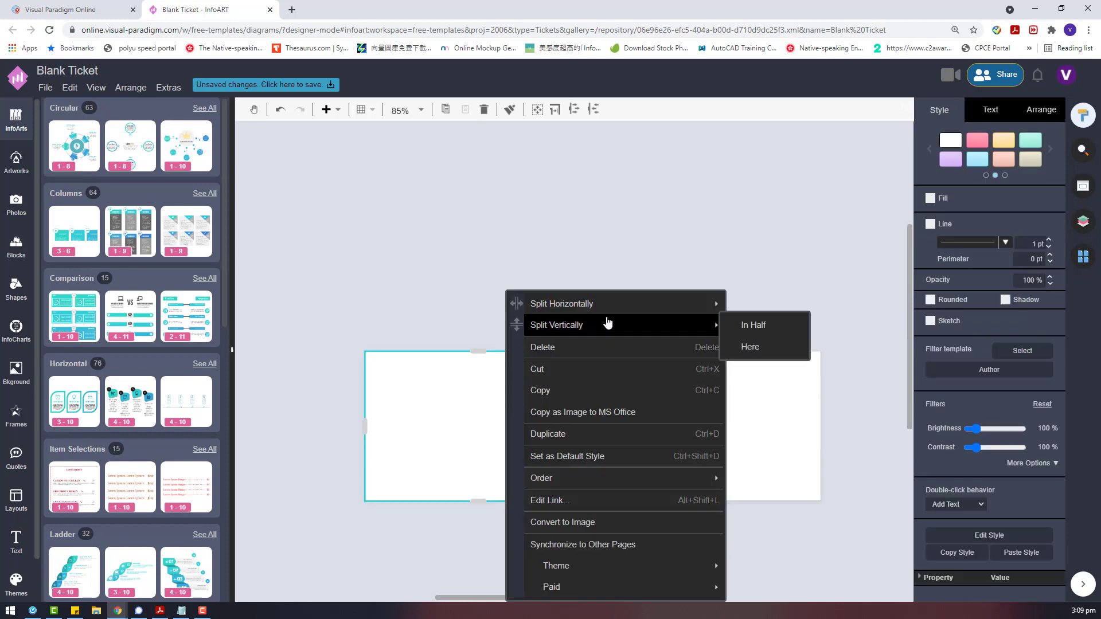
# Split the ticket's left half horizontally in half and move the dividers to form a wide middle section and a narrow right strip.
pyautogui.moveTo(607, 304)
pyautogui.click(746, 303)
pyautogui.click(604, 438)
pyautogui.moveTo(594, 426); pyautogui.dragTo(780, 421)
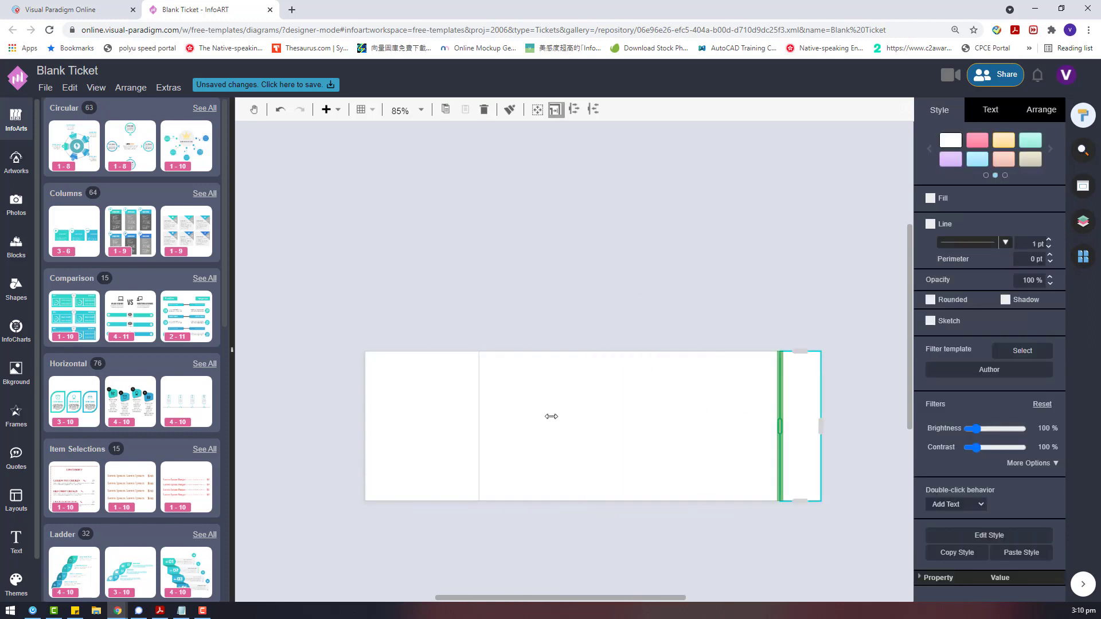
pyautogui.click(467, 430)
pyautogui.moveTo(479, 427); pyautogui.dragTo(485, 423)
pyautogui.click(642, 451)
pyautogui.click(645, 451)
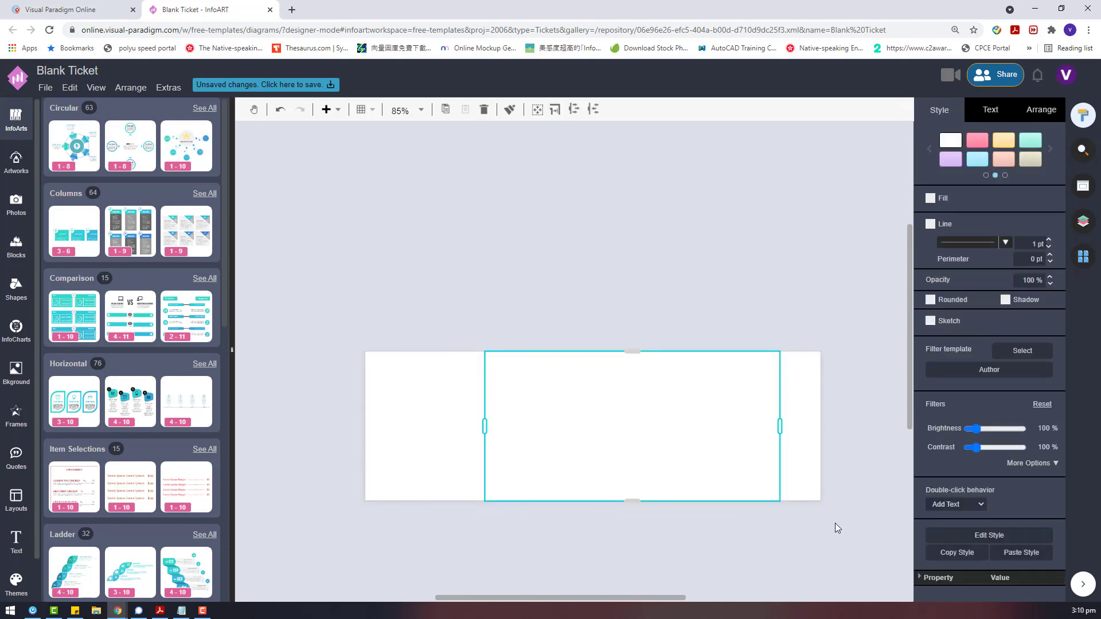
pyautogui.click(806, 456)
# Fill the ticket's left and middle sections with dark grey.
pyautogui.click(683, 381)
pyautogui.keyDown('shift'); pyautogui.click(433, 398); pyautogui.keyUp('shift')
pyautogui.click(930, 198)
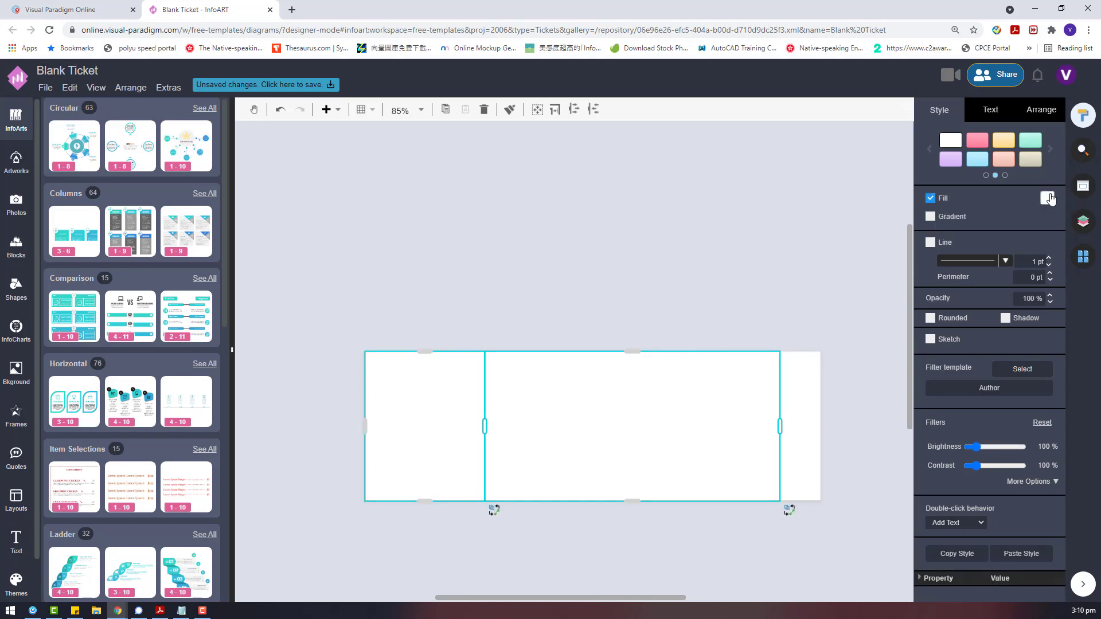
pyautogui.click(1052, 198)
pyautogui.click(982, 223)
pyautogui.click(818, 260)
# Fill the narrow strip at the ticket's right end with bright green.
pyautogui.press('Tab')
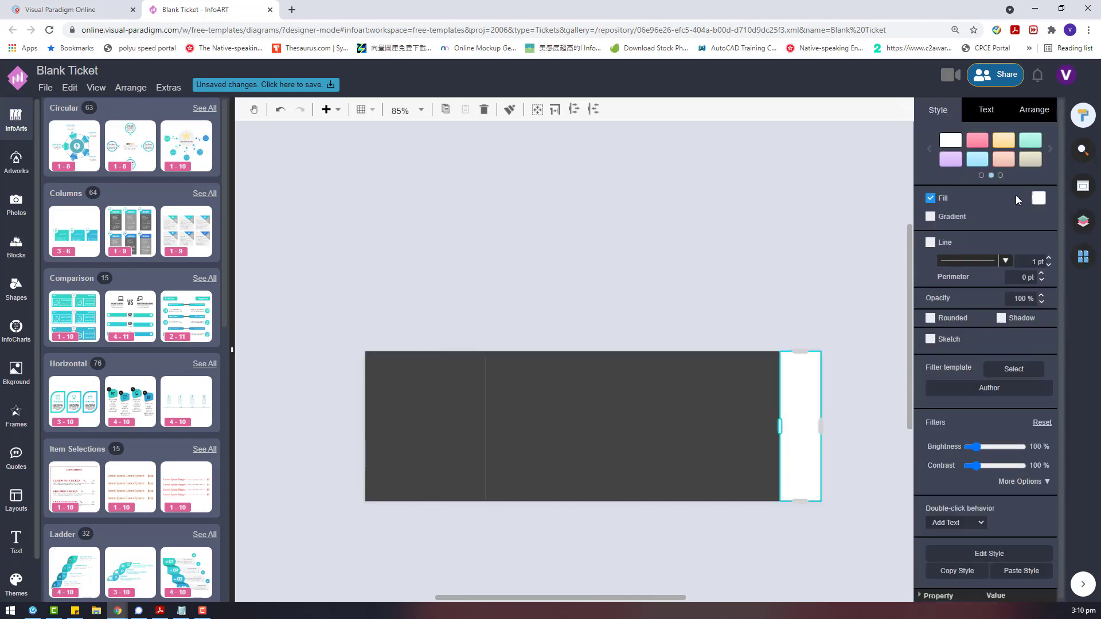
pyautogui.click(1039, 198)
pyautogui.click(1018, 231)
pyautogui.click(717, 258)
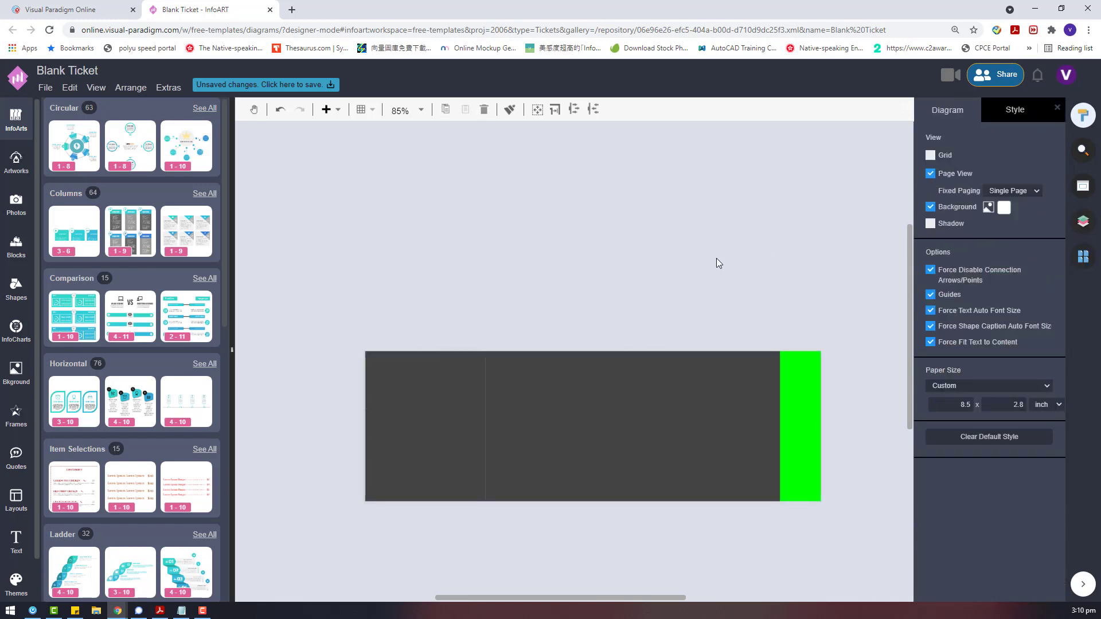
# Add a widened text box reading MUSIC above the ticket.
pyautogui.doubleClick(477, 228)
pyautogui.moveTo(487, 237); pyautogui.dragTo(628, 270)
pyautogui.doubleClick(537, 246)
pyautogui.write('MUSIC')
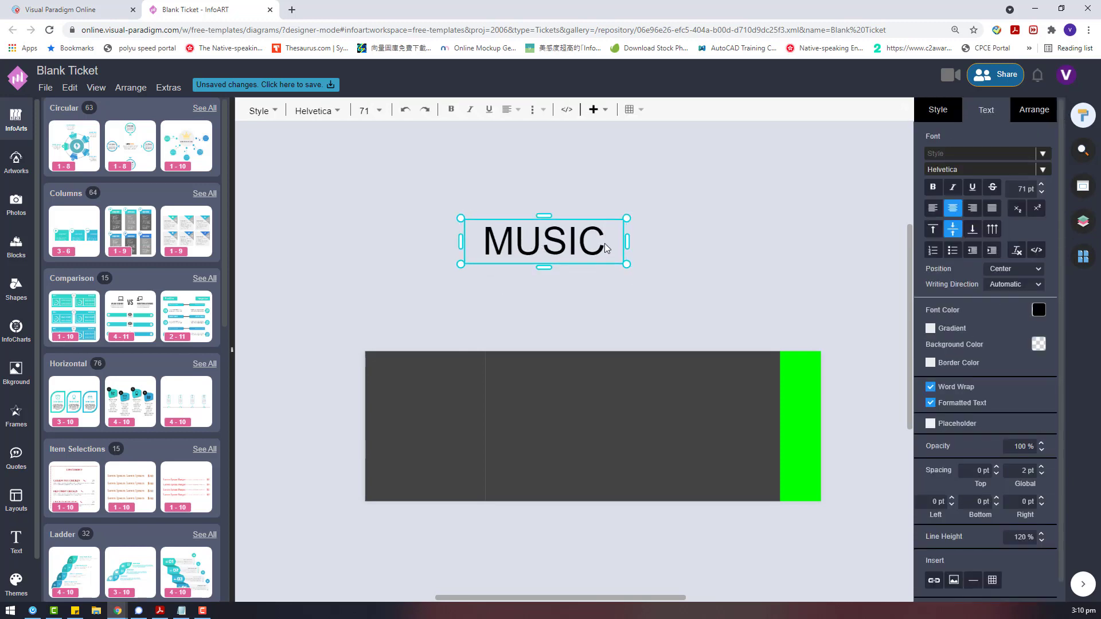
pyautogui.press('Escape')
# Set the MUSIC text's font to Alfa Slab One and its colour to white.
pyautogui.click(991, 109)
pyautogui.click(975, 169)
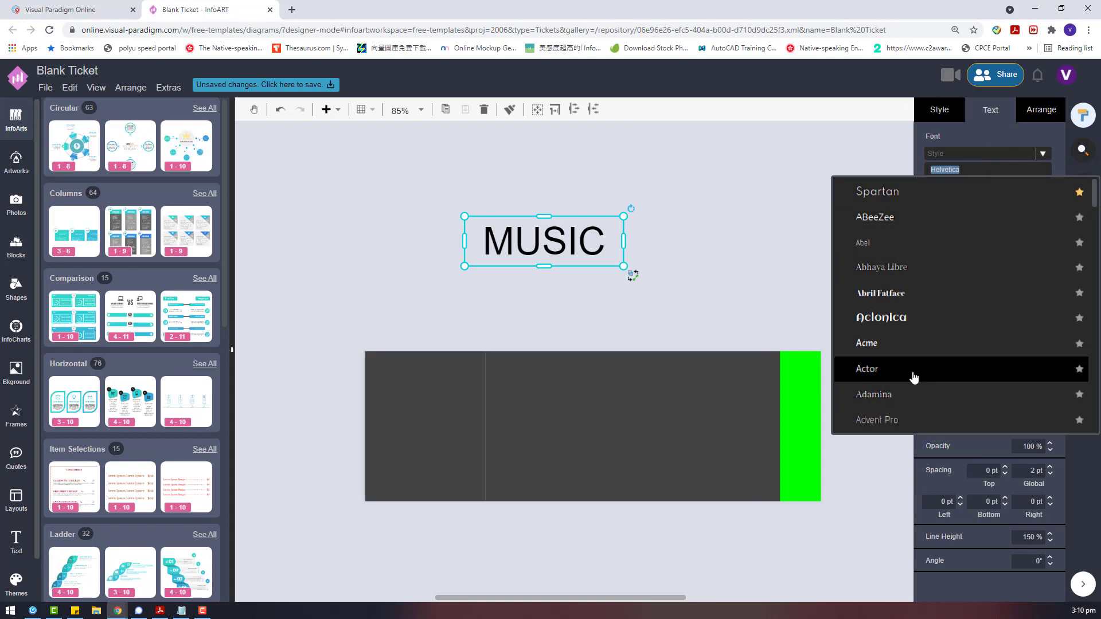
pyautogui.scroll(-5, 918, 344)
pyautogui.scroll(-3, 895, 338)
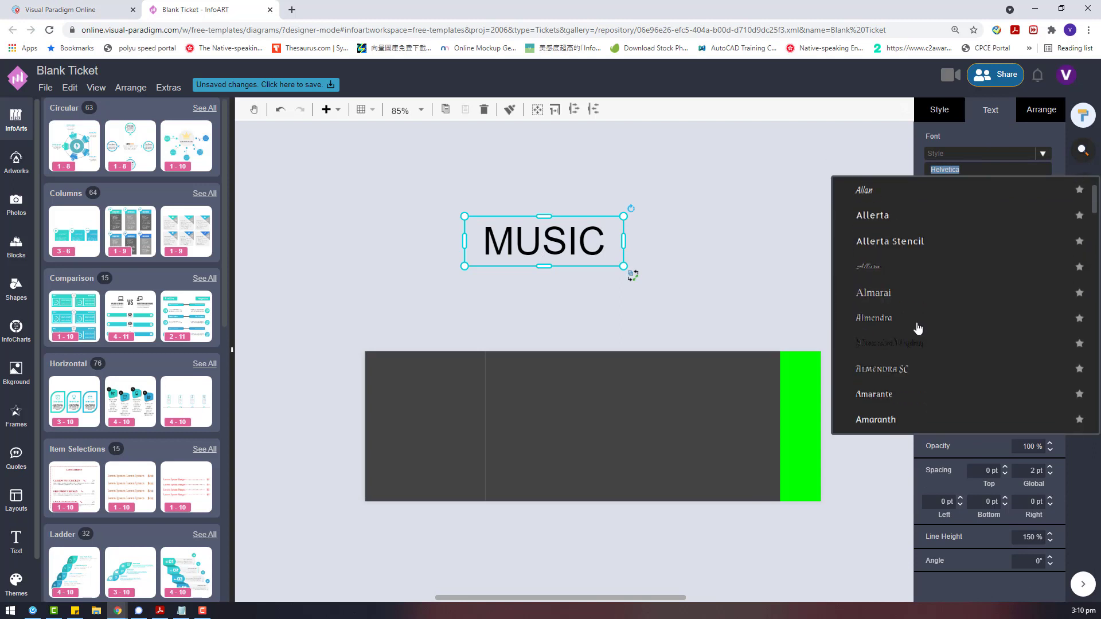
pyautogui.scroll(3, 920, 229)
pyautogui.click(895, 255)
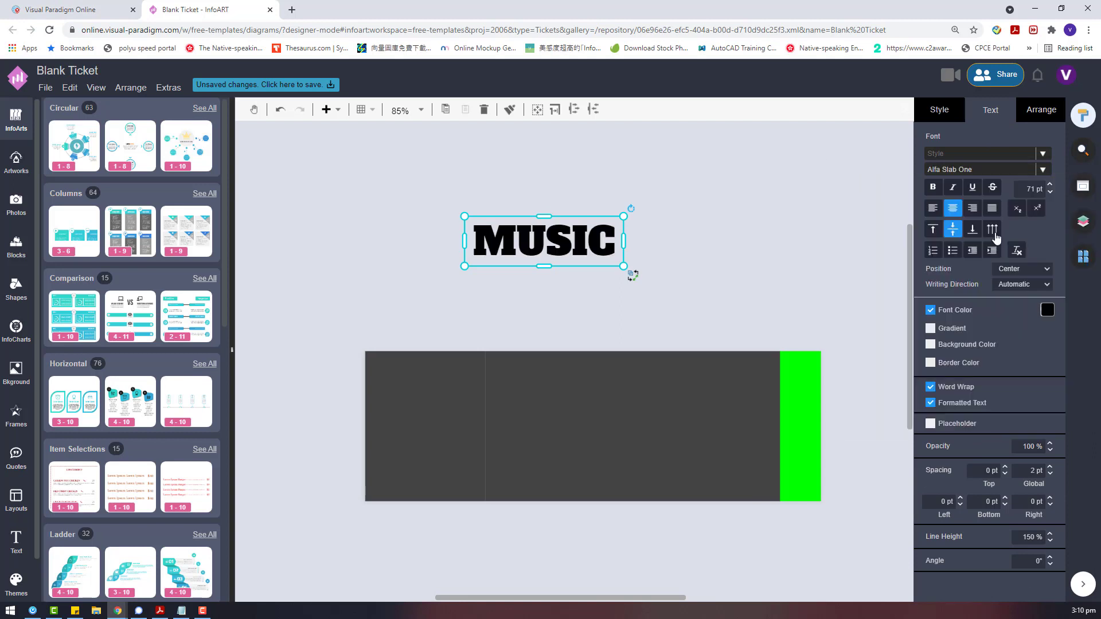
pyautogui.click(1048, 312)
pyautogui.click(961, 325)
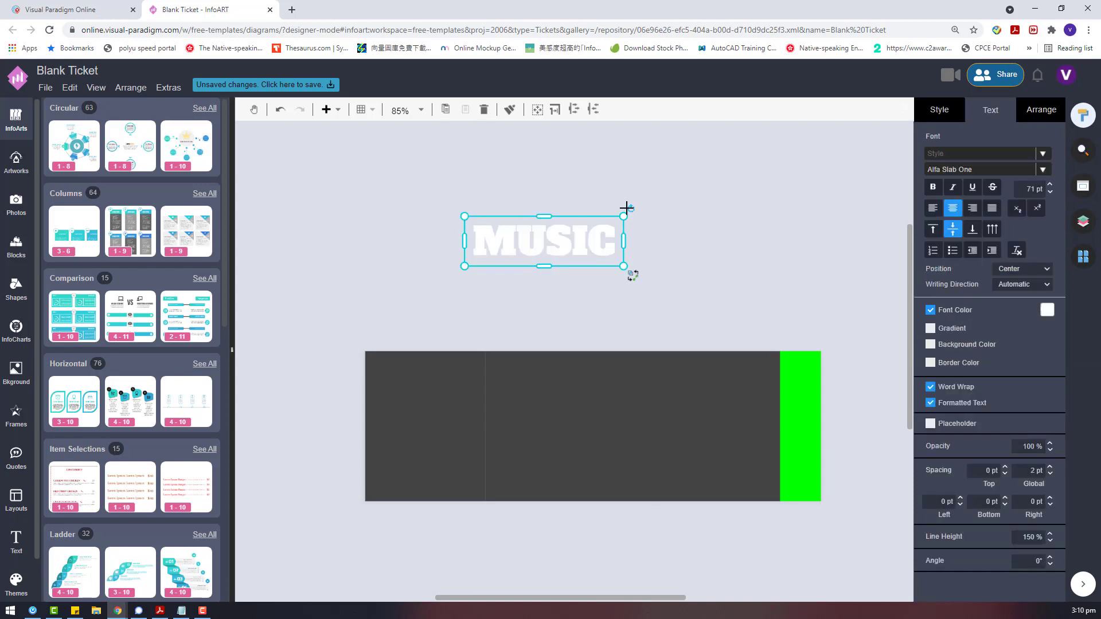
pyautogui.moveTo(631, 209); pyautogui.dragTo(807, 364)
pyautogui.hotkey('ctrl', 'z')
pyautogui.hotkey('ctrl', 'z')
# Turn the MUSIC text vertical and place it in the green strip.
pyautogui.click(992, 230)
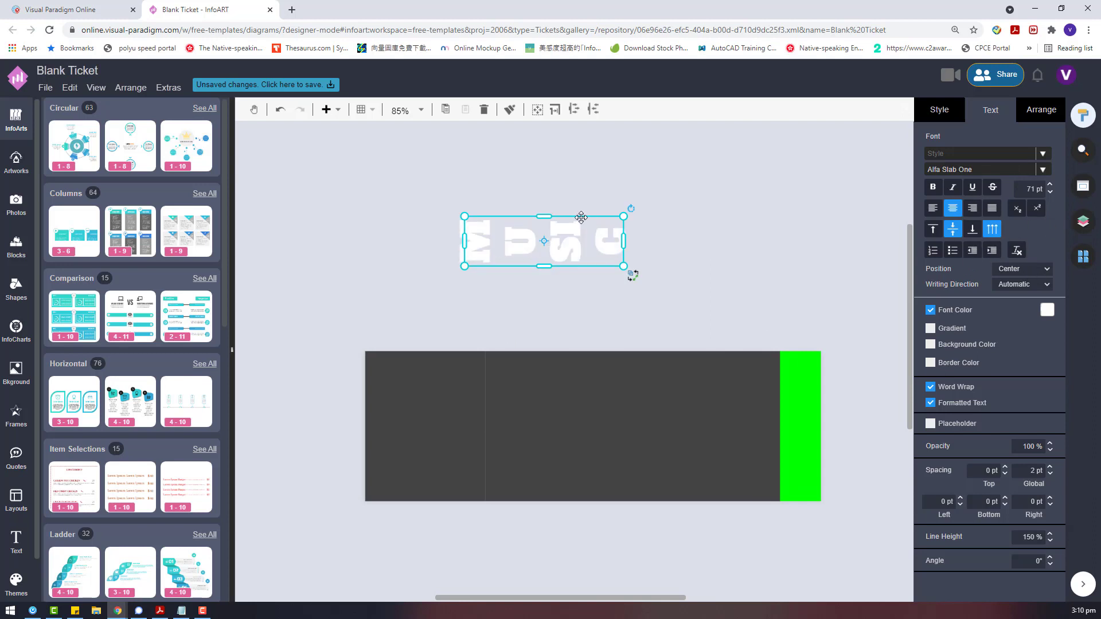
pyautogui.moveTo(629, 273); pyautogui.dragTo(777, 417)
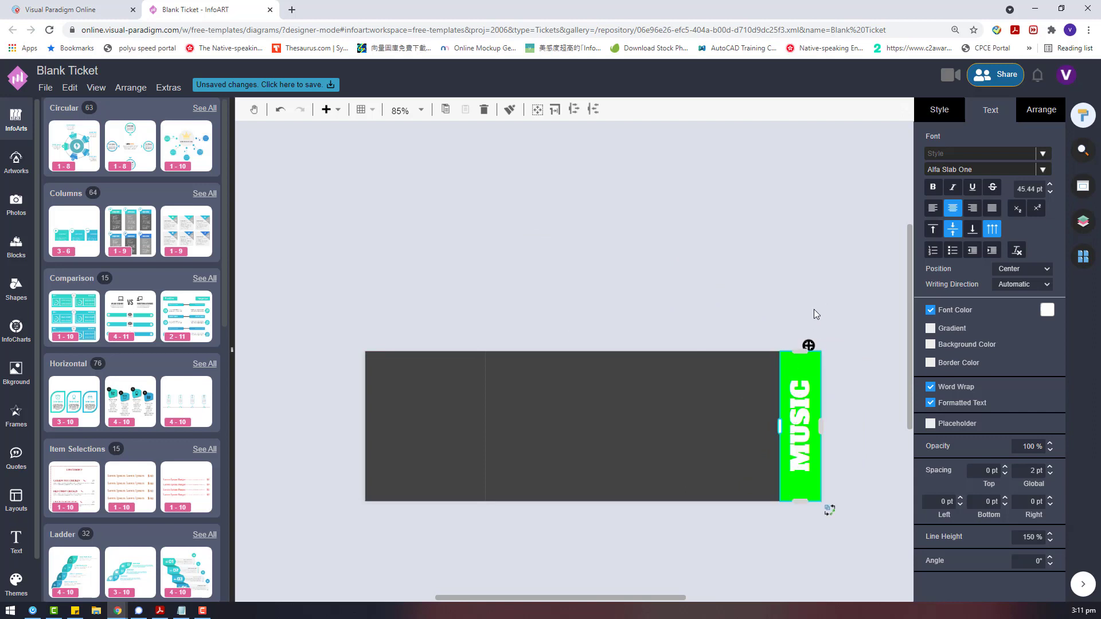
pyautogui.click(849, 328)
# Increase the font size of the vertical MUSIC text to 65 pt.
pyautogui.click(793, 420)
pyautogui.click(1034, 109)
pyautogui.click(939, 110)
pyautogui.click(987, 109)
pyautogui.click(1051, 184)
pyautogui.click(1051, 184)
pyautogui.click(1051, 184)
pyautogui.click(1051, 184)
pyautogui.click(1051, 184)
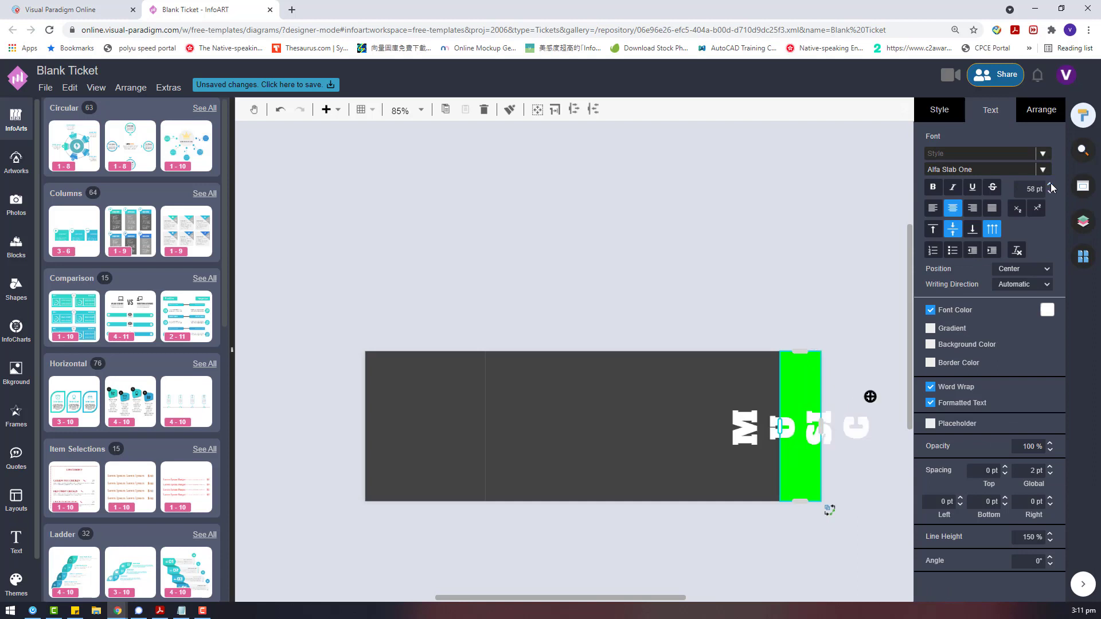
pyautogui.click(1051, 184)
pyautogui.click(1051, 184)
pyautogui.click(1051, 184)
pyautogui.click(1051, 184)
pyautogui.click(1051, 185)
pyautogui.click(1050, 184)
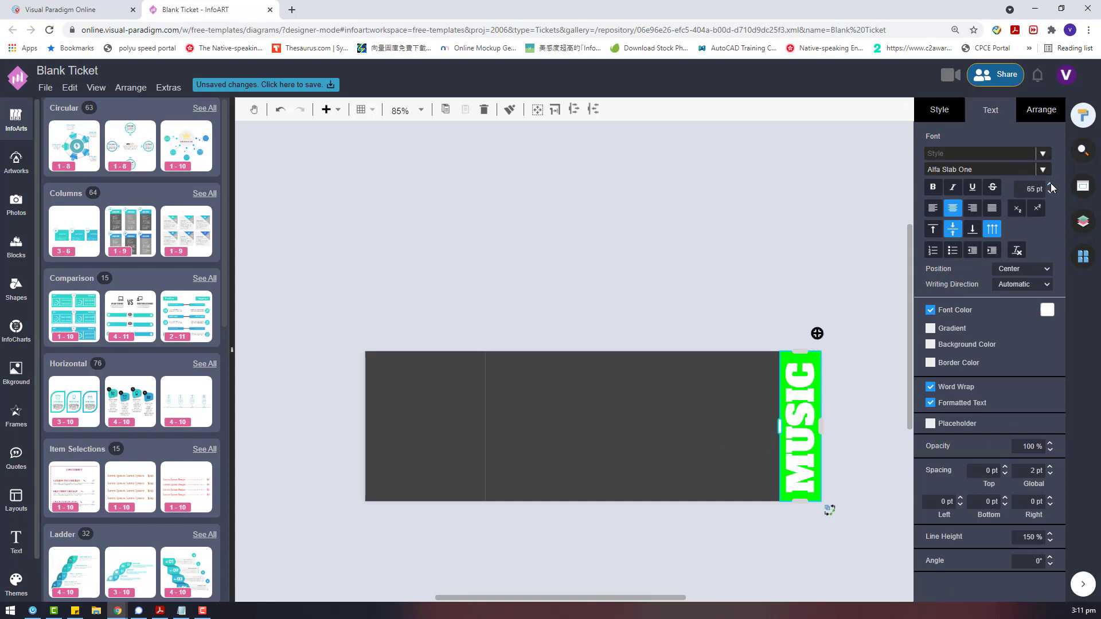
# Add a new placeholder text box in the empty area above the ticket.
pyautogui.click(666, 277)
pyautogui.doubleClick(404, 194)
pyautogui.click(555, 175)
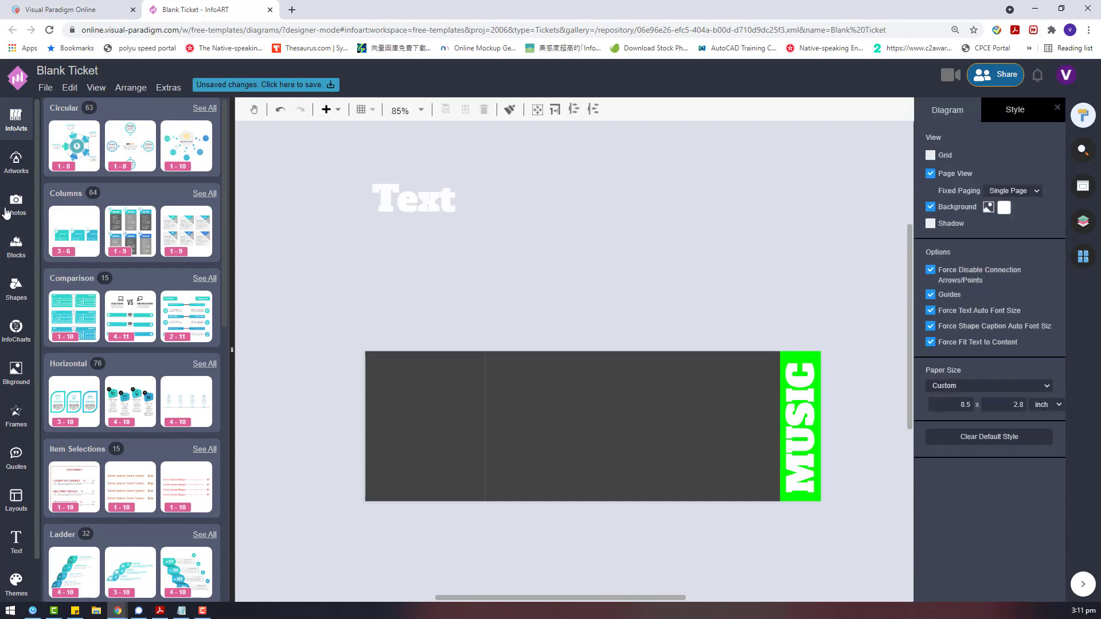
# Search the photo library for MUSIC FESTIVAL and place the purple concert crowd photo above the ticket.
pyautogui.click(15, 206)
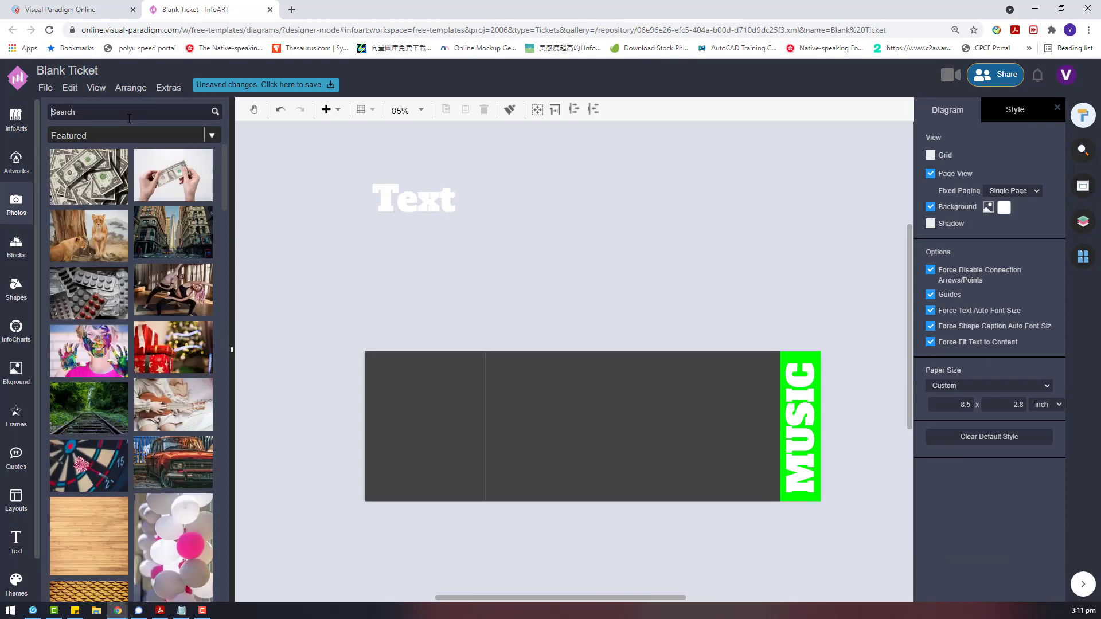
pyautogui.click(129, 118)
pyautogui.write('MUSIC FESTIVAL')
pyautogui.press('Return')
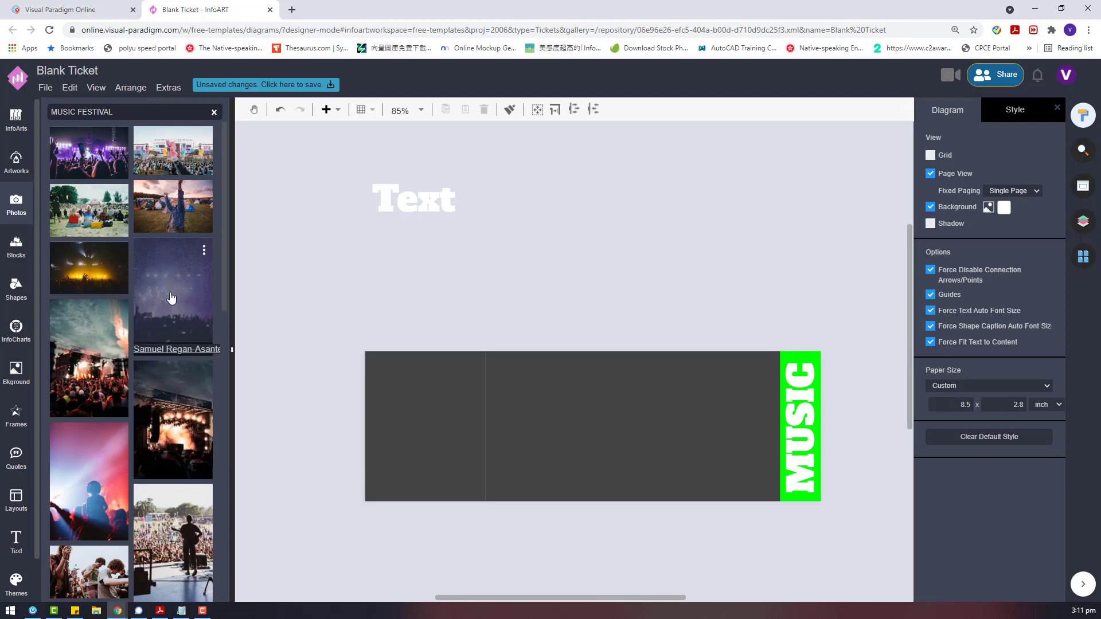
pyautogui.moveTo(170, 295); pyautogui.dragTo(258, 177)
pyautogui.scroll(-2, 139, 474)
pyautogui.moveTo(321, 344); pyautogui.dragTo(411, 200)
pyautogui.moveTo(91, 246); pyautogui.dragTo(521, 367)
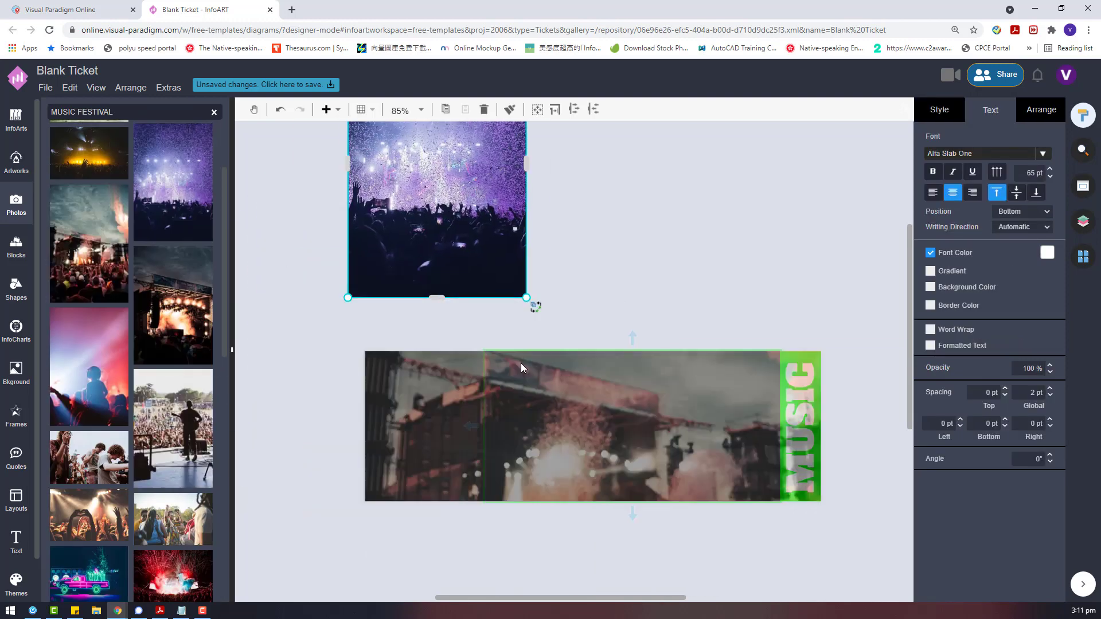
pyautogui.scroll(-1, 23, 459)
# Add a rectangular picture frame to the ticket's middle section and set its padding to 0 pt on all sides.
pyautogui.click(15, 373)
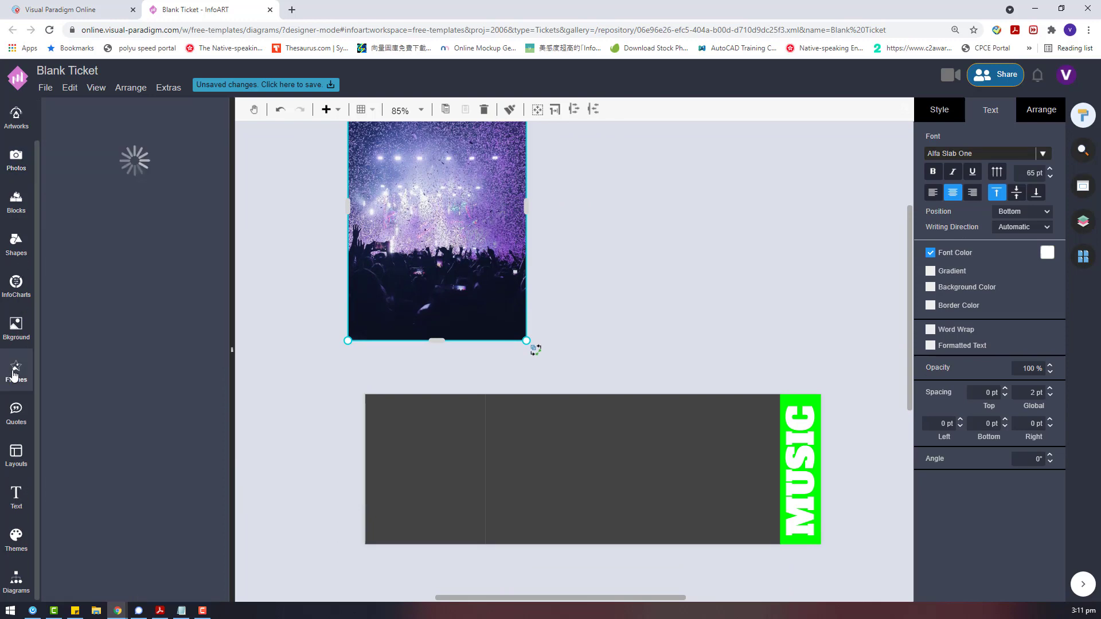
pyautogui.moveTo(369, 484); pyautogui.dragTo(632, 467)
pyautogui.click(1045, 115)
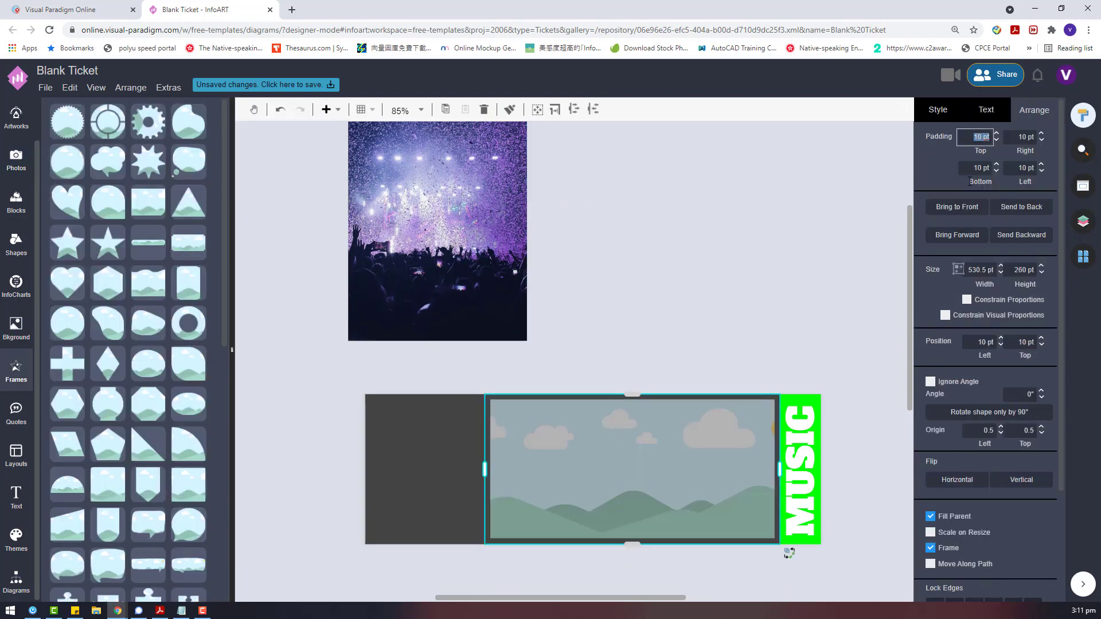
pyautogui.click(979, 168)
pyautogui.write('0')
pyautogui.click(1022, 168)
pyautogui.write('0')
pyautogui.click(1022, 138)
pyautogui.write('0')
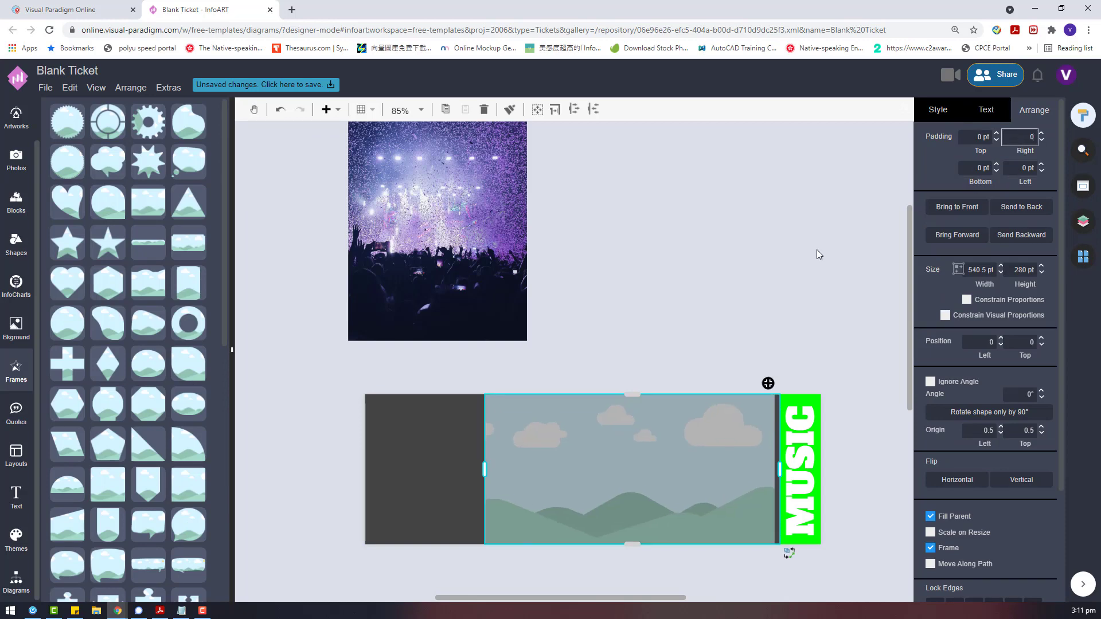
pyautogui.click(818, 253)
# Move the picture frame out of the ticket to the empty area beside the concert photo.
pyautogui.click(775, 399)
pyautogui.moveTo(646, 481); pyautogui.dragTo(718, 241)
pyautogui.scroll(3, 717, 258)
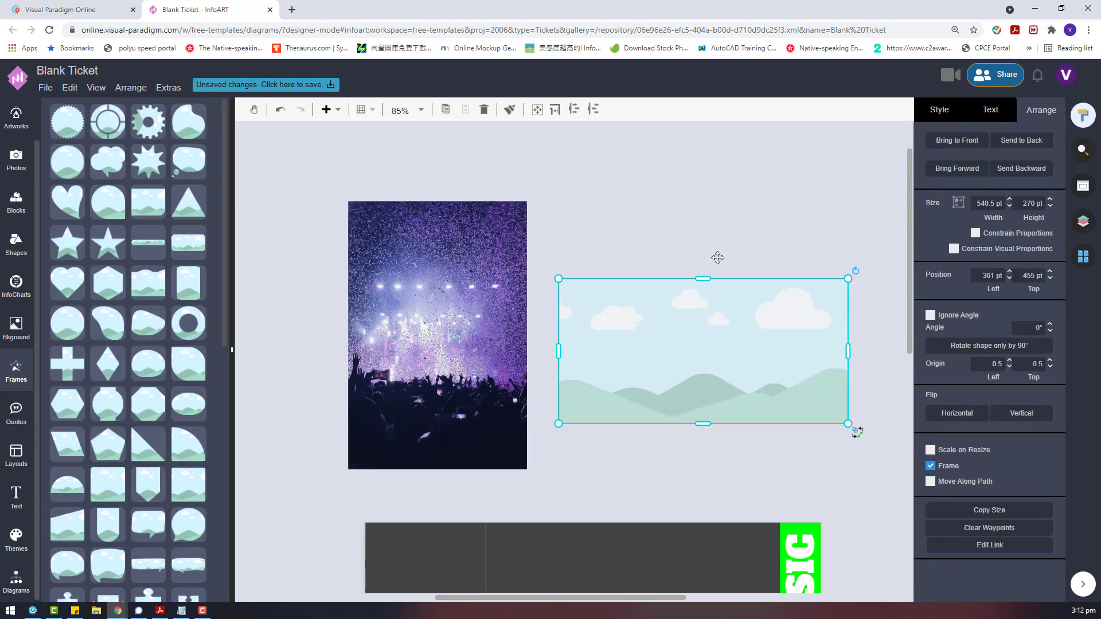
pyautogui.scroll(-1, 424, 267)
# Enlarge the concert photo and set its grayscale filter to 100%.
pyautogui.click(424, 266)
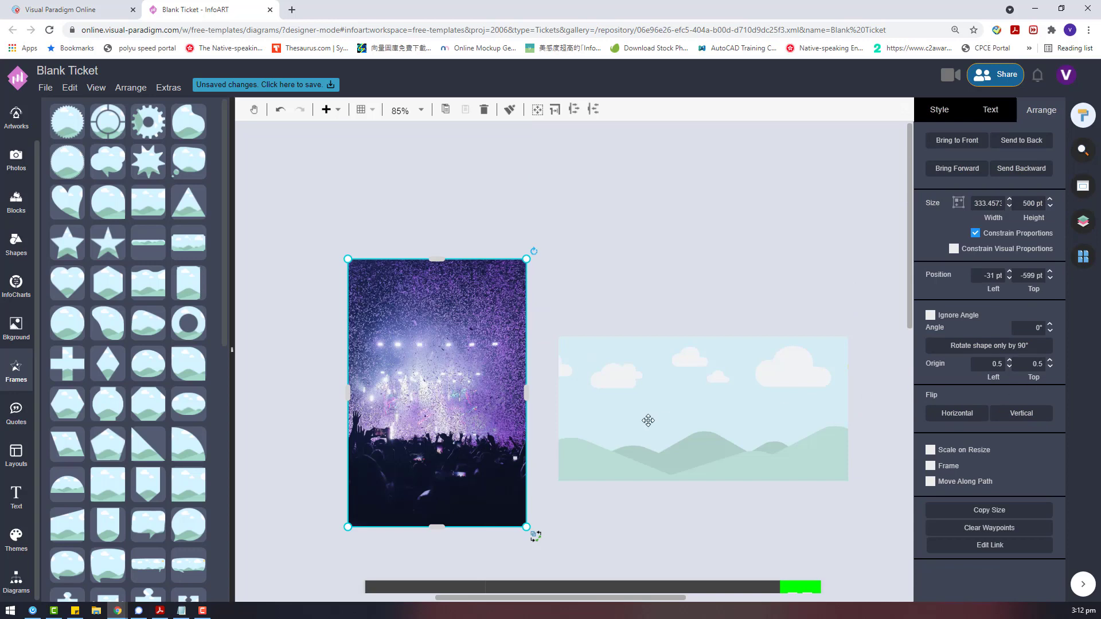
pyautogui.moveTo(526, 260); pyautogui.dragTo(650, 80)
pyautogui.click(939, 111)
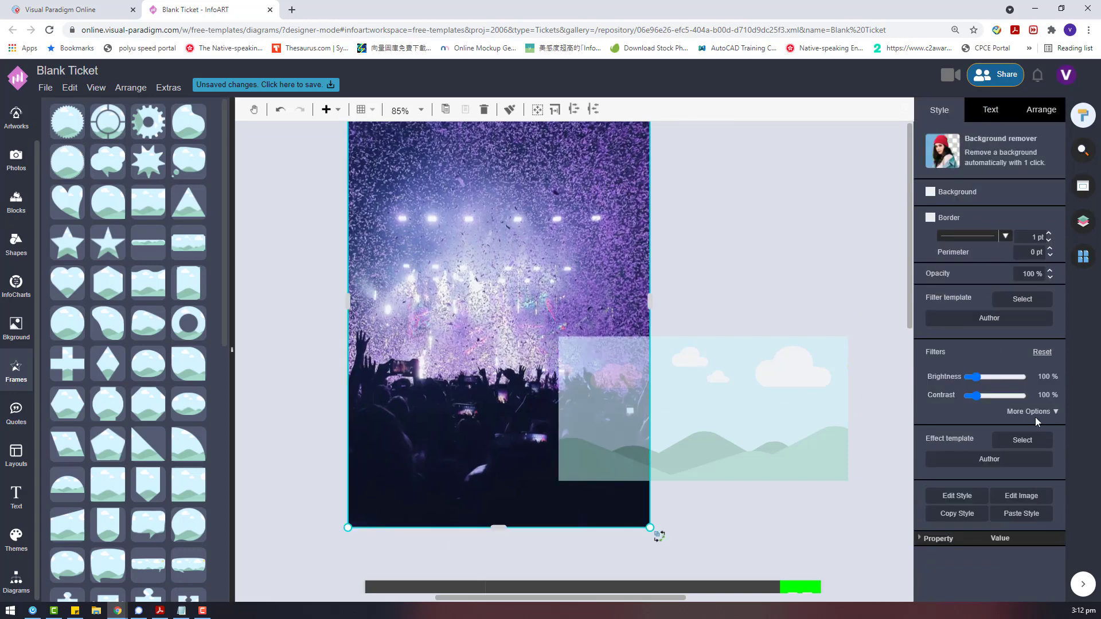
pyautogui.click(1019, 436)
pyautogui.moveTo(1058, 434); pyautogui.dragTo(1064, 433)
# Overlap the concert photo and the picture frame, select both, and fit the photo into the frame.
pyautogui.scroll(-1, 489, 347)
pyautogui.moveTo(489, 346); pyautogui.dragTo(622, 396)
pyautogui.moveTo(759, 333); pyautogui.dragTo(685, 327)
pyautogui.keyDown('shift'); pyautogui.click(688, 195); pyautogui.keyUp('shift')
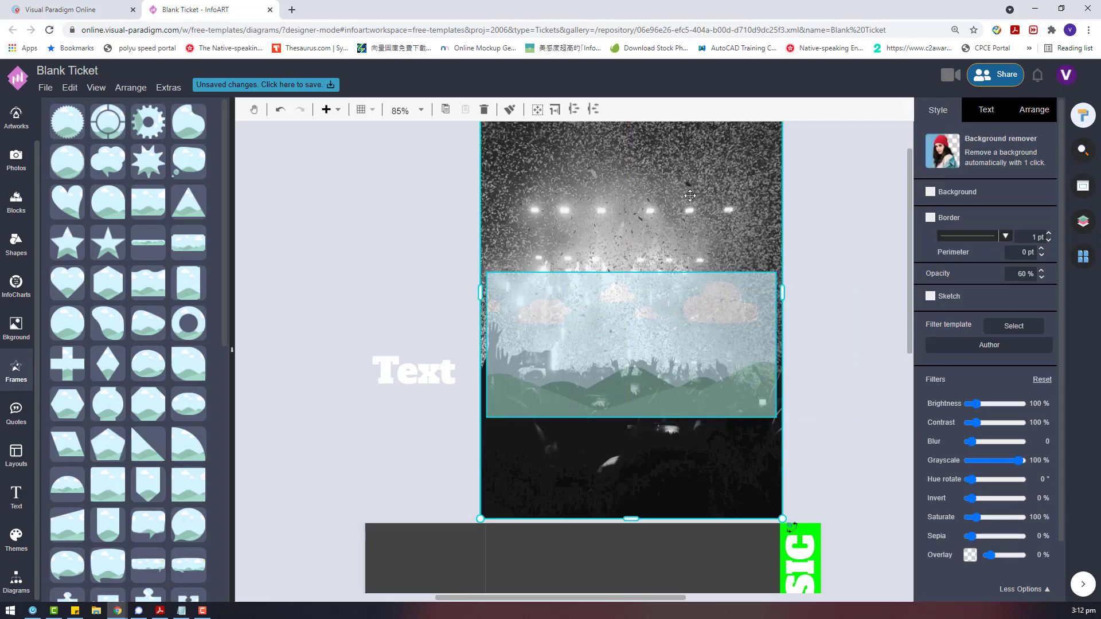
pyautogui.rightClick(688, 195)
pyautogui.click(748, 343)
# Place the framed concert photo in the ticket's middle section and reduce its brightness to 19%.
pyautogui.scroll(-3, 619, 488)
pyautogui.moveTo(616, 240); pyautogui.dragTo(643, 466)
pyautogui.moveTo(975, 379); pyautogui.dragTo(972, 379)
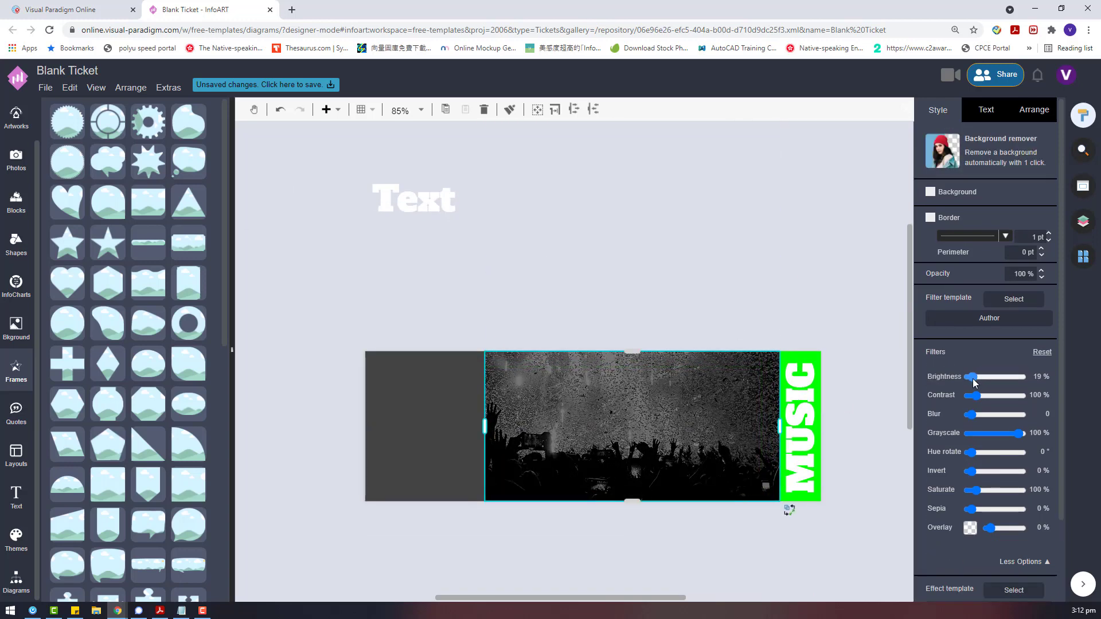
pyautogui.click(694, 302)
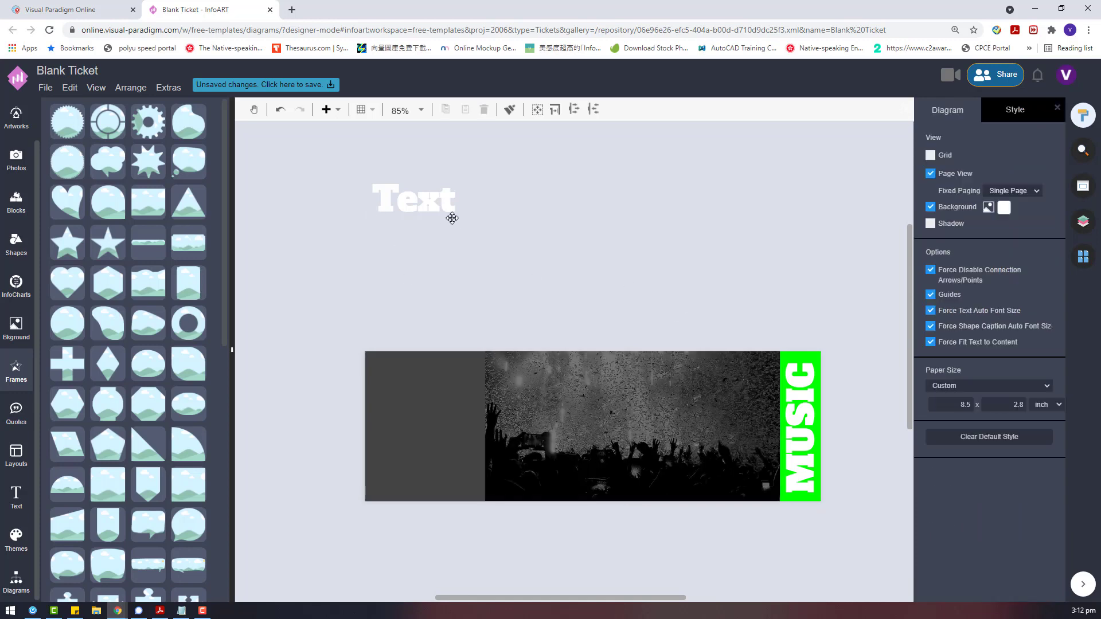
# Add a bright green rectangle from the General shapes over the lower part of the crowd photo.
pyautogui.click(12, 576)
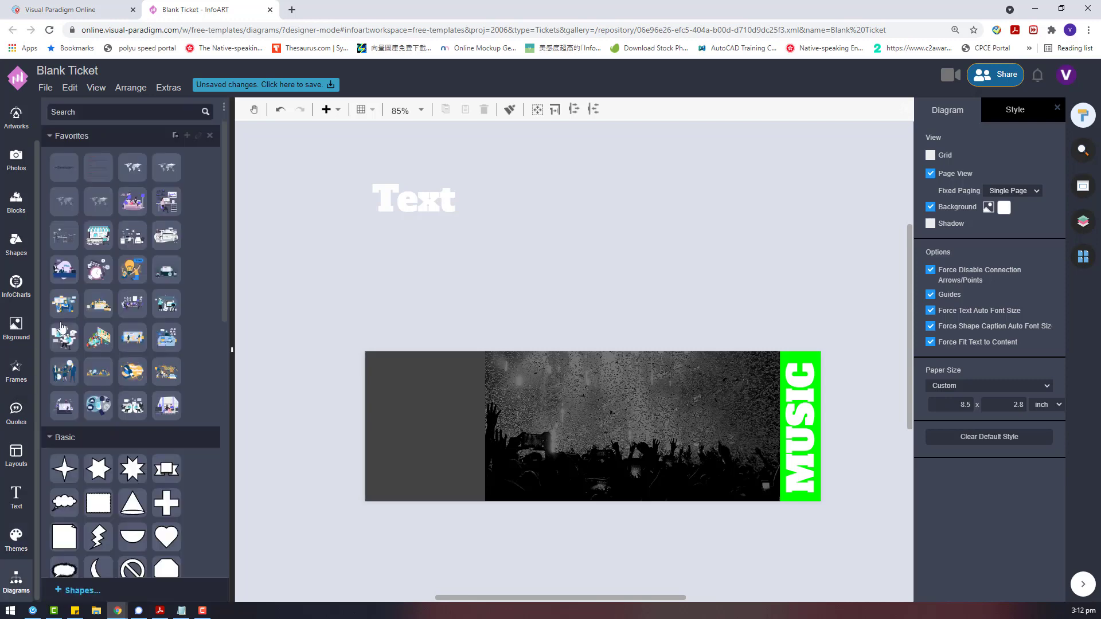
pyautogui.scroll(-15, 75, 516)
pyautogui.click(70, 524)
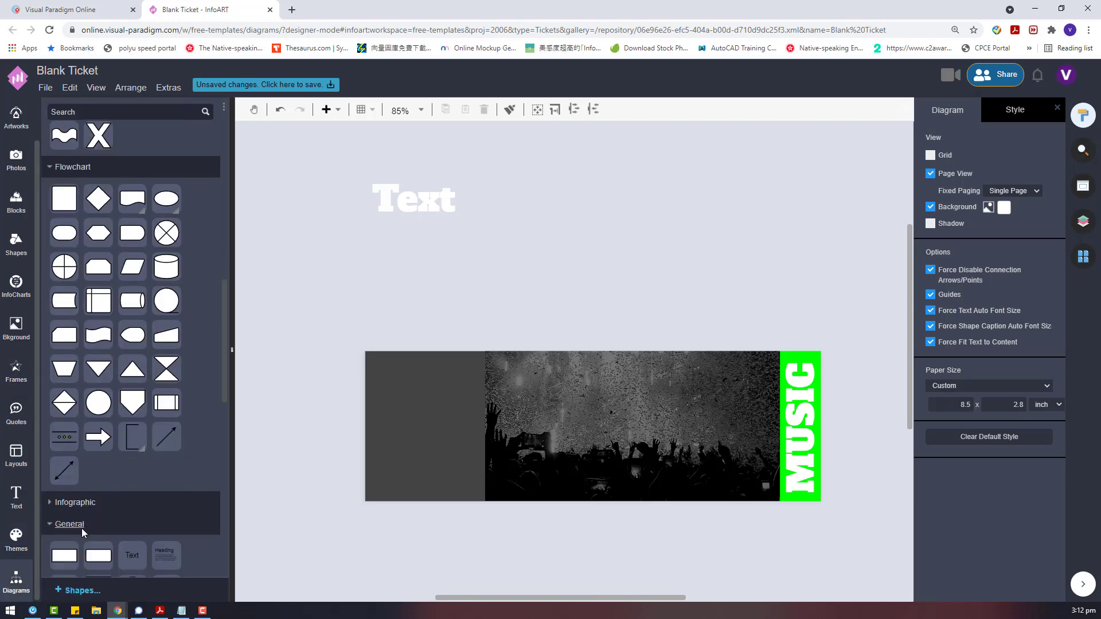
pyautogui.scroll(-3, 114, 430)
pyautogui.moveTo(64, 383); pyautogui.dragTo(763, 406)
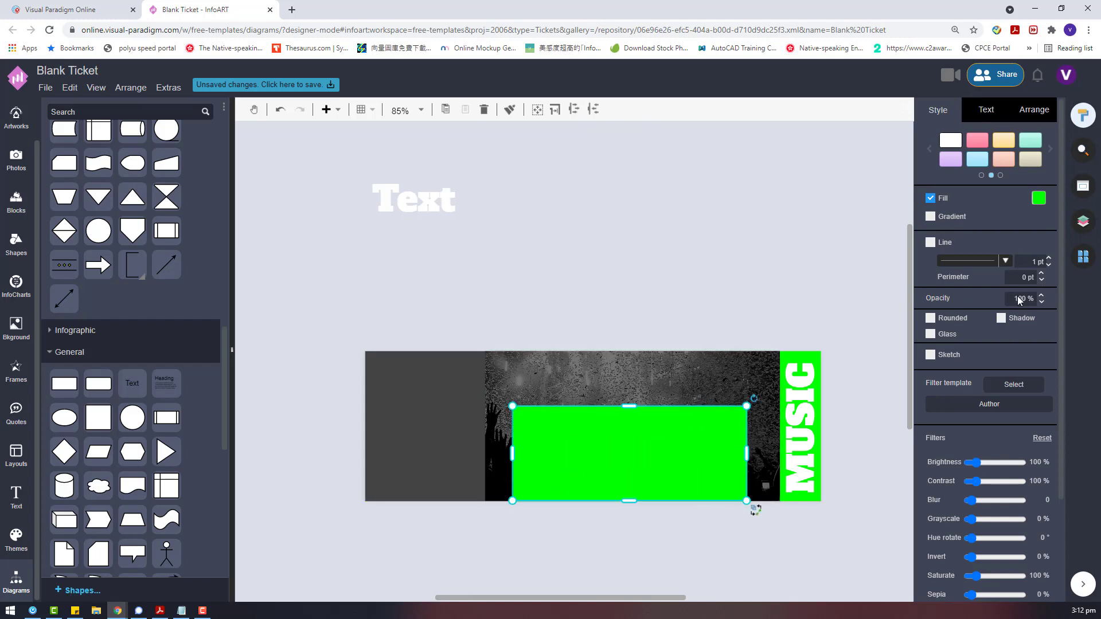
# Set the green rectangle's opacity to 50%.
pyautogui.write('50')
pyautogui.press('Return')
pyautogui.click(695, 519)
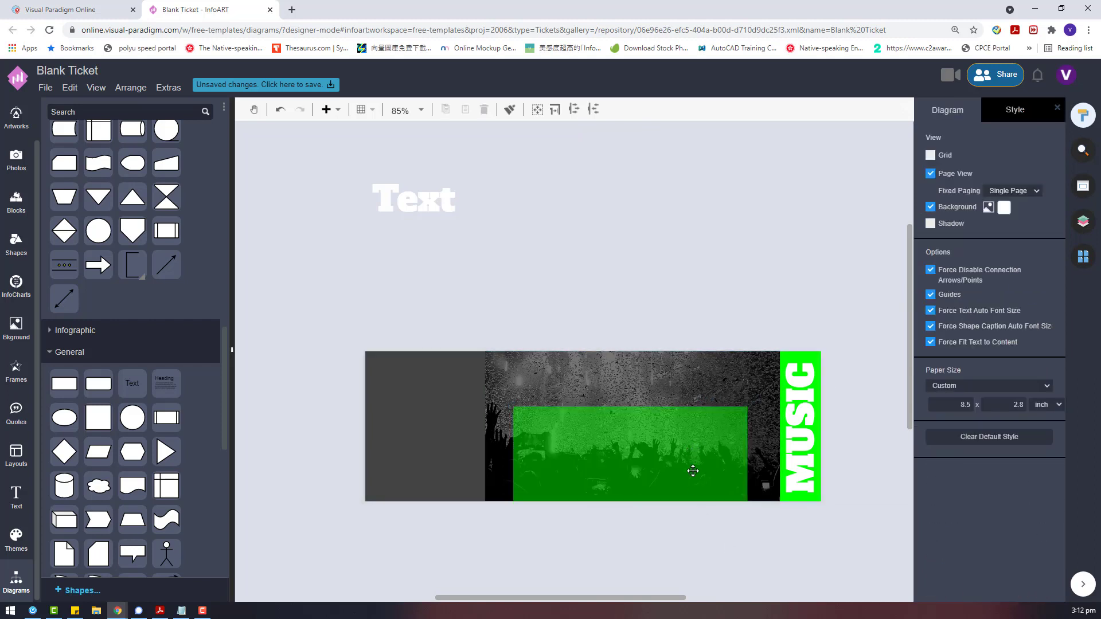
# Set the green rectangle's opacity to 30% and nudge it slightly to the right.
pyautogui.click(693, 472)
pyautogui.write('30')
pyautogui.press('Return')
pyautogui.click(720, 561)
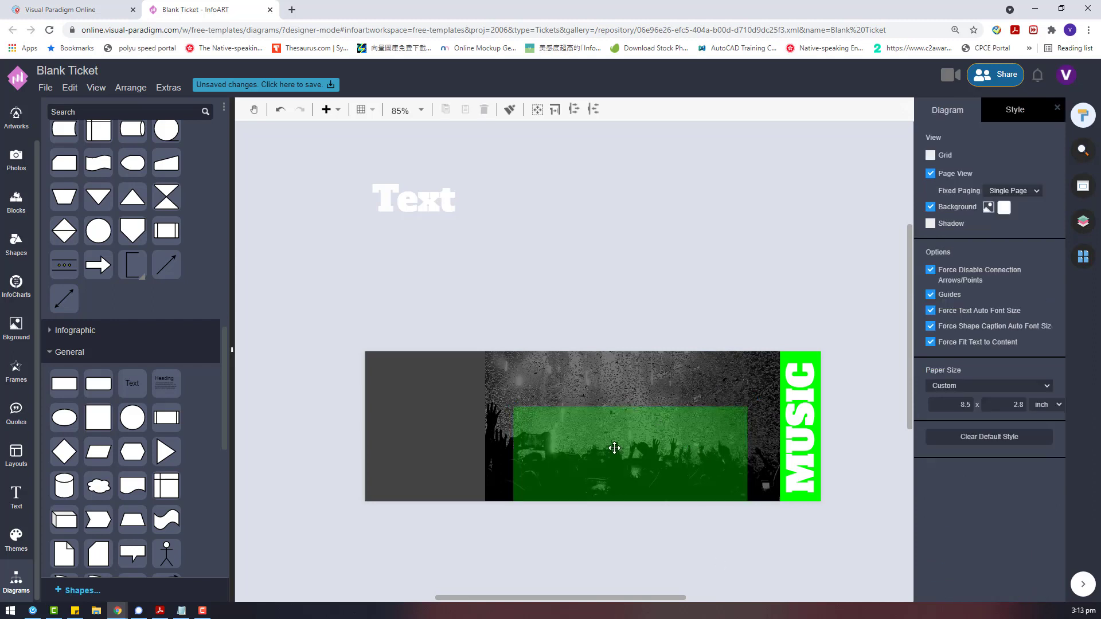
pyautogui.moveTo(619, 454); pyautogui.dragTo(621, 453)
# Widen the white placeholder text above the ticket and change its wording to MAXWELL FESTIVAL.
pyautogui.click(455, 204)
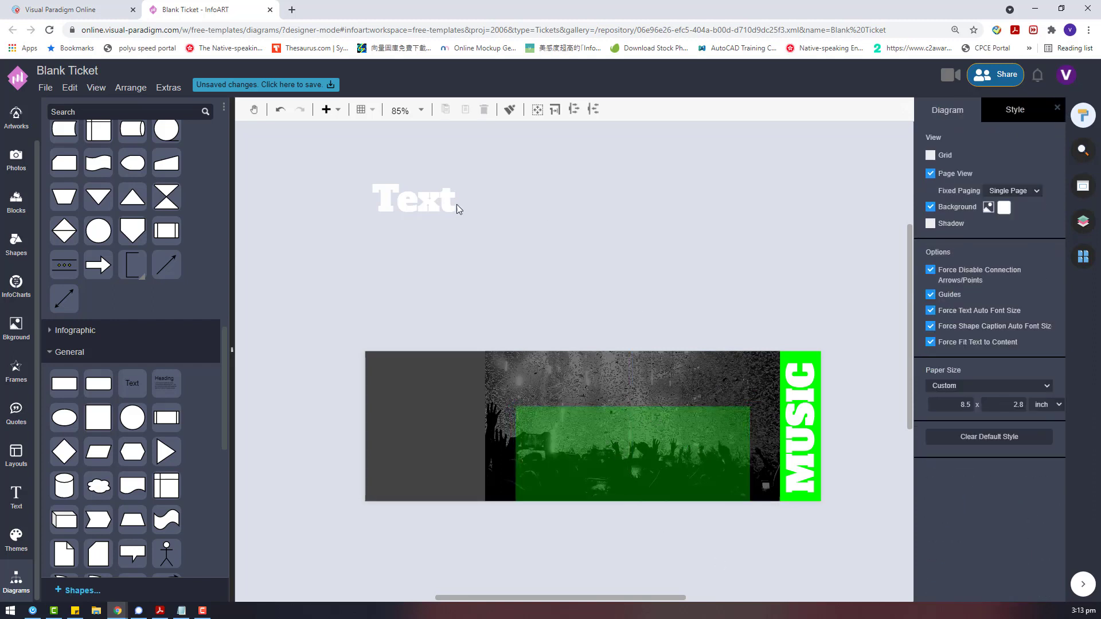
pyautogui.moveTo(450, 209); pyautogui.dragTo(719, 236)
pyautogui.doubleClick(631, 232)
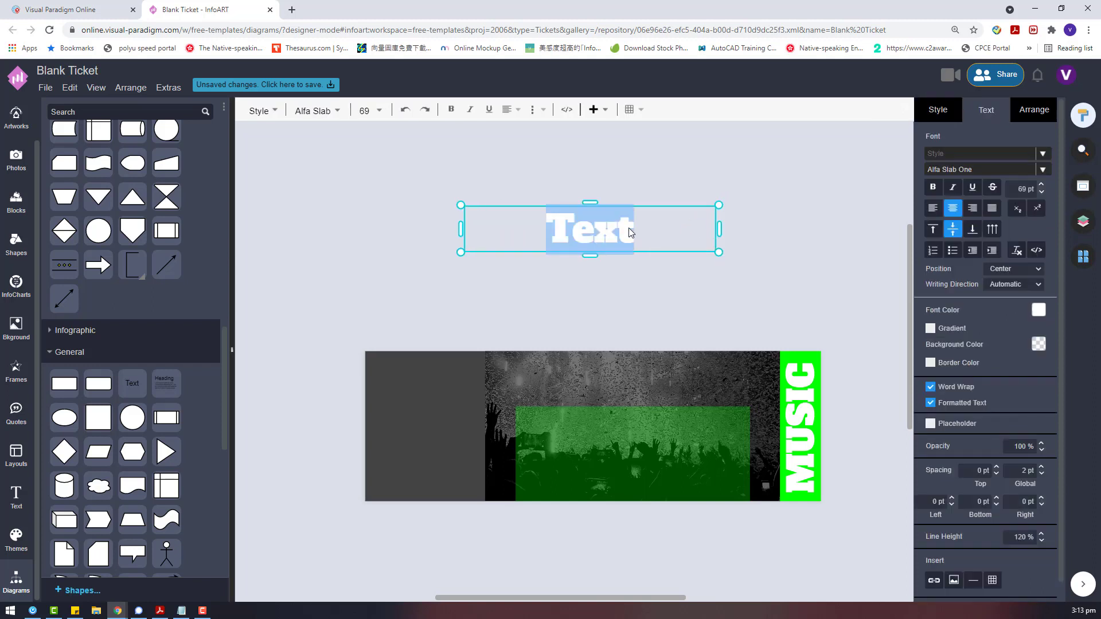
pyautogui.write('MEXWE')
pyautogui.press('BackSpace')
pyautogui.press('BackSpace')
pyautogui.press('BackSpace')
pyautogui.press('BackSpace')
pyautogui.write('A')
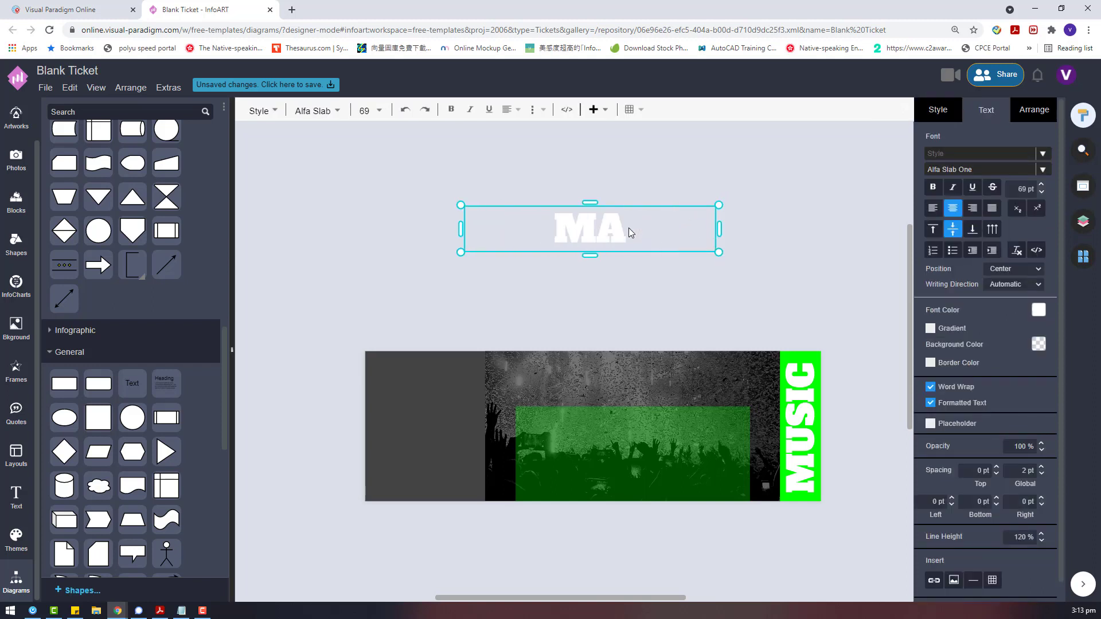
pyautogui.write('XWELL FESTIVAL')
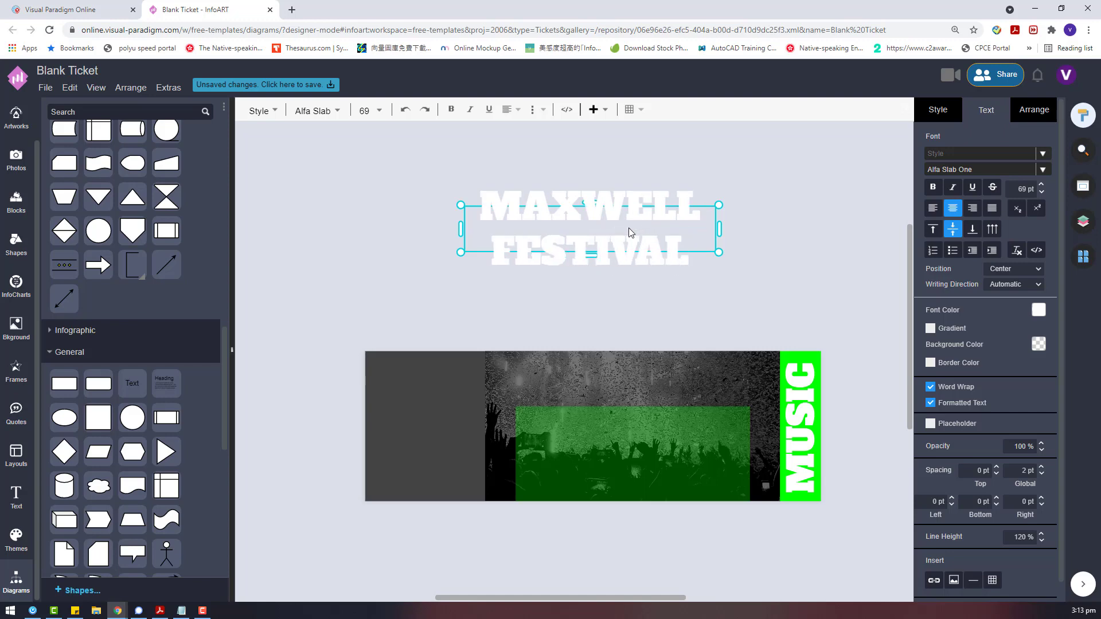
pyautogui.press('Escape')
pyautogui.moveTo(629, 228); pyautogui.dragTo(689, 428)
pyautogui.hotkey('ctrl', 'z')
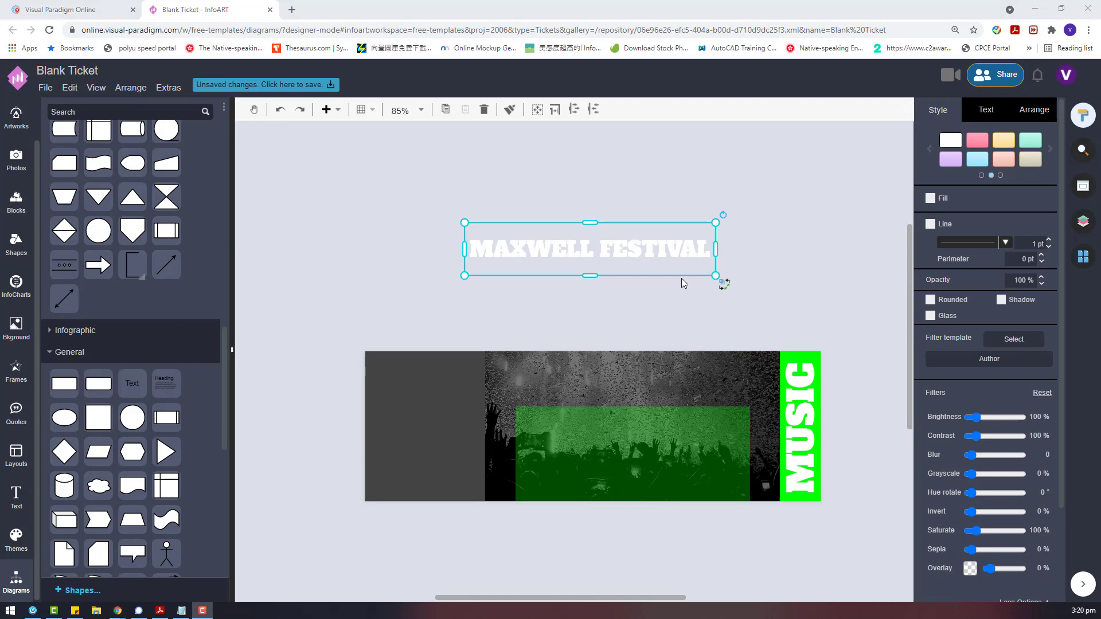
# Replace the MAXWELL FESTIVAL wording above the ticket with LET'S MAKE MUSIC.
pyautogui.doubleClick(658, 253)
pyautogui.write('MUSIC')
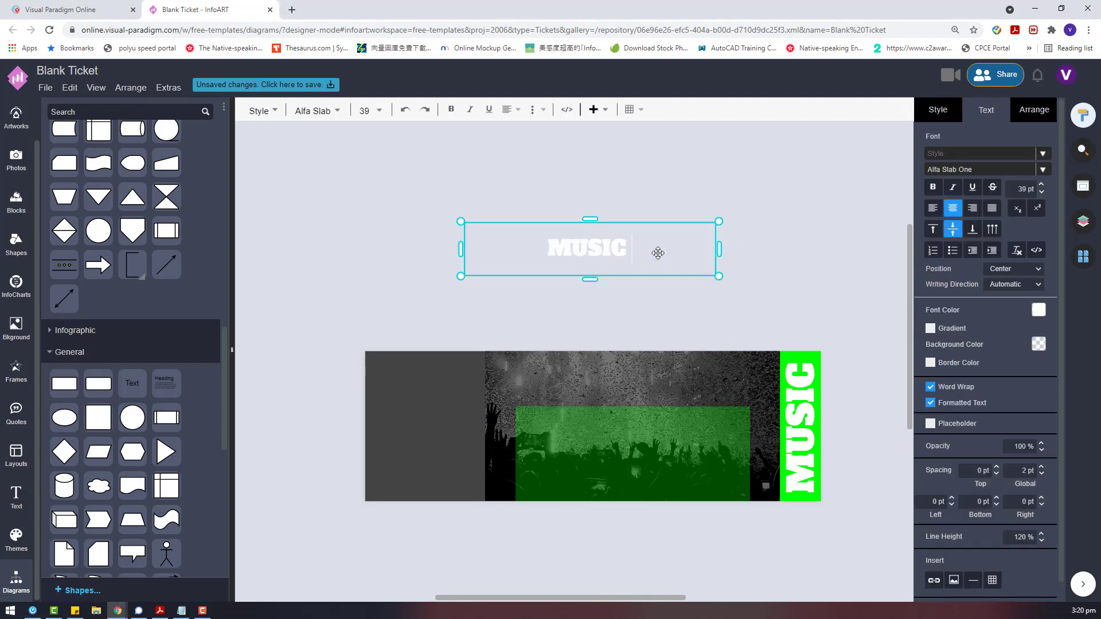
pyautogui.write(' MAKE')
pyautogui.press('BackSpace')
pyautogui.press('BackSpace')
pyautogui.press('BackSpace')
pyautogui.press('BackSpace')
pyautogui.press('BackSpace')
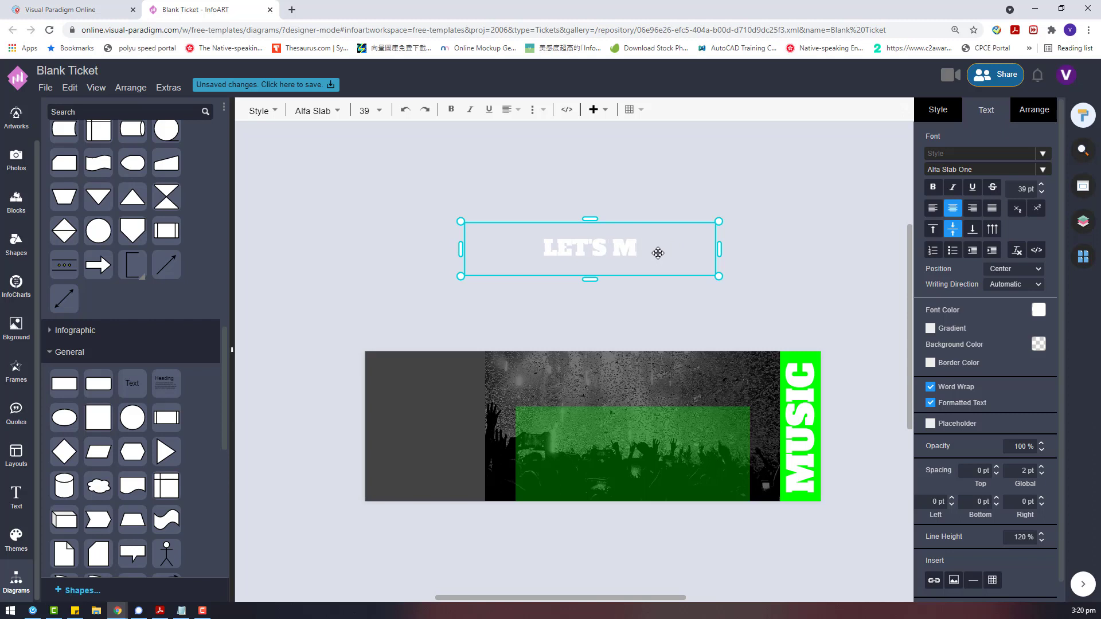
pyautogui.write('AKE MU')
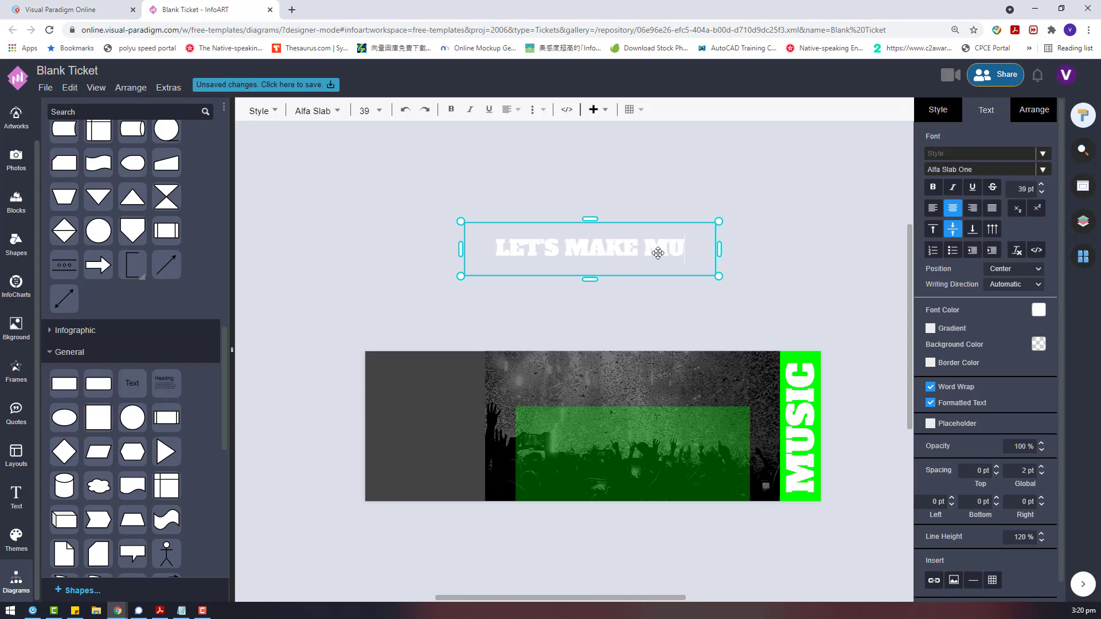
pyautogui.write('SIC')
pyautogui.click(723, 288)
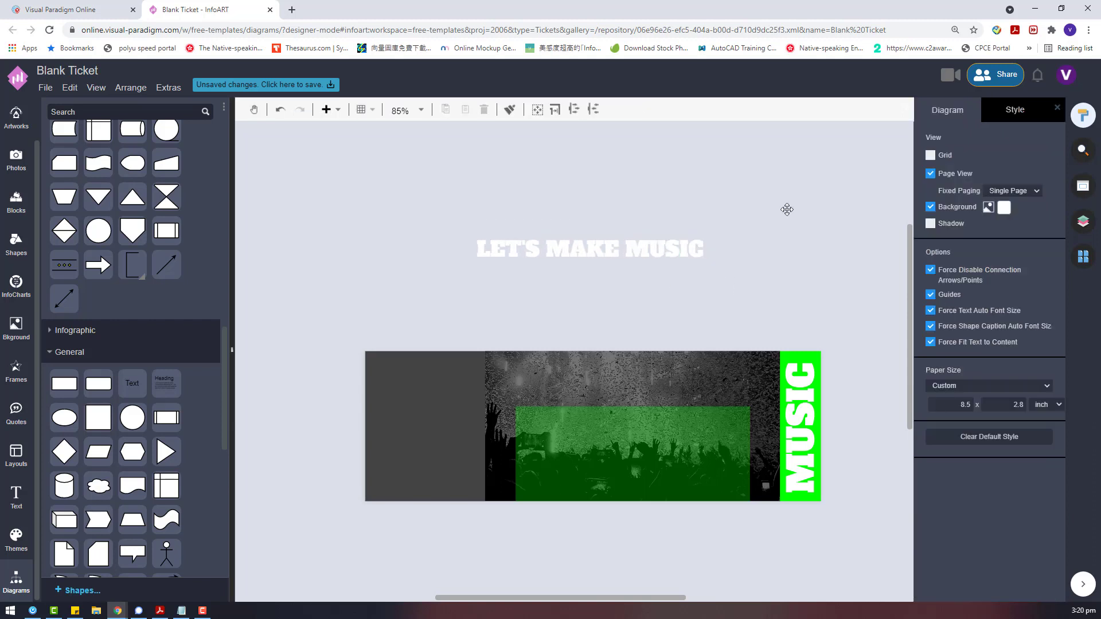
# Change the vertical MUSIC text to the Spartan font and refit it within the bright green strip.
pyautogui.click(813, 417)
pyautogui.click(986, 110)
pyautogui.click(973, 169)
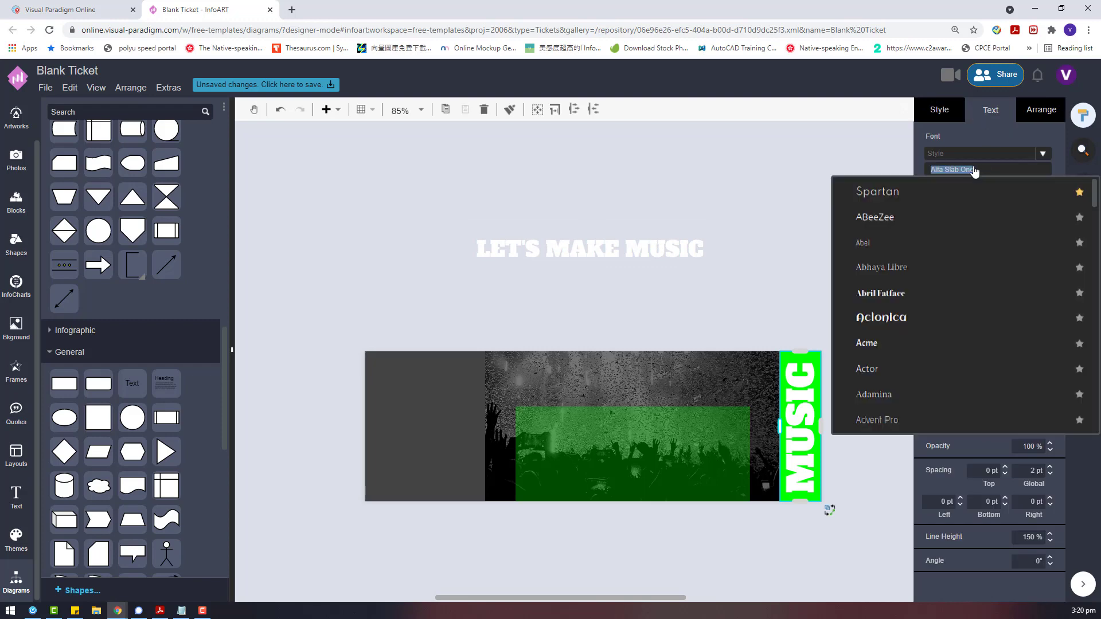
pyautogui.click(895, 191)
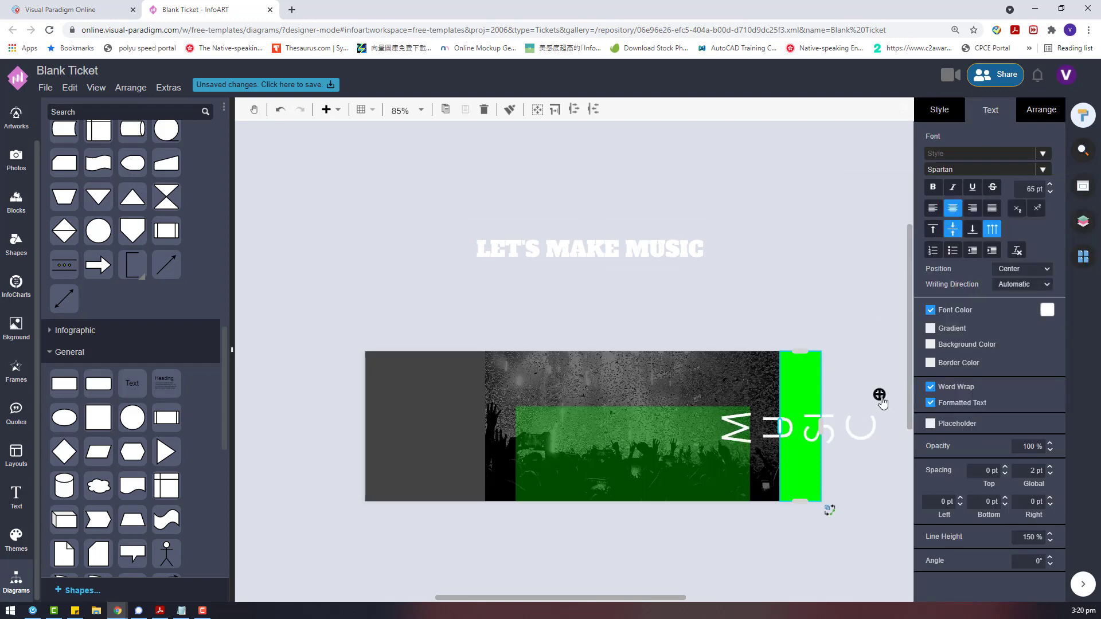
pyautogui.click(874, 313)
pyautogui.click(832, 431)
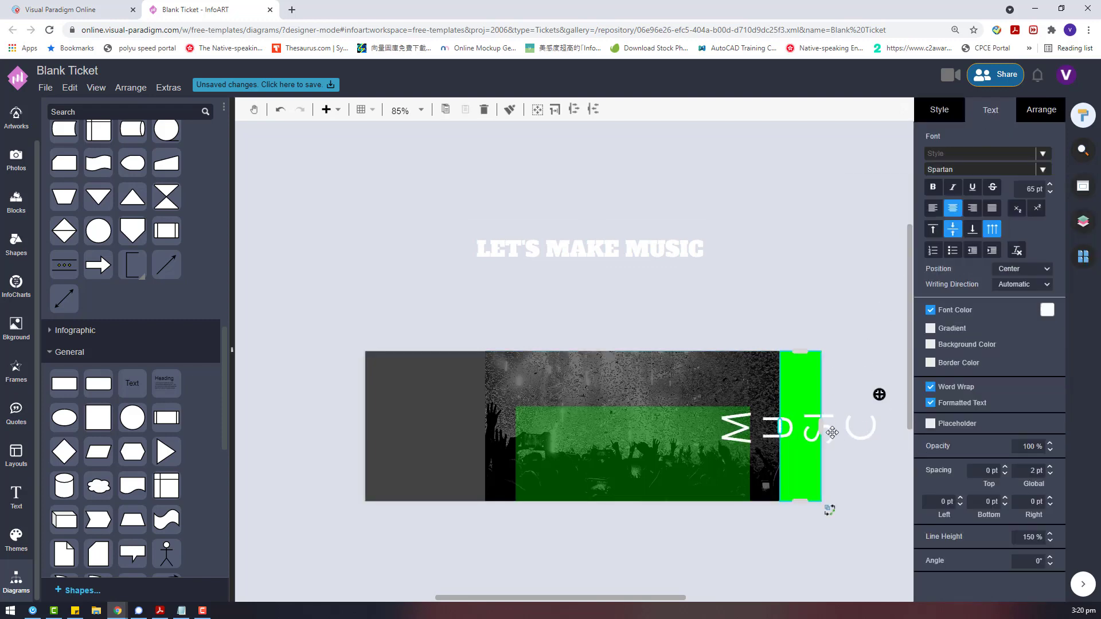
pyautogui.click(880, 396)
pyautogui.moveTo(820, 423)
pyautogui.mouseDown()
pyautogui.moveTo(807, 382)
pyautogui.moveTo(790, 568)
pyautogui.moveTo(815, 522)
pyautogui.moveTo(802, 429)
pyautogui.mouseUp()
pyautogui.click(794, 422)
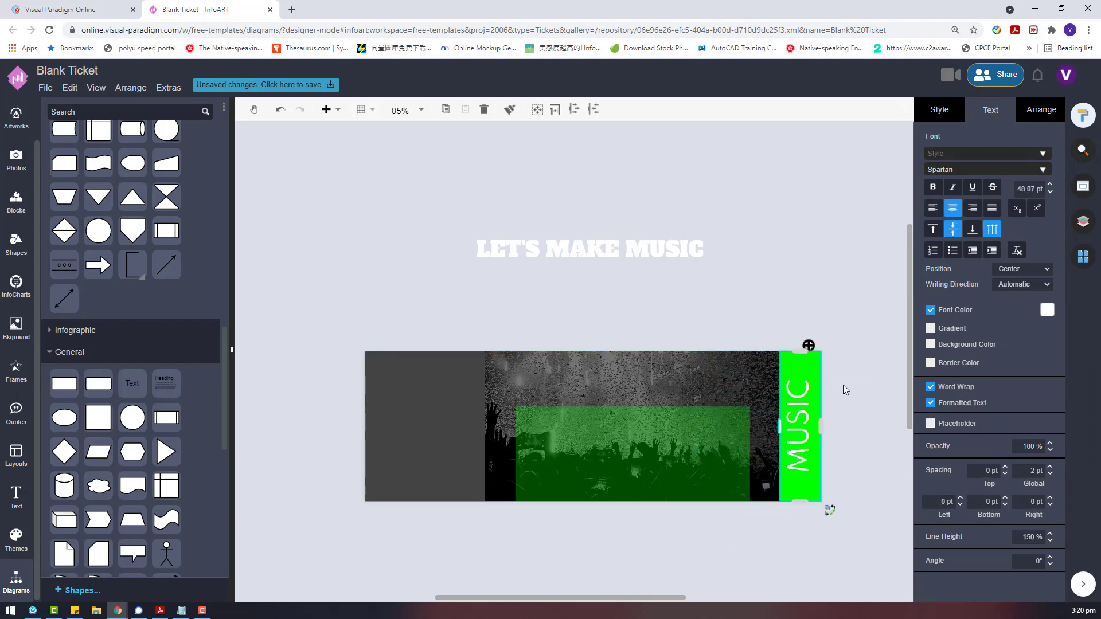
# Try the bottom, top and middle vertical alignments on the MUSIC text, finishing with top alignment.
pyautogui.click(971, 229)
pyautogui.click(933, 230)
pyautogui.click(954, 230)
pyautogui.click(934, 229)
# Set the vertical MUSIC text in Archivo Black, centred in the green strip with middle vertical alignment.
pyautogui.click(973, 170)
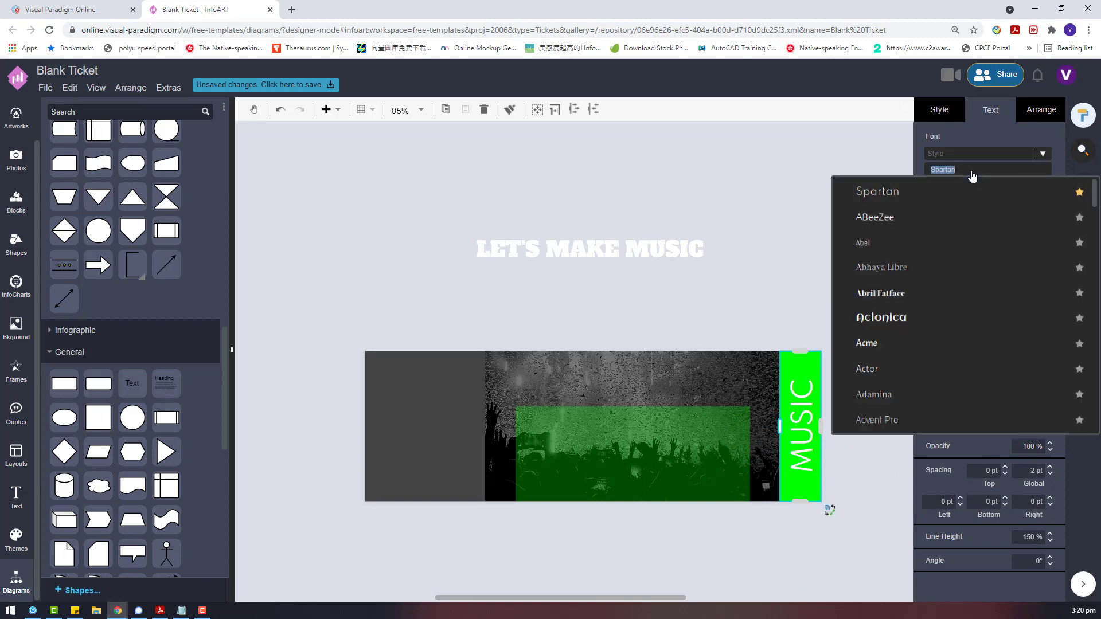
pyautogui.write('AR')
pyautogui.scroll(-1, 1070, 396)
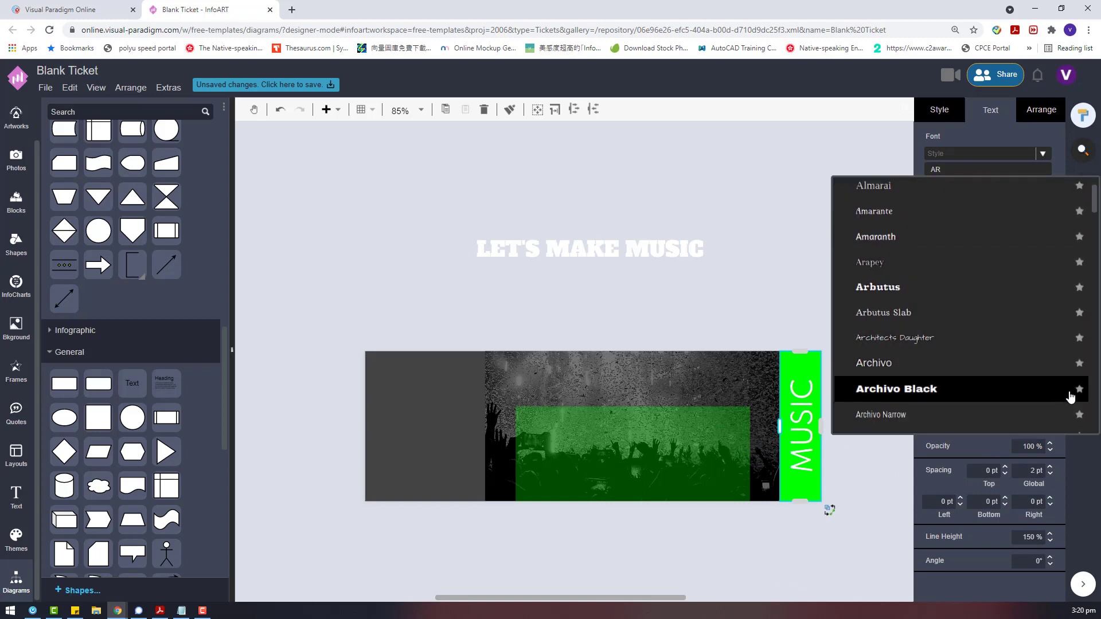
pyautogui.click(992, 386)
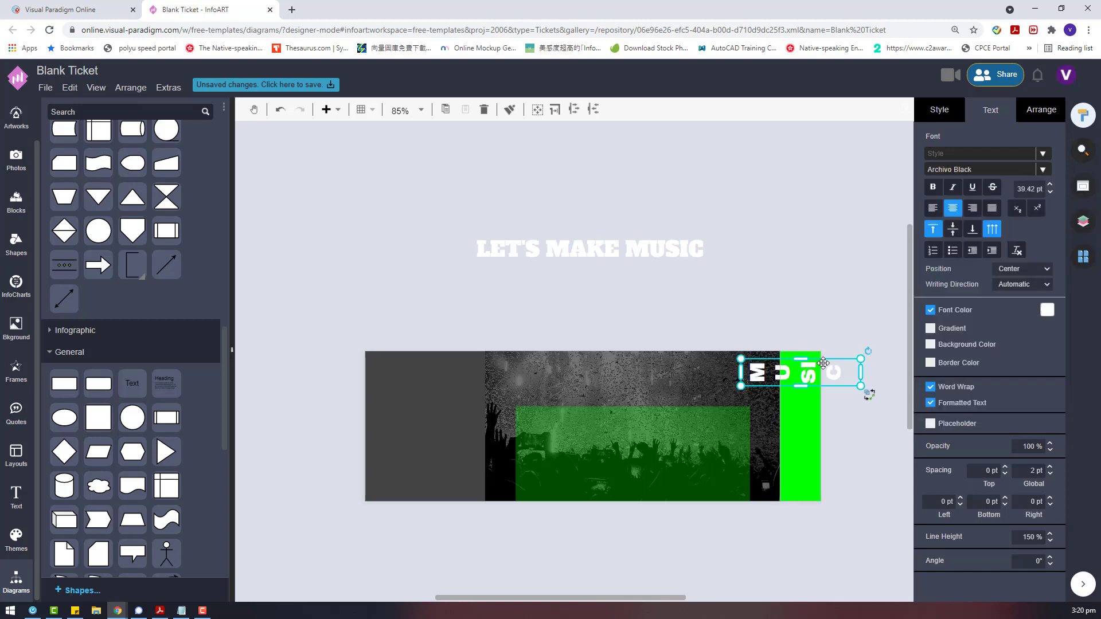
pyautogui.moveTo(824, 363); pyautogui.dragTo(801, 428)
pyautogui.click(952, 233)
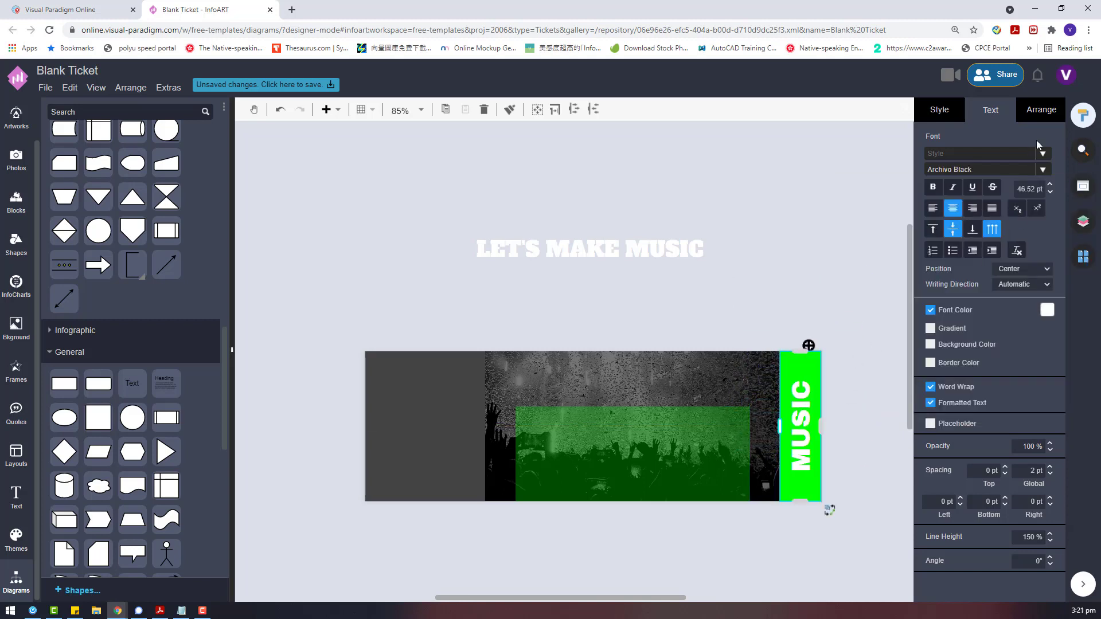
# Set the vertical MUSIC text's size to 60 pt and centre it in the green strip.
pyautogui.write('60')
pyautogui.press('Return')
pyautogui.moveTo(891, 399); pyautogui.dragTo(801, 422)
# Change LET'S MAKE MUSIC to the Archivo Black font and move it onto the upper part of the translucent green panel.
pyautogui.moveTo(801, 302); pyautogui.dragTo(402, 229)
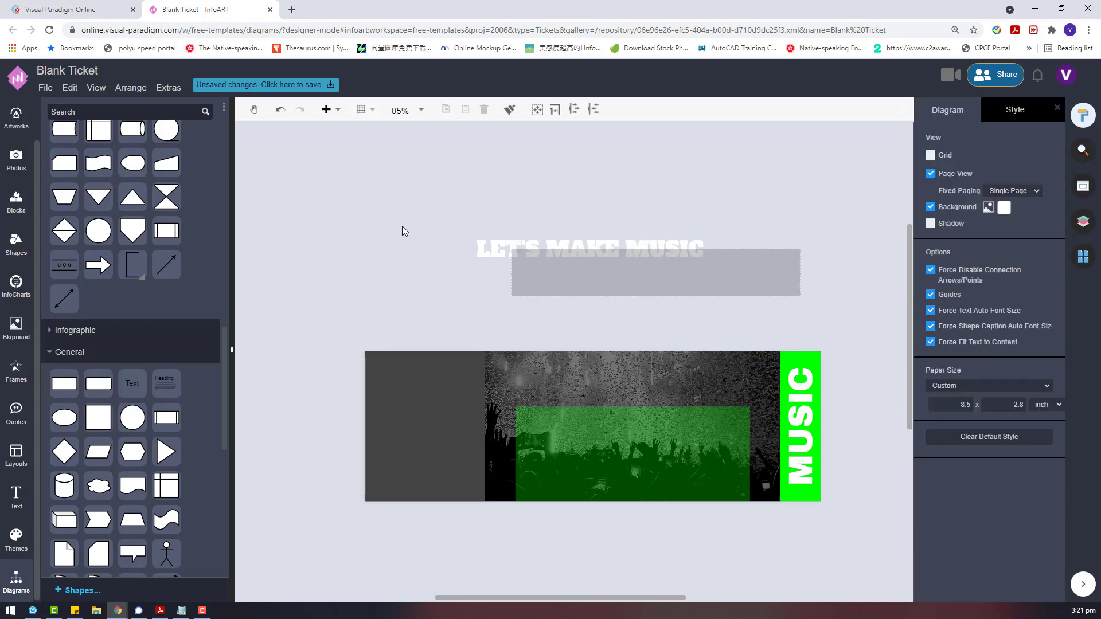
pyautogui.click(975, 169)
pyautogui.click(903, 217)
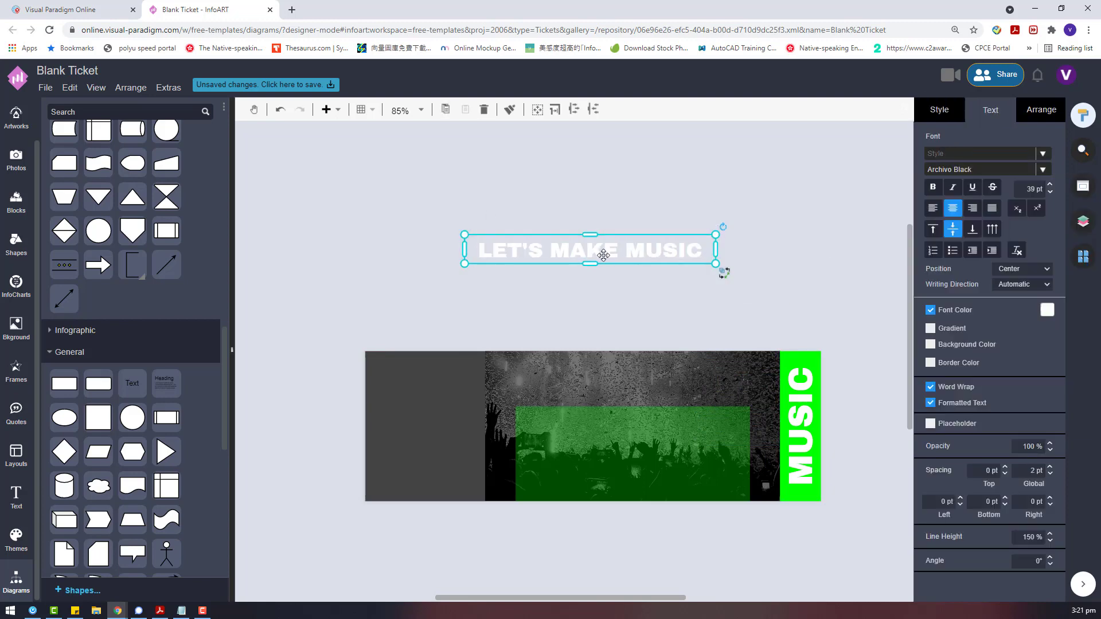
pyautogui.moveTo(608, 253); pyautogui.dragTo(654, 425)
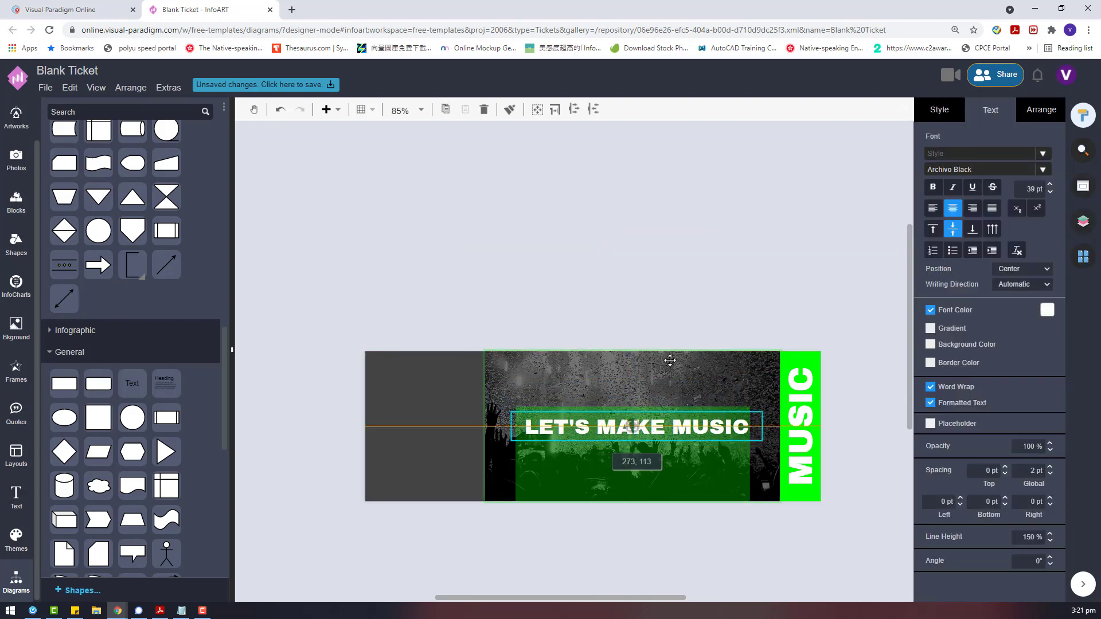
# Add a new text above the ticket and set its font to Archivo.
pyautogui.click(556, 276)
pyautogui.doubleClick(556, 277)
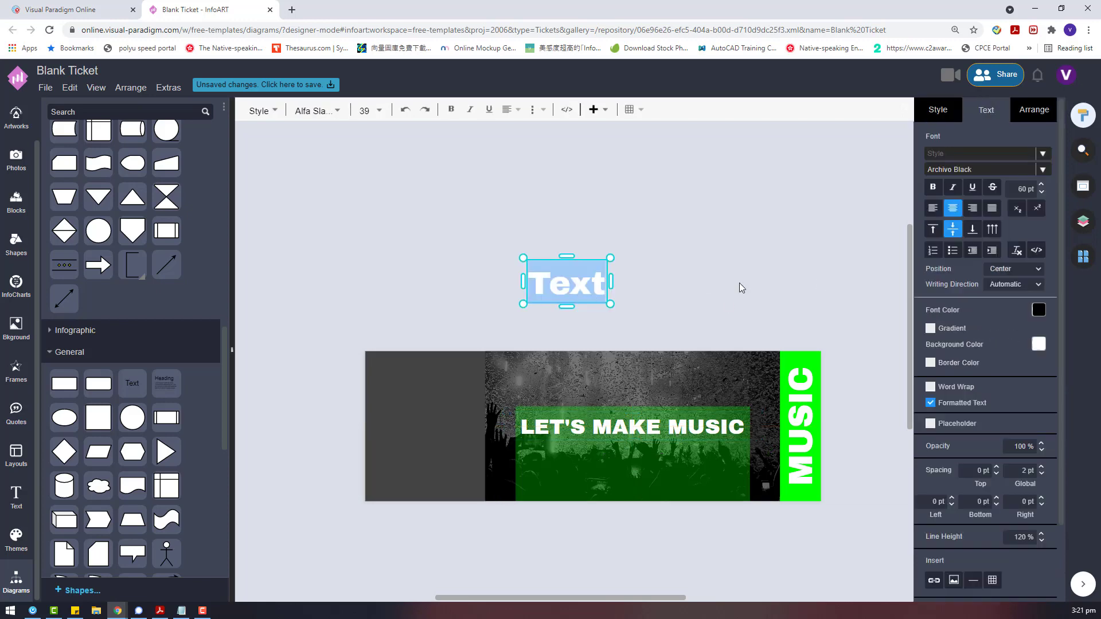
pyautogui.click(739, 283)
pyautogui.click(964, 169)
pyautogui.click(925, 201)
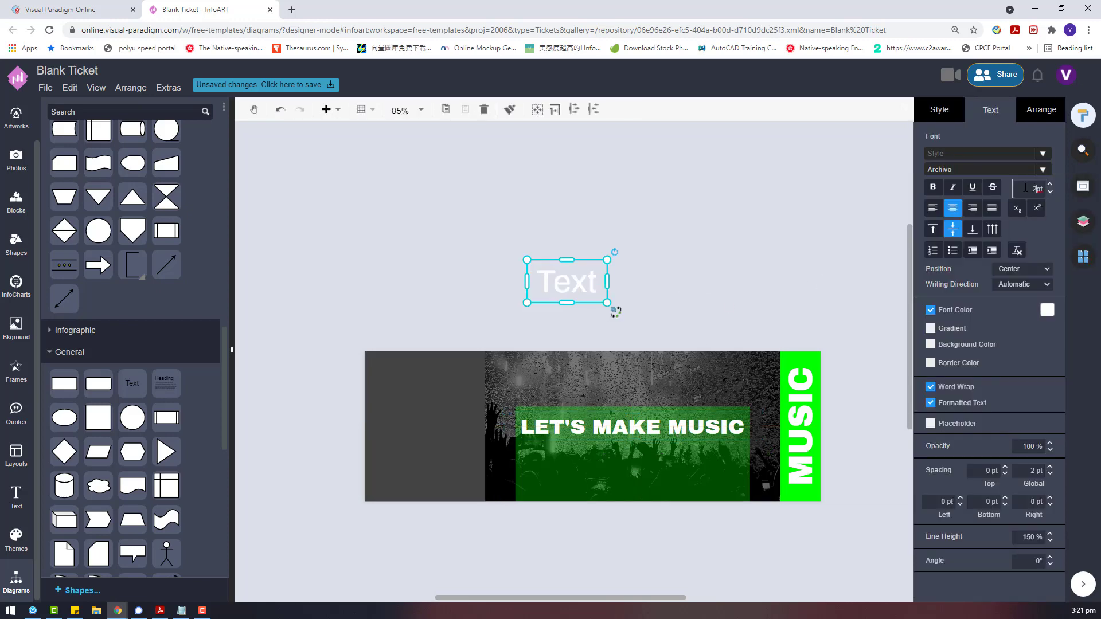
# Set the new text's size to 20 pt and place it under the LET'S MAKE MUSIC heading.
pyautogui.write('0')
pyautogui.press('Return')
pyautogui.moveTo(568, 281); pyautogui.dragTo(628, 454)
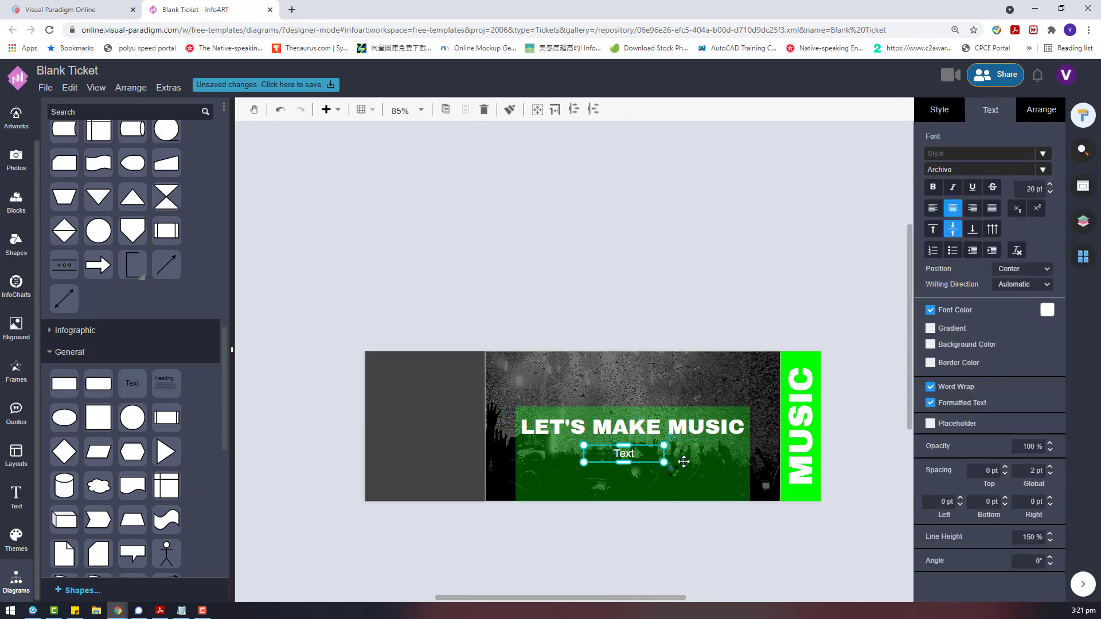
# Widen the text box under the heading on both sides to about 413 wide, roughly matching the heading's width.
pyautogui.scroll(7, 659, 469)
pyautogui.click(650, 531)
pyautogui.scroll(-4, 650, 537)
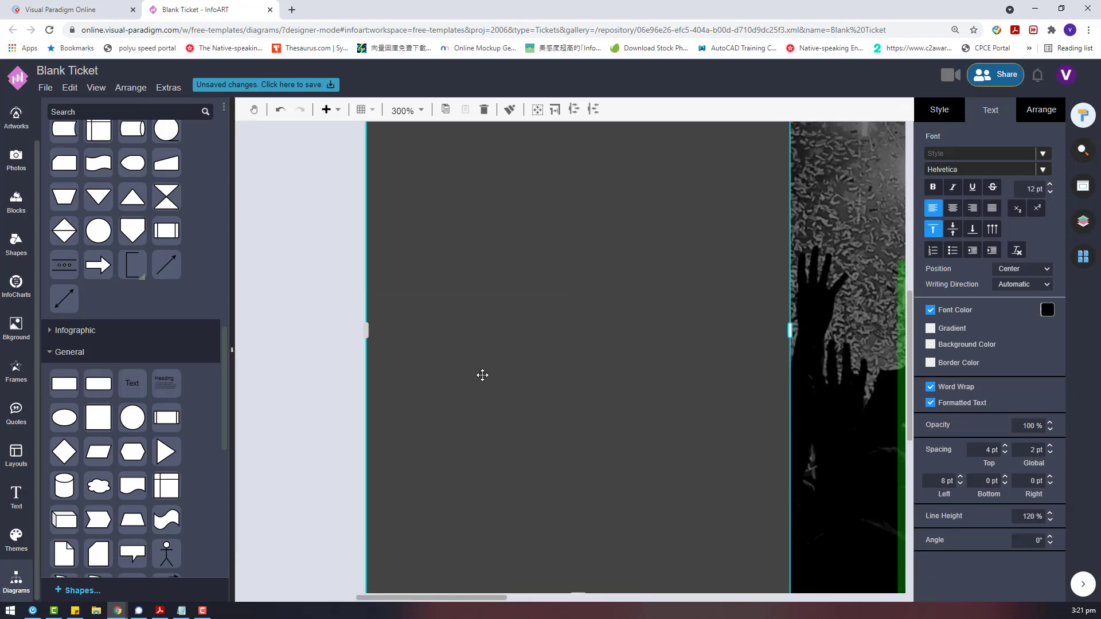
pyautogui.scroll(-3, 482, 375)
pyautogui.hscroll(10, 482, 375)
pyautogui.click(805, 270)
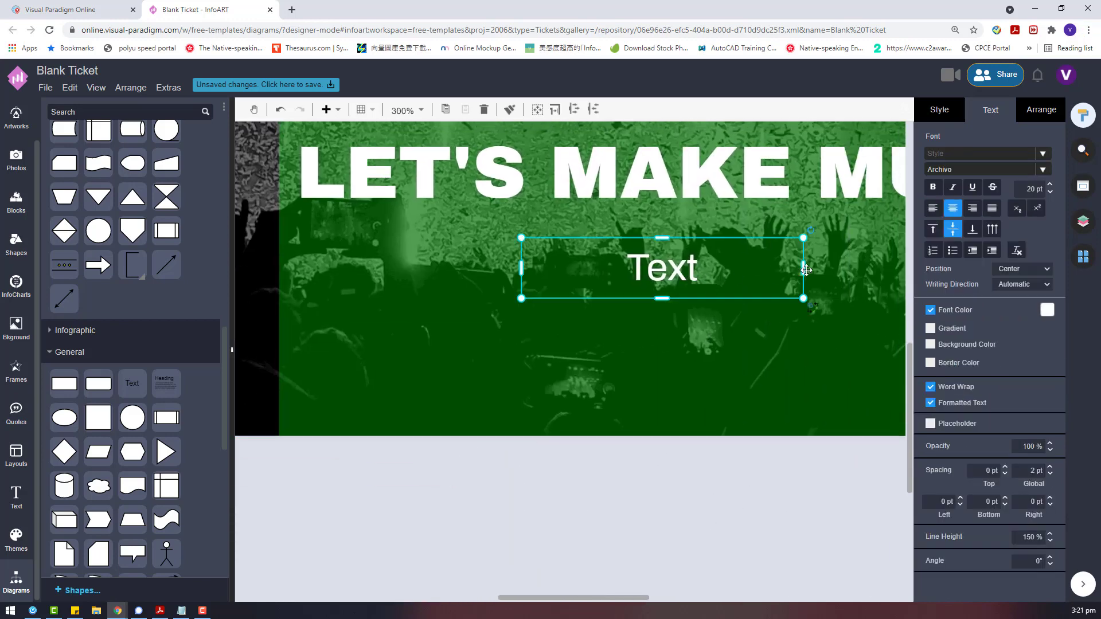
pyautogui.moveTo(522, 272); pyautogui.dragTo(275, 246)
pyautogui.hscroll(8, 748, 317)
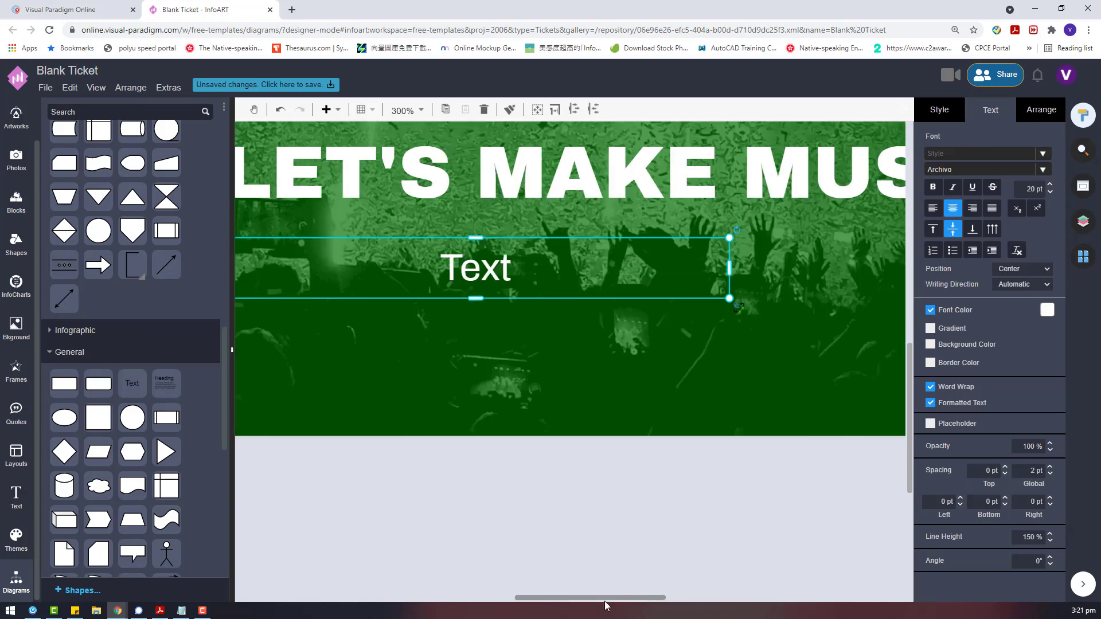
pyautogui.moveTo(388, 271); pyautogui.dragTo(650, 270)
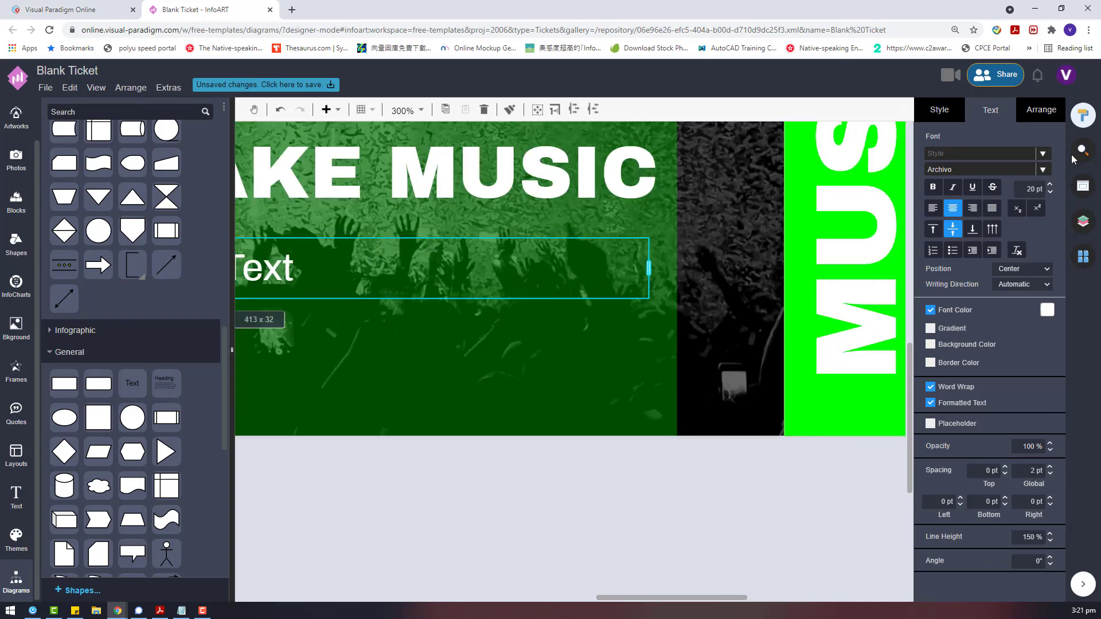
# Set the placeholder text's size to 15 pt and move it up close beneath the heading.
pyautogui.click(1023, 194)
pyautogui.write('15')
pyautogui.press('Return')
pyautogui.moveTo(726, 602); pyautogui.dragTo(653, 599)
pyautogui.scroll(-3, 718, 313)
pyautogui.moveTo(627, 296); pyautogui.dragTo(627, 276)
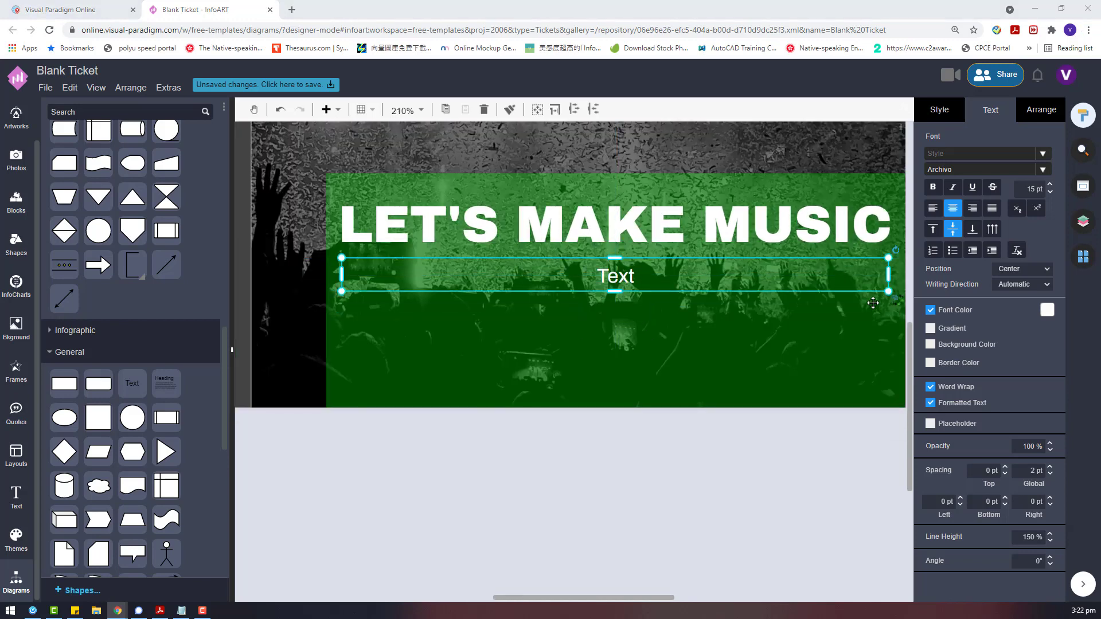
# Replace the placeholder with the paragraph beginning "Make Music is open to anyone who wants to take part" and set its size to 12 pt.
pyautogui.doubleClick(629, 264)
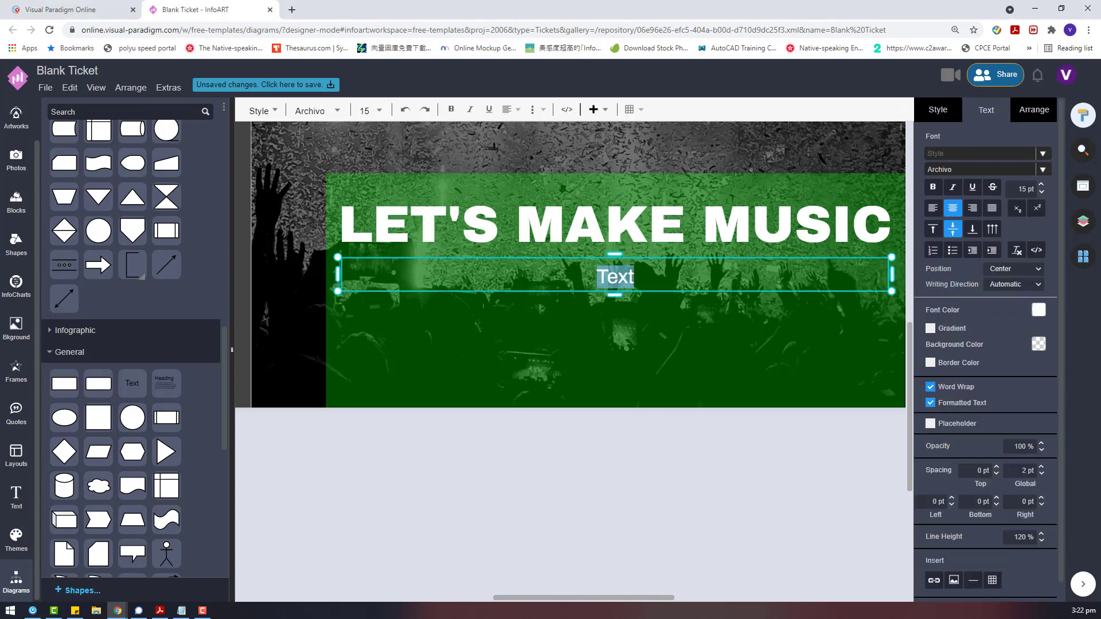
pyautogui.write('Make Music is open to anyone and everyone who wants to take part. Every kind of musician — young and old, amateur and professional, of every musical persuasion — pours onto streets, parks, plazas, and porches to share their music with friends, neighbors, and strangers. All of it is free and open to the public.')
pyautogui.press('Escape')
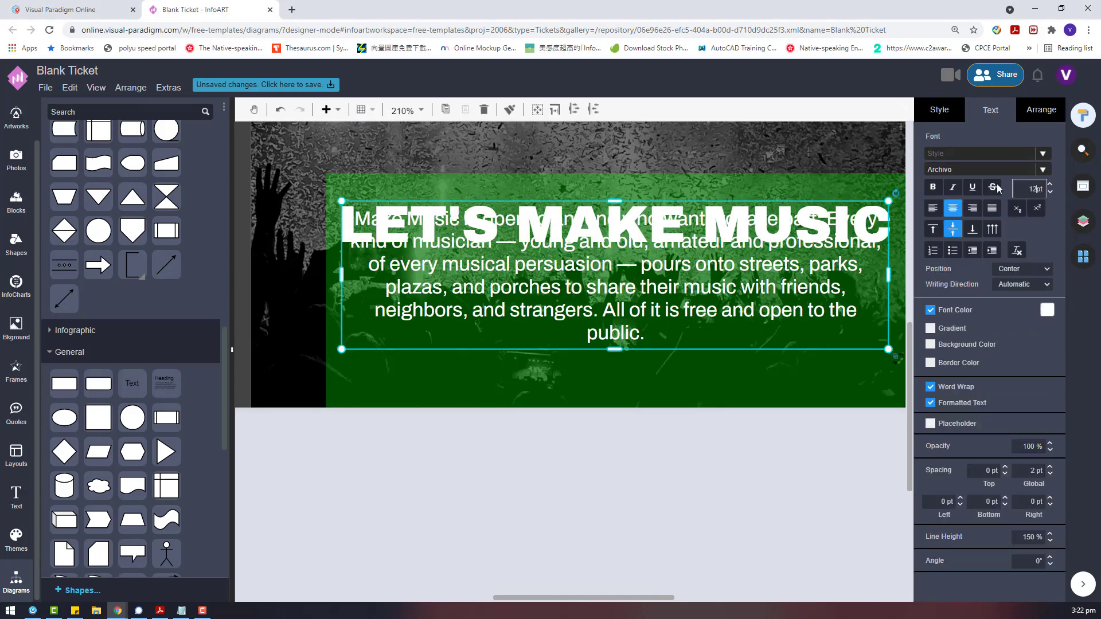
pyautogui.press('Return')
# Delete the closing sentence "All of it is free and open to the public." from the paragraph.
pyautogui.doubleClick(685, 291)
pyautogui.click(685, 290)
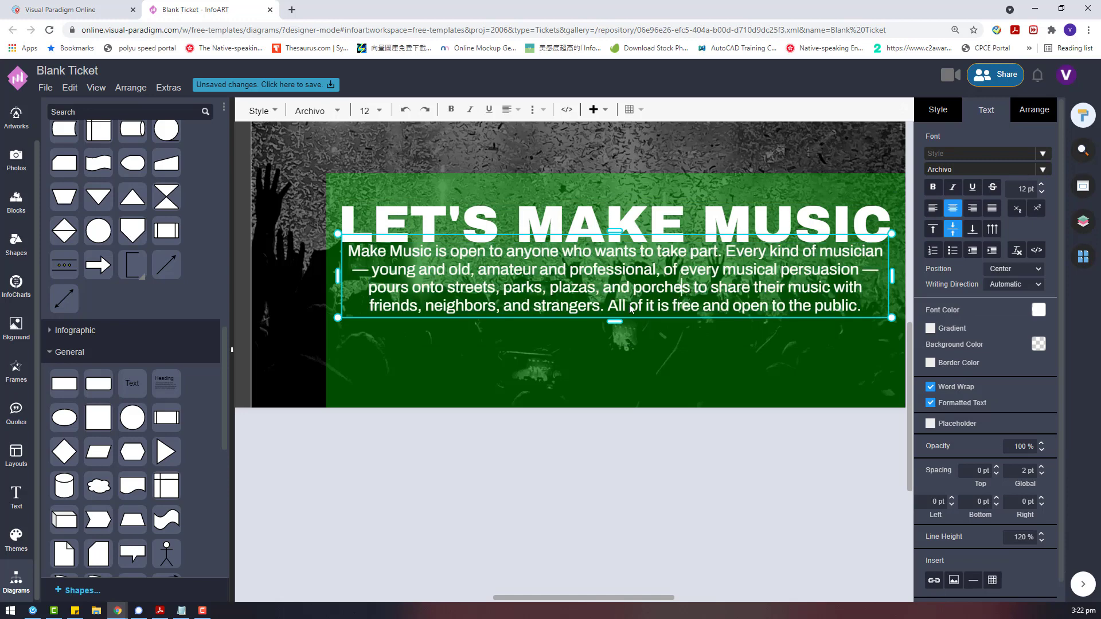
pyautogui.moveTo(619, 306); pyautogui.dragTo(833, 309)
pyautogui.press('BackSpace')
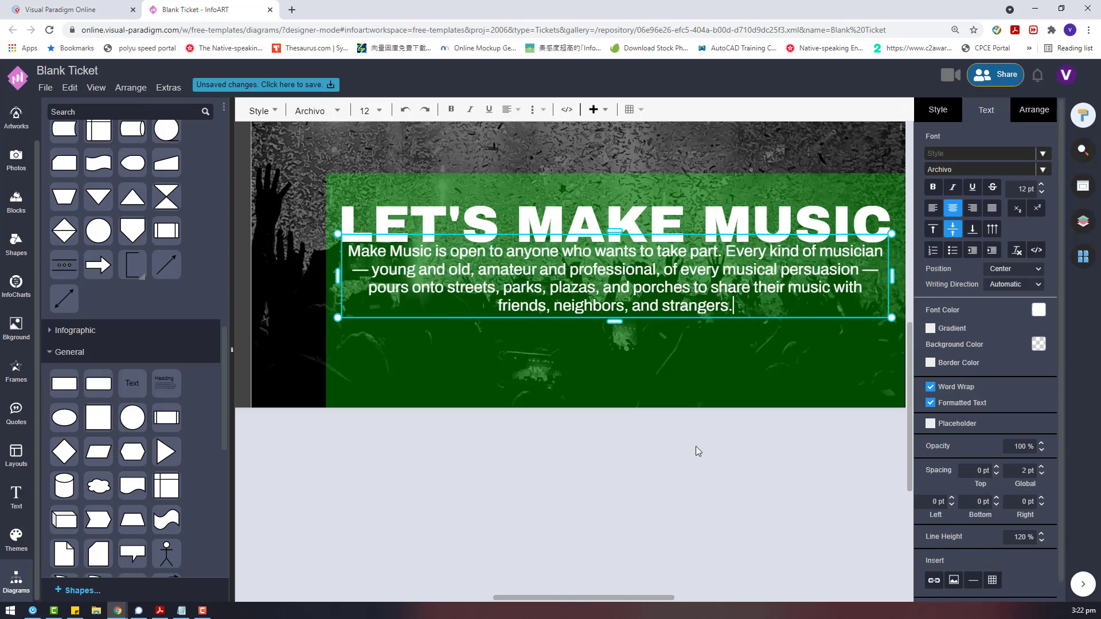
pyautogui.press('Escape')
# Lower the paragraph box's upper edge below the heading and set the text size to 10 pt.
pyautogui.moveTo(611, 241); pyautogui.dragTo(609, 279)
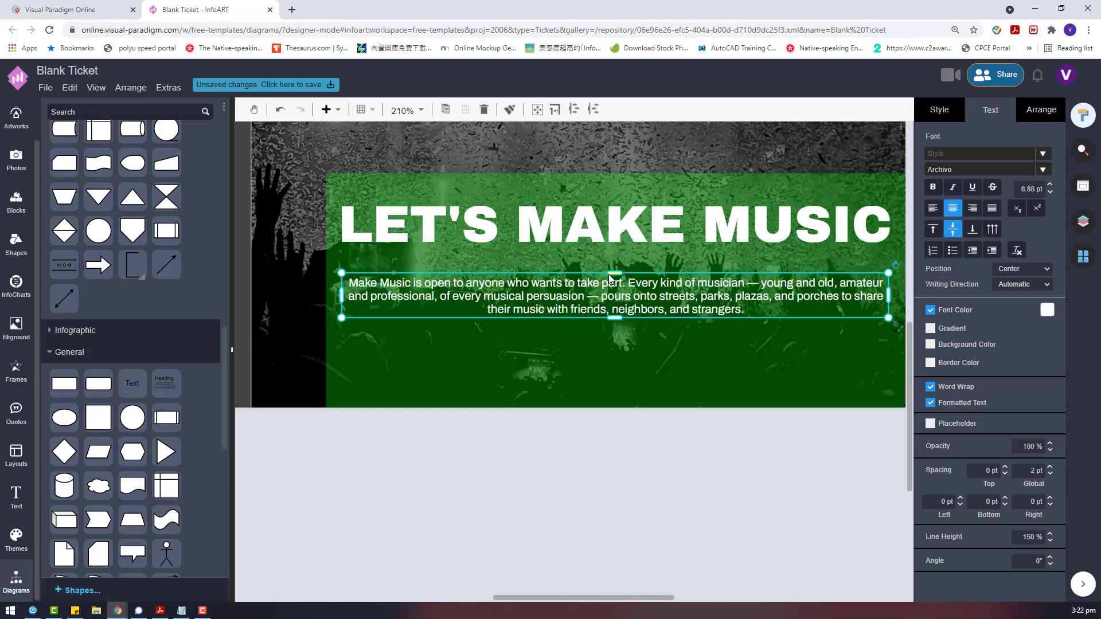
pyautogui.click(1050, 184)
pyautogui.click(1050, 184)
pyautogui.click(660, 431)
# Justify the whole description paragraph under the heading.
pyautogui.doubleClick(659, 301)
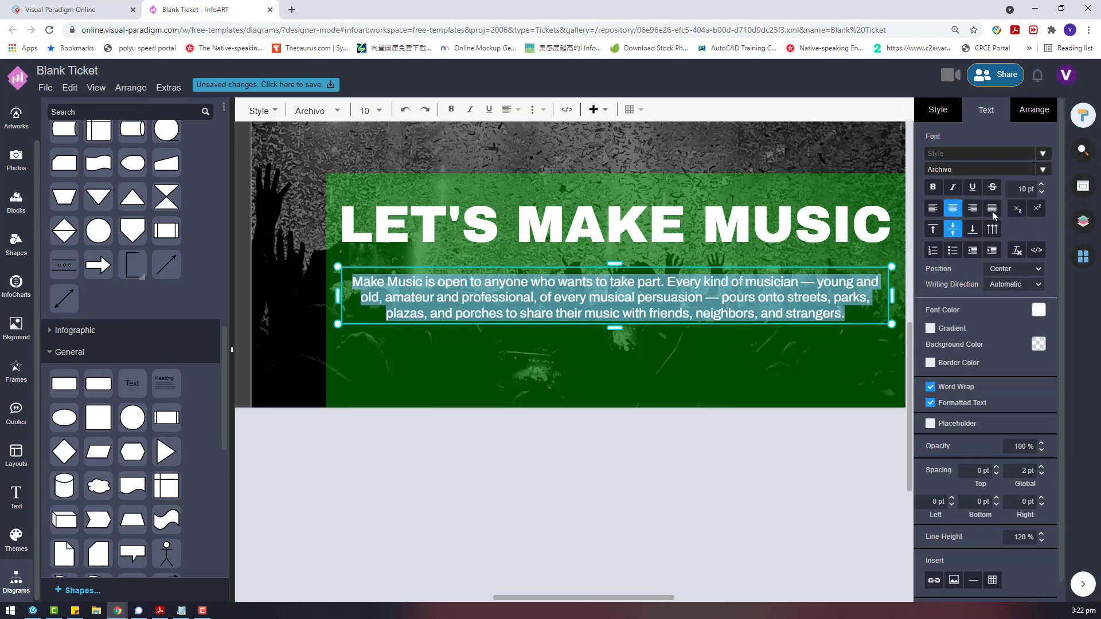
pyautogui.click(760, 496)
pyautogui.click(709, 291)
pyautogui.scroll(-4, 696, 313)
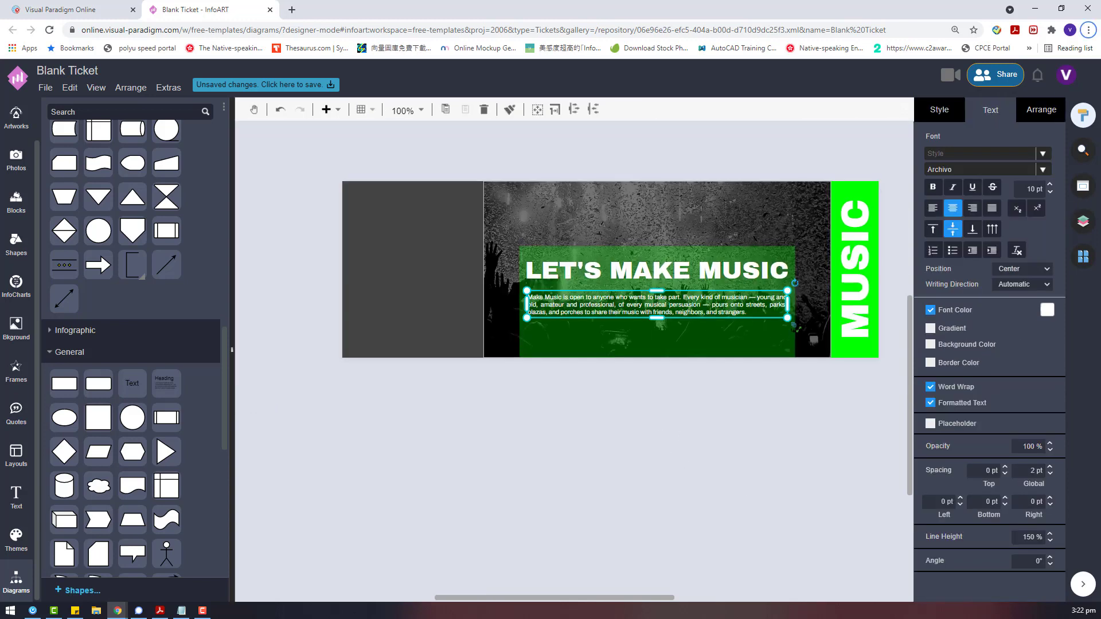
# Move the description paragraph up so it sits closer beneath the LET'S MAKE MUSIC heading.
pyautogui.scroll(2, 648, 300)
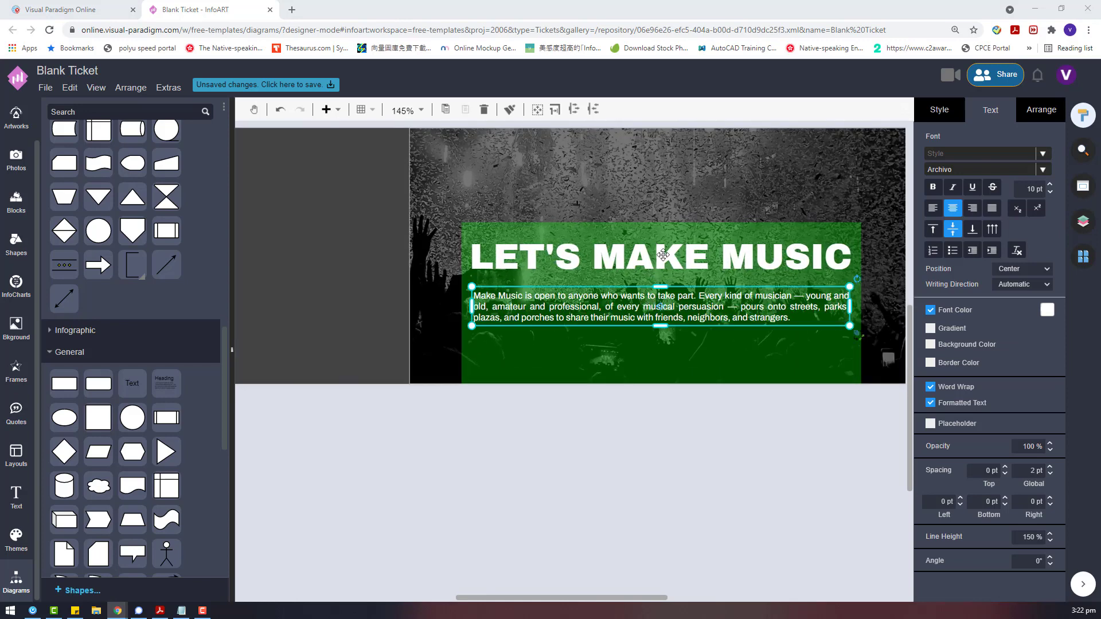
pyautogui.moveTo(623, 308); pyautogui.dragTo(622, 296)
pyautogui.click(688, 416)
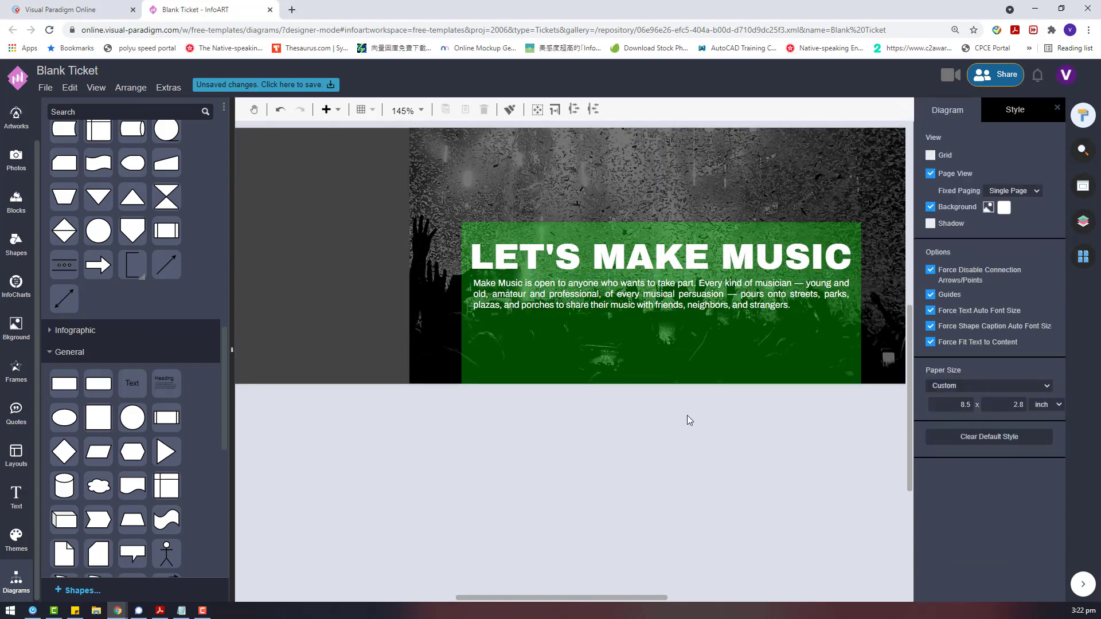
# Duplicate the translucent green panel, shrink the copy to a thin strip below the description and make it fully opaque.
pyautogui.click(663, 333)
pyautogui.moveTo(663, 332); pyautogui.dragTo(656, 364)
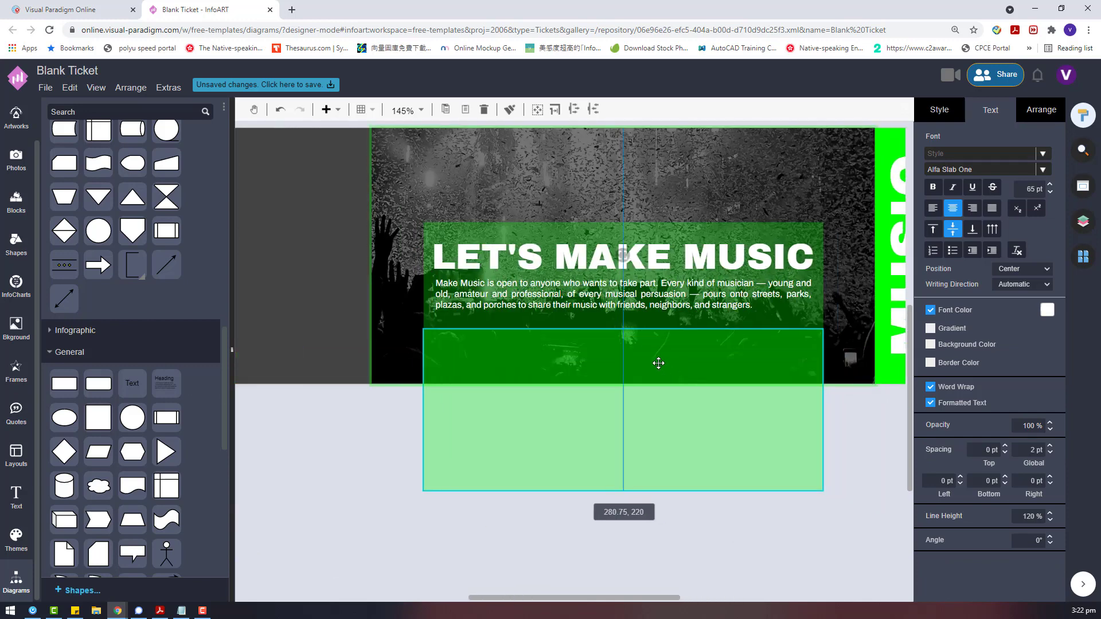
pyautogui.moveTo(622, 495); pyautogui.dragTo(624, 354)
pyautogui.click(950, 122)
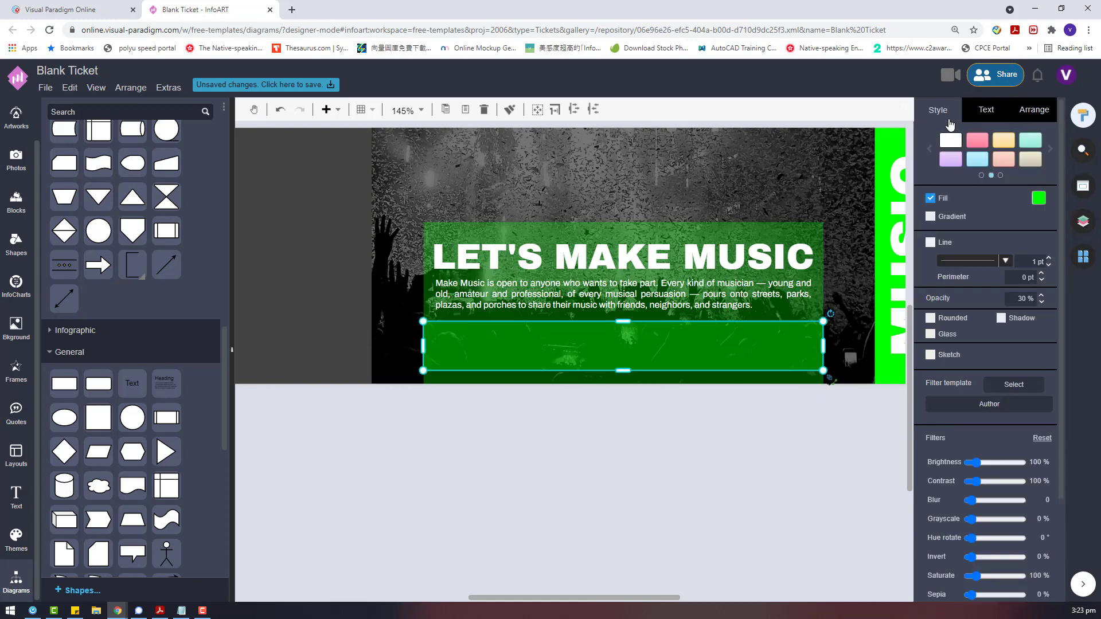
pyautogui.click(741, 432)
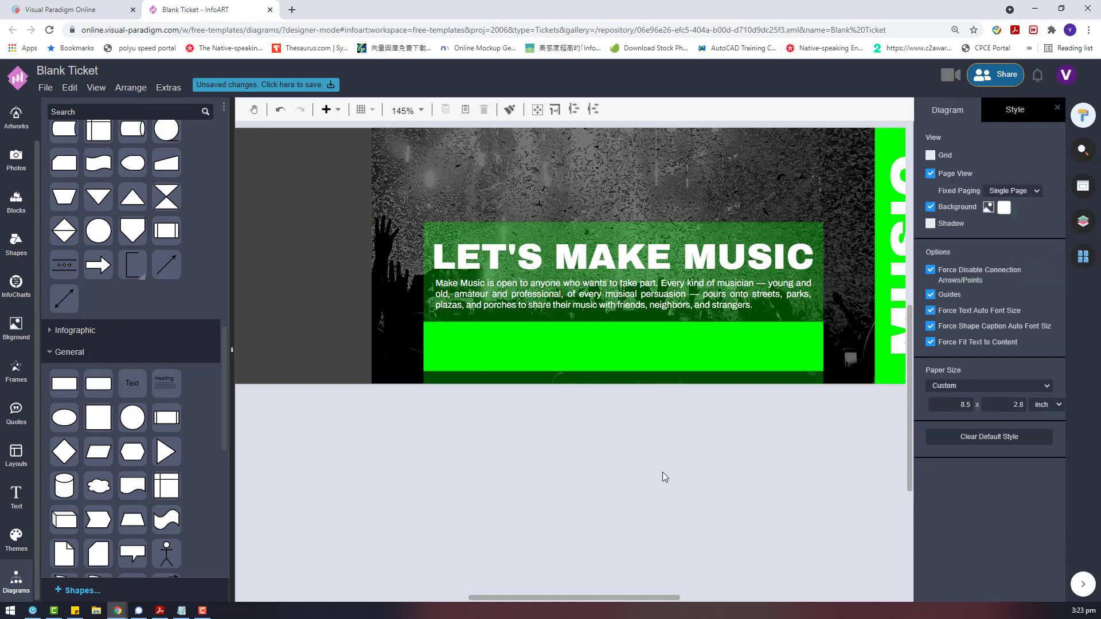
# Duplicate the LET'S MAKE MUSIC heading and place the copy in the empty area below the ticket.
pyautogui.scroll(-2, 662, 473)
pyautogui.click(680, 199)
pyautogui.hotkey('ctrl', 'c')
pyautogui.hotkey('ctrl', 'v')
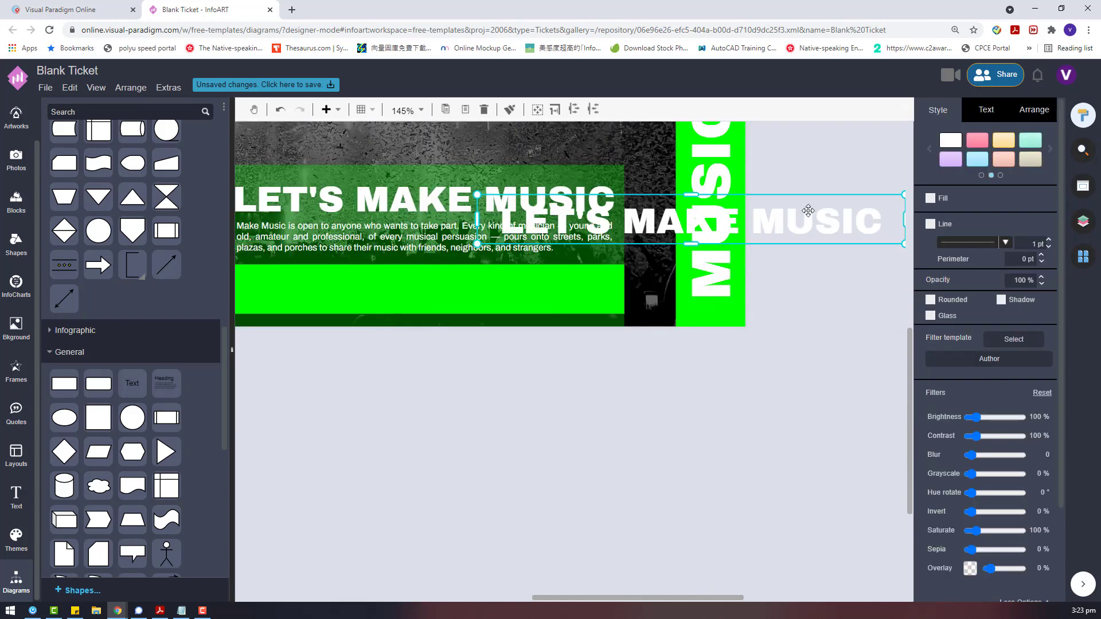
pyautogui.moveTo(729, 241); pyautogui.dragTo(619, 403)
# Change the font of the heading on the ticket to Anton.
pyautogui.click(597, 200)
pyautogui.click(996, 113)
pyautogui.click(949, 170)
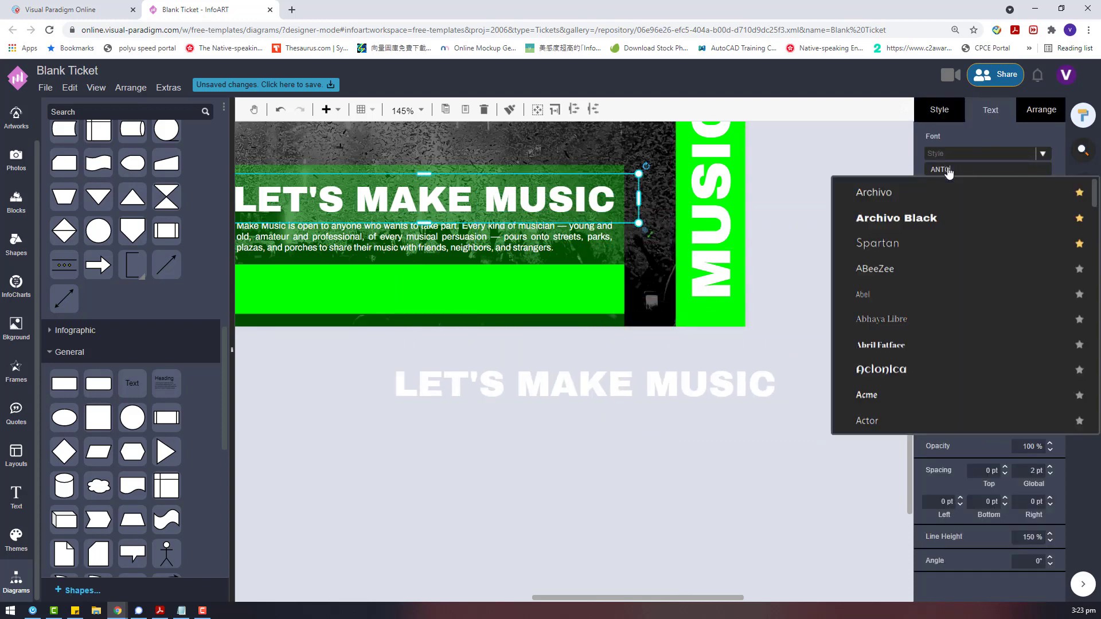
pyautogui.write('ANTON')
pyautogui.press('Return')
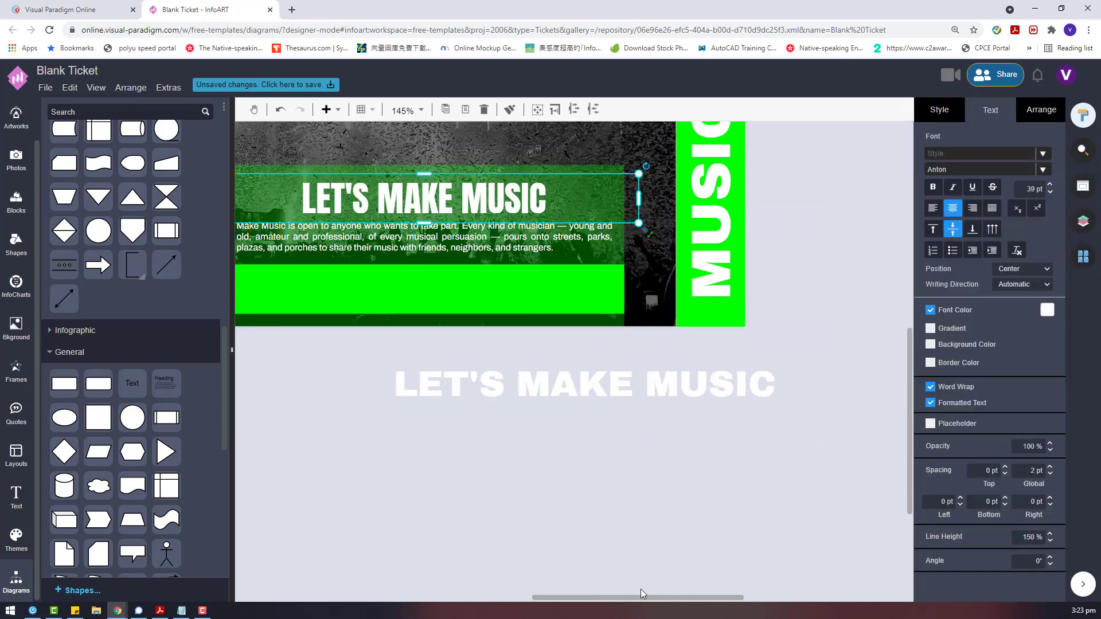
# Change the font of the vertical MUSIC text to Anton.
pyautogui.moveTo(642, 597); pyautogui.dragTo(598, 597)
pyautogui.click(656, 438)
pyautogui.scroll(1, 645, 325)
pyautogui.click(661, 440)
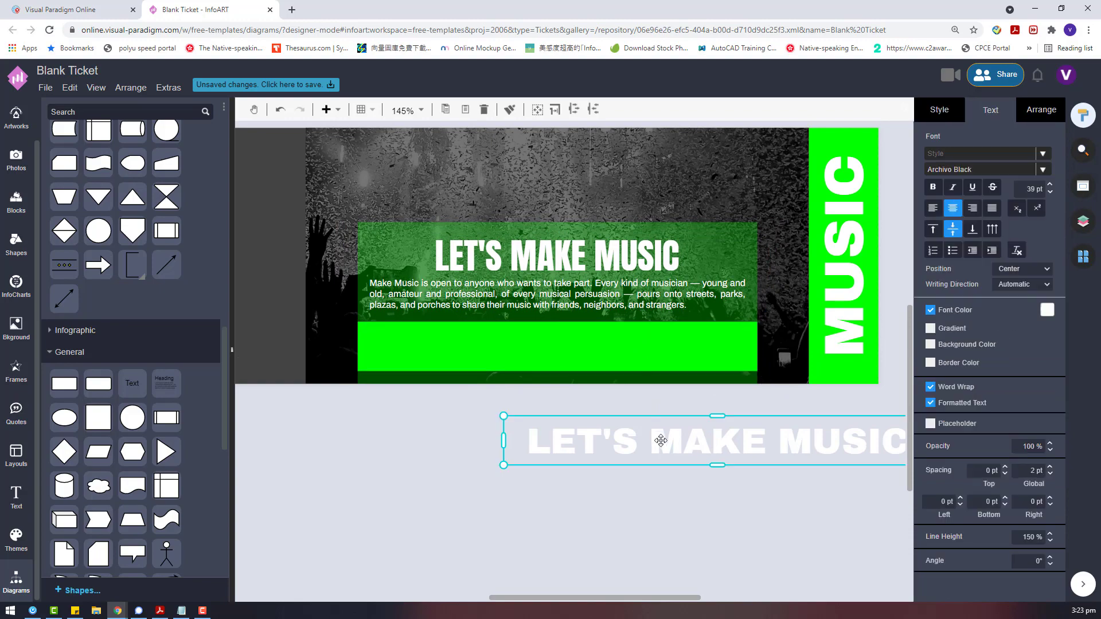
pyautogui.click(833, 220)
pyautogui.click(922, 167)
pyautogui.write('ANTON')
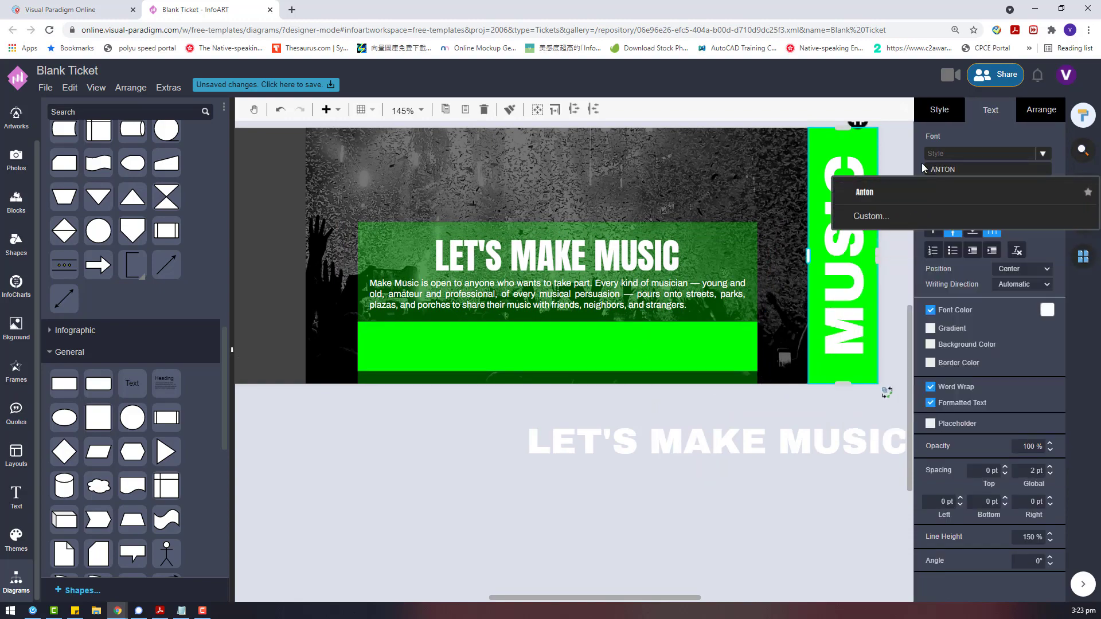
pyautogui.click(864, 192)
# Widen the green side strip and fit the MUSIC text on a single vertical line within it.
pyautogui.scroll(3, 763, 356)
pyautogui.moveTo(674, 596); pyautogui.dragTo(746, 596)
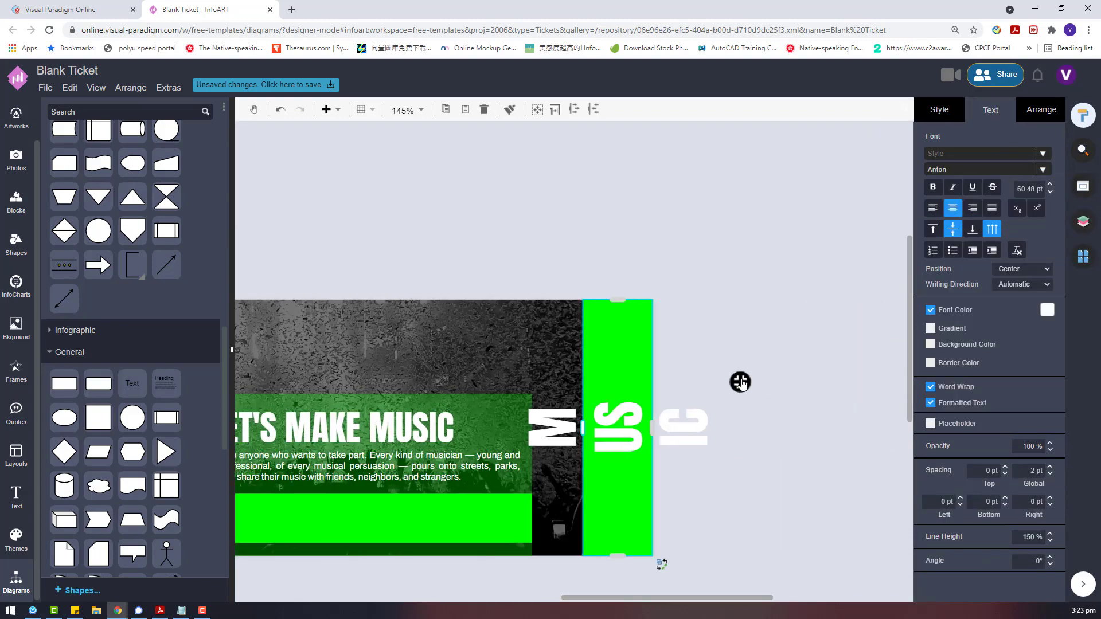
pyautogui.moveTo(680, 401); pyautogui.dragTo(701, 332)
pyautogui.moveTo(615, 462); pyautogui.dragTo(548, 423)
pyautogui.click(690, 482)
pyautogui.hscroll(-3, 691, 482)
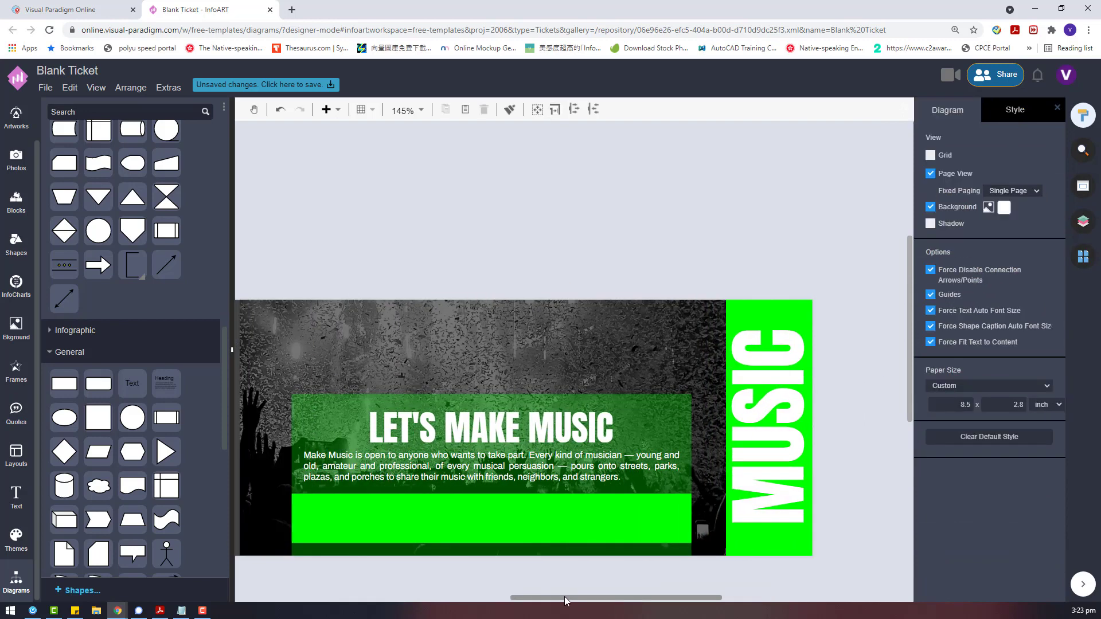
pyautogui.scroll(-3, 691, 471)
pyautogui.click(695, 456)
pyautogui.doubleClick(693, 456)
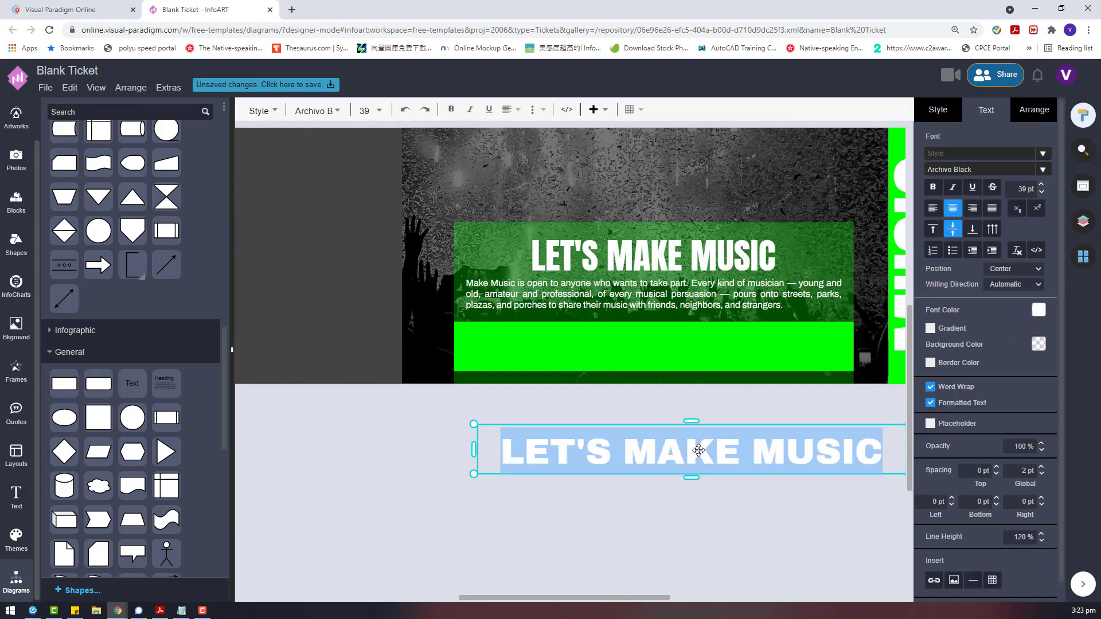
pyautogui.press('Escape')
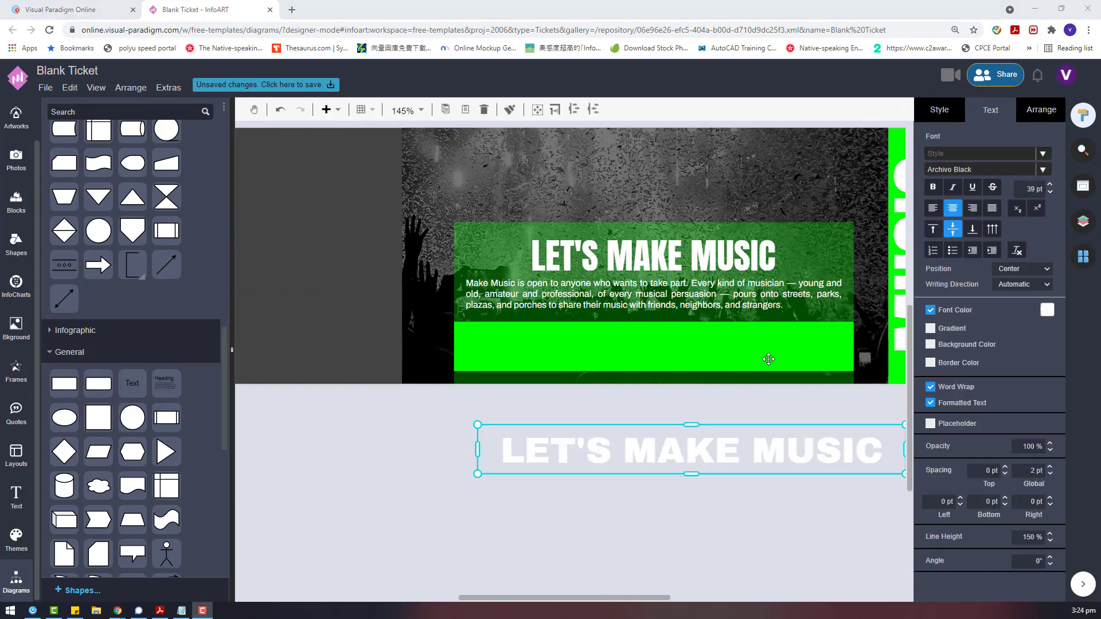
# Place a copy of the description paragraph below the ticket and replace its text with GATE.
pyautogui.moveTo(693, 294); pyautogui.dragTo(583, 546)
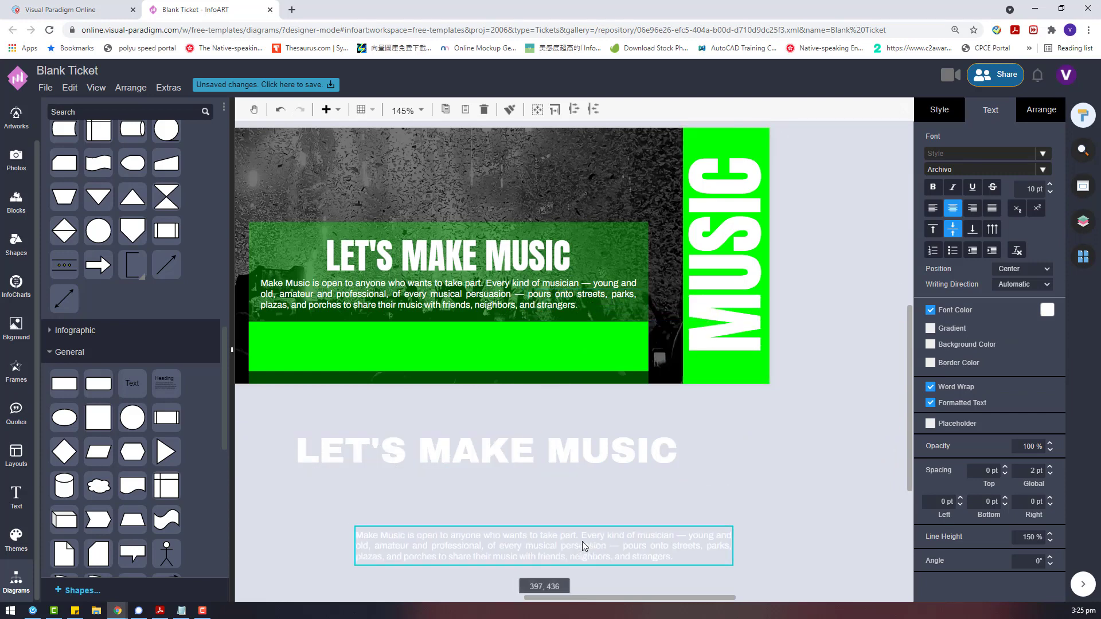
pyautogui.doubleClick(582, 541)
pyautogui.write('F')
pyautogui.press('BackSpace')
pyautogui.write('GATE')
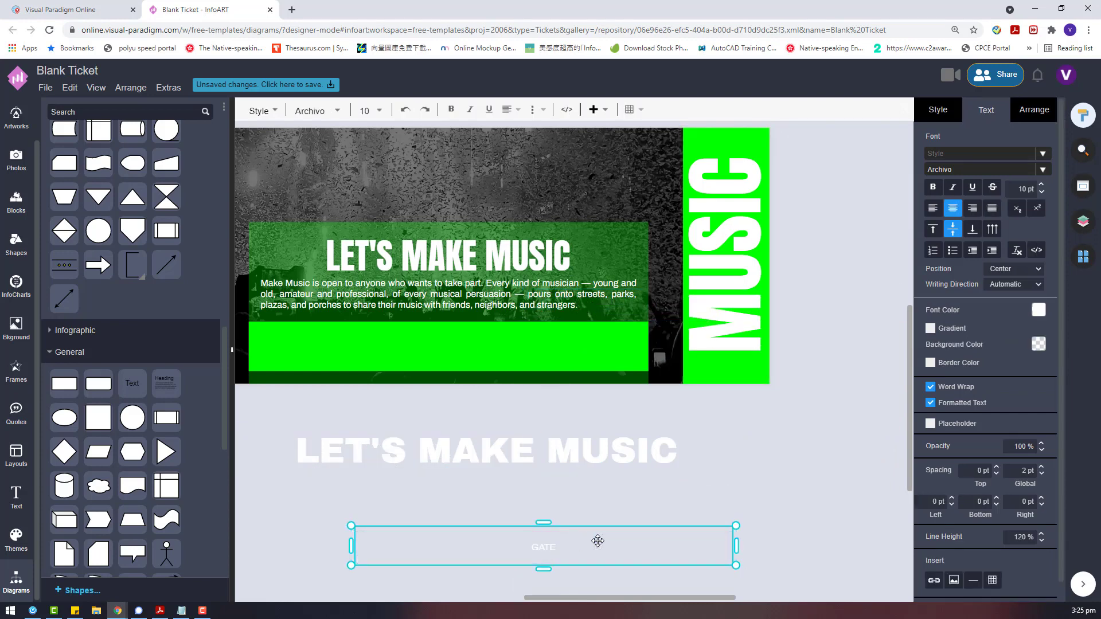
pyautogui.click(619, 539)
# Make the GATE label's box taller and narrower, with its text at 26 pt, and move it under the heading copy.
pyautogui.click(518, 566)
pyautogui.click(542, 546)
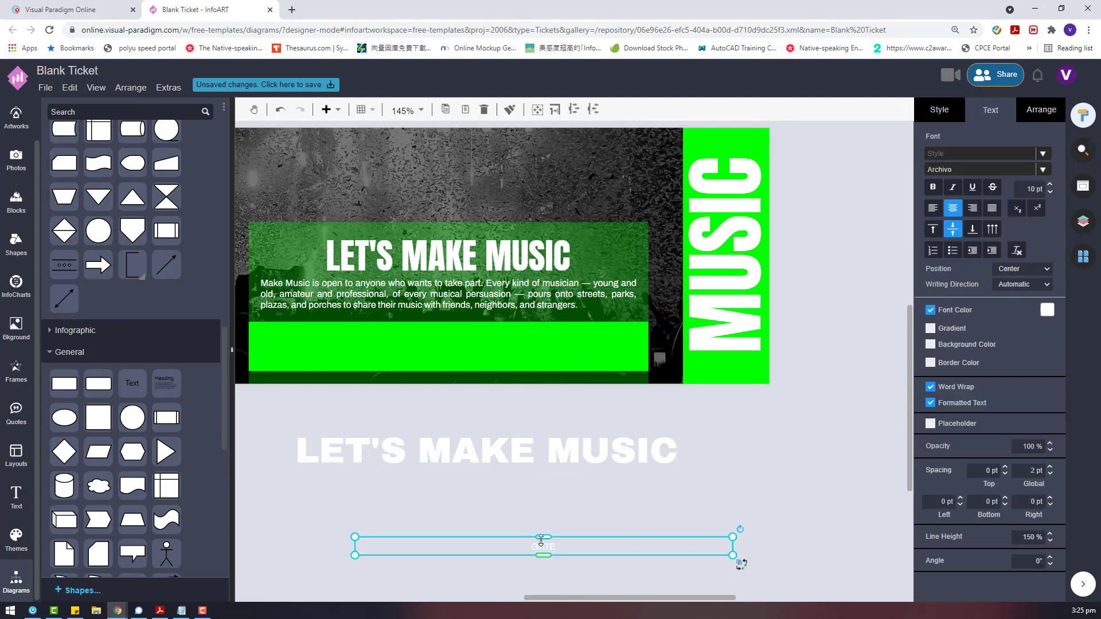
pyautogui.moveTo(548, 536); pyautogui.dragTo(548, 511)
pyautogui.moveTo(733, 536); pyautogui.dragTo(469, 542)
pyautogui.moveTo(431, 542); pyautogui.dragTo(526, 517)
# Duplicate the GATE label beside the original and change the copy's text to ROW.
pyautogui.hotkey('ctrl', 'v')
pyautogui.moveTo(580, 546); pyautogui.dragTo(649, 511)
pyautogui.doubleClick(649, 512)
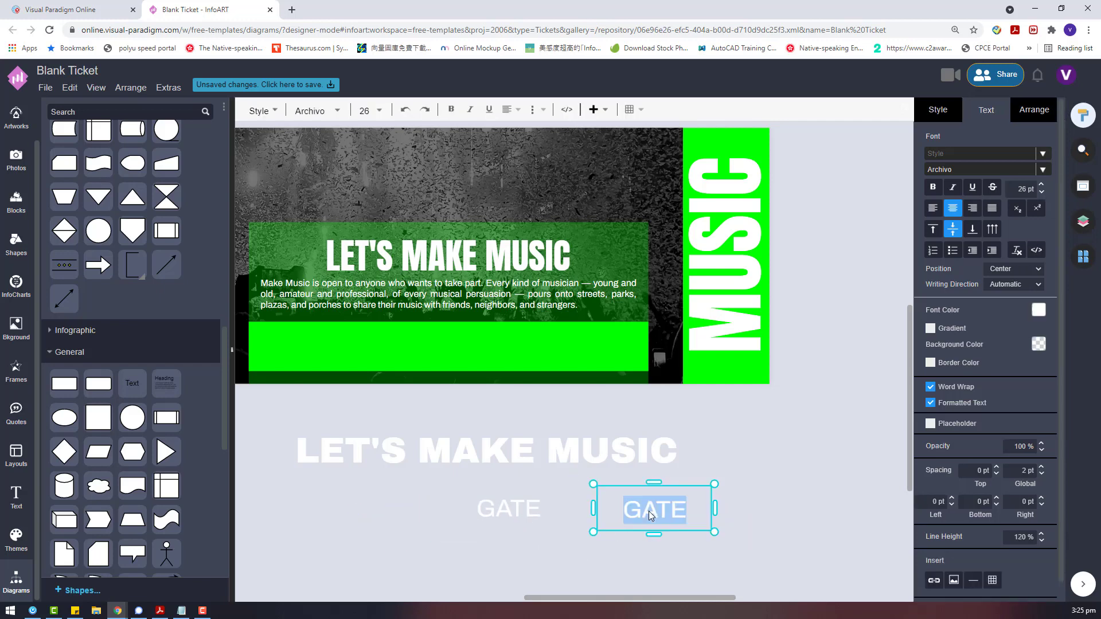
pyautogui.write('ROWQ')
pyautogui.press('BackSpace')
pyautogui.press('Escape')
pyautogui.click(714, 457)
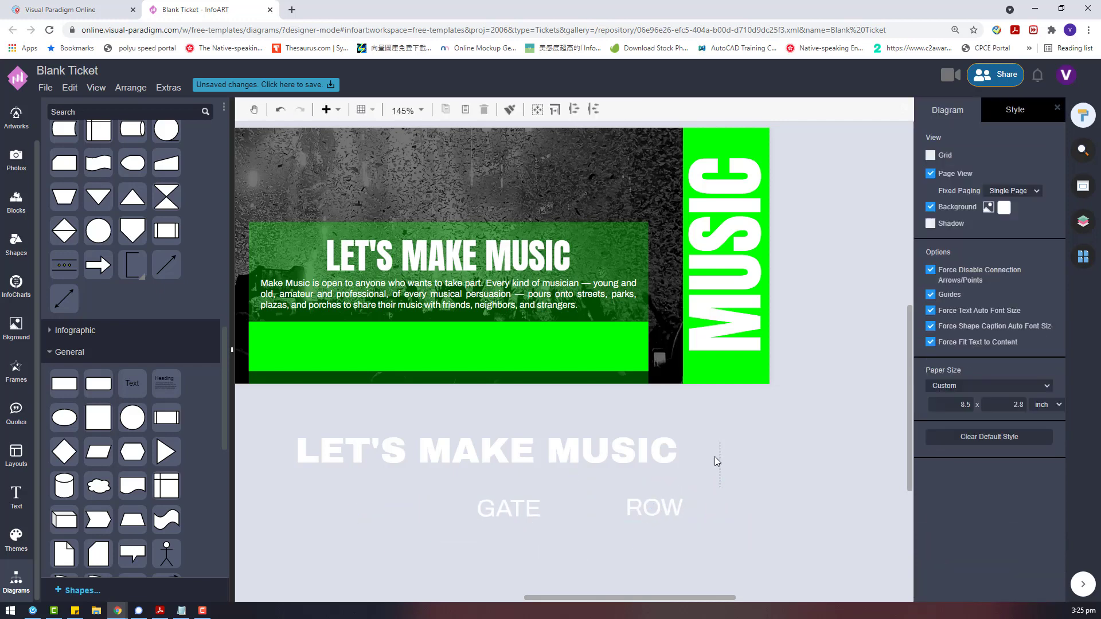
# Duplicate the ROW label to a spot beside the heading copy and change its text to SEAT.
pyautogui.click(681, 496)
pyautogui.moveTo(682, 496); pyautogui.dragTo(701, 516)
pyautogui.moveTo(758, 471); pyautogui.dragTo(758, 458)
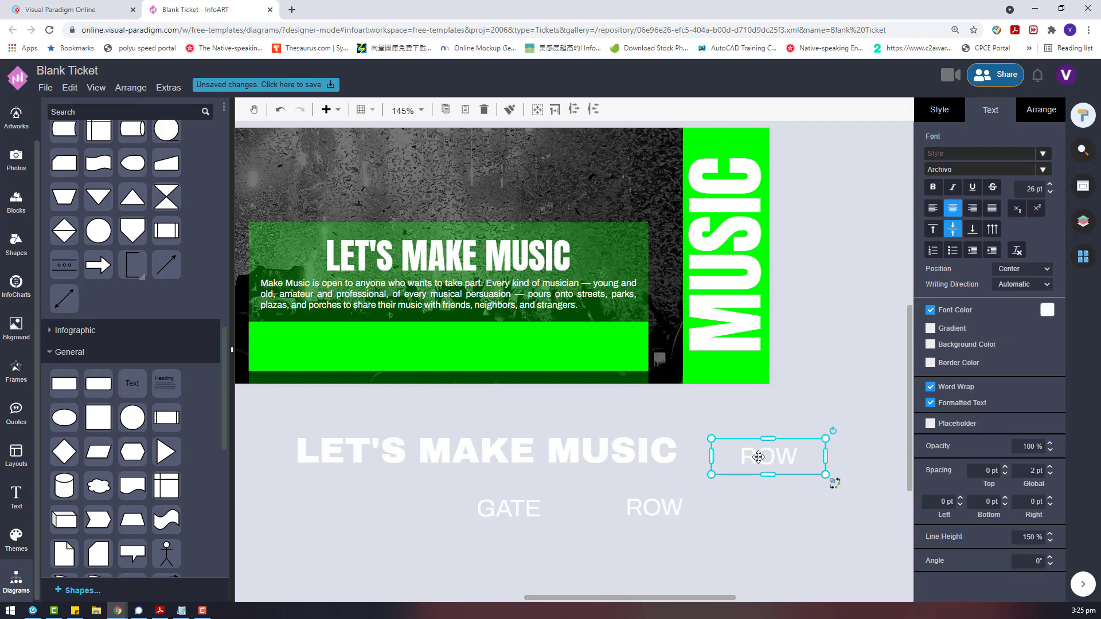
pyautogui.doubleClick(759, 457)
pyautogui.write('SETA')
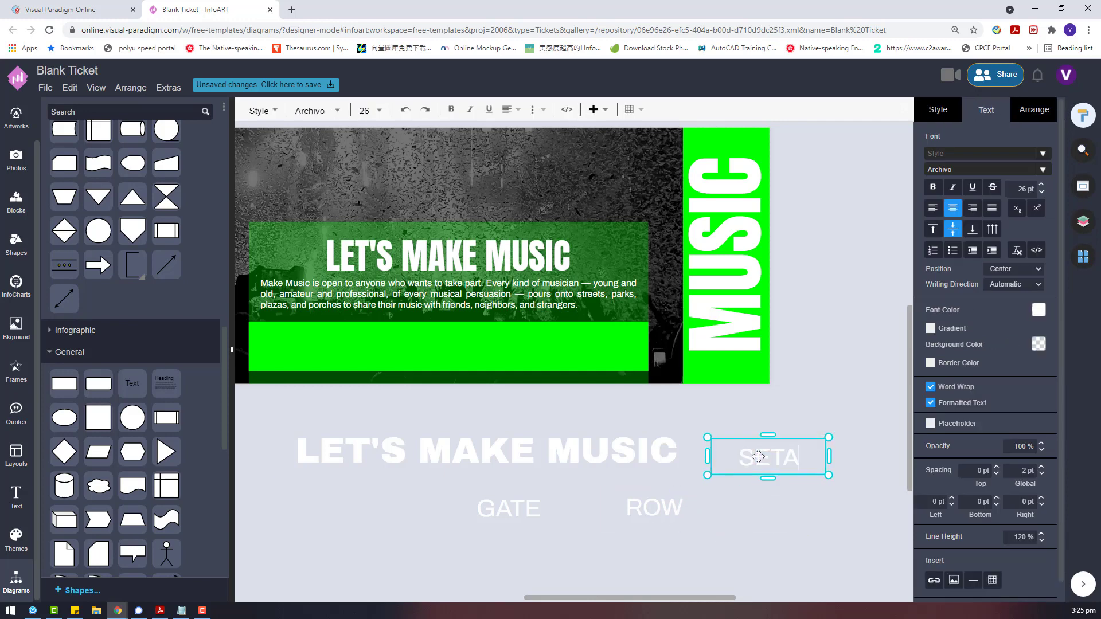
pyautogui.click(683, 592)
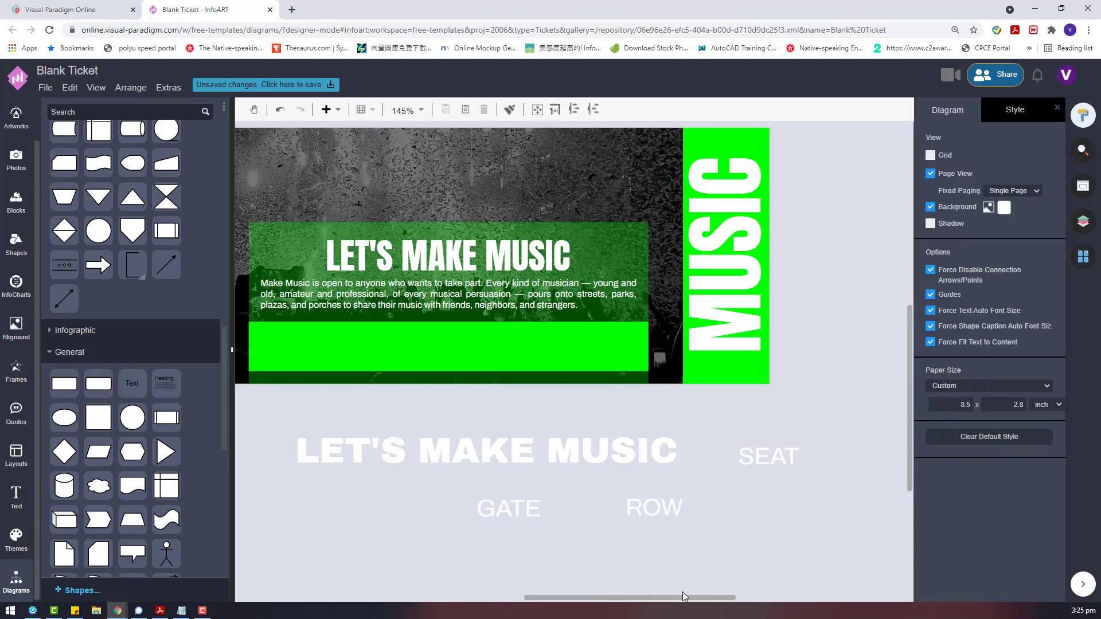
# Extend the first two labels to read "GATE: B" and "ROW: 12".
pyautogui.hscroll(-3, 656, 577)
pyautogui.click(564, 504)
pyautogui.doubleClick(584, 508)
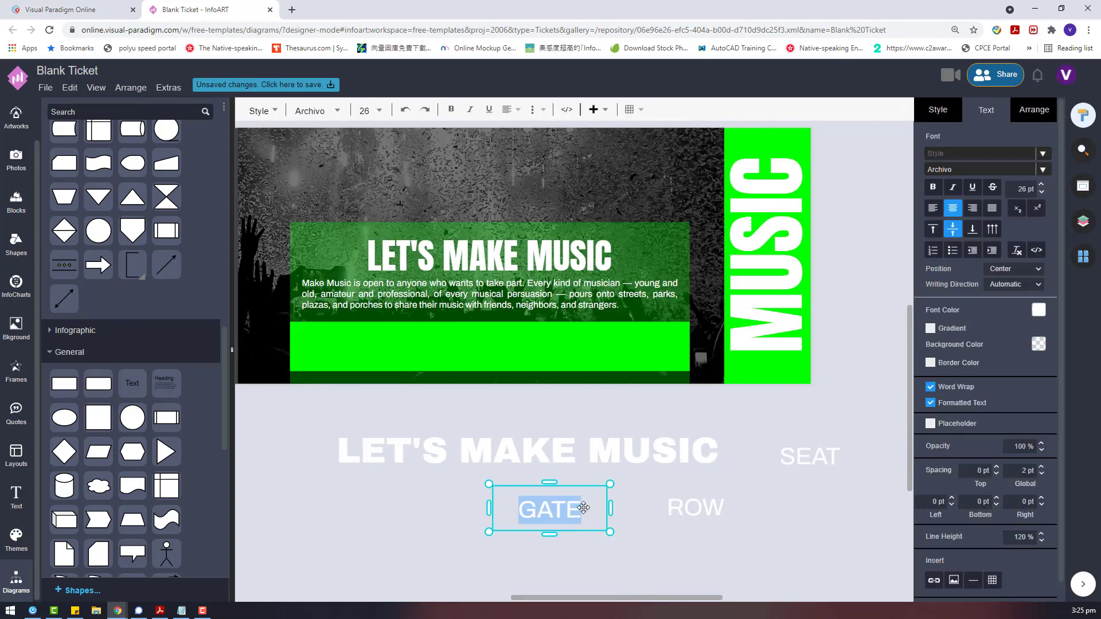
pyautogui.click(592, 503)
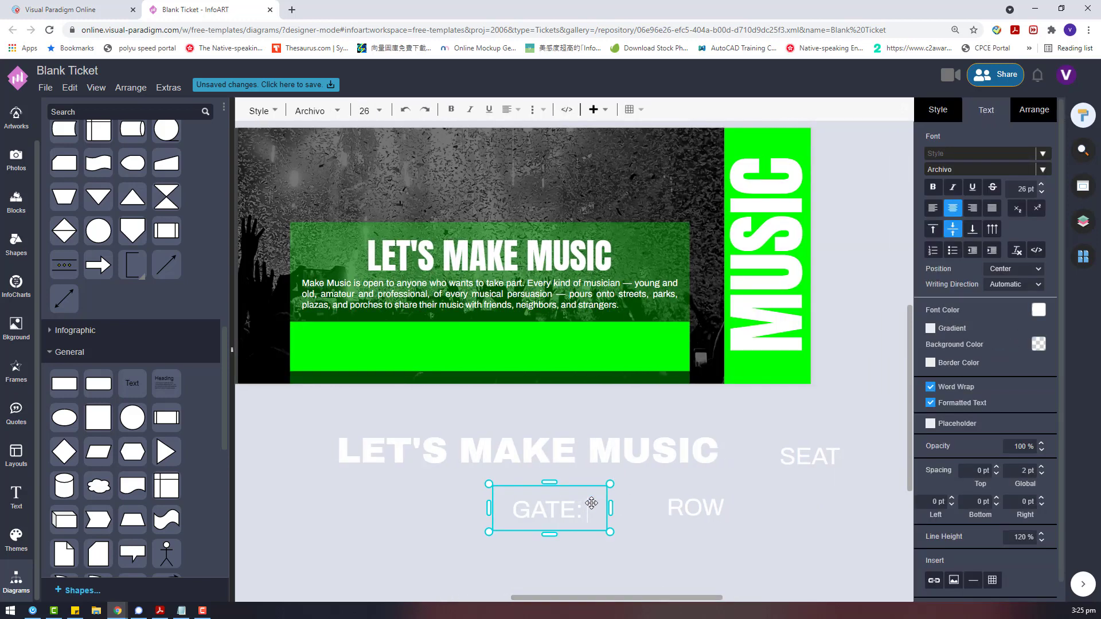
pyautogui.write(': B')
pyautogui.doubleClick(719, 505)
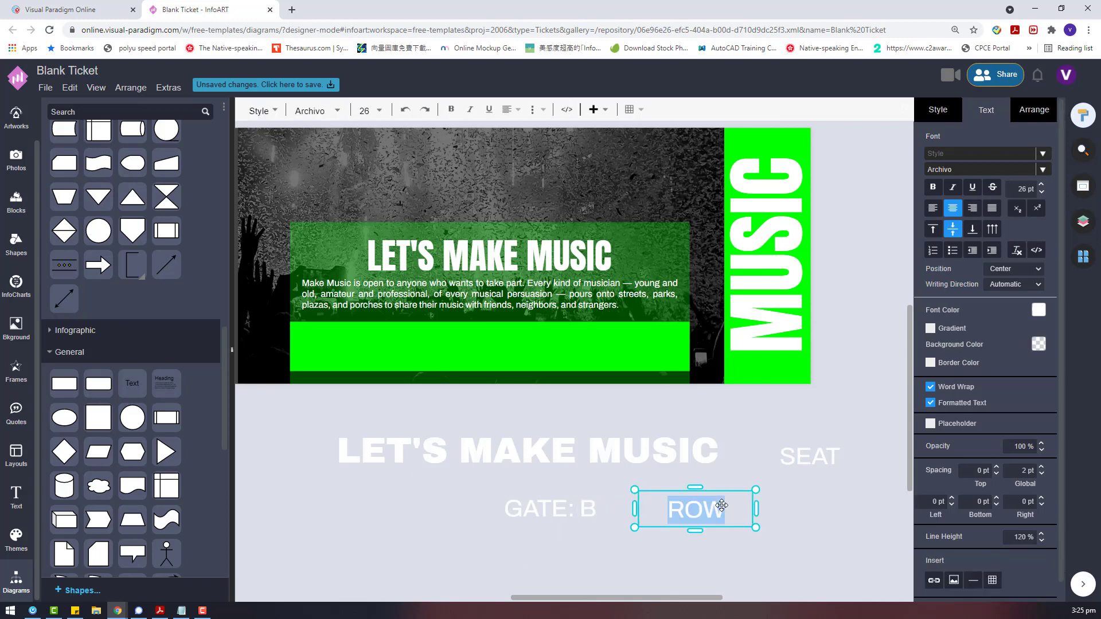
pyautogui.press('Right')
pyautogui.write(': 12')
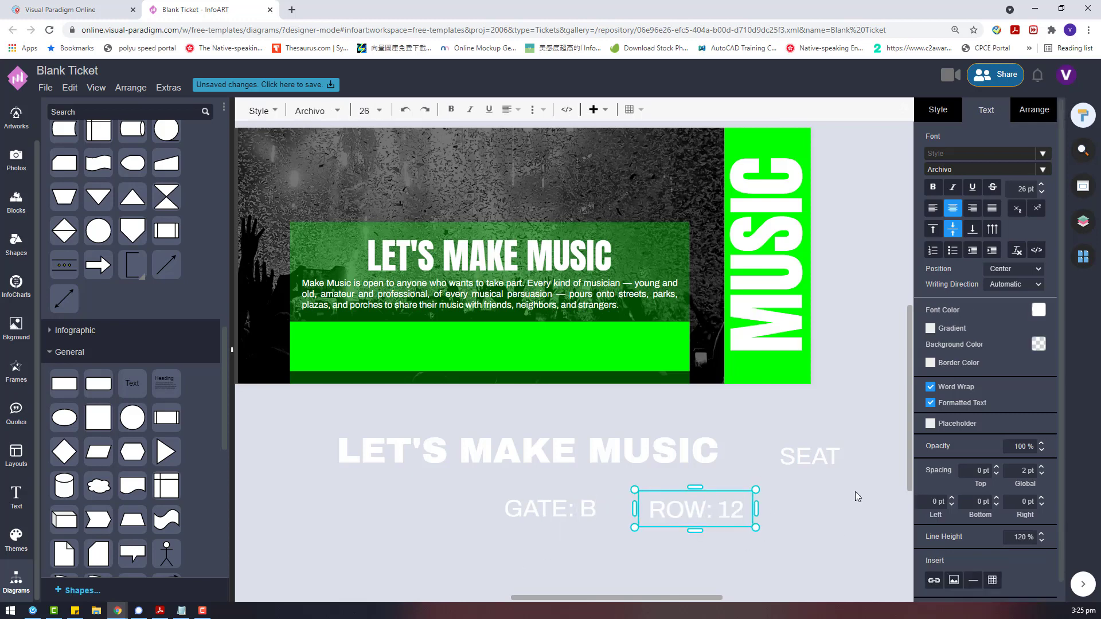
# Extend the SEAT label to read "SEAT: N" and line it up beside the ROW label.
pyautogui.doubleClick(830, 439)
pyautogui.press('Right')
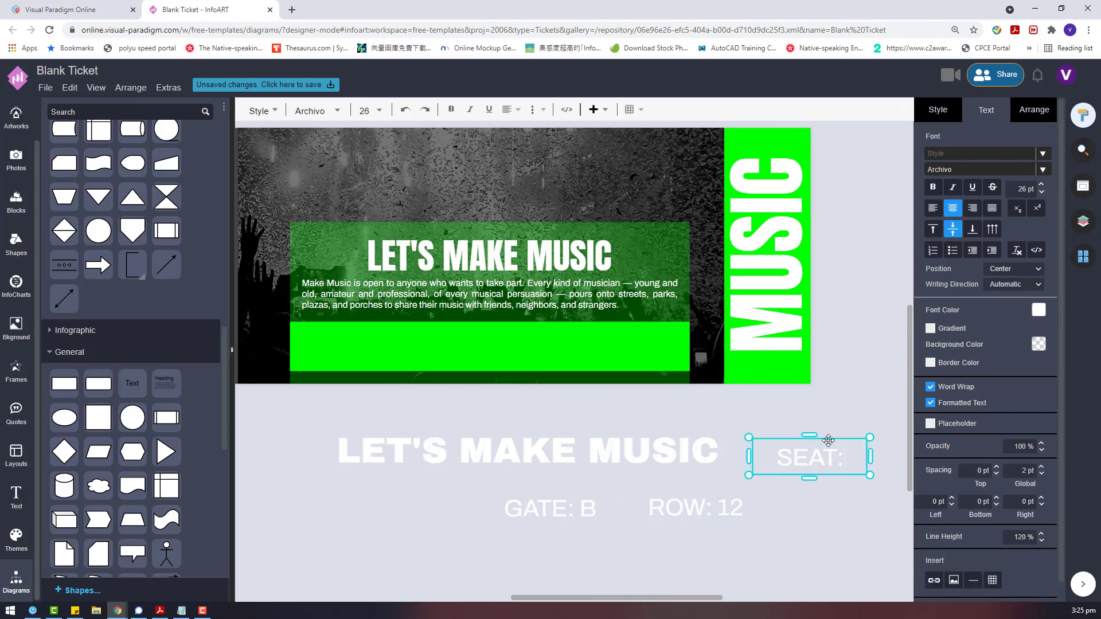
pyautogui.write(': N')
pyautogui.click(845, 481)
pyautogui.moveTo(839, 466); pyautogui.dragTo(855, 529)
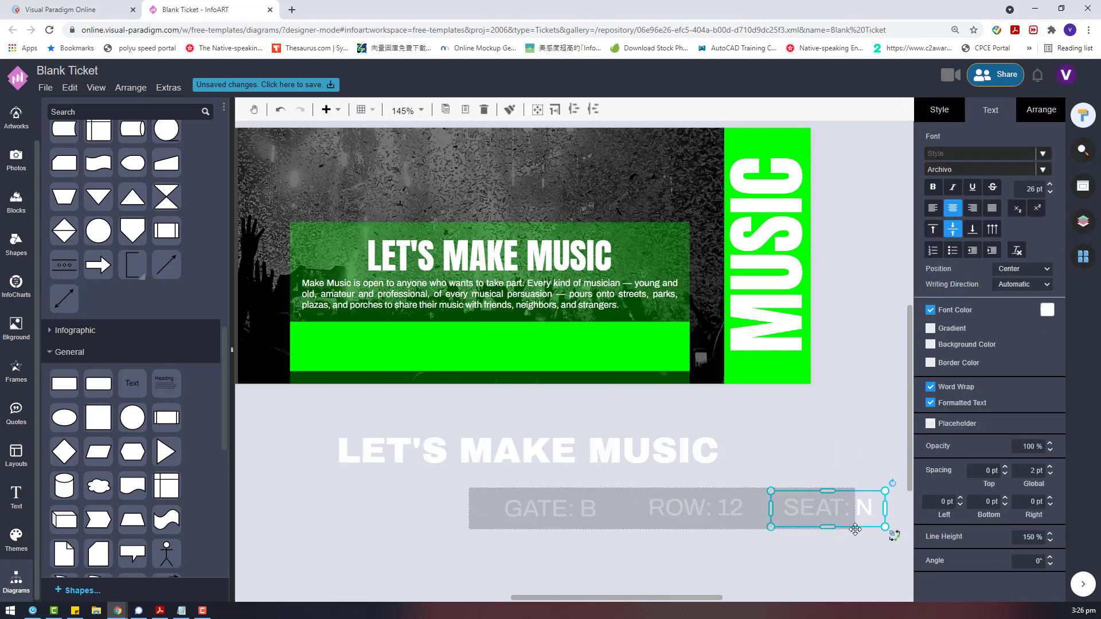
# Distribute the GATE, ROW and SEAT labels horizontally and place them, scaled down, on the solid green strip.
pyautogui.click(1035, 109)
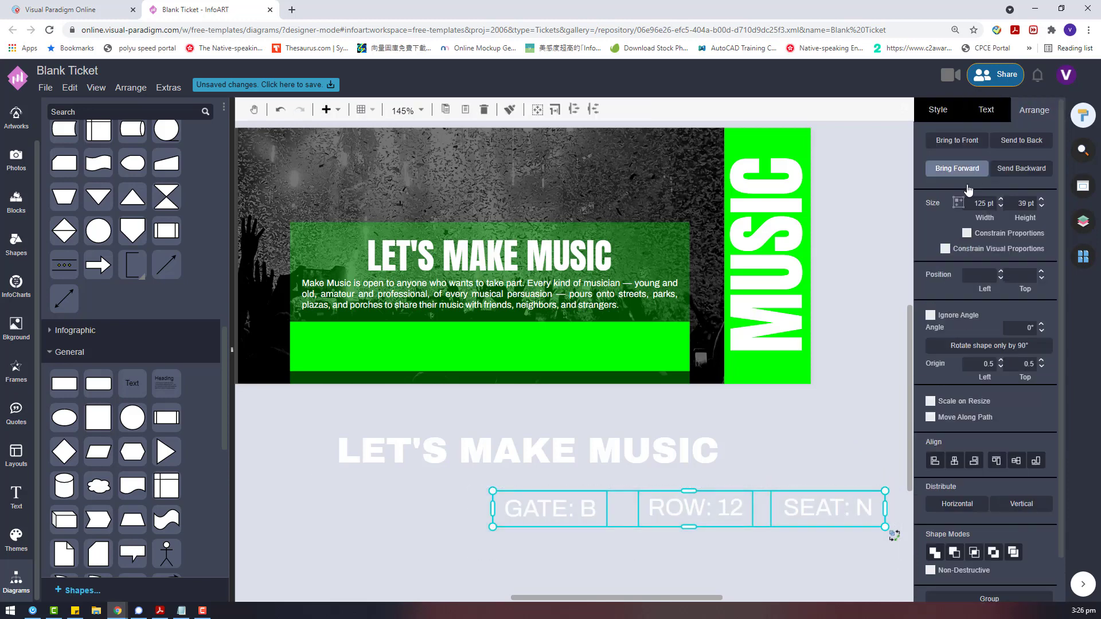
pyautogui.click(955, 507)
pyautogui.moveTo(886, 491); pyautogui.dragTo(817, 508)
pyautogui.moveTo(647, 511); pyautogui.dragTo(495, 350)
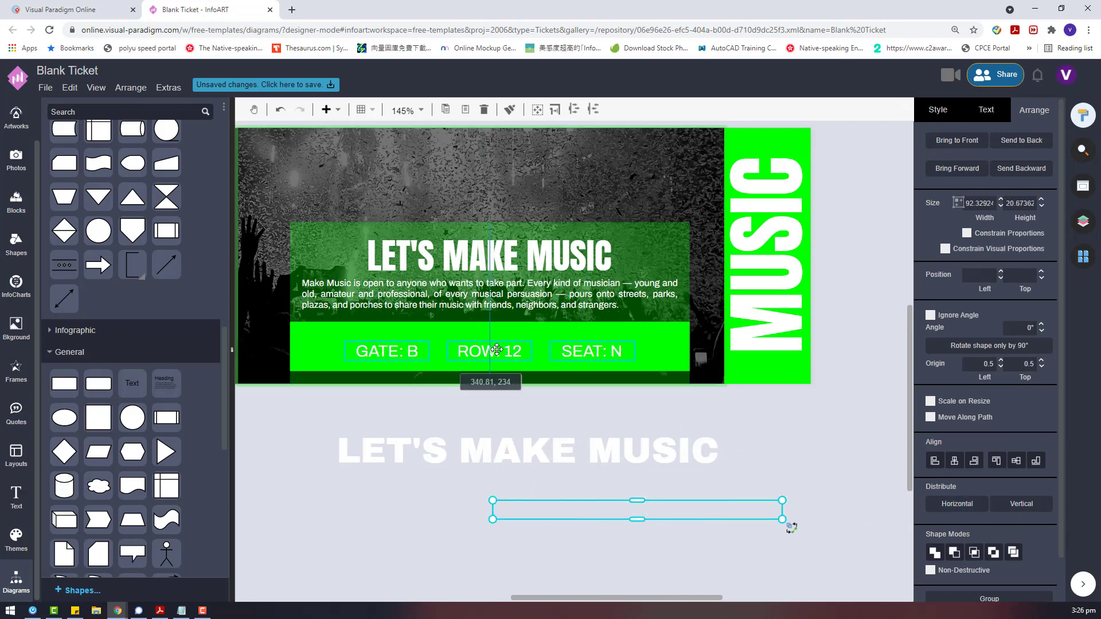
# Change the font of the GATE, ROW and SEAT labels to Anton.
pyautogui.click(986, 111)
pyautogui.click(952, 170)
pyautogui.write('anton')
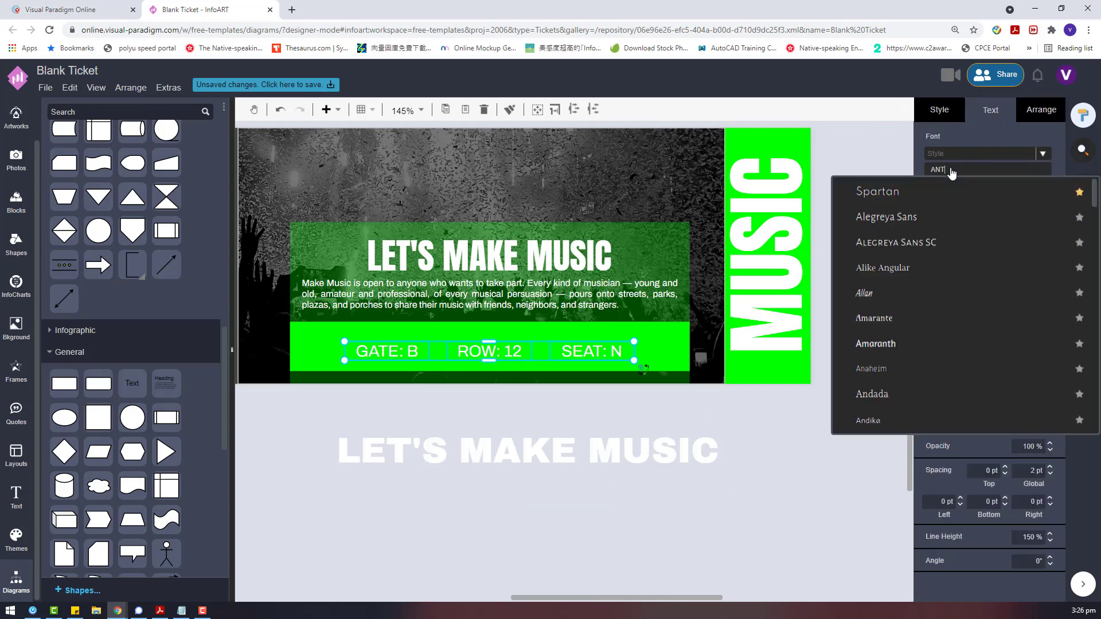
pyautogui.click(904, 190)
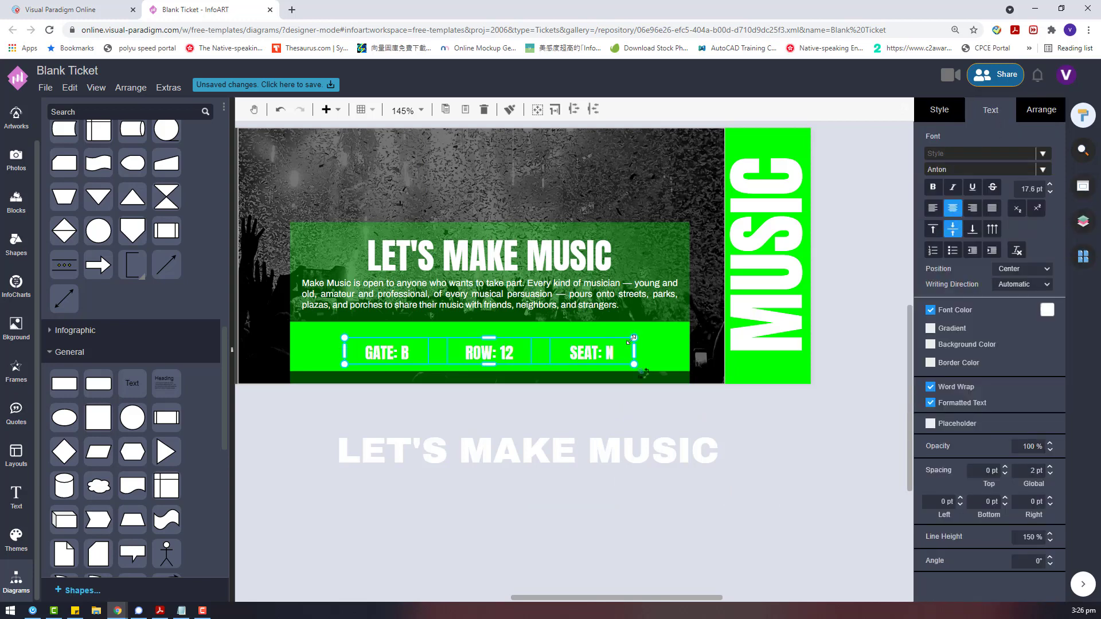
# Enlarge the GATE, ROW and SEAT labels together and line them up in one row on the solid green strip.
pyautogui.moveTo(632, 340); pyautogui.dragTo(680, 319)
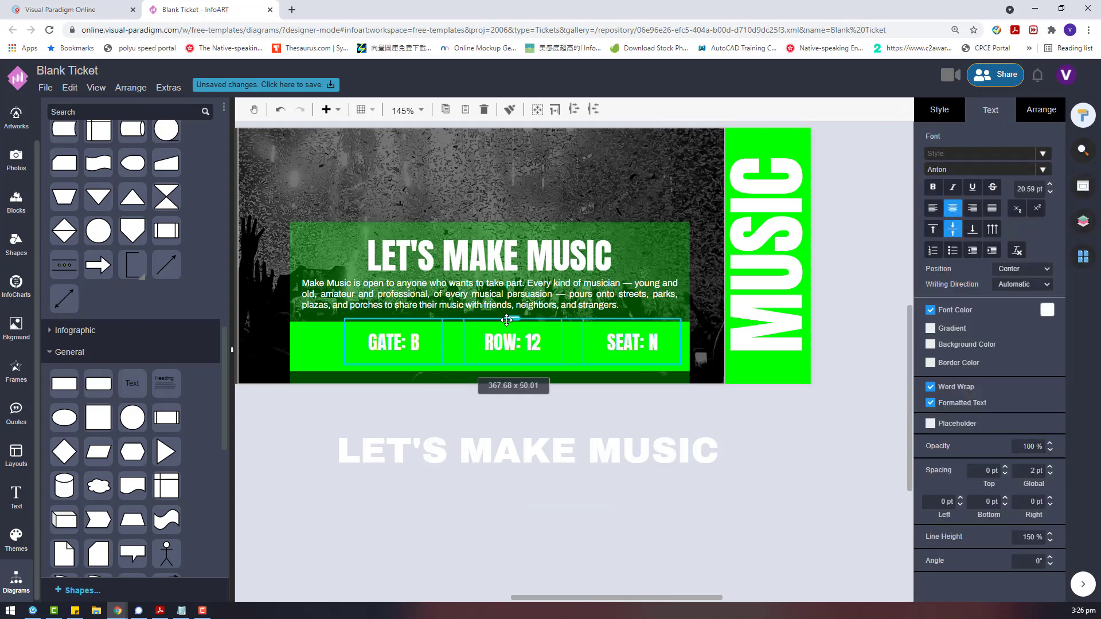
pyautogui.moveTo(506, 320); pyautogui.dragTo(506, 320)
pyautogui.moveTo(506, 330); pyautogui.dragTo(475, 332)
pyautogui.click(1037, 113)
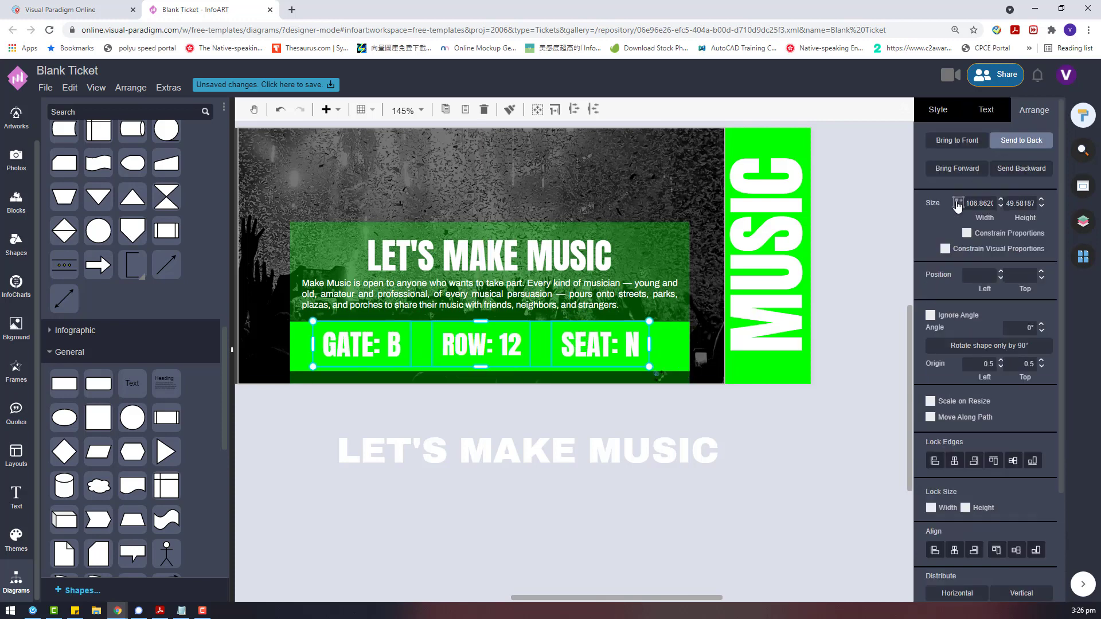
pyautogui.click(1022, 596)
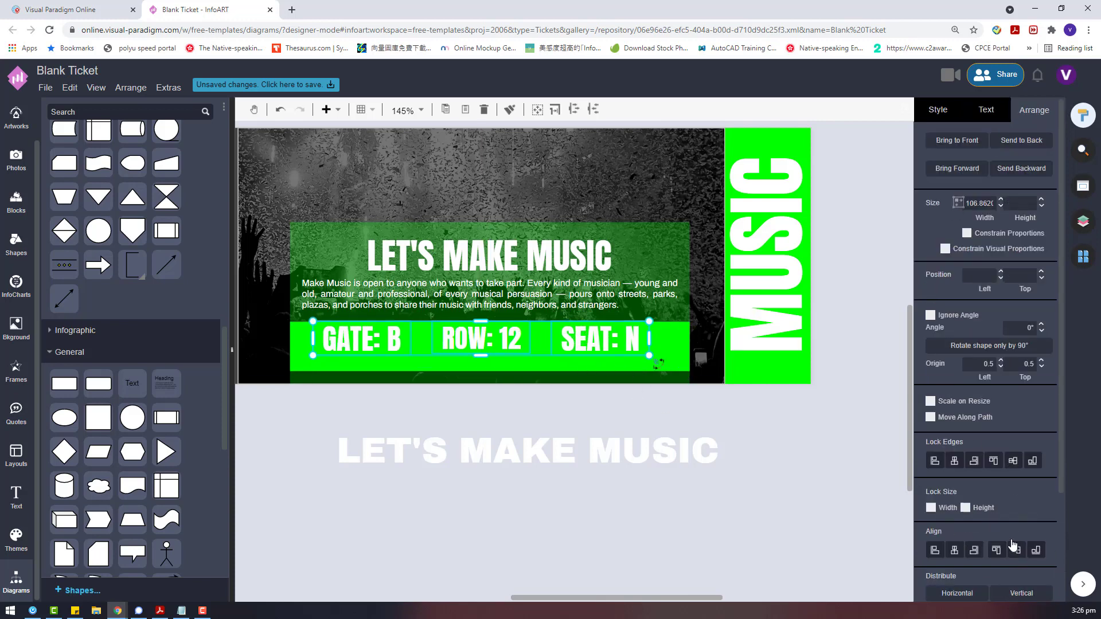
pyautogui.moveTo(597, 351); pyautogui.dragTo(597, 356)
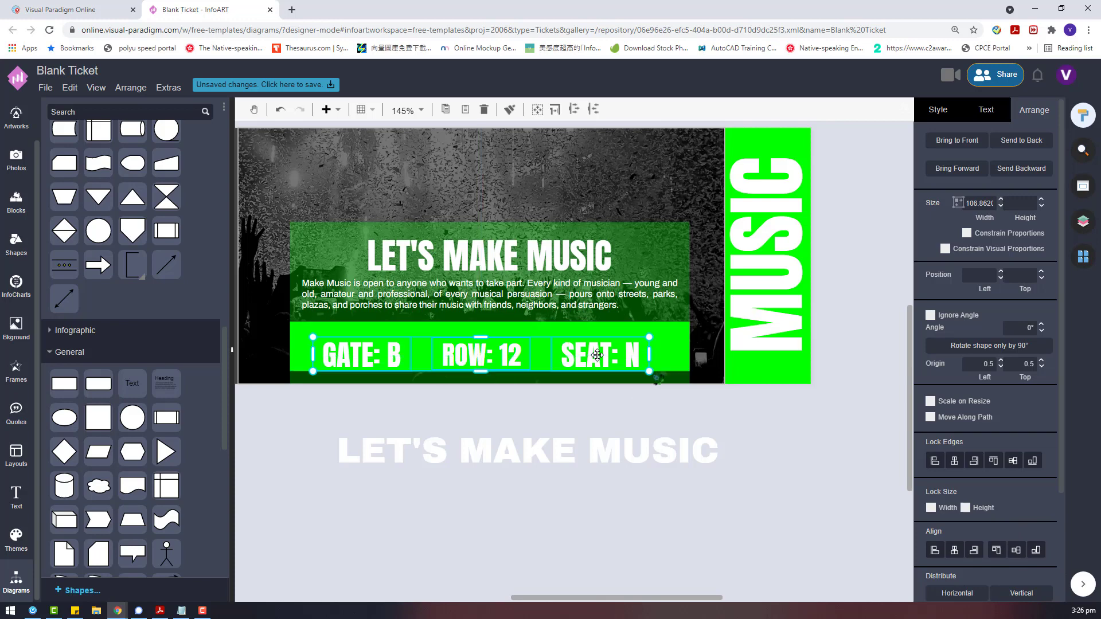
# Centre the grouped GATE, ROW and SEAT labels vertically on the green strip and ungroup them.
pyautogui.click(836, 388)
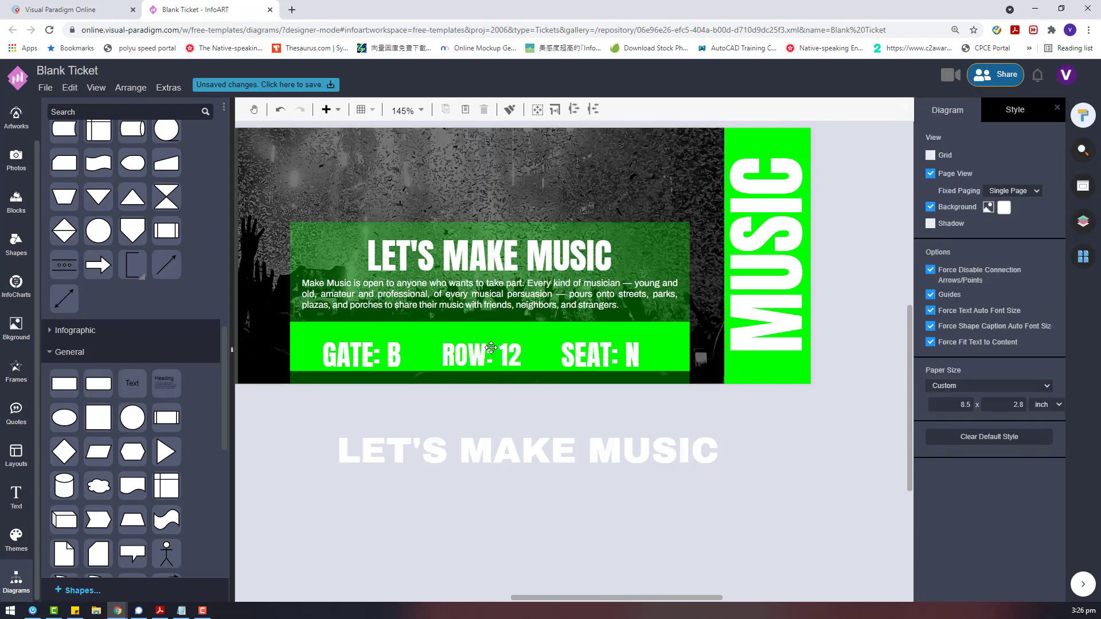
pyautogui.moveTo(491, 348); pyautogui.dragTo(491, 340)
pyautogui.click(628, 391)
pyautogui.rightClick(592, 347)
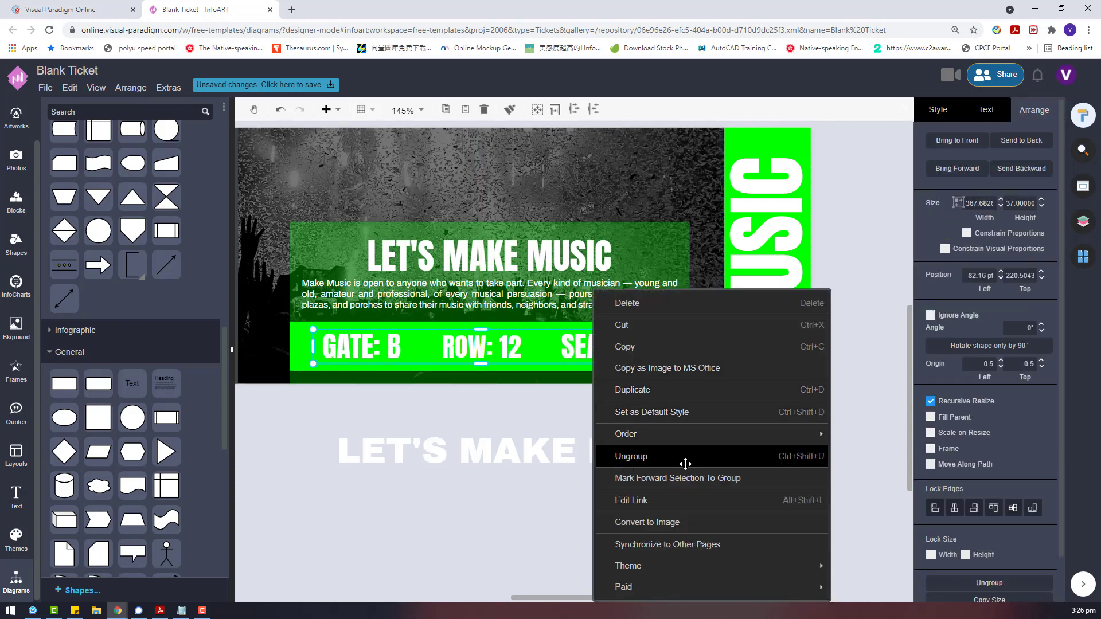
pyautogui.click(686, 464)
# Duplicate the solid green strip and place the copy just below the ticket, flush with its left edge.
pyautogui.click(691, 520)
pyautogui.moveTo(692, 598); pyautogui.dragTo(623, 598)
pyautogui.click(584, 456)
pyautogui.scroll(1, 560, 431)
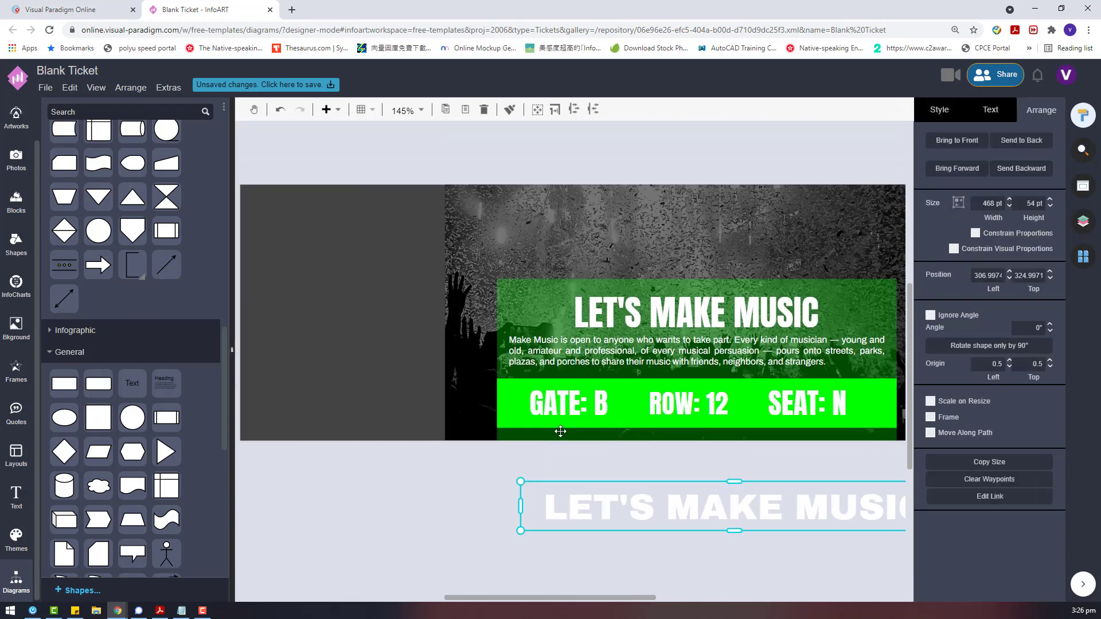
pyautogui.click(524, 405)
pyautogui.click(855, 403)
pyautogui.click(873, 399)
pyautogui.hotkey('ctrl', 'c')
pyautogui.hotkey('ctrl', 'v')
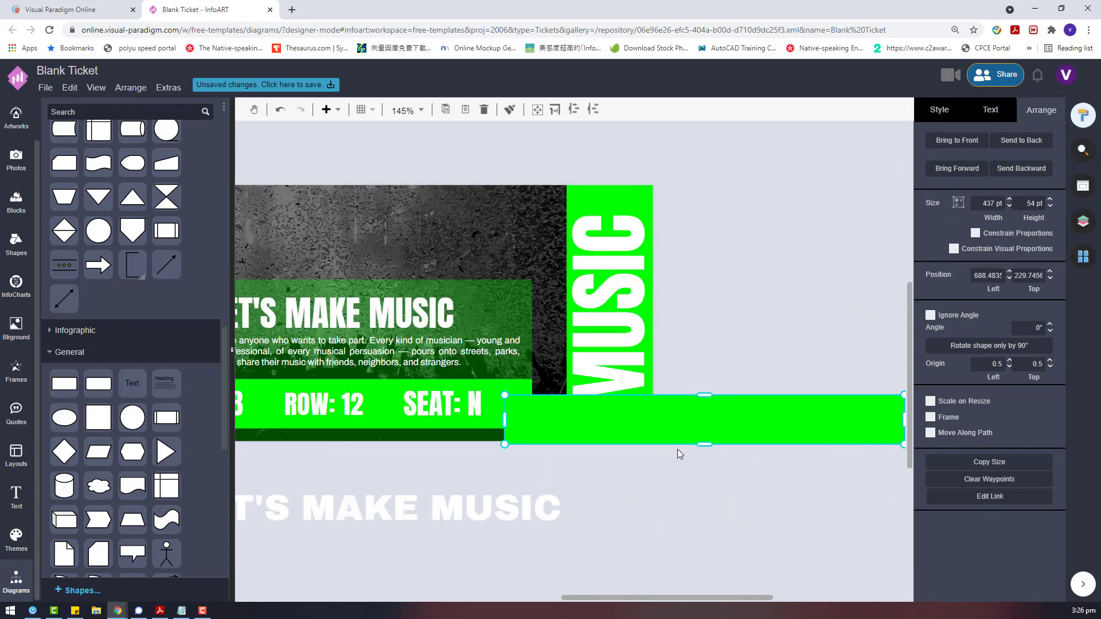
pyautogui.moveTo(679, 454); pyautogui.dragTo(559, 480)
pyautogui.scroll(-2, 558, 479)
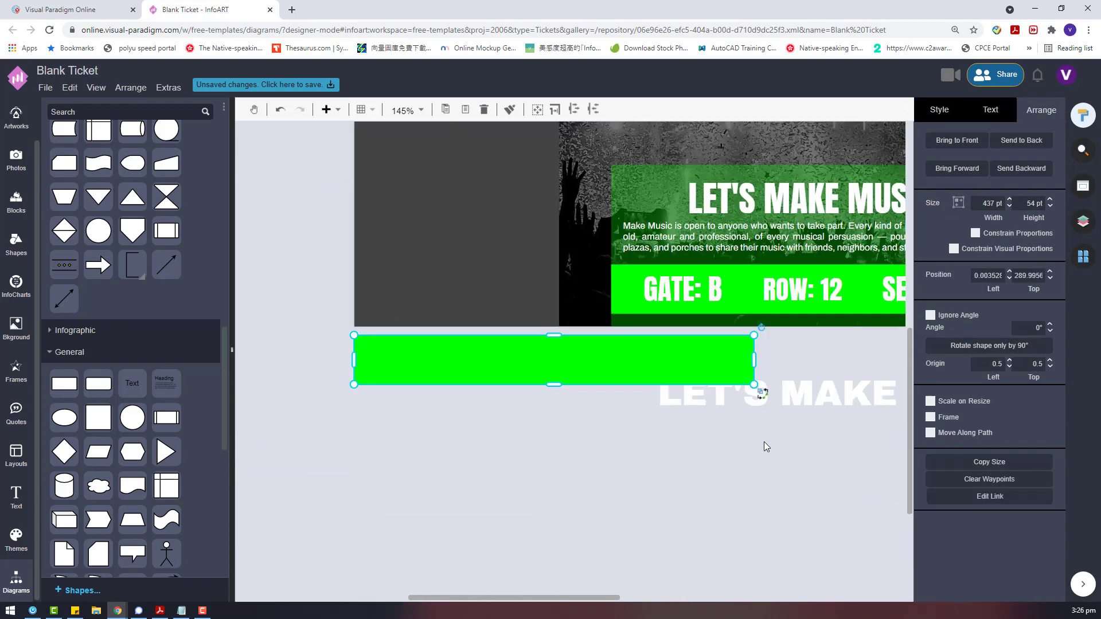
# Narrow the copied green strip to 184 pt wide, duplicate it below, and reduce the upper strip's height.
pyautogui.moveTo(755, 363); pyautogui.dragTo(402, 425)
pyautogui.click(432, 373)
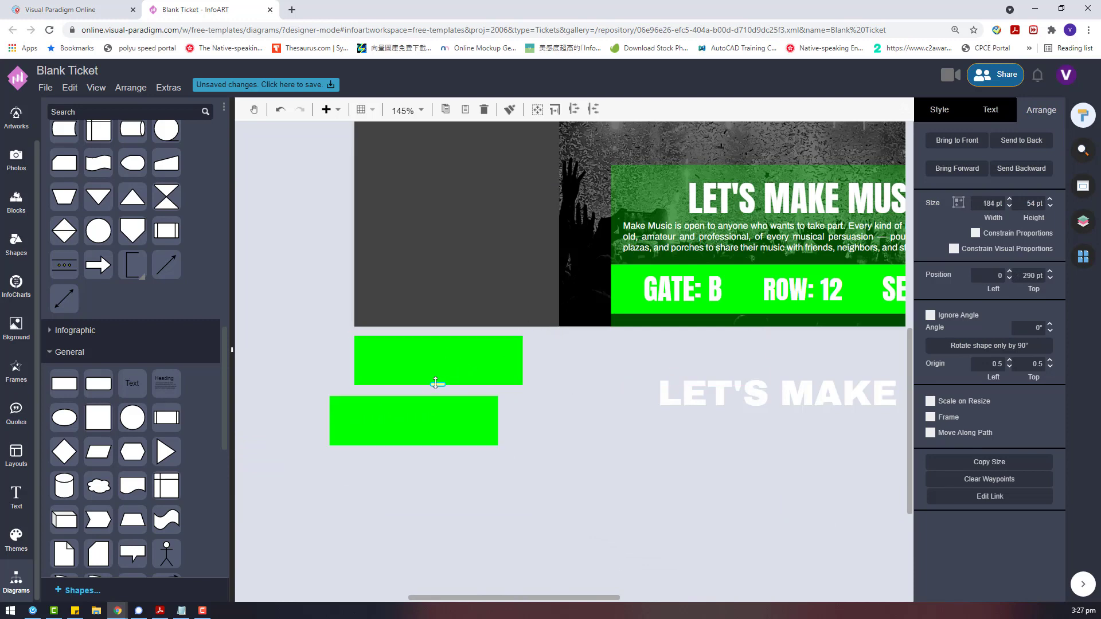
pyautogui.moveTo(438, 385); pyautogui.dragTo(438, 366)
# Give the lower strip a dark grey fill and a green outline, and attach it directly beneath the green strip.
pyautogui.click(396, 428)
pyautogui.click(939, 110)
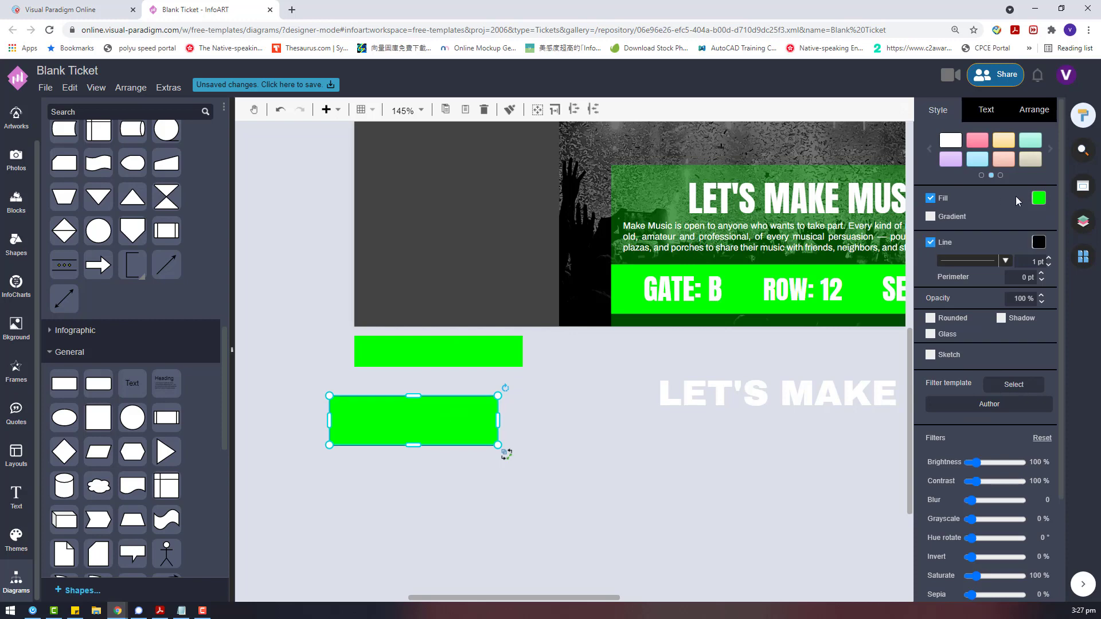
pyautogui.click(1039, 198)
pyautogui.click(978, 216)
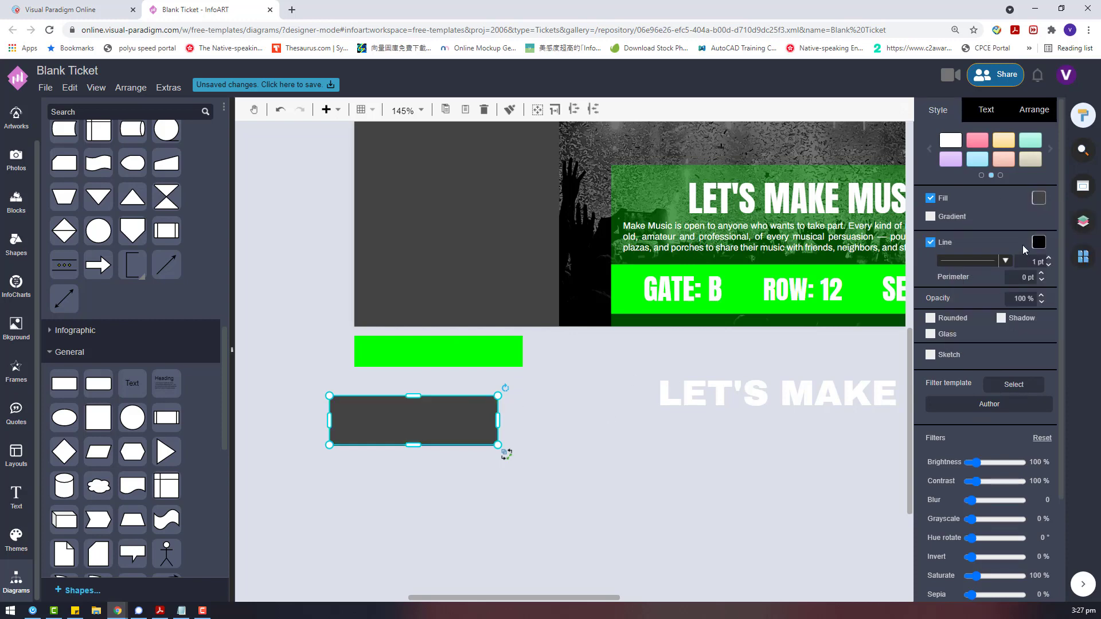
pyautogui.click(1038, 242)
pyautogui.moveTo(413, 416); pyautogui.dragTo(440, 398)
# Slim the green and grey strips and add a taller grey rectangle with a green outline directly beneath them.
pyautogui.click(438, 366)
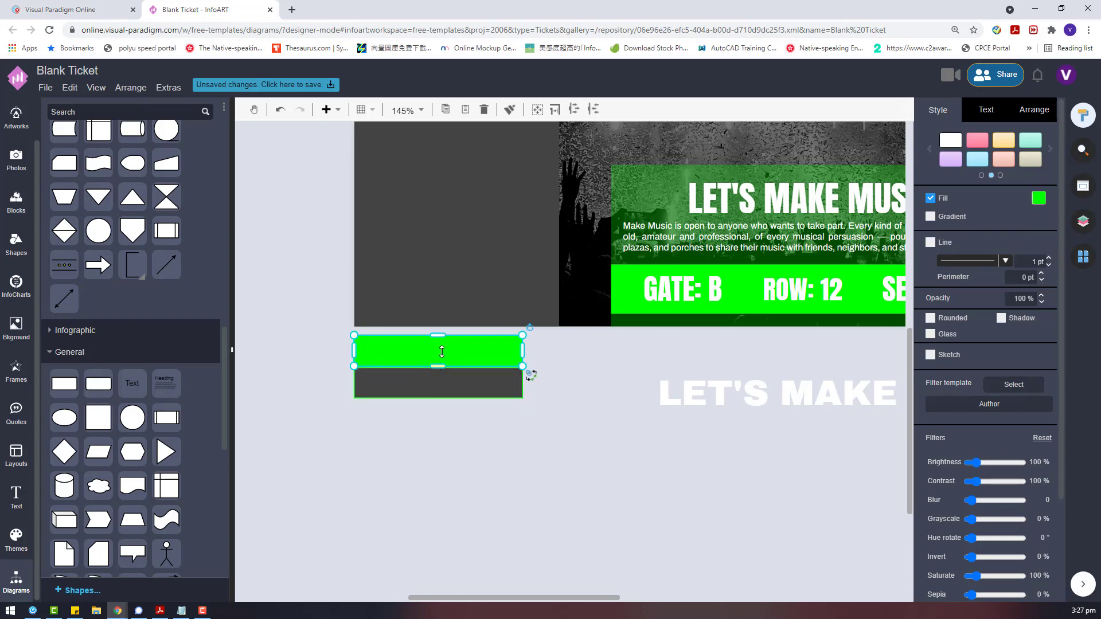
pyautogui.moveTo(442, 351); pyautogui.dragTo(438, 504)
pyautogui.click(440, 384)
pyautogui.click(497, 418)
pyautogui.click(435, 369)
pyautogui.click(730, 400)
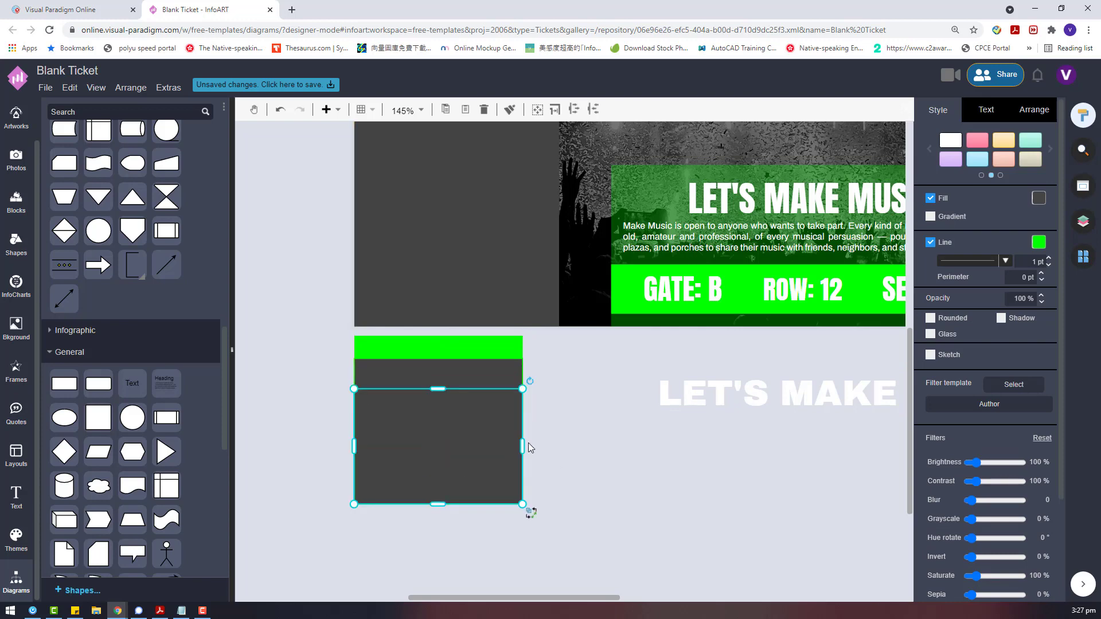
# Narrow the tall grey rectangle to 67 pt wide and paste two copies side by side next to it.
pyautogui.moveTo(523, 446); pyautogui.dragTo(416, 451)
pyautogui.hotkey('ctrl', 'c')
pyautogui.hotkey('ctrl', 'v')
pyautogui.moveTo(362, 417); pyautogui.dragTo(494, 486)
pyautogui.scroll(-1, 560, 503)
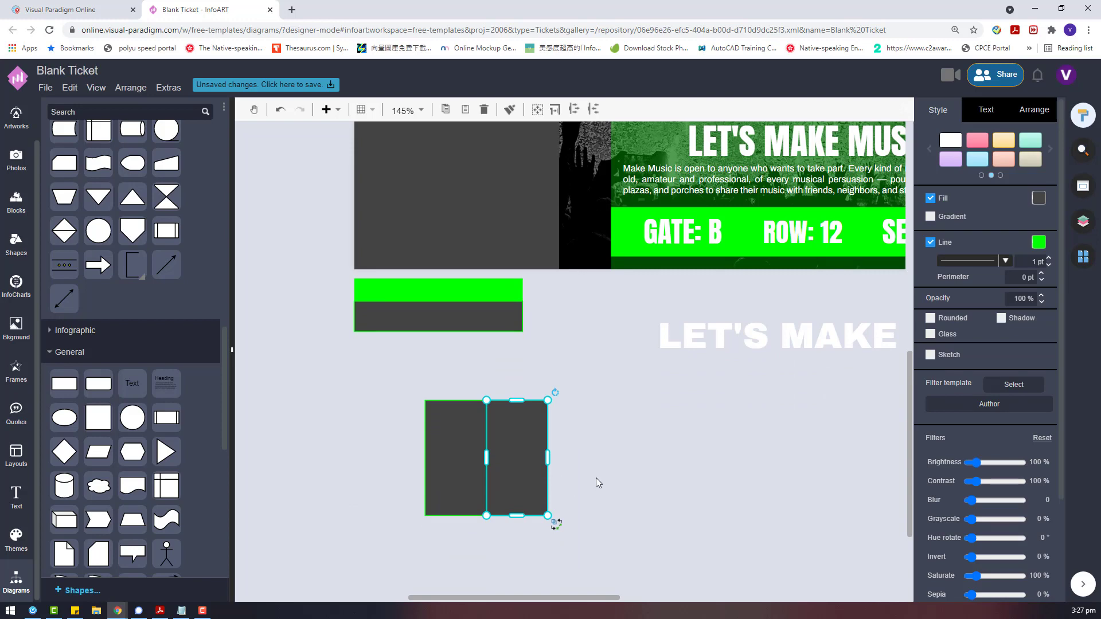
pyautogui.hotkey('ctrl', 'v')
pyautogui.moveTo(602, 492); pyautogui.dragTo(572, 425)
# Move the green and grey strips beside the three grey rectangles and reshape them into taller, narrower pieces.
pyautogui.click(397, 373)
pyautogui.scroll(3, 308, 452)
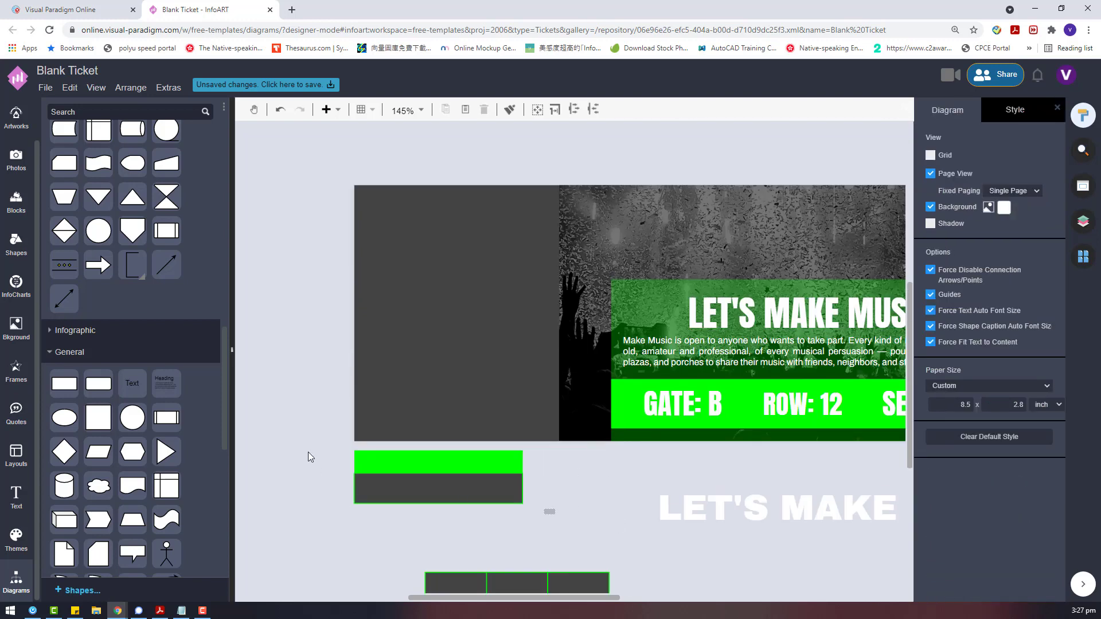
pyautogui.moveTo(308, 423); pyautogui.dragTo(542, 386)
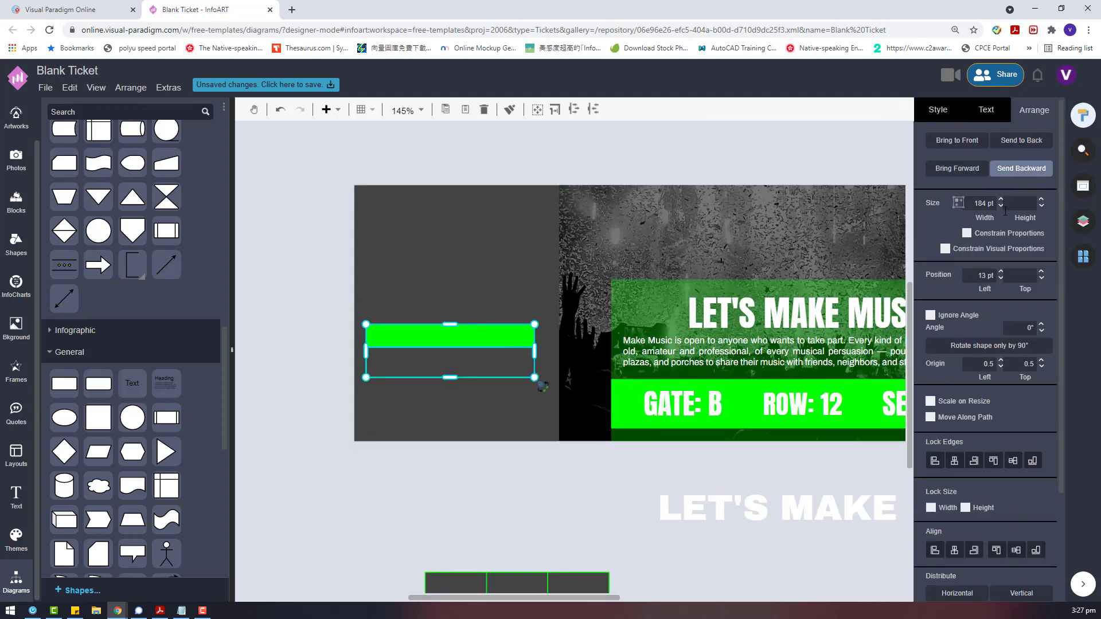
pyautogui.scroll(-2, 517, 258)
pyautogui.moveTo(497, 223); pyautogui.dragTo(751, 493)
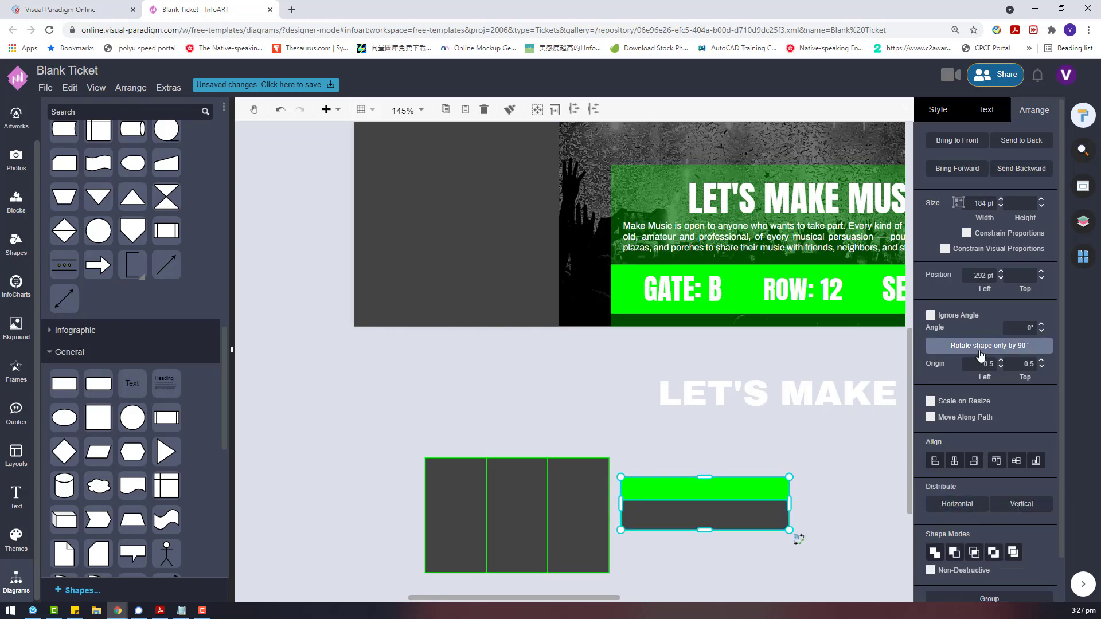
pyautogui.moveTo(705, 477); pyautogui.dragTo(691, 345)
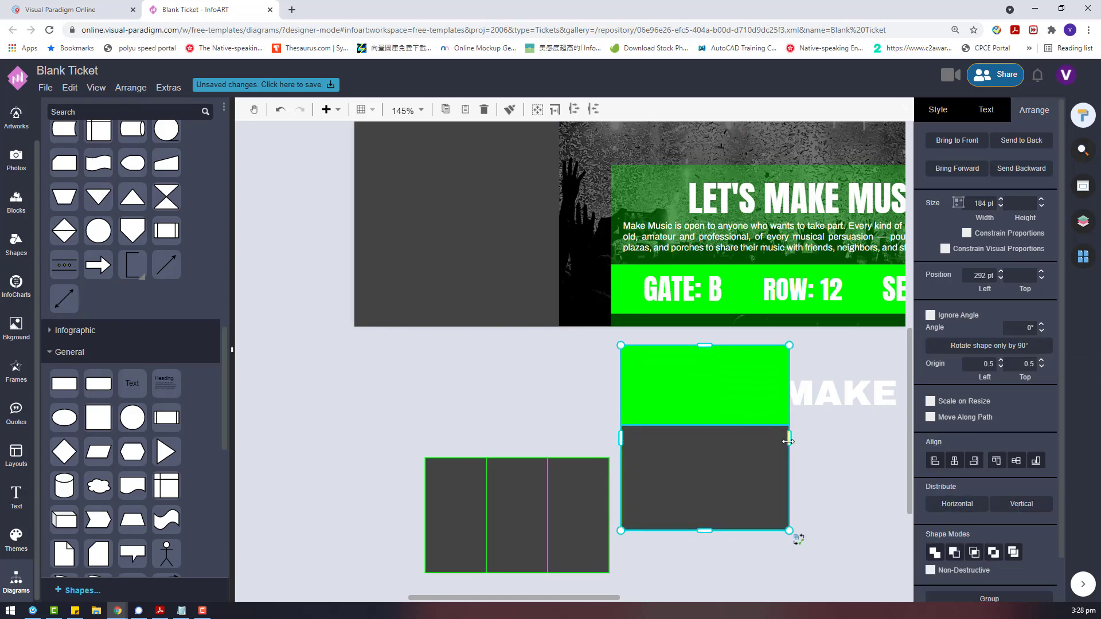
pyautogui.moveTo(789, 442); pyautogui.dragTo(656, 442)
# Set the green piece to the left of the narrow grey one, match their heights, and move and lengthen the pair.
pyautogui.click(637, 396)
pyautogui.moveTo(629, 392); pyautogui.dragTo(593, 466)
pyautogui.moveTo(715, 556); pyautogui.dragTo(569, 397)
pyautogui.click(608, 499)
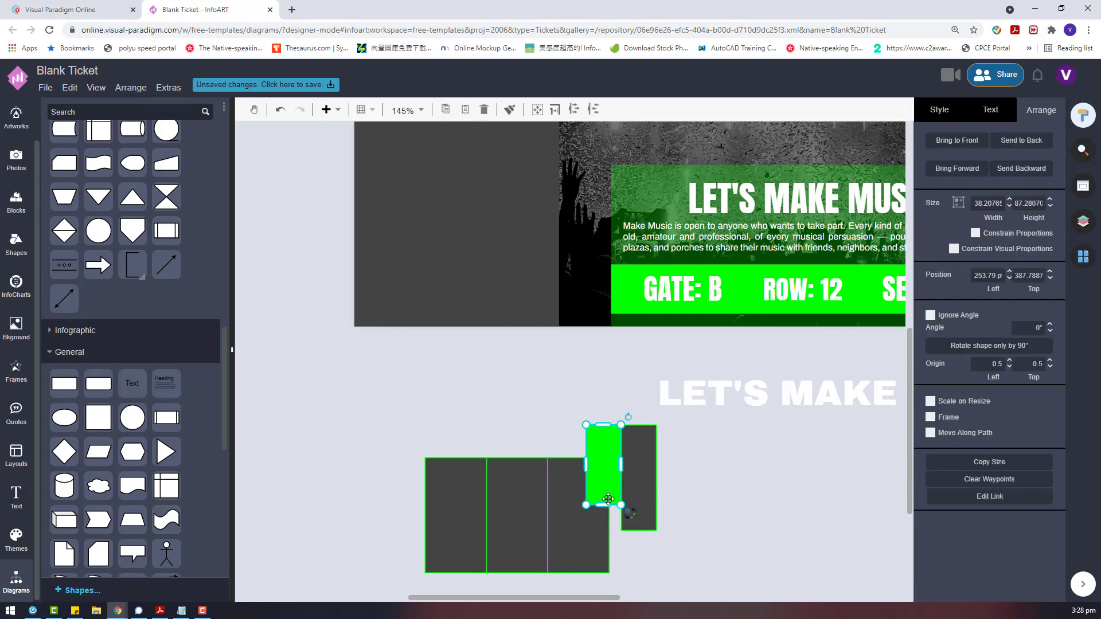
pyautogui.moveTo(603, 504); pyautogui.dragTo(611, 529)
pyautogui.click(774, 538)
pyautogui.moveTo(727, 549); pyautogui.dragTo(553, 419)
pyautogui.moveTo(627, 461); pyautogui.dragTo(333, 356)
pyautogui.moveTo(335, 466); pyautogui.dragTo(329, 567)
# Attach one grey rectangle to the right of the narrow grey column and delete the other two rectangles.
pyautogui.click(411, 436)
pyautogui.moveTo(450, 344); pyautogui.dragTo(401, 372)
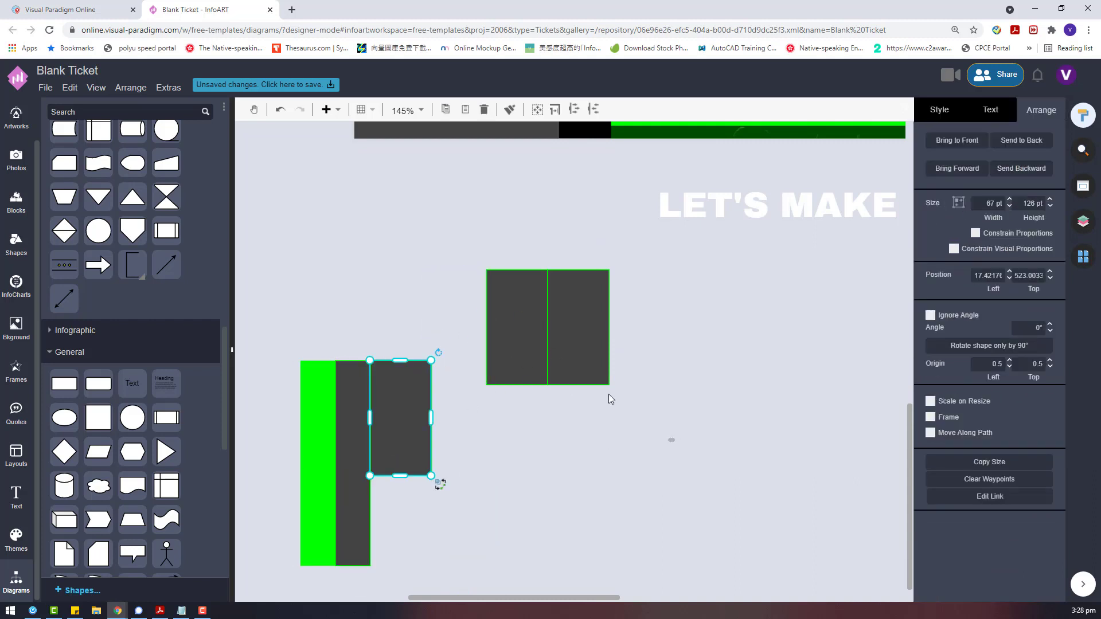
pyautogui.click(535, 300)
pyautogui.press('Delete')
# Widen the attached grey rectangle to 147.58 pt and stack one copy below it and another above it.
pyautogui.click(430, 422)
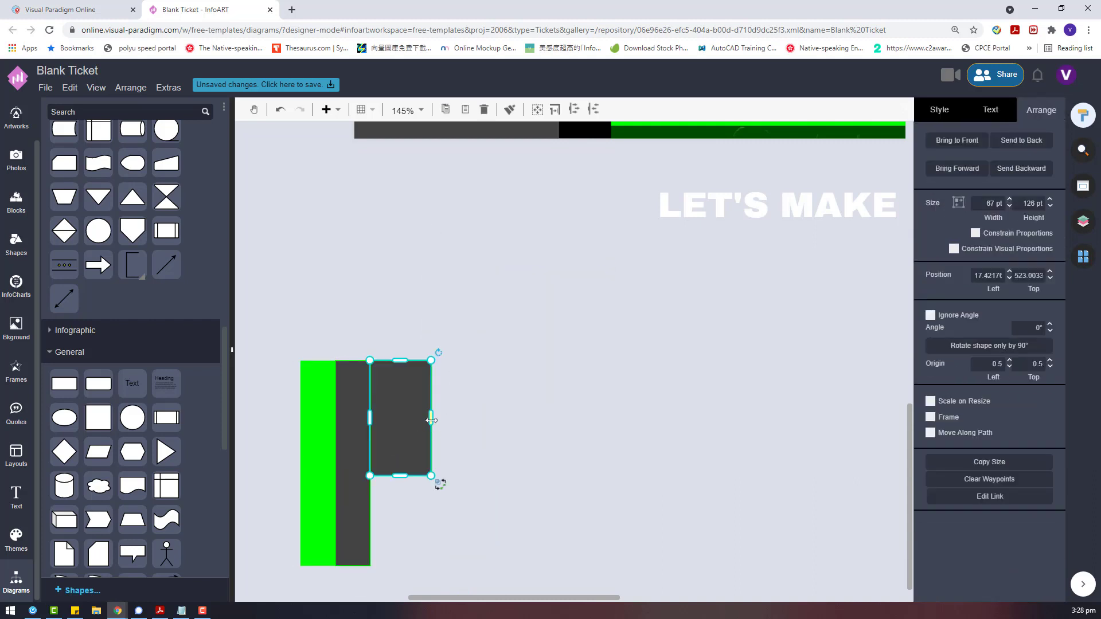
pyautogui.moveTo(432, 421); pyautogui.dragTo(504, 419)
pyautogui.hotkey('ctrl', 'c')
pyautogui.hotkey('ctrl', 'v')
pyautogui.moveTo(556, 447); pyautogui.dragTo(441, 491)
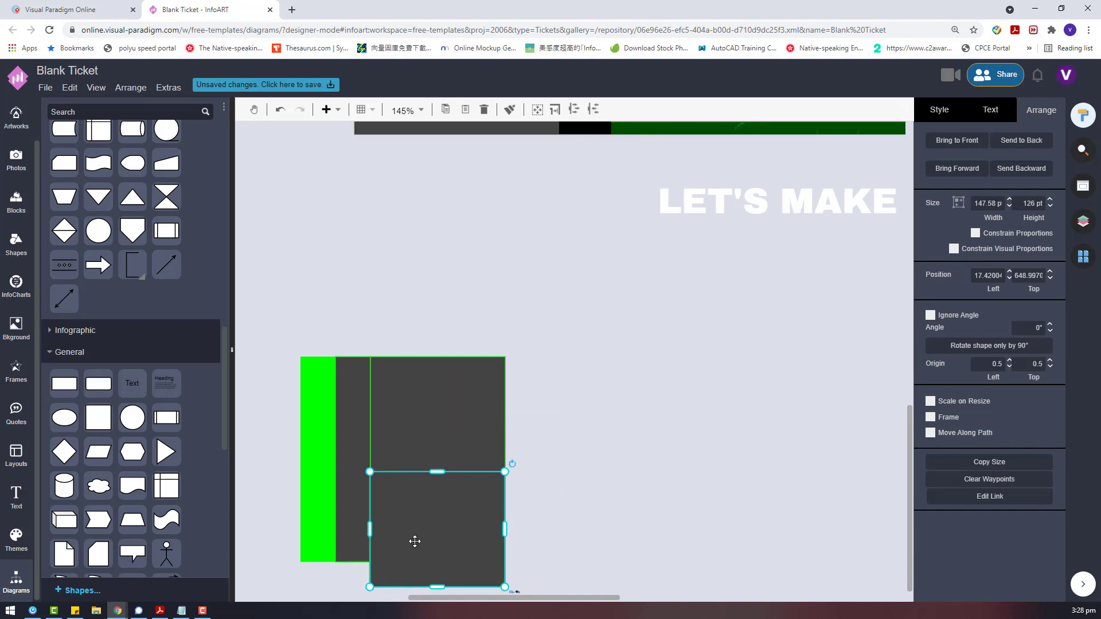
pyautogui.hotkey('ctrl', 'v')
pyautogui.moveTo(513, 569); pyautogui.dragTo(465, 277)
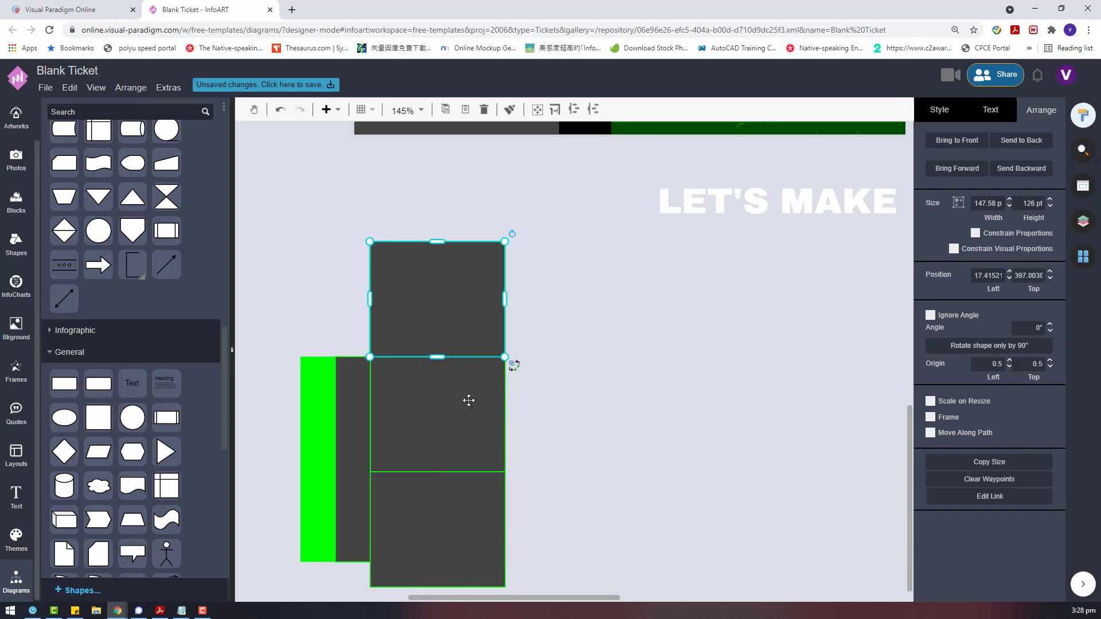
# Shrink the three stacked grey boxes together and align them with the top of the narrow grey column.
pyautogui.keyDown('shift'); pyautogui.click(468, 400); pyautogui.keyUp('shift')
pyautogui.keyDown('shift'); pyautogui.click(444, 561); pyautogui.keyUp('shift')
pyautogui.moveTo(437, 586); pyautogui.dragTo(433, 416)
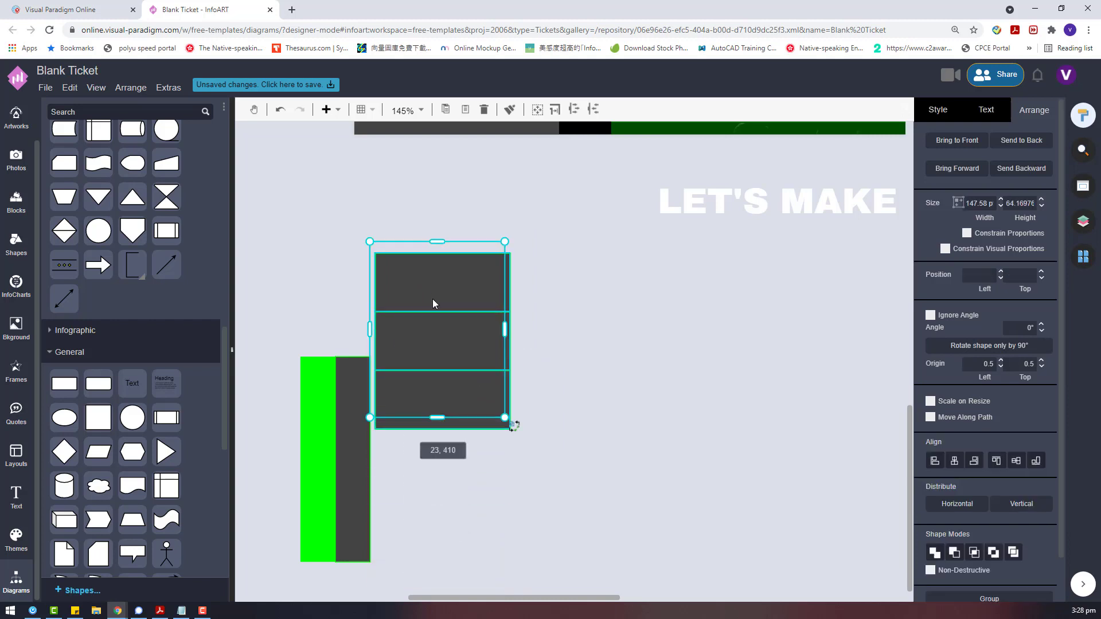
pyautogui.moveTo(433, 298); pyautogui.dragTo(425, 384)
pyautogui.moveTo(436, 531); pyautogui.dragTo(434, 562)
pyautogui.click(553, 478)
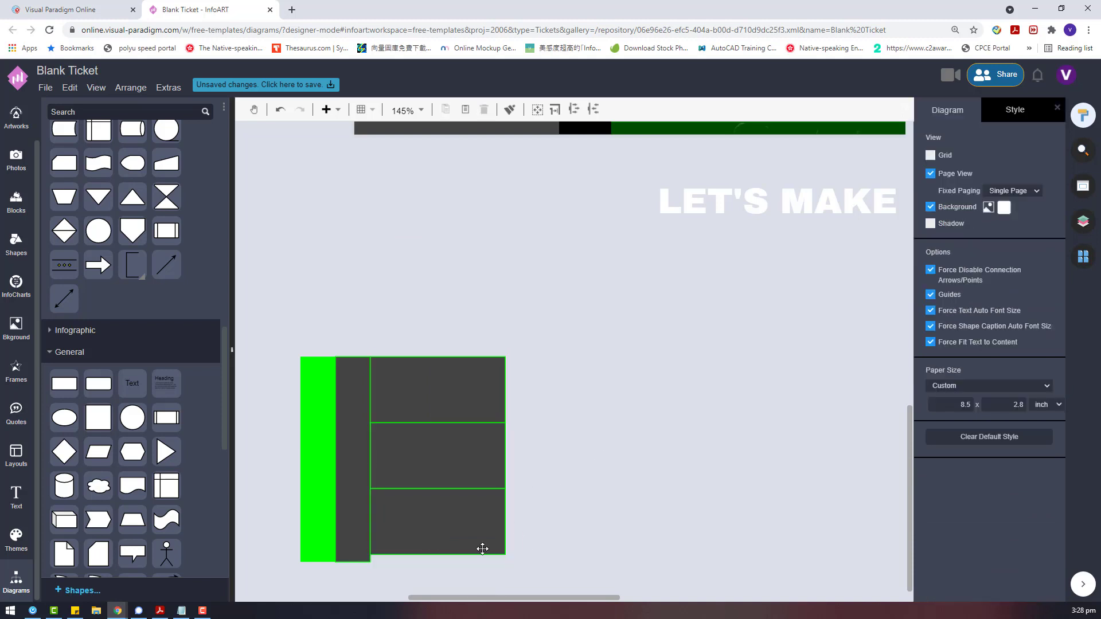
# Move the whole stub layout closer to the ticket and stretch the three boxes to a combined height of 226.
pyautogui.moveTo(545, 579); pyautogui.dragTo(365, 341)
pyautogui.moveTo(565, 585); pyautogui.dragTo(277, 308)
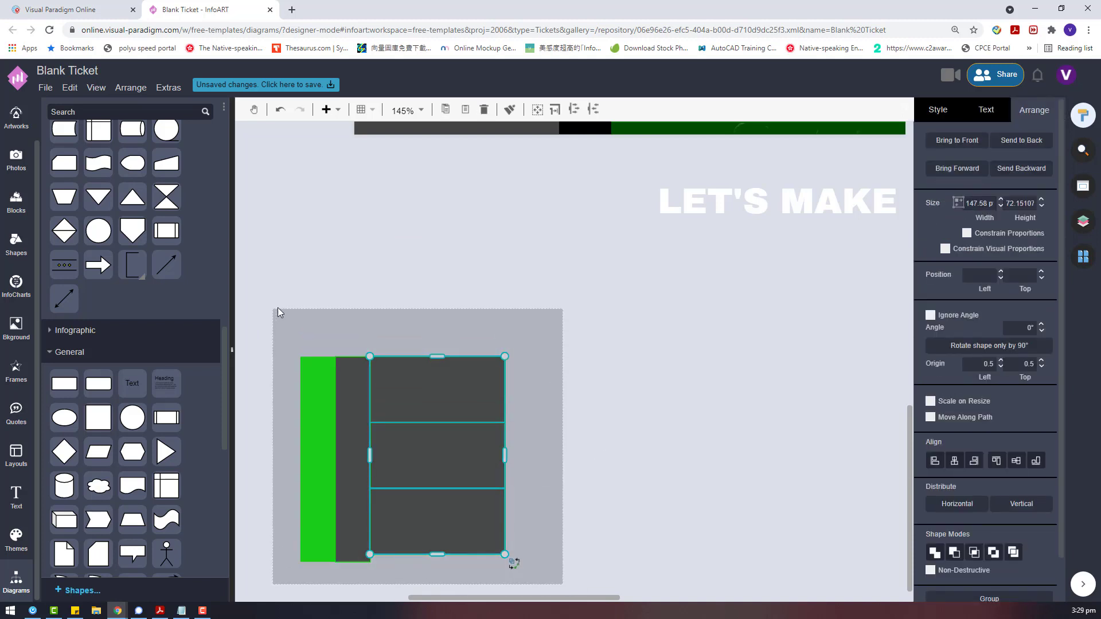
pyautogui.moveTo(455, 454); pyautogui.dragTo(516, 283)
pyautogui.moveTo(617, 418); pyautogui.dragTo(417, 173)
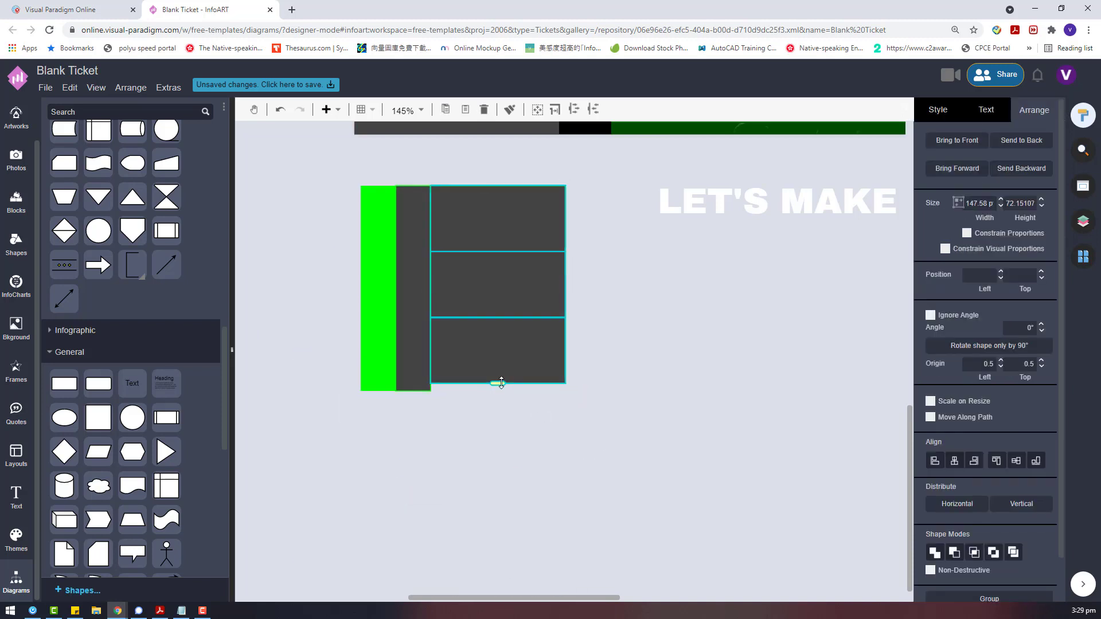
pyautogui.moveTo(498, 384); pyautogui.dragTo(502, 391)
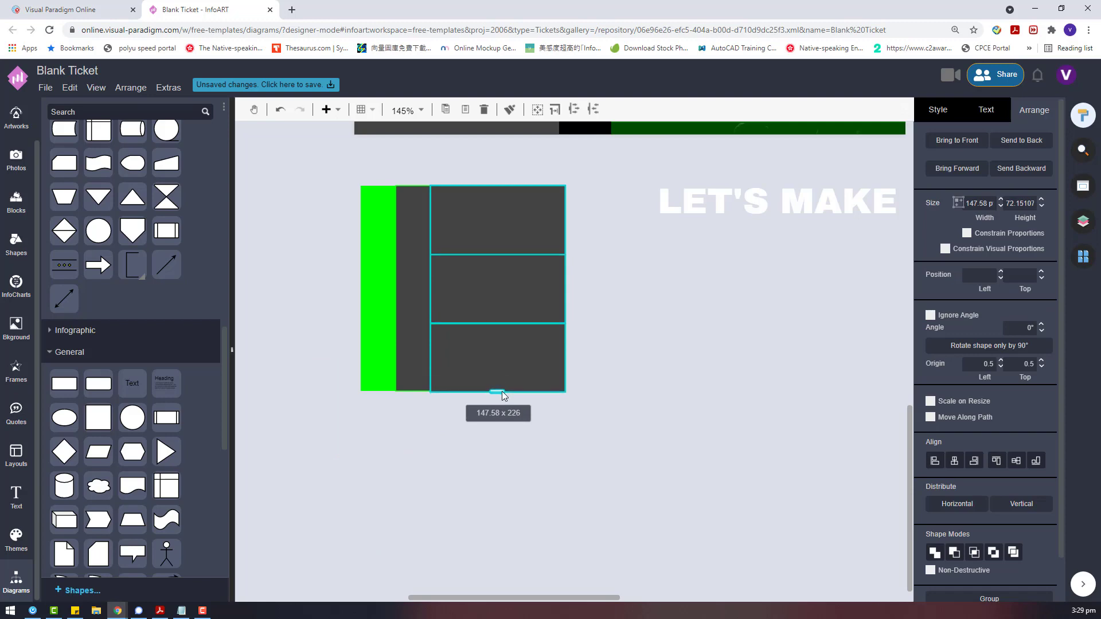
# Group all the stub pieces and drop the group into the dark grey panel at the ticket's left end.
pyautogui.click(571, 379)
pyautogui.click(515, 275)
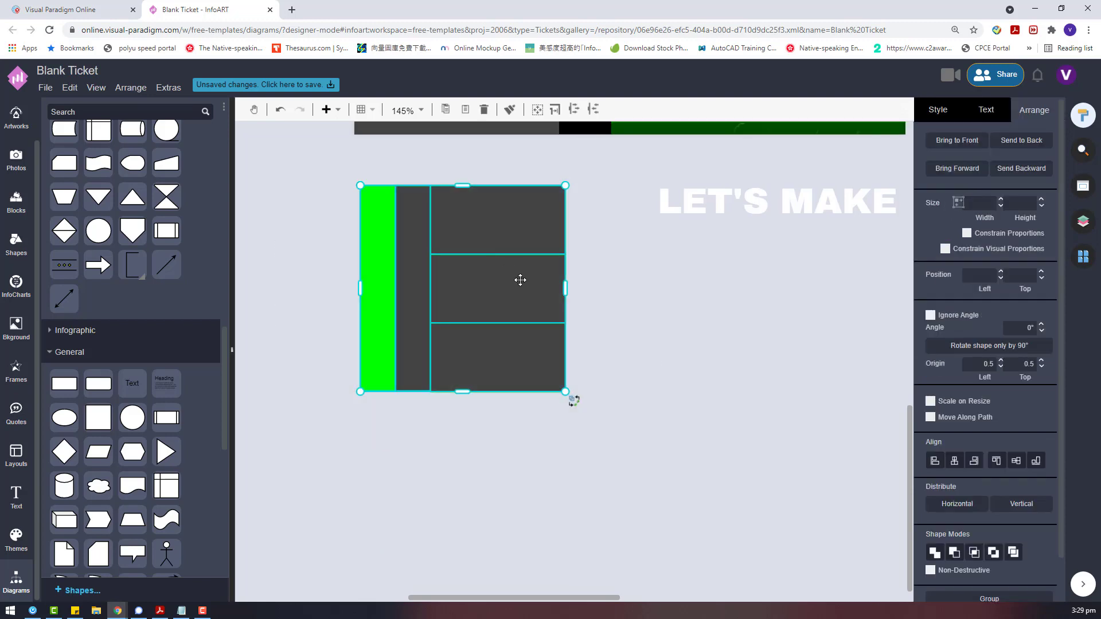
pyautogui.hotkey('ctrl', 'g')
pyautogui.scroll(4, 663, 342)
pyautogui.moveTo(516, 485); pyautogui.dragTo(457, 242)
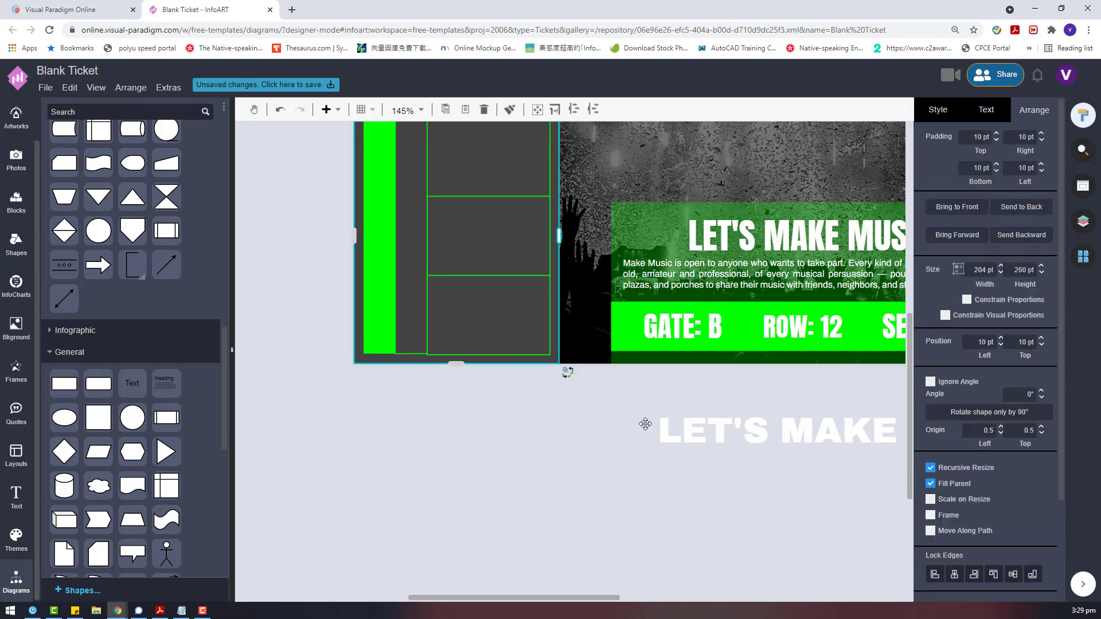
# Delete the spare LET'S MAKE MUSIC heading below the ticket.
pyautogui.click(646, 424)
pyautogui.press('Delete')
pyautogui.scroll(3, 432, 298)
# Set the dark stub panel's top, right, bottom and left padding to 0 pt.
pyautogui.click(431, 281)
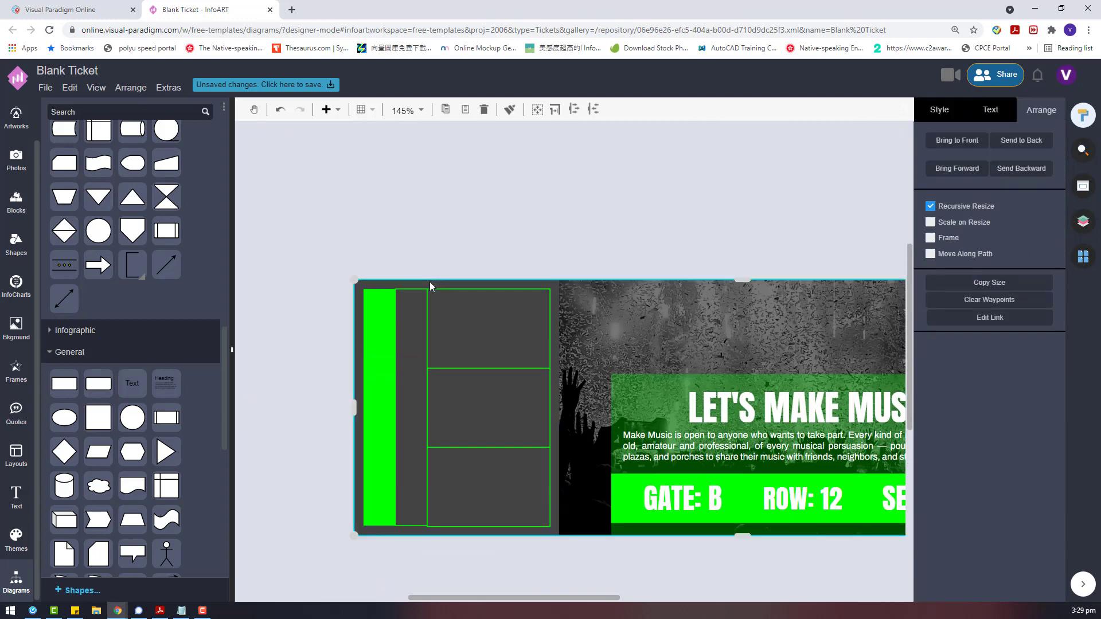
pyautogui.click(430, 284)
pyautogui.write('0')
pyautogui.click(976, 168)
pyautogui.write('0')
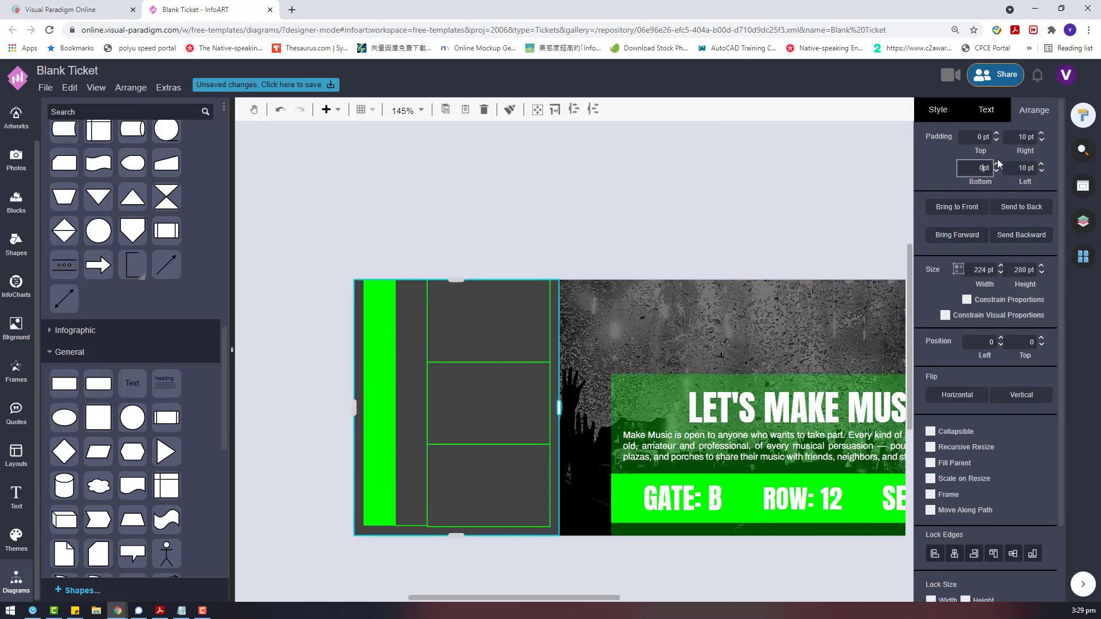
pyautogui.press('Tab')
pyautogui.write('0')
pyautogui.press('Tab')
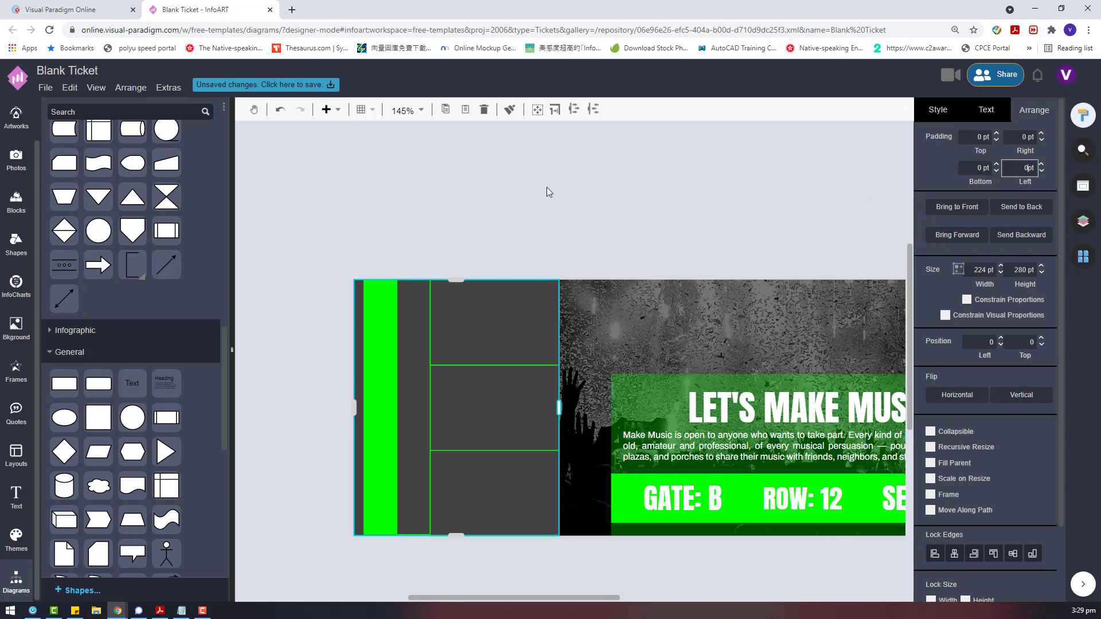
pyautogui.write('0')
pyautogui.click(546, 187)
pyautogui.scroll(-1, 546, 187)
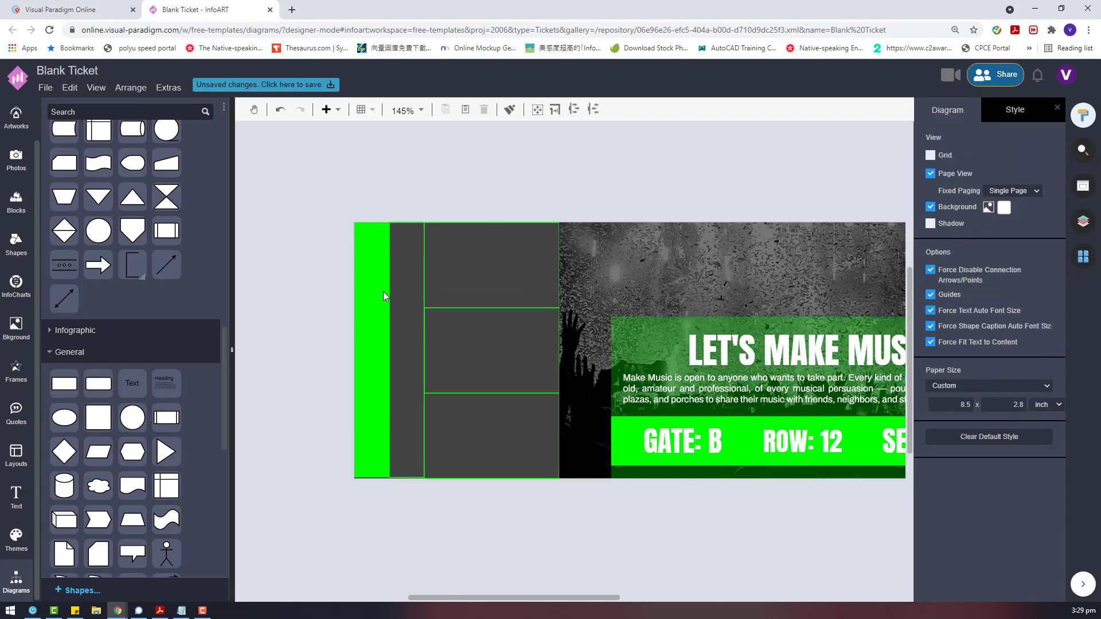
# Move the stub group out of the ticket to the empty area below and rotate it so the green bar is uppermost.
pyautogui.click(384, 301)
pyautogui.click(549, 206)
pyautogui.scroll(-3, 473, 305)
pyautogui.moveTo(473, 225); pyautogui.dragTo(411, 545)
pyautogui.moveTo(500, 369); pyautogui.dragTo(489, 559)
pyautogui.moveTo(494, 408); pyautogui.dragTo(631, 376)
pyautogui.click(631, 379)
pyautogui.click(995, 114)
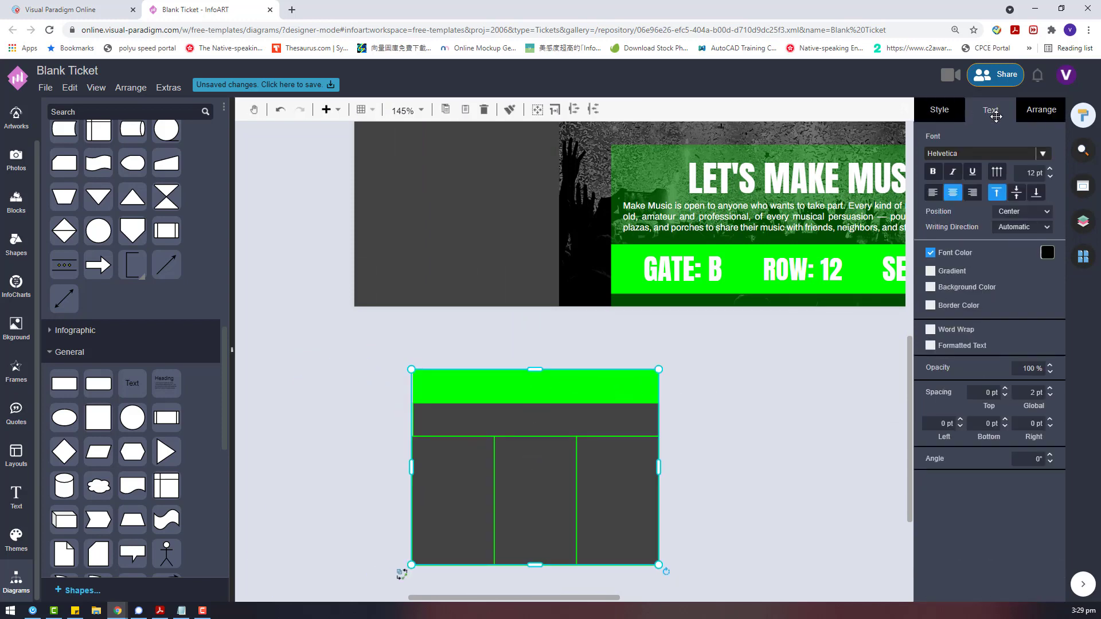
# Ungroup the stub layout and set the text size of its pieces to 20 pt.
pyautogui.rightClick(619, 392)
pyautogui.click(685, 458)
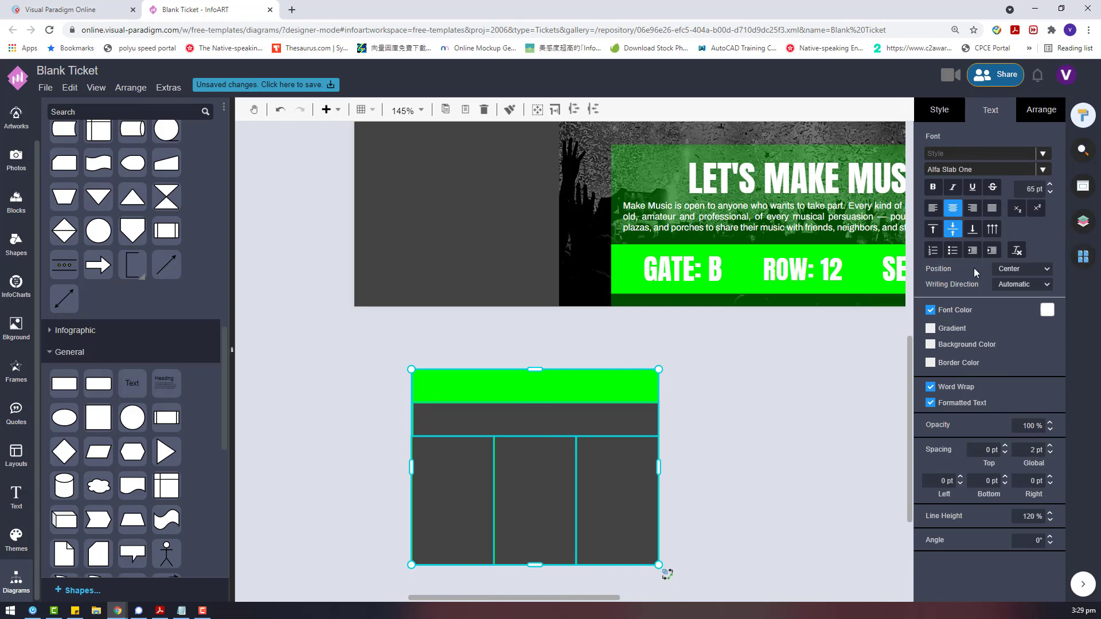
pyautogui.click(1030, 190)
# Change the green header bar's font colour to dark grey.
pyautogui.click(520, 387)
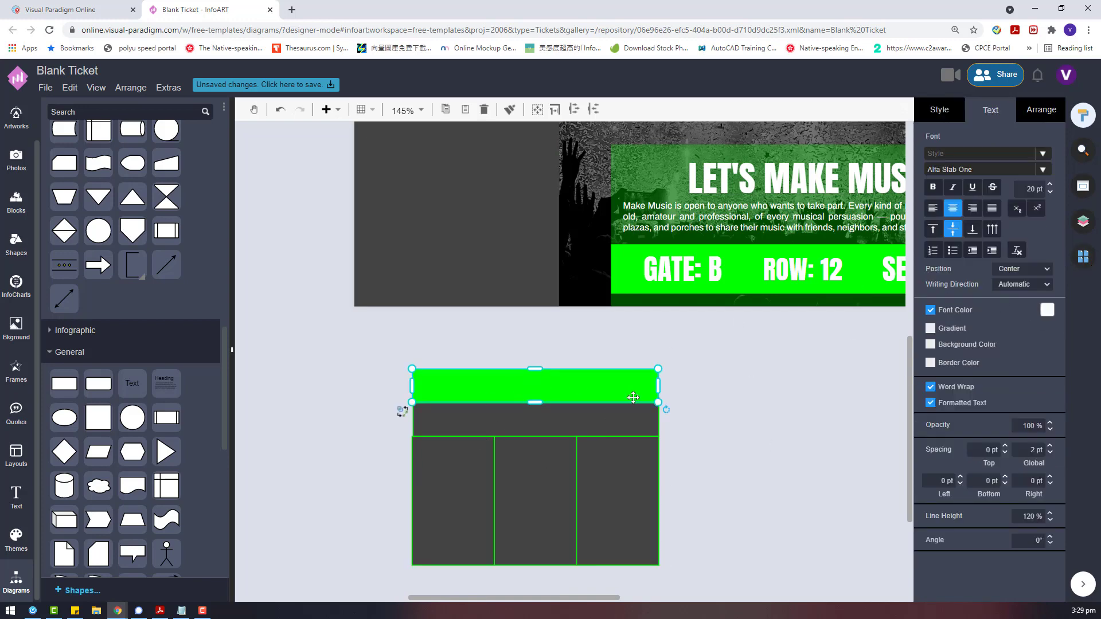
pyautogui.click(1047, 311)
pyautogui.click(555, 418)
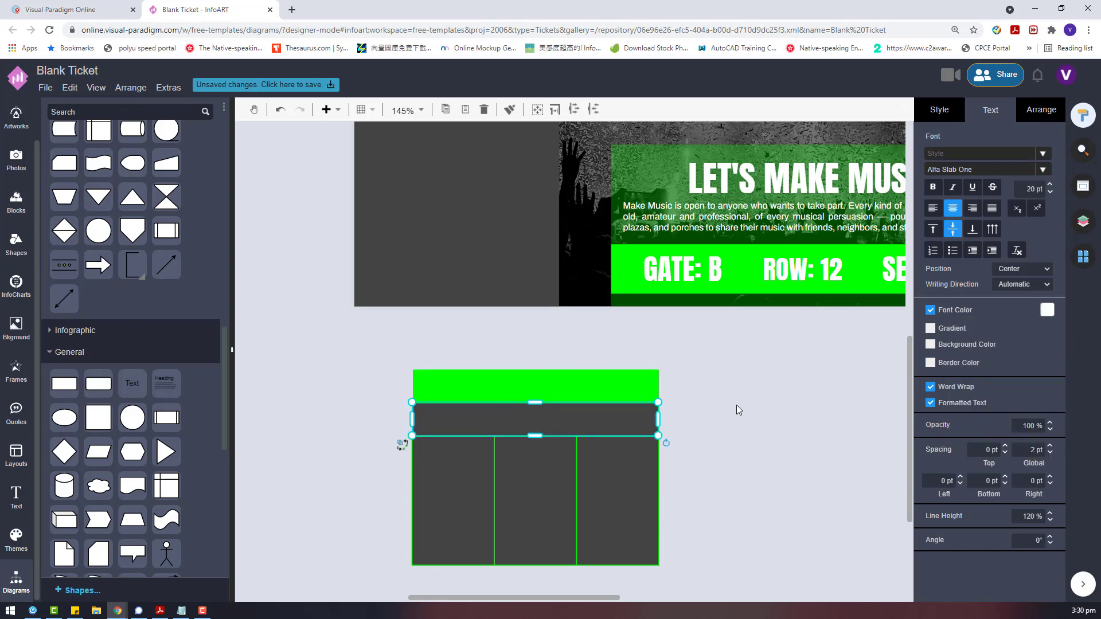
pyautogui.scroll(-3, 740, 356)
pyautogui.click(615, 307)
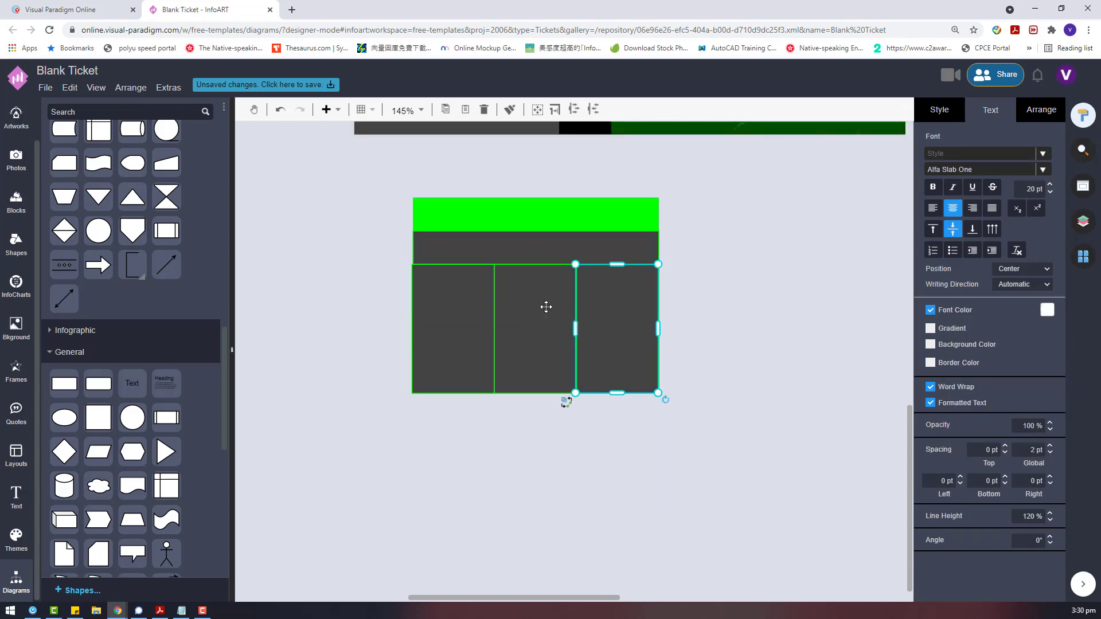
# Enter DF as trial text in the green header bar and set its font to Archivo.
pyautogui.click(523, 219)
pyautogui.click(574, 209)
pyautogui.doubleClick(575, 208)
pyautogui.write('DF')
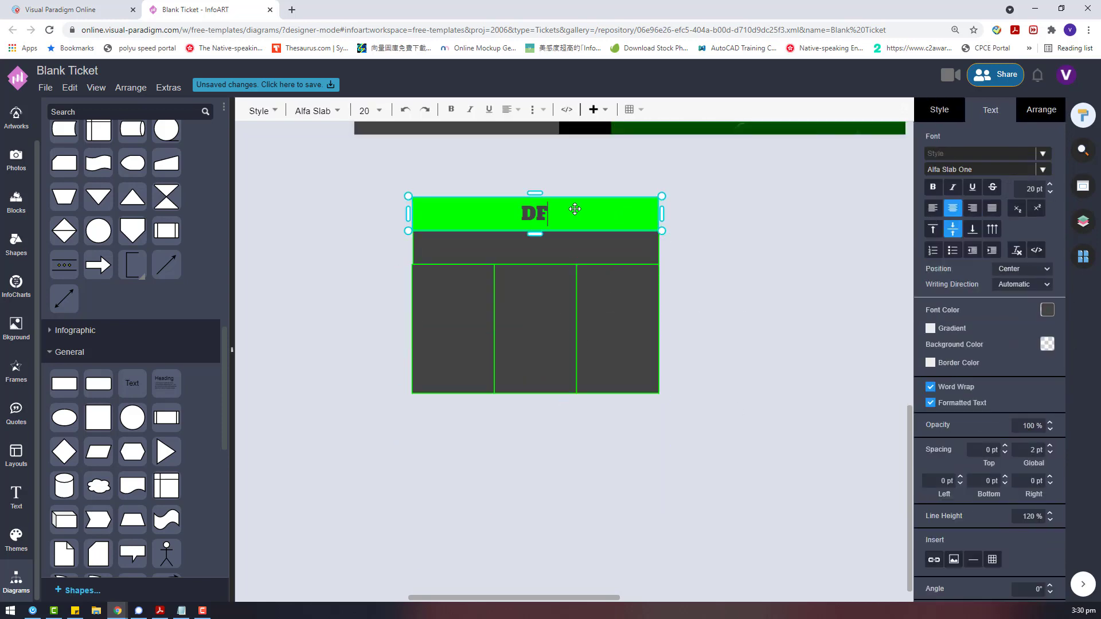
pyautogui.click(591, 210)
pyautogui.click(953, 170)
pyautogui.click(921, 200)
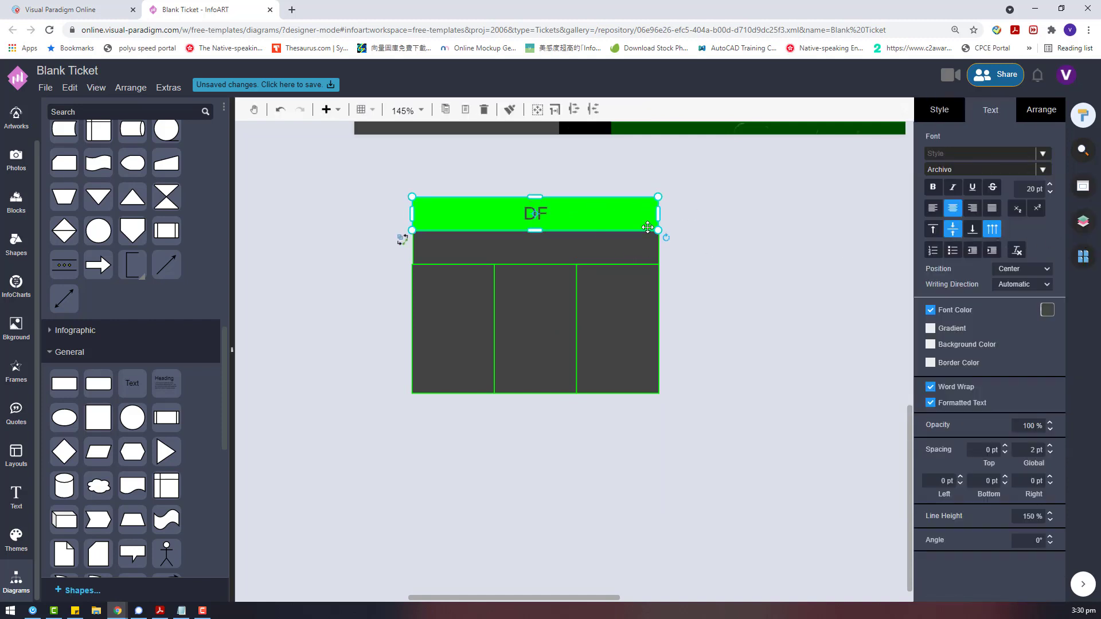
# Replace the green header bar's text with ENTRACE.
pyautogui.click(542, 210)
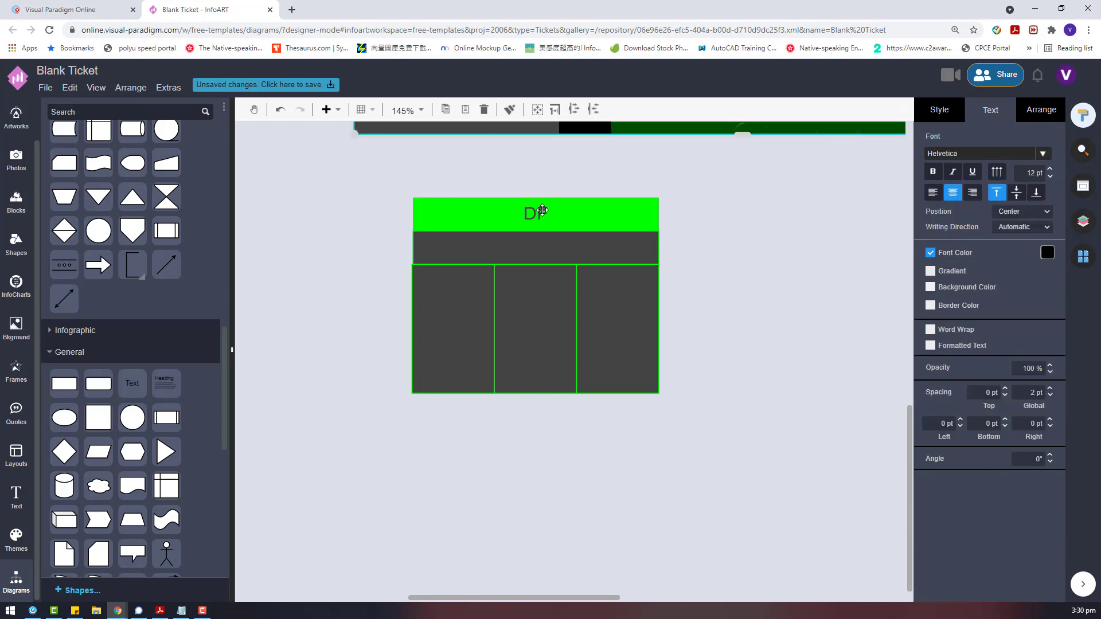
pyautogui.click(542, 210)
pyautogui.doubleClick(542, 211)
pyautogui.write('ENTRACE')
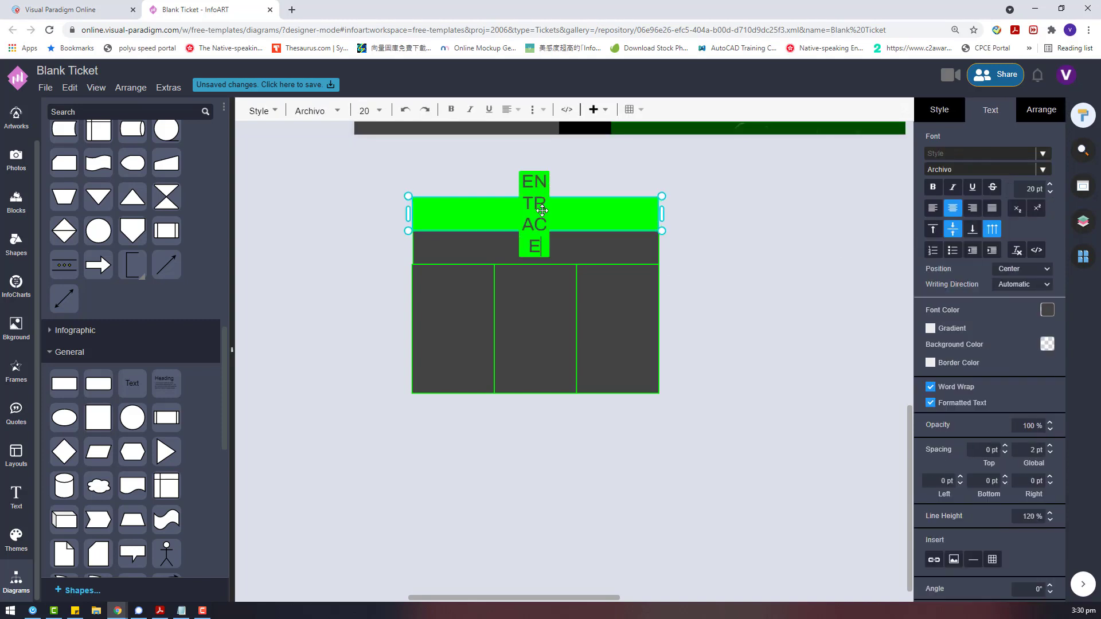
pyautogui.click(570, 213)
# Try a white fill on the header bar and restore its green fill.
pyautogui.click(939, 109)
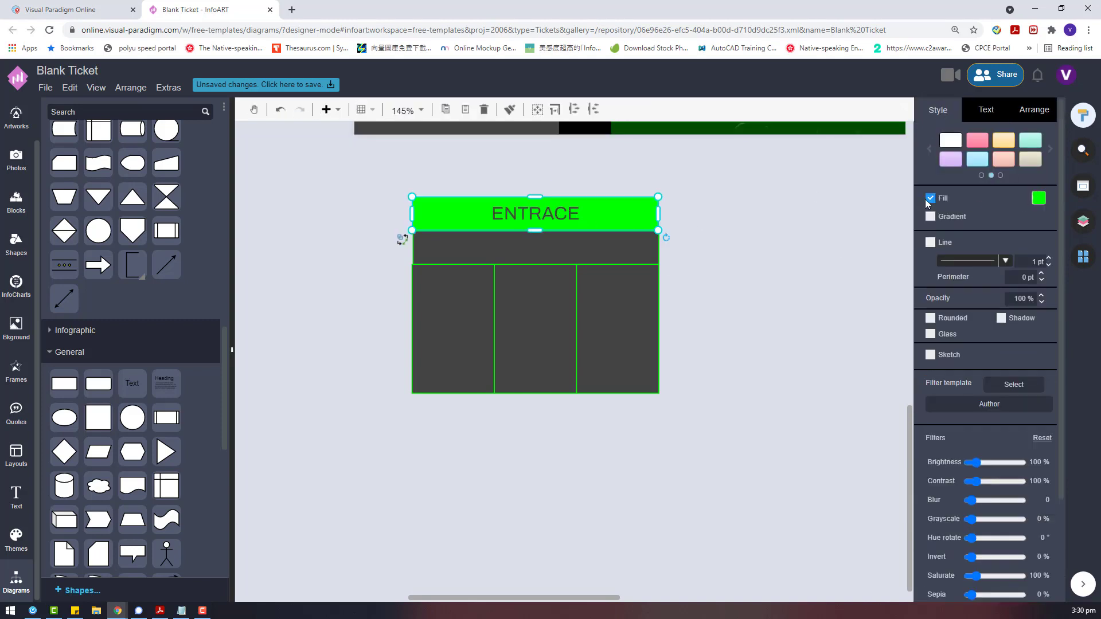
pyautogui.click(941, 202)
pyautogui.click(941, 202)
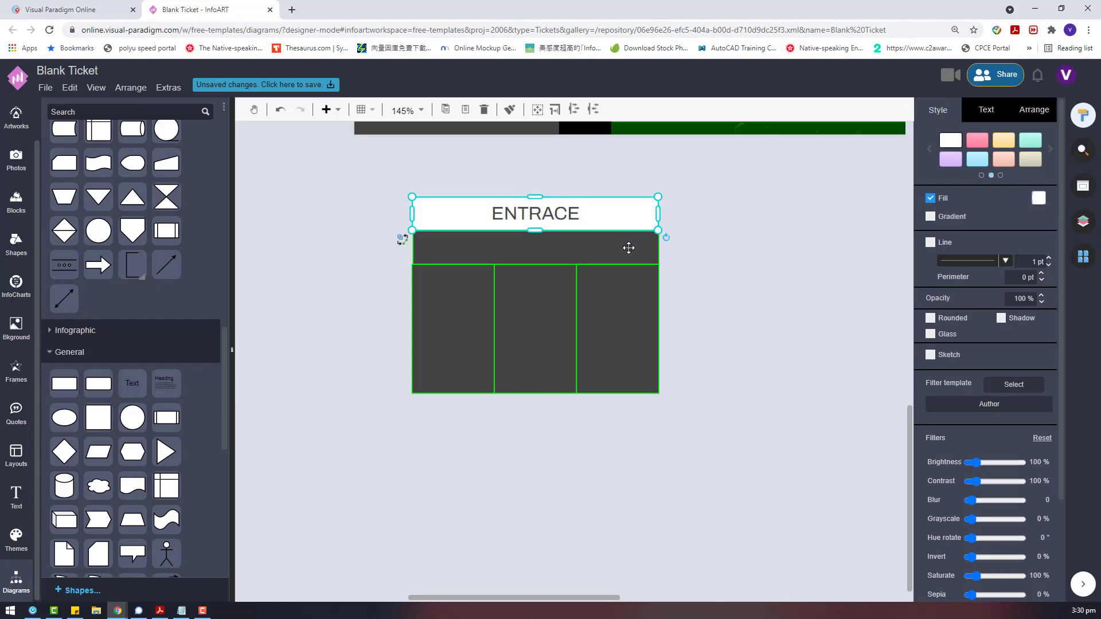
pyautogui.click(1038, 202)
pyautogui.click(1020, 239)
# Extend the header bar's text to ENTRACE AVAILABLE 15 MINUTES BEFORE.
pyautogui.doubleClick(612, 201)
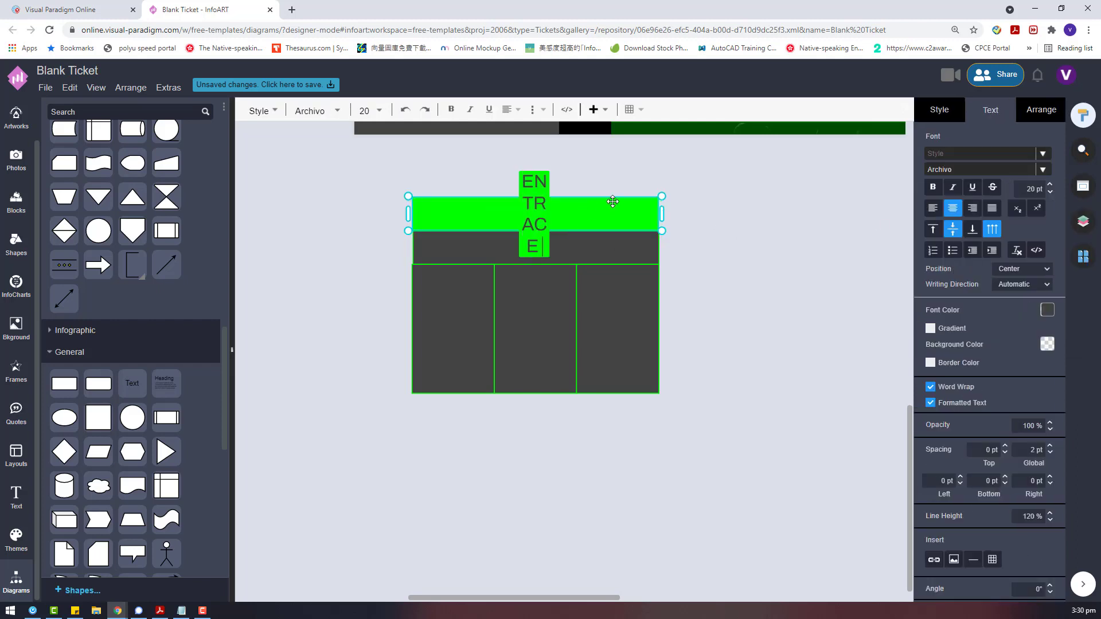
pyautogui.write('AVAIL')
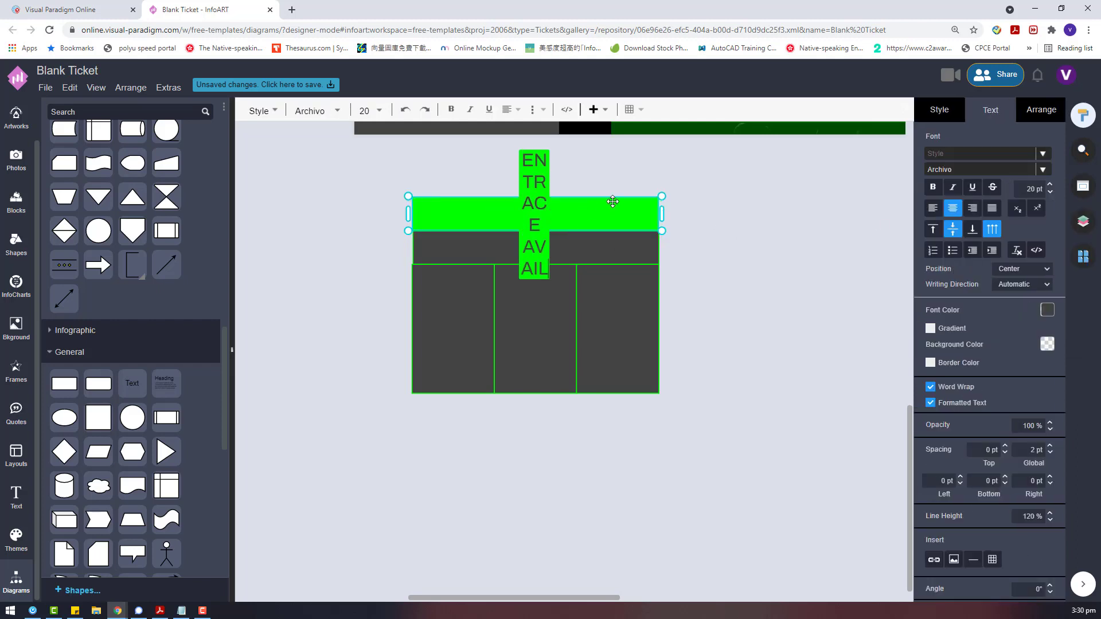
pyautogui.write('ABLE 15 MINUTES BEFORE')
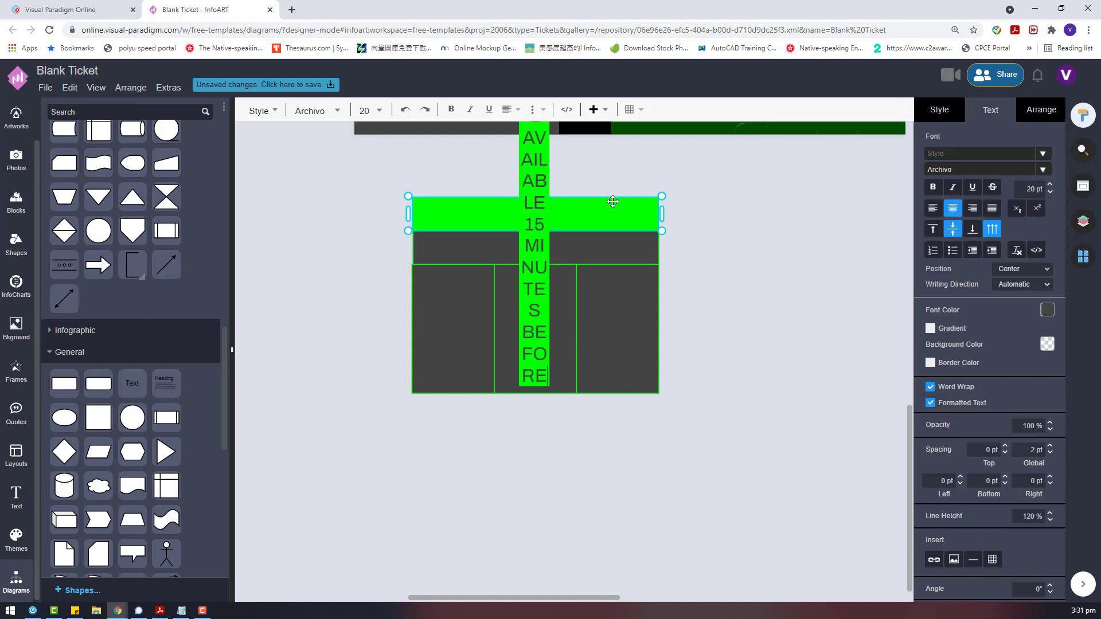
pyautogui.click(770, 217)
# Reduce the header bar's text size to 10 pt so the sentence fits on one line.
pyautogui.click(638, 209)
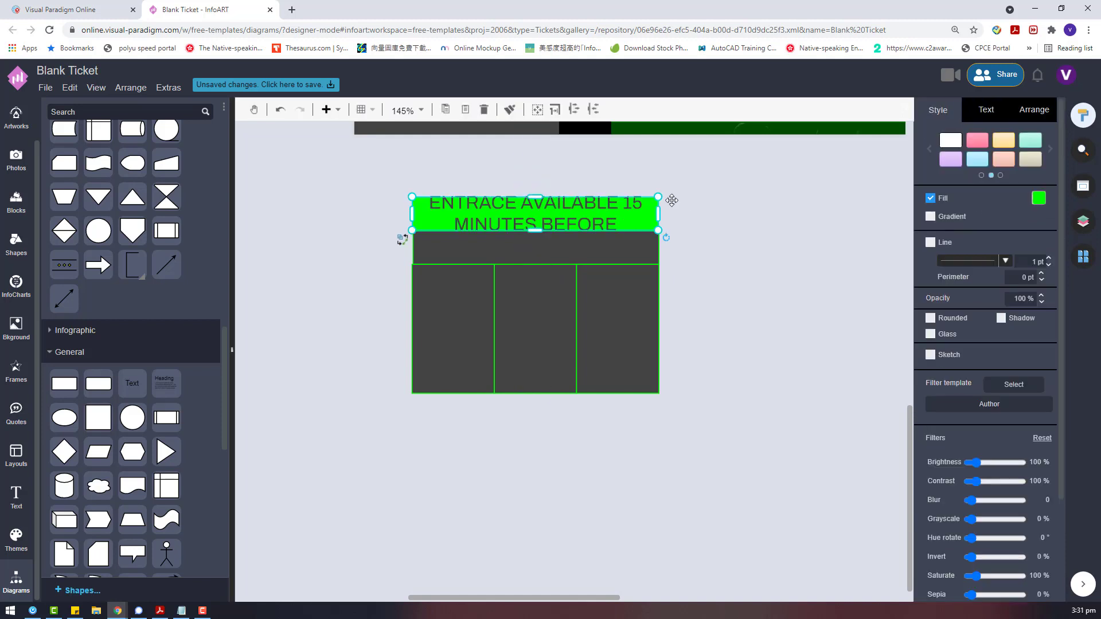
pyautogui.click(1004, 115)
pyautogui.write('5')
pyautogui.press('Return')
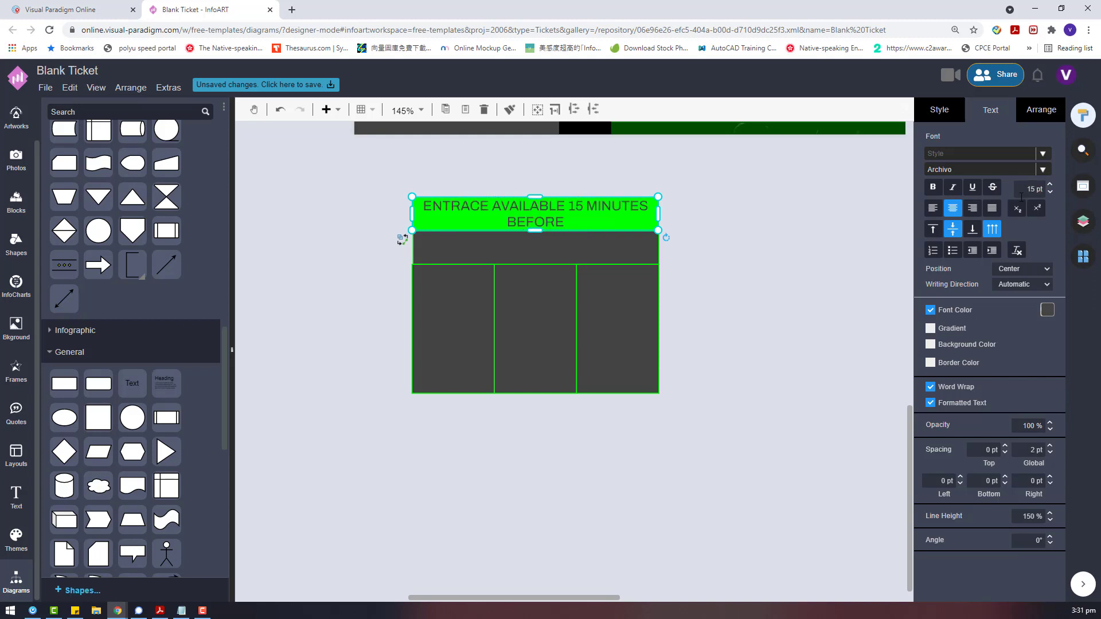
pyautogui.write('10')
pyautogui.press('Return')
pyautogui.click(796, 235)
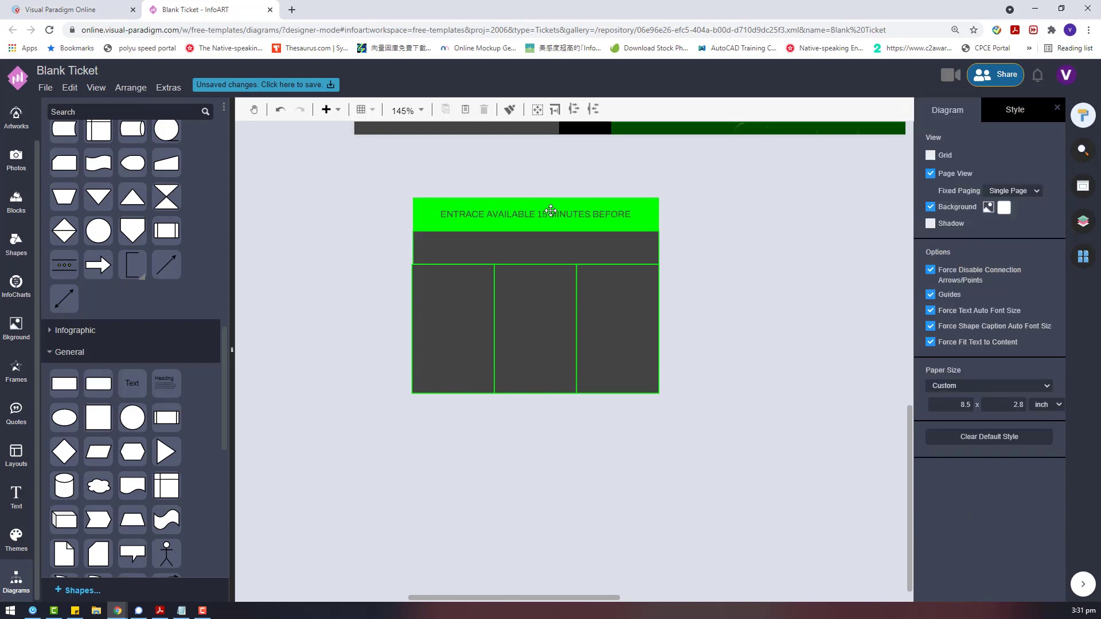
# Try the header bar's text with the vertical text option turned off.
pyautogui.click(550, 210)
pyautogui.doubleClick(591, 213)
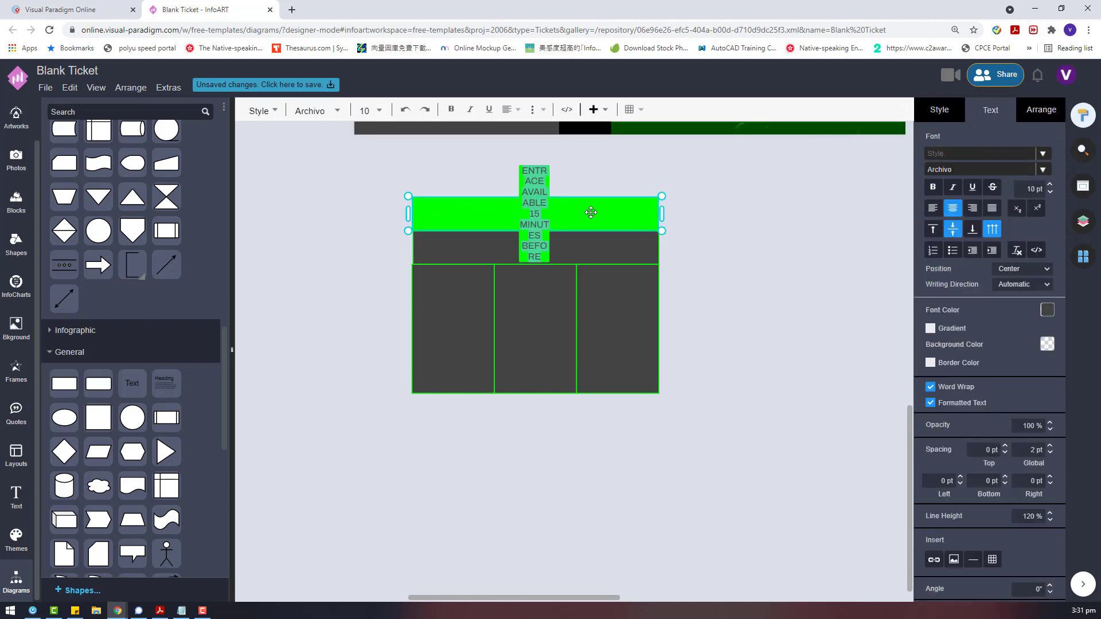
pyautogui.click(731, 247)
pyautogui.doubleClick(649, 215)
pyautogui.click(717, 216)
pyautogui.click(649, 216)
pyautogui.click(631, 244)
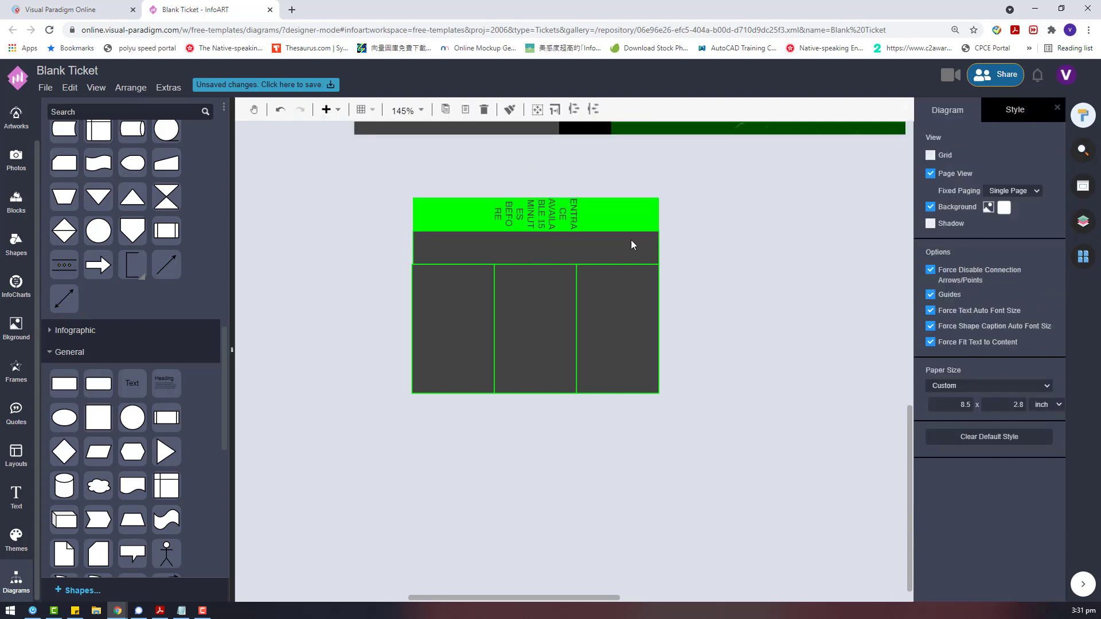
pyautogui.click(628, 215)
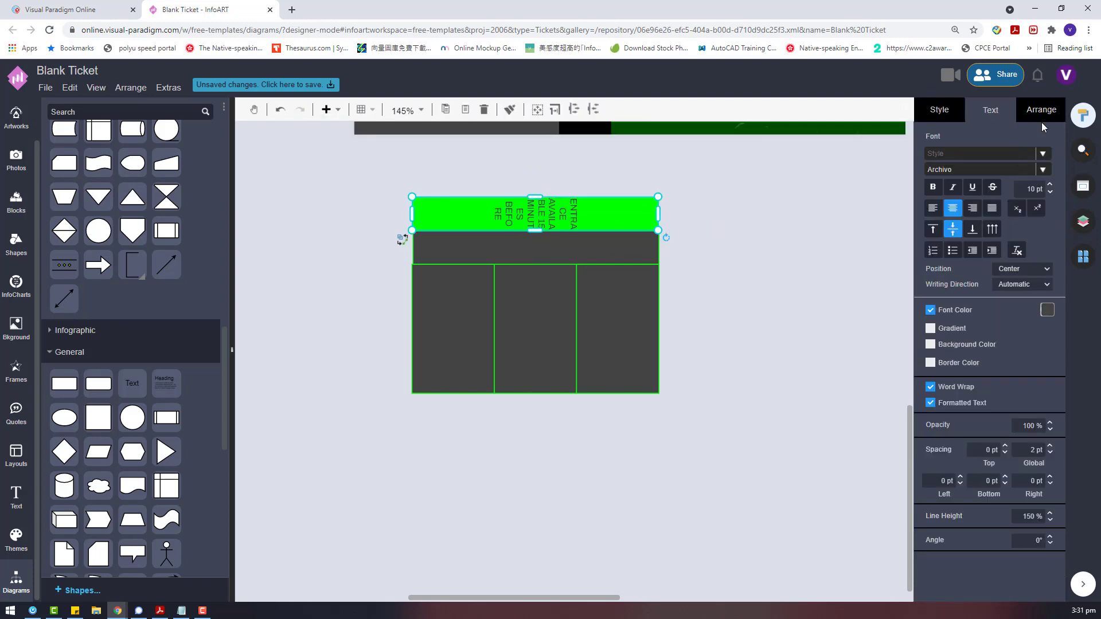
# Cut the sentence out of the green bar into a separate text object and place that object centred on the bar.
pyautogui.doubleClick(542, 211)
pyautogui.hotkey('ctrl', 'x')
pyautogui.doubleClick(717, 289)
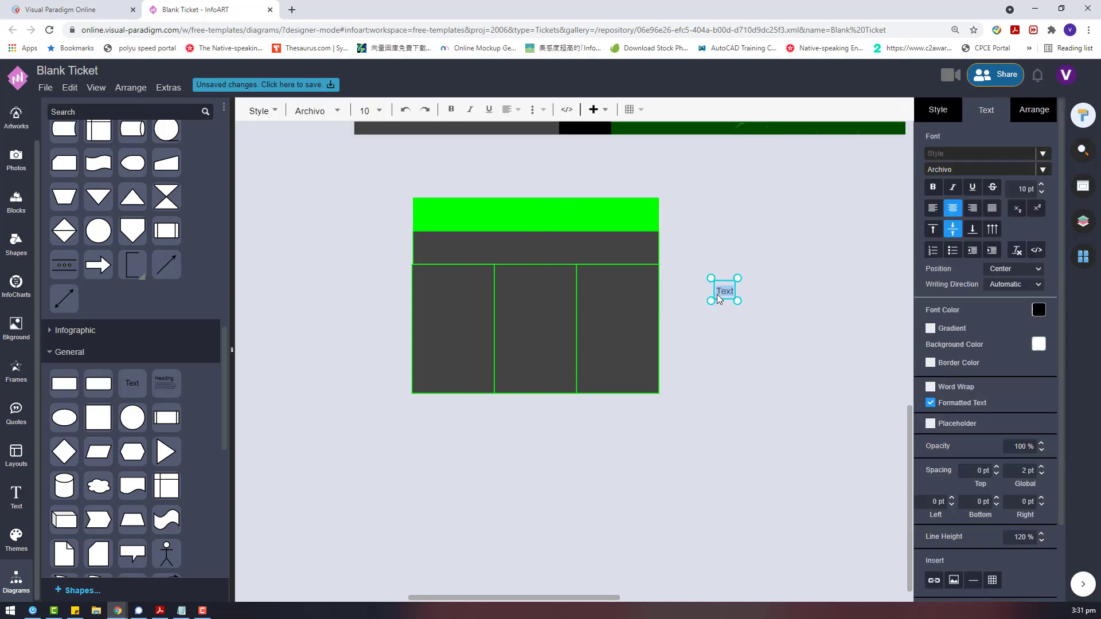
pyautogui.click(790, 303)
pyautogui.moveTo(733, 293); pyautogui.dragTo(544, 216)
# Set the sentence's font to Anton and correct the spelling of ENTRACE to ENTRANCE.
pyautogui.click(979, 171)
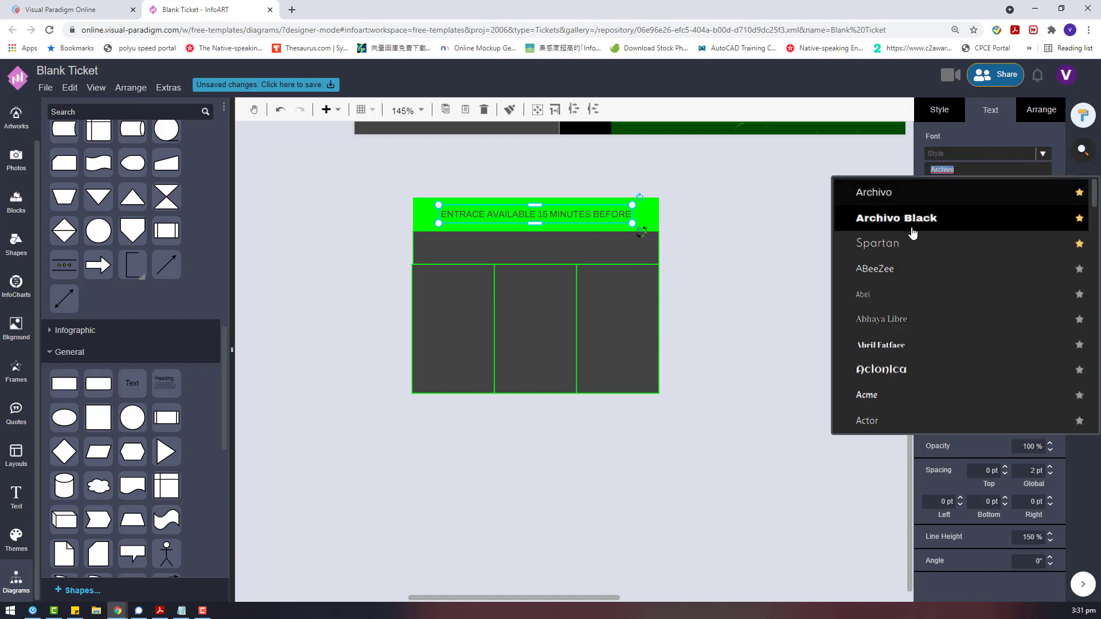
pyautogui.write('ANT')
pyautogui.click(882, 320)
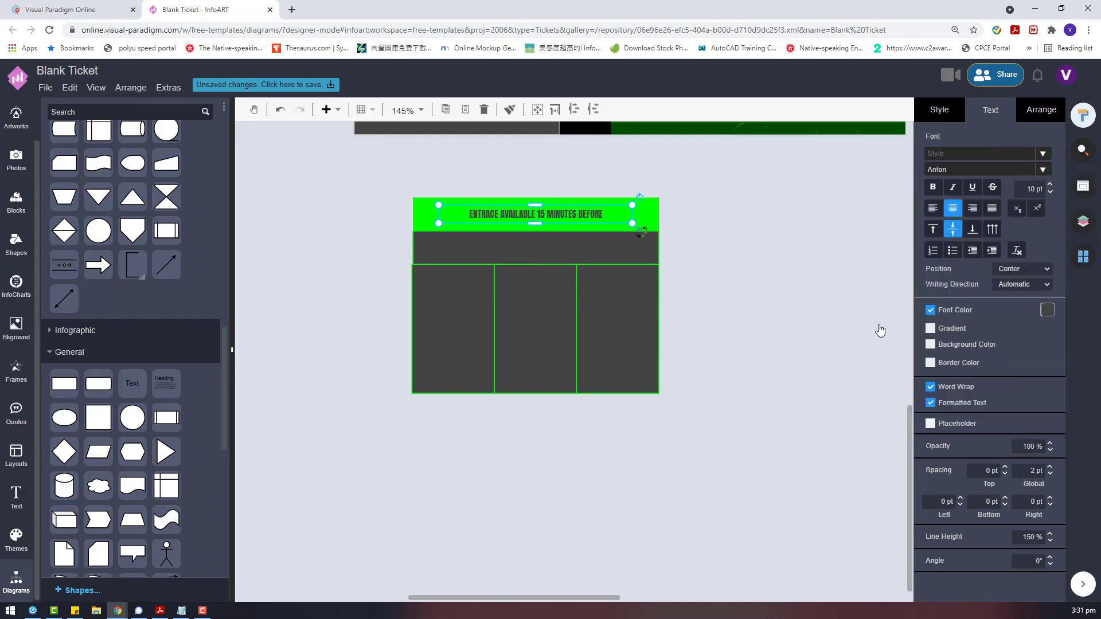
pyautogui.doubleClick(492, 214)
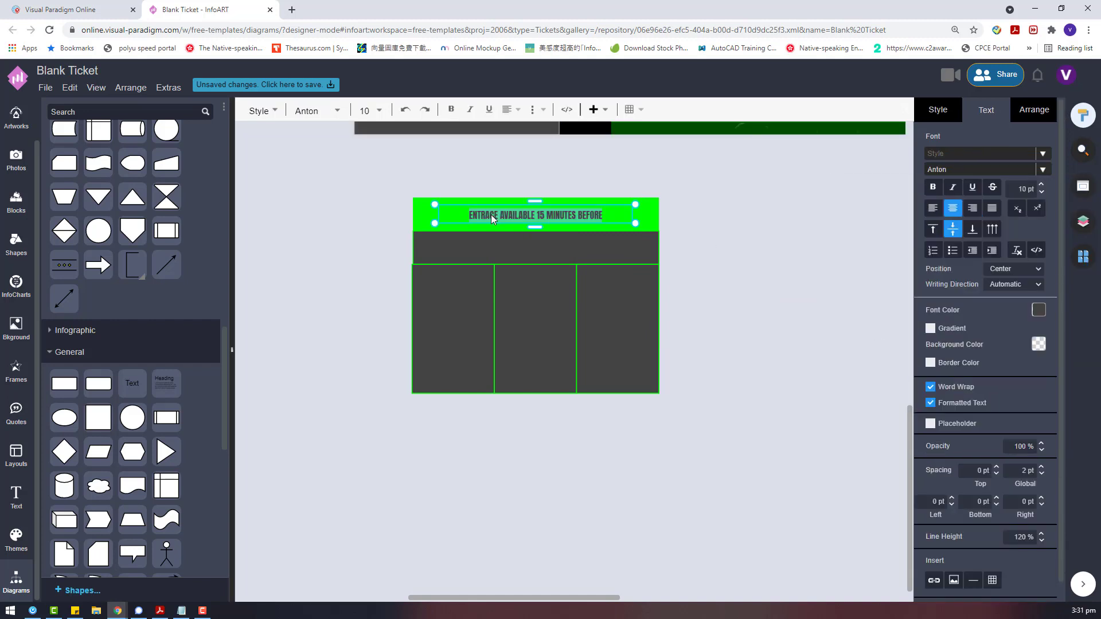
pyautogui.click(491, 215)
pyautogui.write('N')
pyautogui.click(500, 220)
# Enlarge the ENTRANCE AVAILABLE 15 MINUTES BEFORE line to about 14.95 pt and centre it in the green bar.
pyautogui.moveTo(534, 224); pyautogui.dragTo(532, 234)
pyautogui.click(1050, 185)
pyautogui.click(1050, 185)
pyautogui.click(1050, 185)
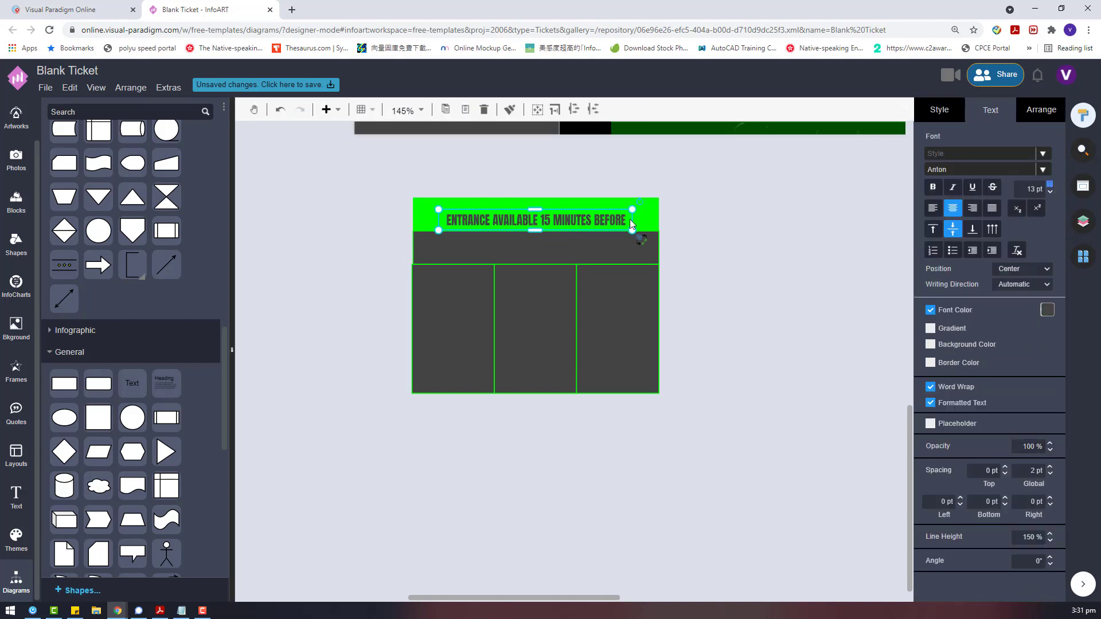
pyautogui.scroll(2, 568, 193)
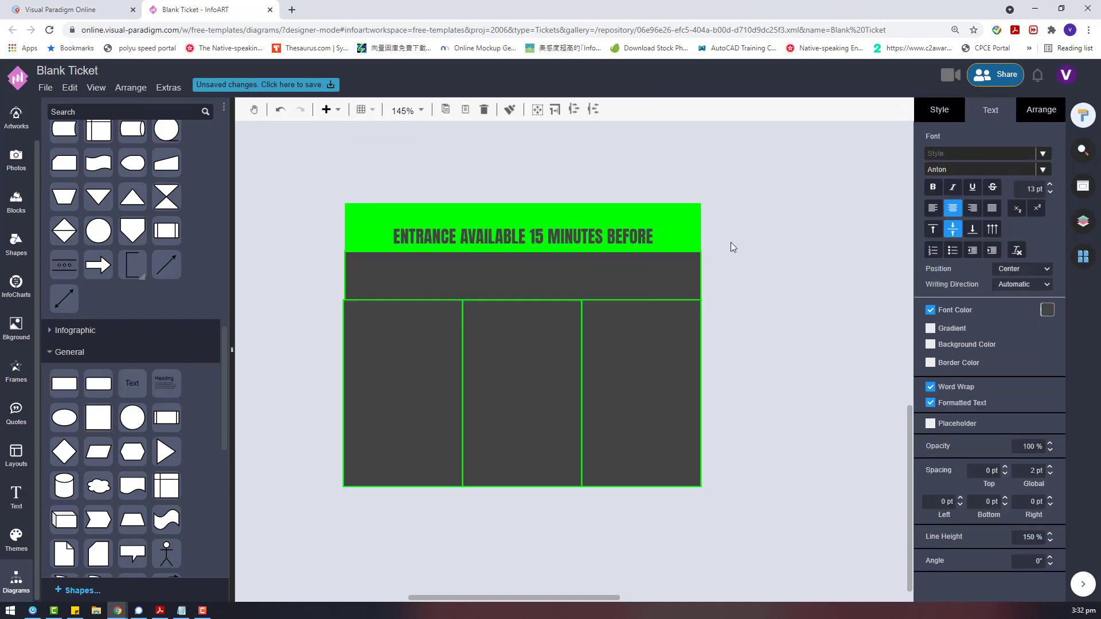
pyautogui.click(730, 242)
pyautogui.scroll(2, 731, 242)
pyautogui.click(602, 335)
pyautogui.moveTo(662, 337); pyautogui.dragTo(700, 337)
pyautogui.moveTo(553, 342); pyautogui.dragTo(538, 336)
# Duplicate the entrance line, colour the copy white and place it in the dark band below the green bar.
pyautogui.hotkey('ctrl', 'v')
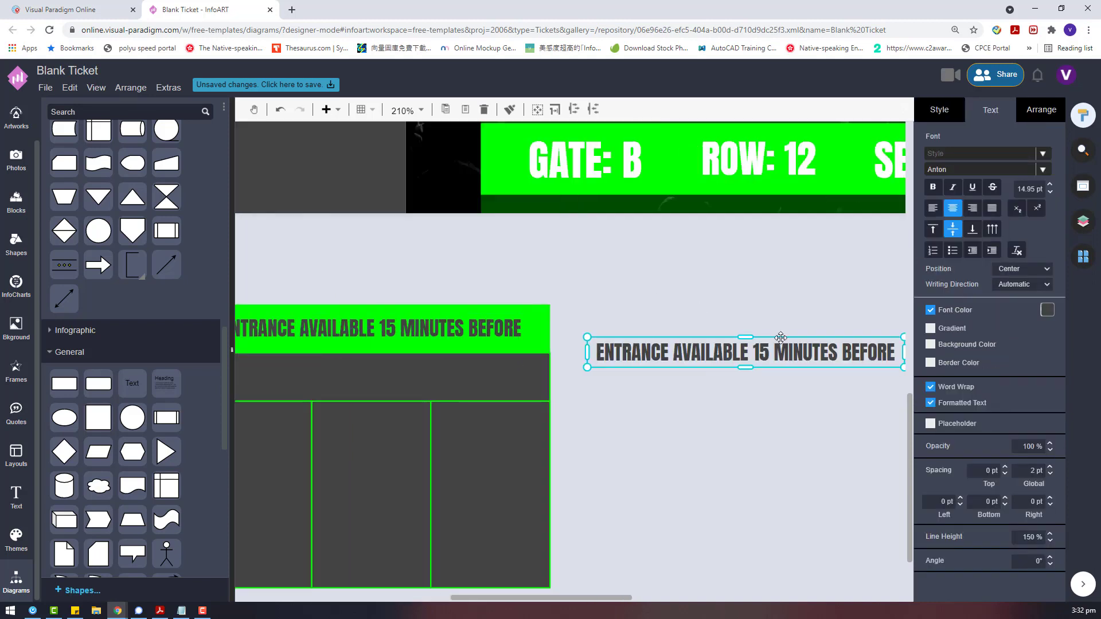
pyautogui.click(1047, 313)
pyautogui.click(1033, 336)
pyautogui.moveTo(766, 358); pyautogui.dragTo(523, 384)
pyautogui.click(557, 319)
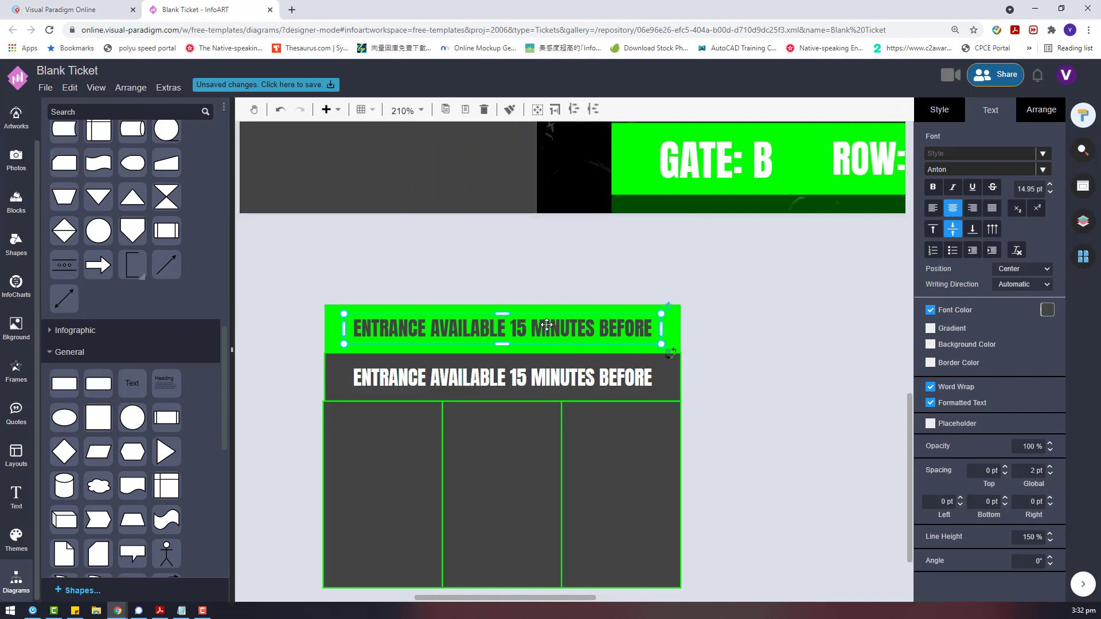
pyautogui.doubleClick(510, 377)
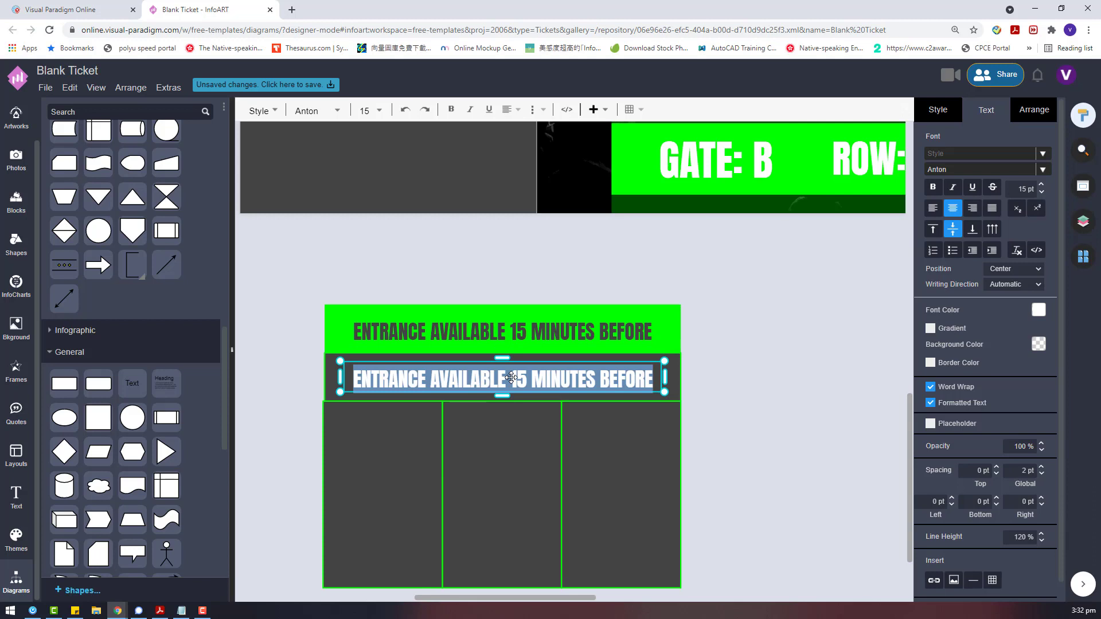
pyautogui.click(731, 311)
# Duplicate the white entrance line and replace the copy's text with A.
pyautogui.click(488, 390)
pyautogui.keyDown('ctrl'); pyautogui.moveTo(488, 390); pyautogui.dragTo(622, 411); pyautogui.keyUp('ctrl')
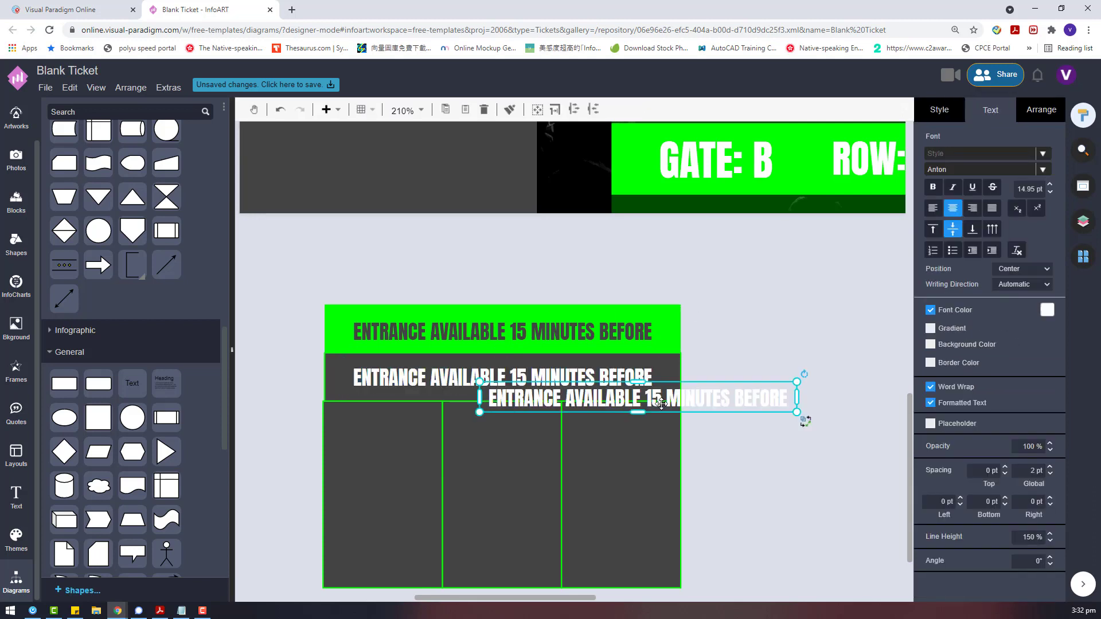
pyautogui.scroll(-1, 688, 338)
pyautogui.doubleClick(649, 342)
pyautogui.write('A')
pyautogui.click(729, 342)
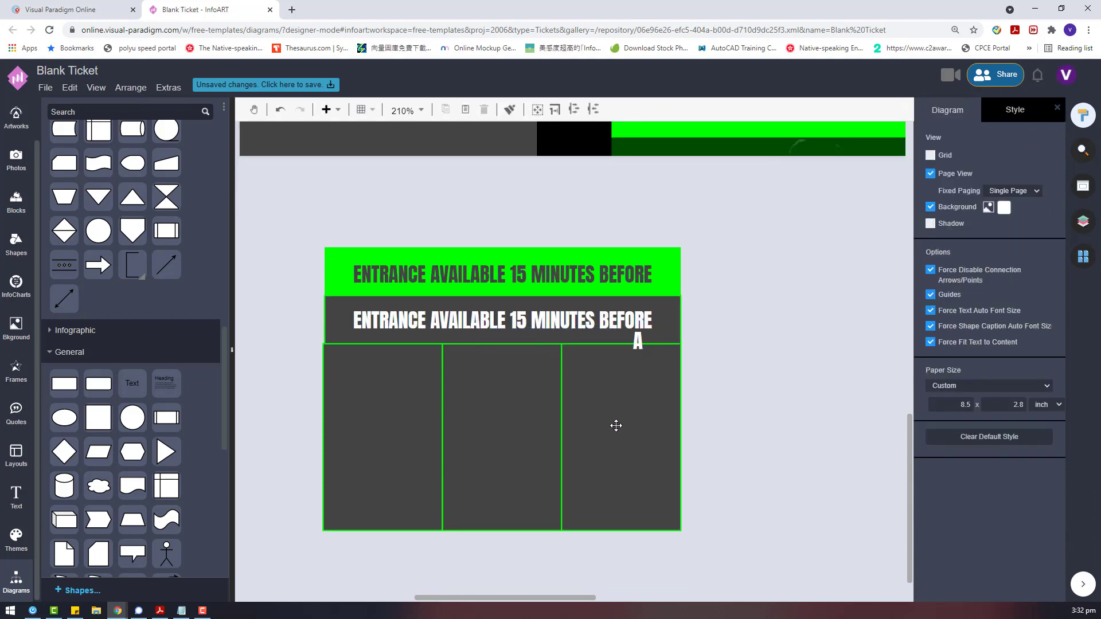
# Move the letter A into the leftmost of the three stub boxes and set its size to 100 pt.
pyautogui.moveTo(646, 344); pyautogui.dragTo(616, 426)
pyautogui.moveTo(768, 423); pyautogui.dragTo(437, 448)
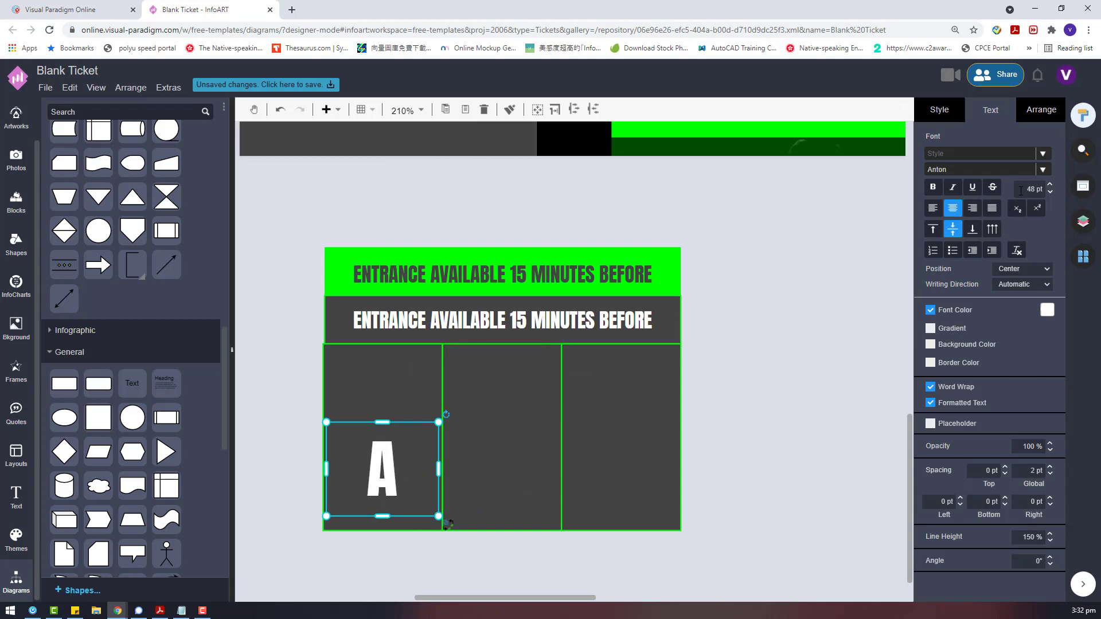
pyautogui.press('Return')
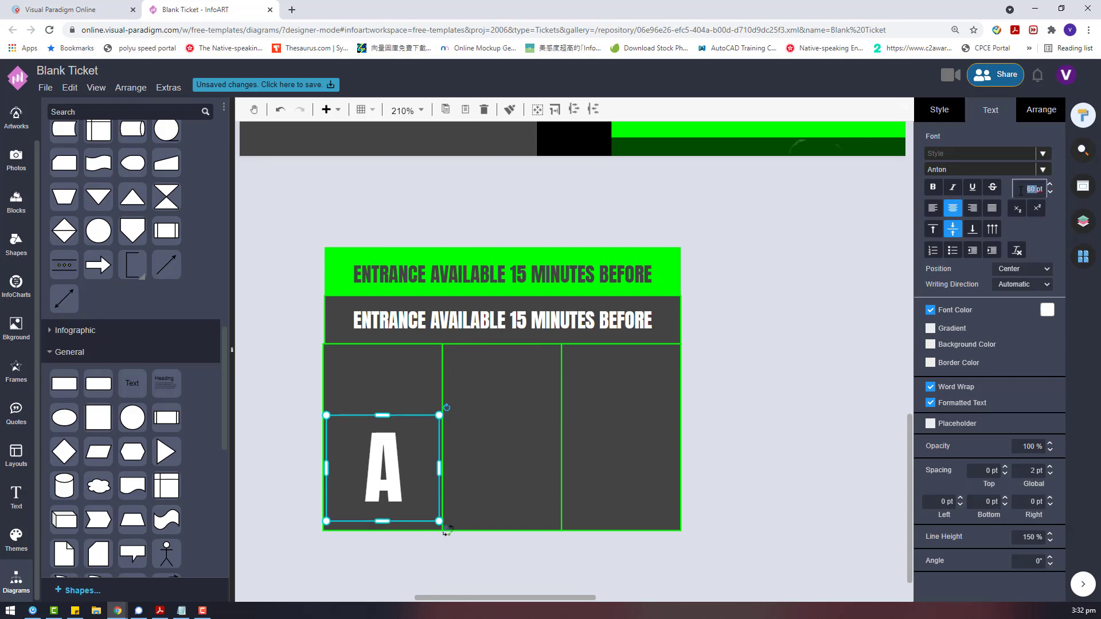
pyautogui.write('100')
pyautogui.press('Return')
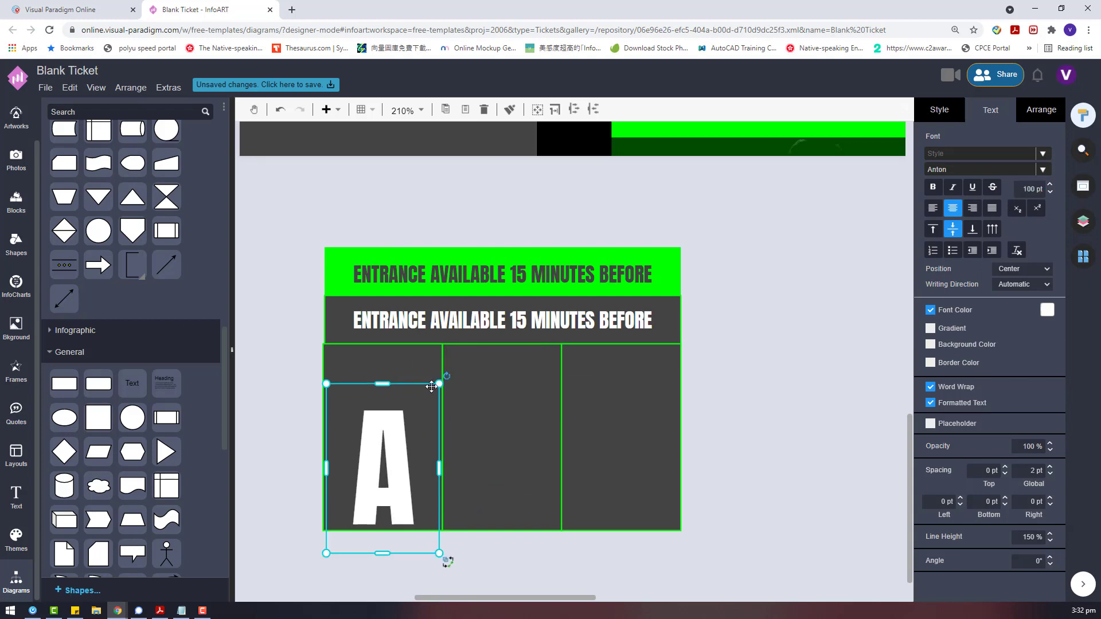
# Scale the large letter down to 90 pt and change it to B.
pyautogui.moveTo(439, 384); pyautogui.dragTo(429, 398)
pyautogui.doubleClick(370, 497)
pyautogui.write('B')
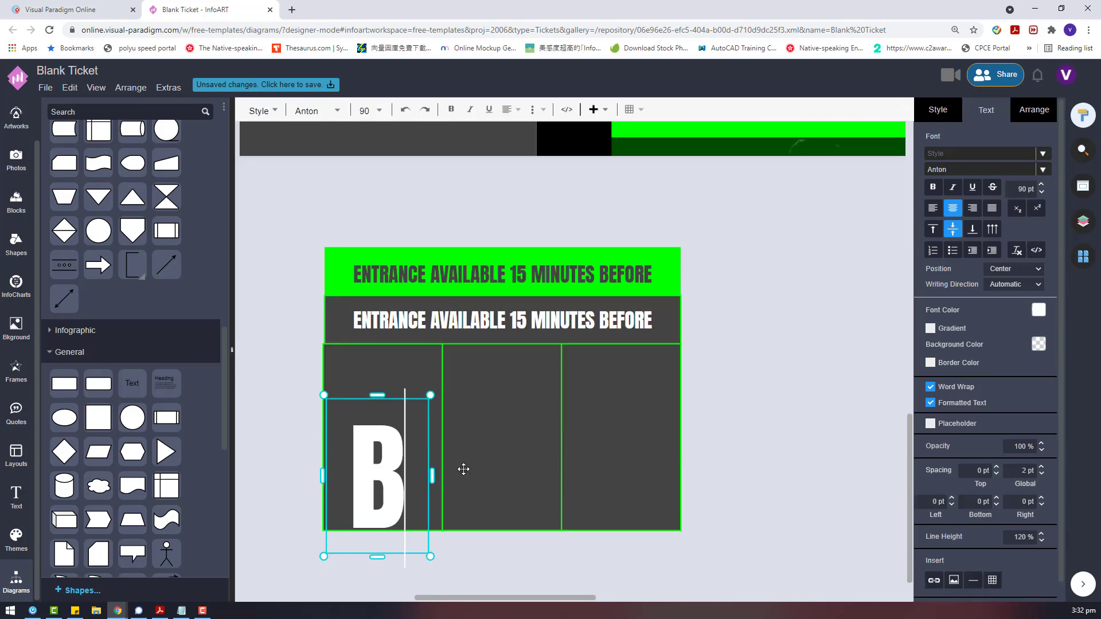
# Duplicate the large letter B and replace the copy's text with 12.
pyautogui.press('Escape')
pyautogui.hotkey('ctrl', 'v')
pyautogui.scroll(3, 710, 452)
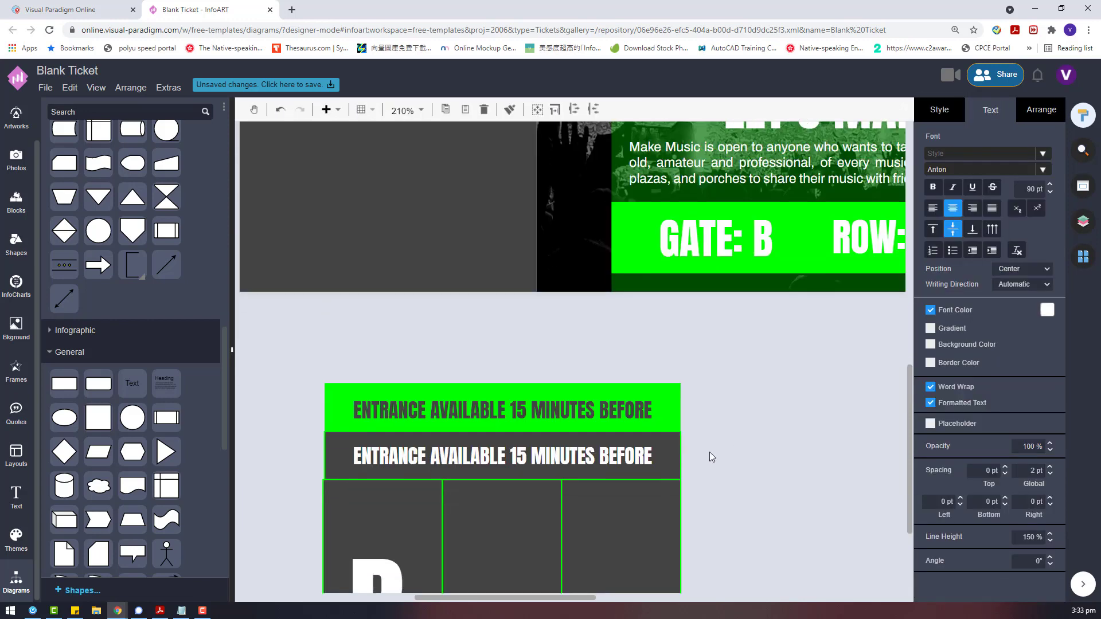
pyautogui.scroll(-3, 710, 452)
pyautogui.hscroll(2, 710, 452)
pyautogui.click(631, 467)
pyautogui.doubleClick(350, 524)
pyautogui.write('12')
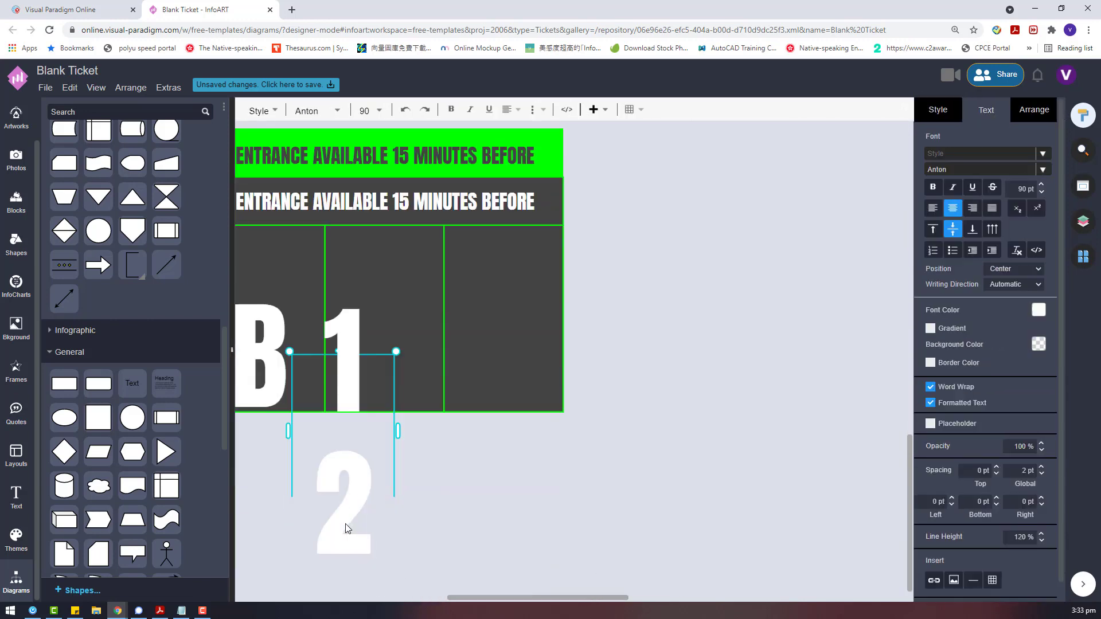
# Duplicate the large number 12 and change the new copy's text to N.
pyautogui.press('Escape')
pyautogui.scroll(2, 553, 467)
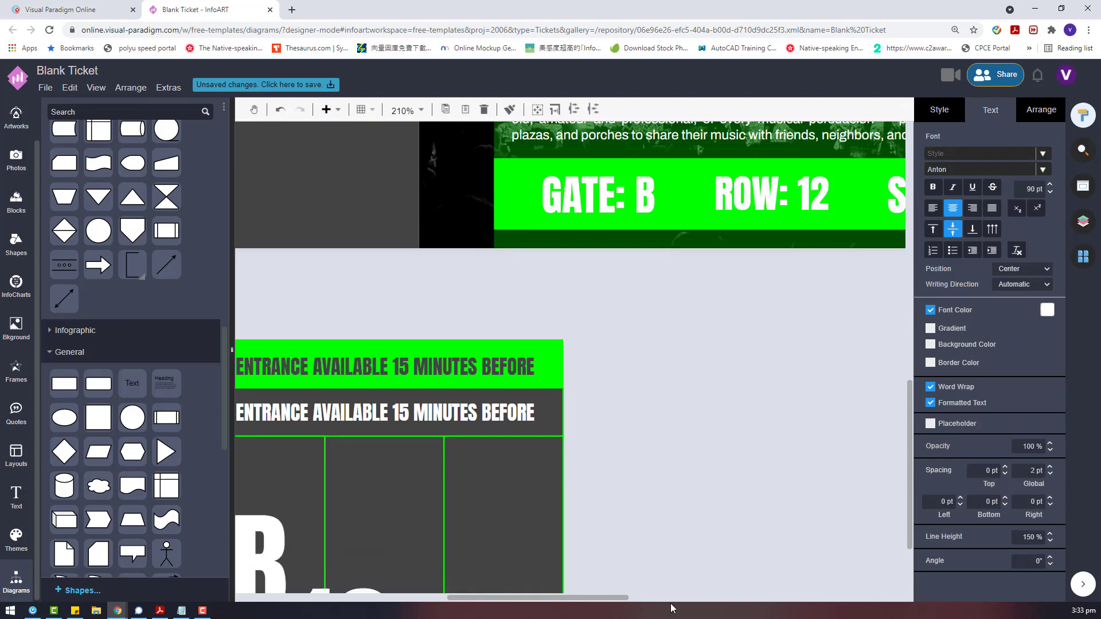
pyautogui.moveTo(604, 597)
pyautogui.mouseDown()
pyautogui.moveTo(662, 597)
pyautogui.moveTo(592, 597)
pyautogui.mouseUp()
pyautogui.scroll(-2, 476, 536)
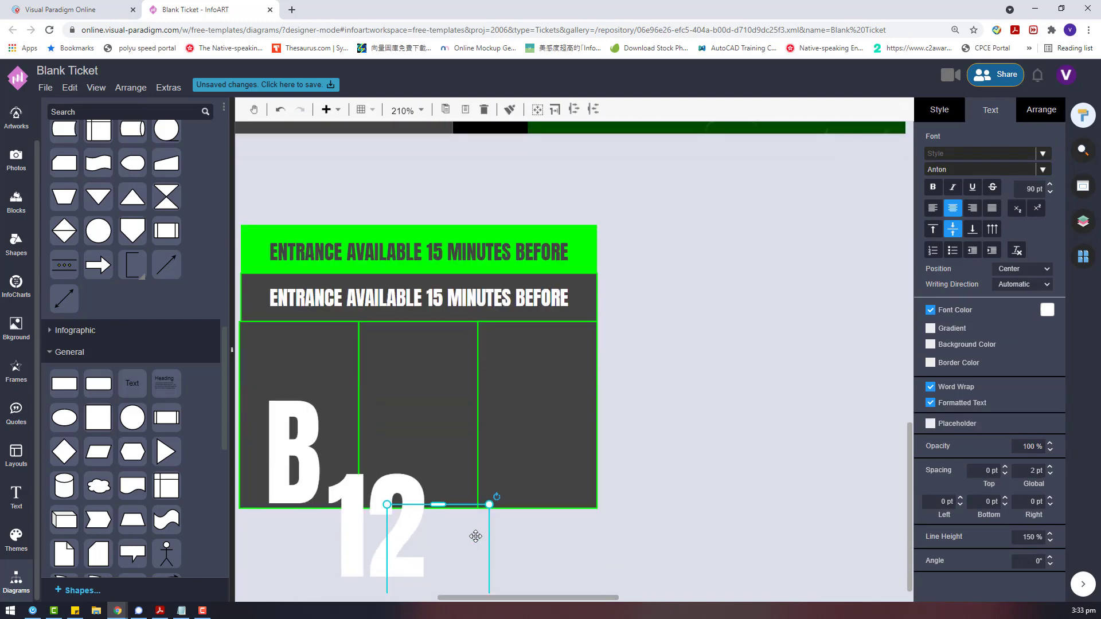
pyautogui.doubleClick(446, 541)
pyautogui.write('N')
pyautogui.click(642, 489)
pyautogui.scroll(-4, 463, 545)
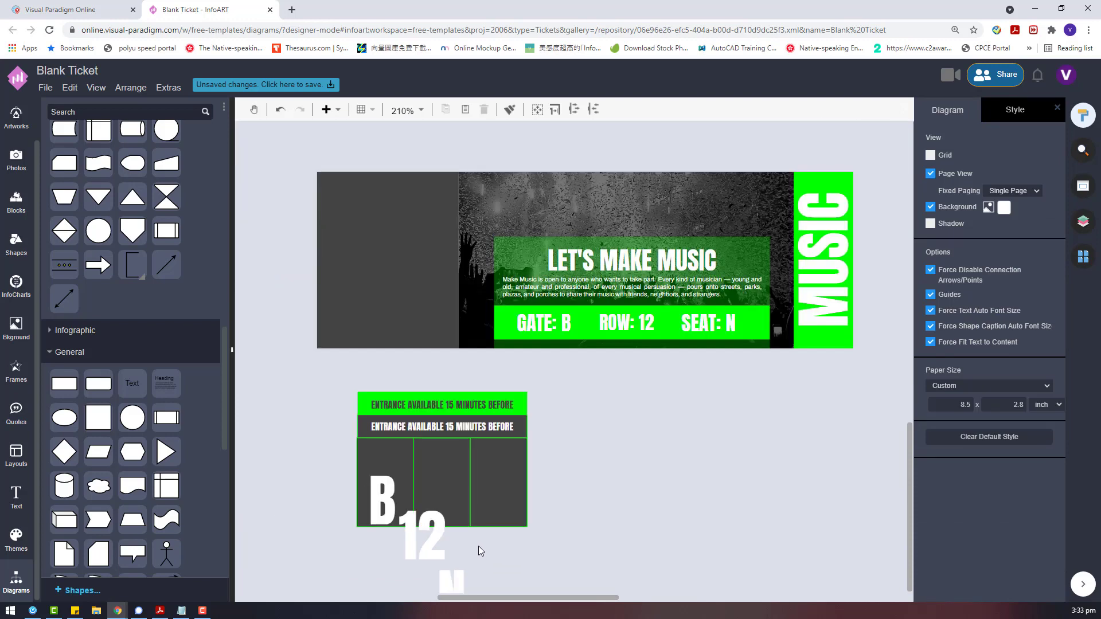
# Move N into the rightmost stub box and 12 into the middle one, and fit 12's text frame to its content.
pyautogui.moveTo(457, 573); pyautogui.dragTo(505, 472)
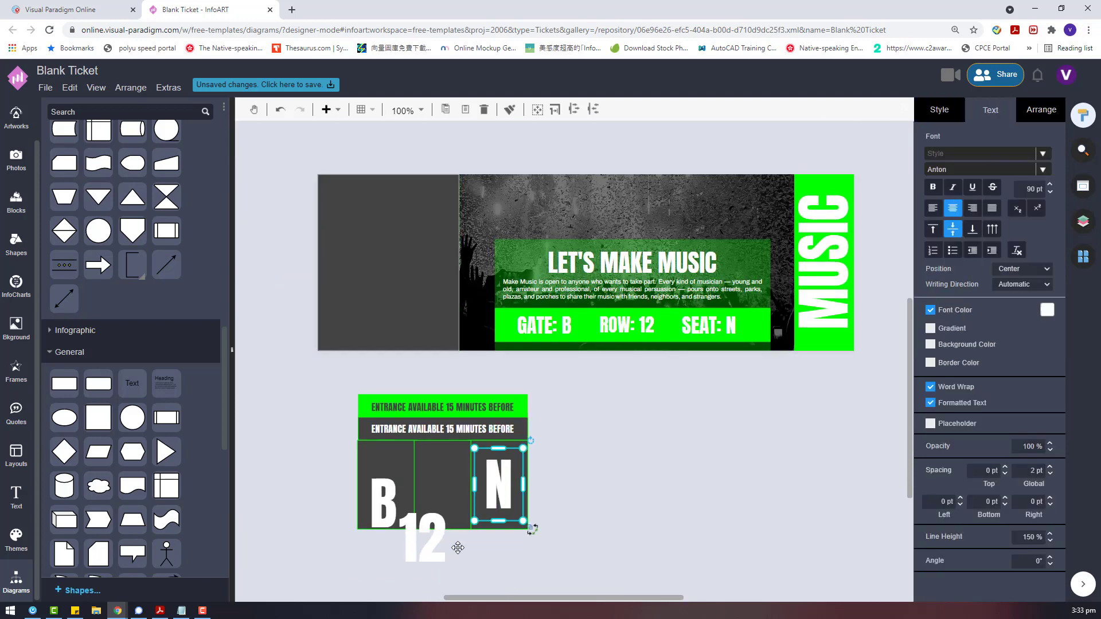
pyautogui.moveTo(457, 548); pyautogui.dragTo(476, 495)
pyautogui.click(1041, 110)
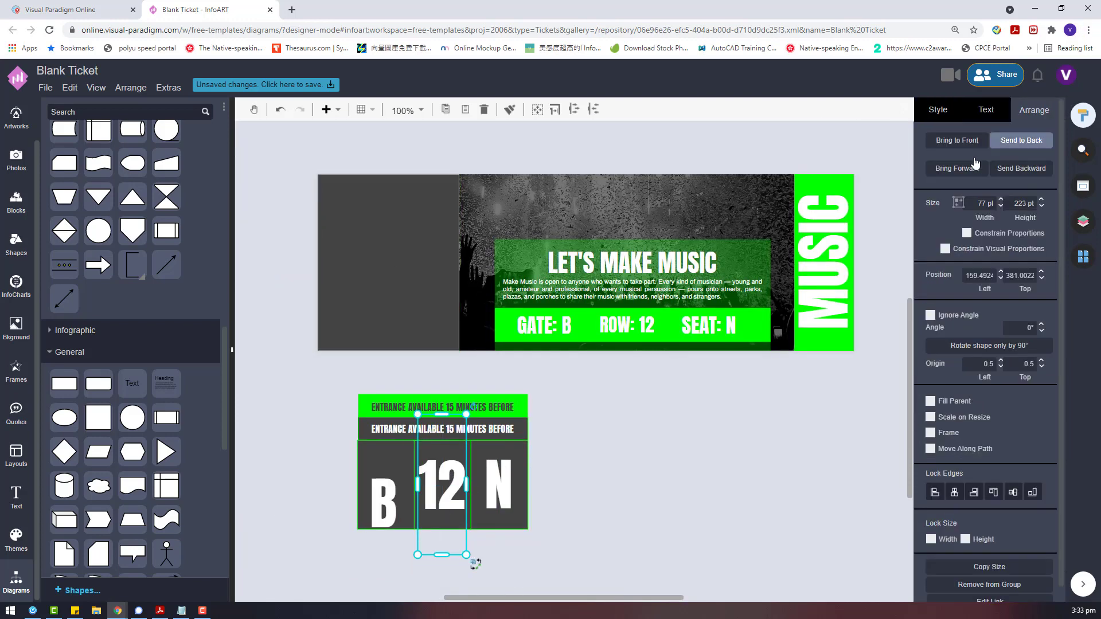
pyautogui.click(959, 203)
# Set the font size of B, 12 and N together to 60 pt.
pyautogui.keyDown('shift'); pyautogui.click(501, 482); pyautogui.keyUp('shift')
pyautogui.keyDown('shift'); pyautogui.click(390, 500); pyautogui.keyUp('shift')
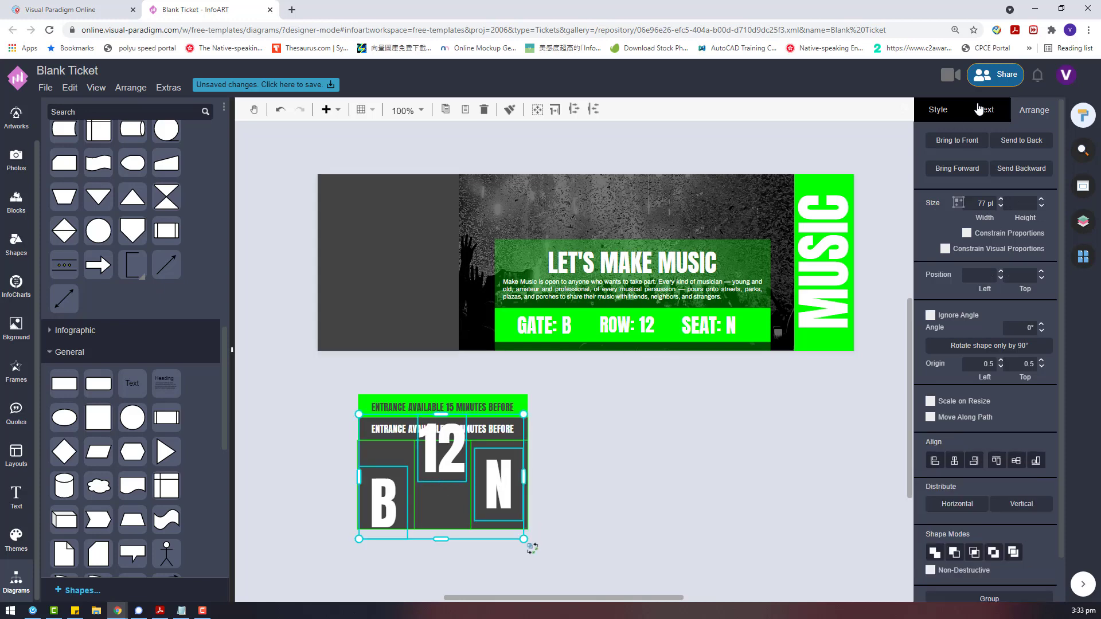
pyautogui.click(982, 109)
pyautogui.write('60')
pyautogui.press('Return')
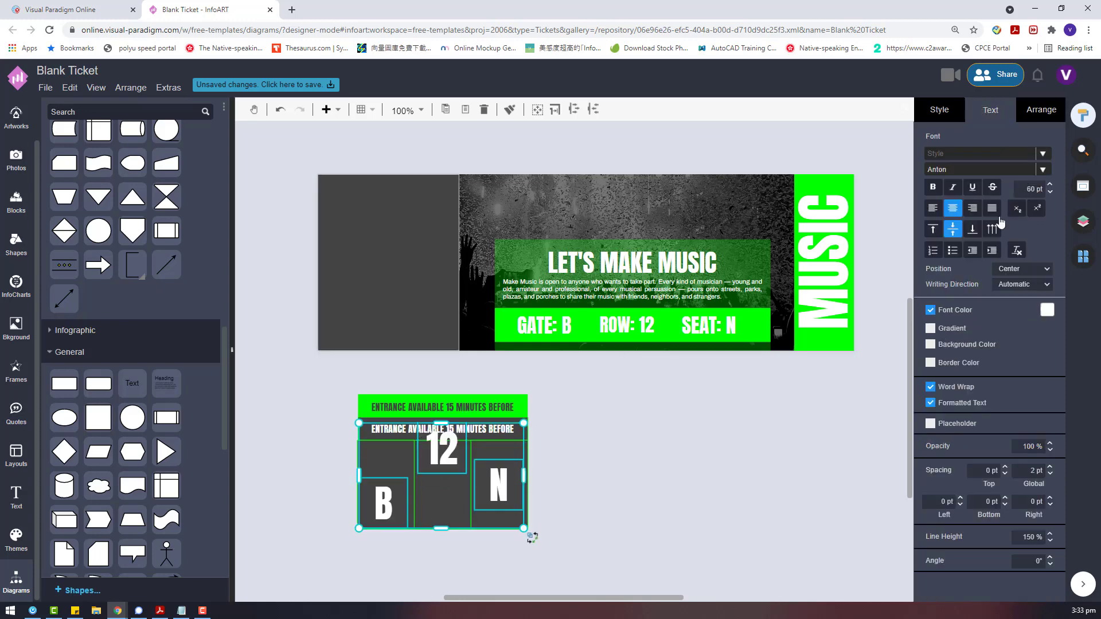
# Align B, 12 and N along their bottom edges and move the row to sit centrally in the three boxes.
pyautogui.click(1042, 110)
pyautogui.click(1018, 463)
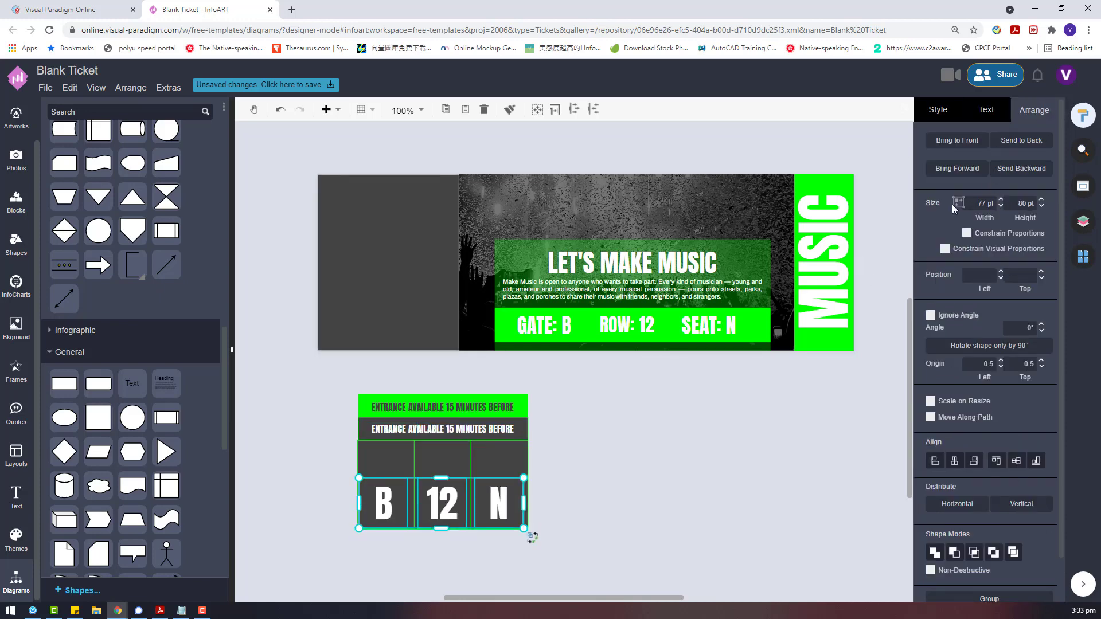
pyautogui.click(954, 204)
pyautogui.moveTo(385, 508); pyautogui.dragTo(449, 495)
pyautogui.click(717, 450)
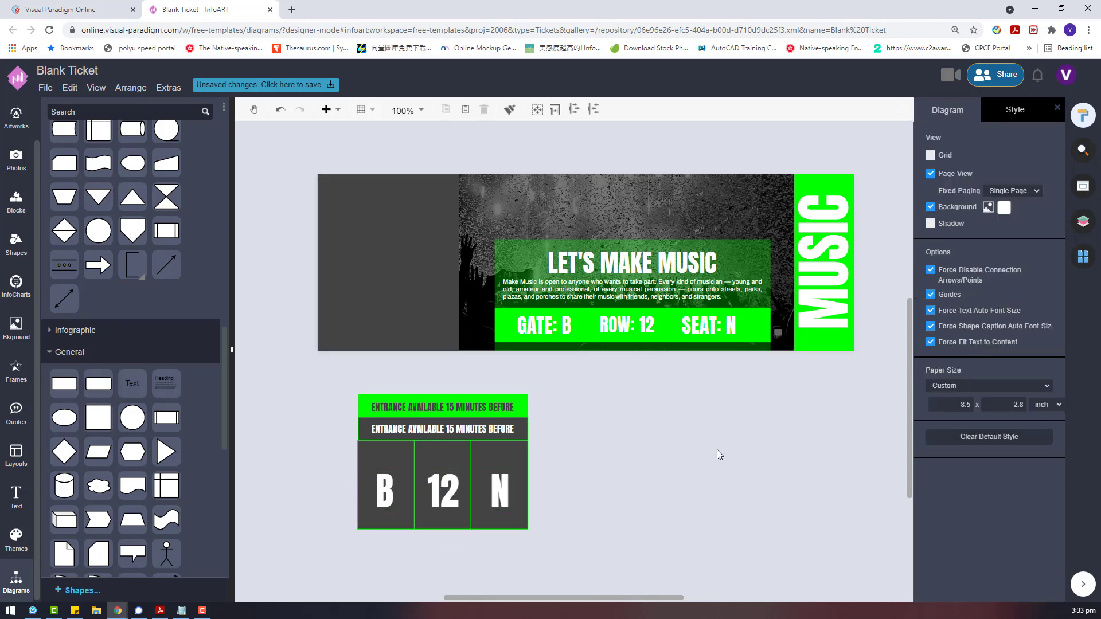
# Replace the white line in the stub's dark band with LET'E MAKE MUSIC TOGETHER TONIGHT.
pyautogui.click(456, 427)
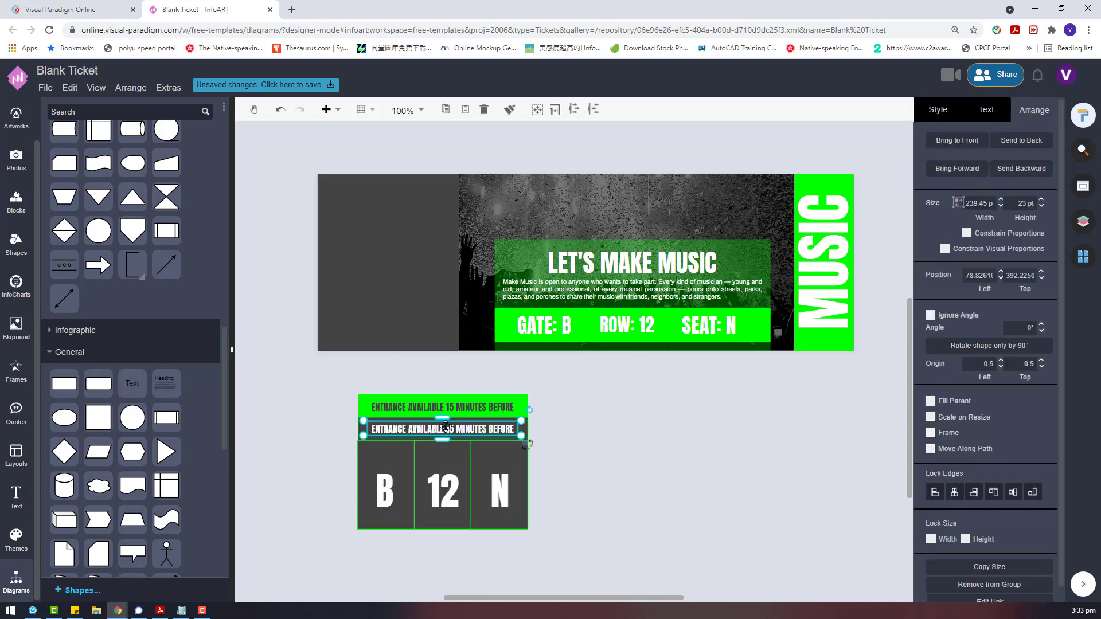
pyautogui.write('LET')
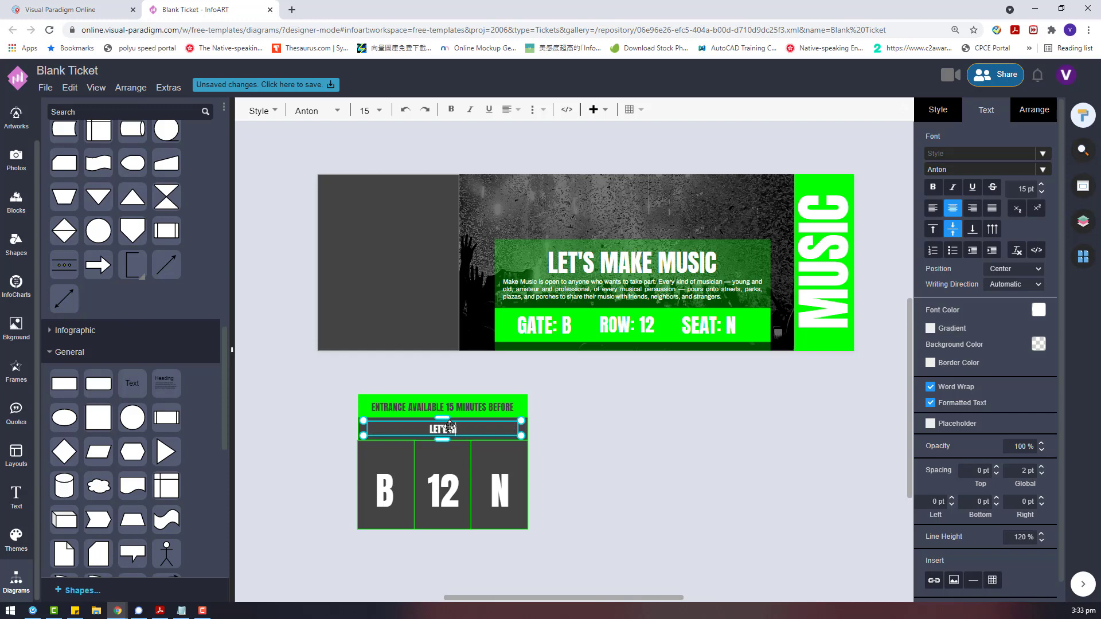
pyautogui.write("'E MAKE MUSIC TOGETHER!!!!!!")
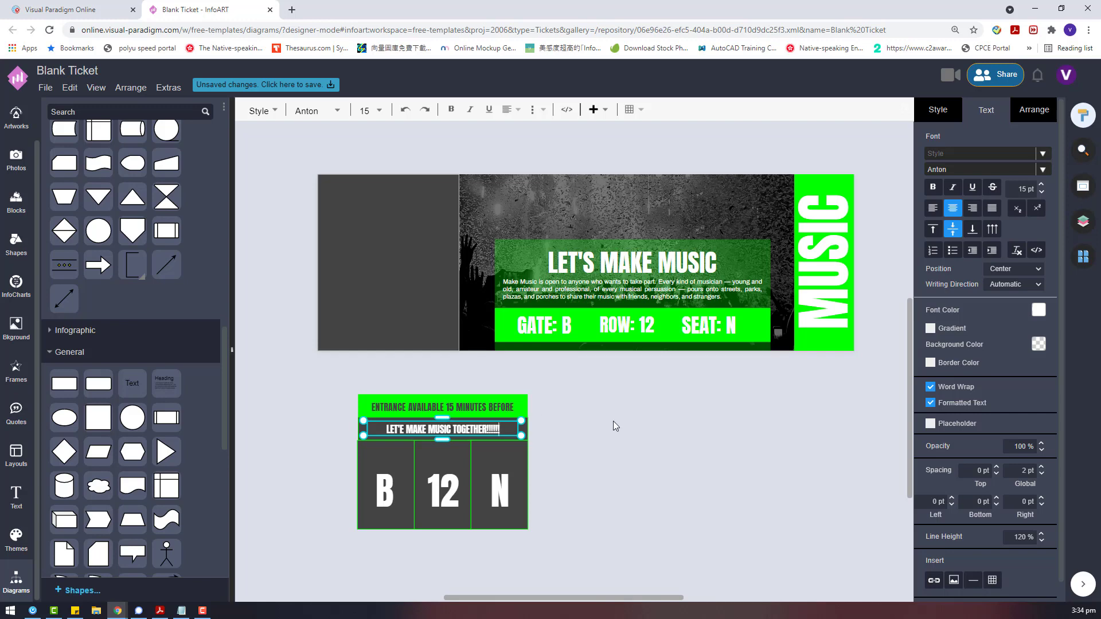
pyautogui.press('BackSpace')
pyautogui.press('BackSpace')
pyautogui.press('BackSpace')
pyautogui.press('BackSpace')
pyautogui.press('BackSpace')
pyautogui.press('BackSpace')
pyautogui.write('TONIGHT')
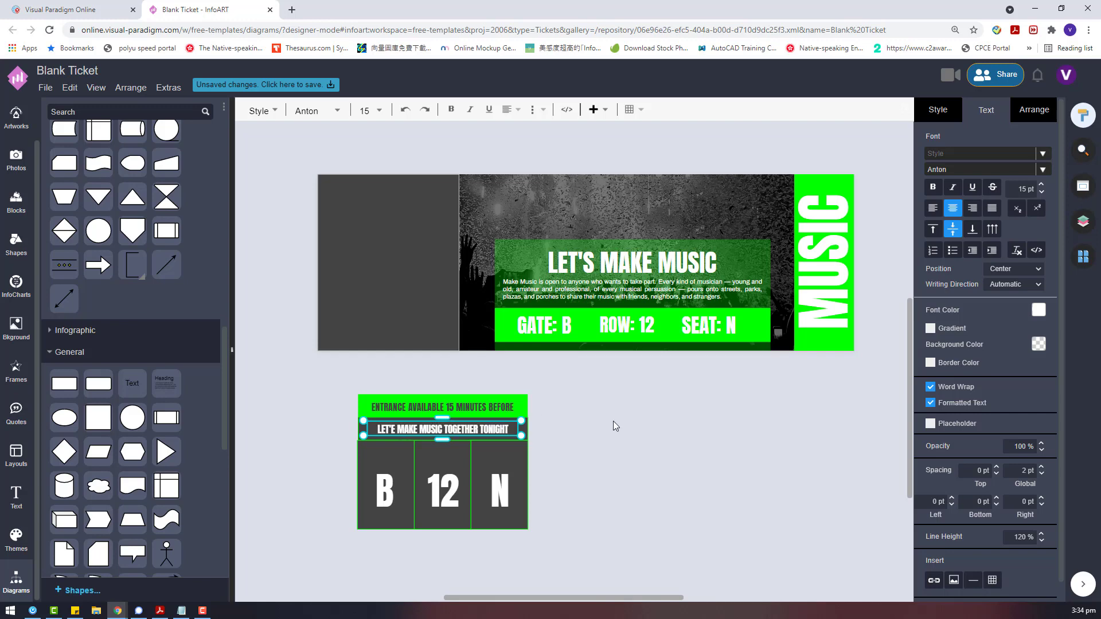
# Add a hyphen at the start and the end of the white slogan line.
pyautogui.press('Home')
pyautogui.write('-')
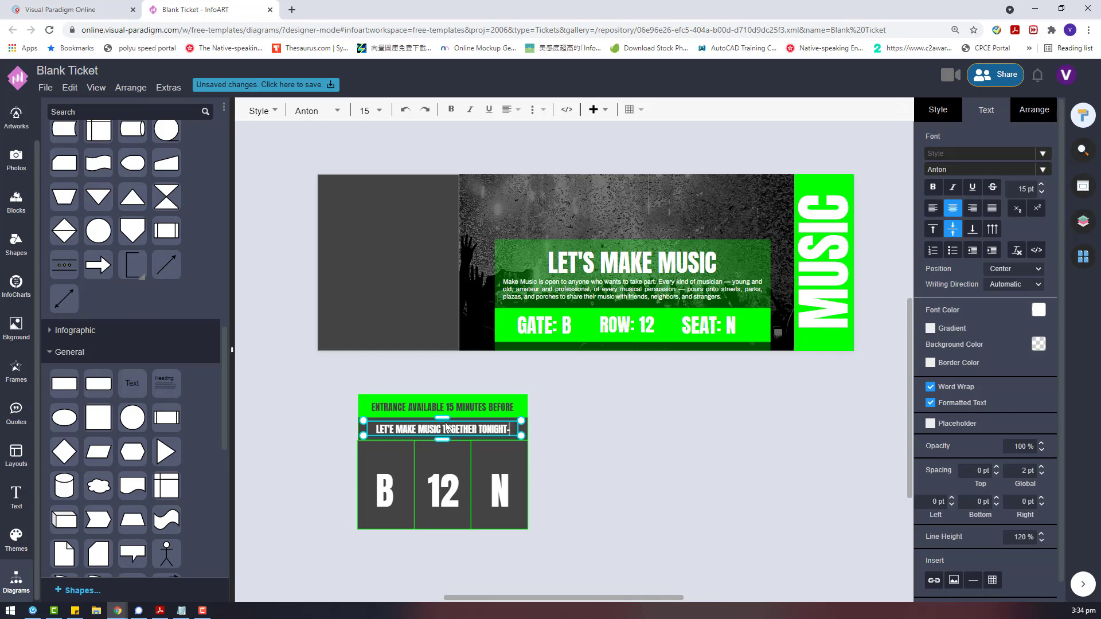
pyautogui.press('End')
pyautogui.write('-')
pyautogui.click(565, 471)
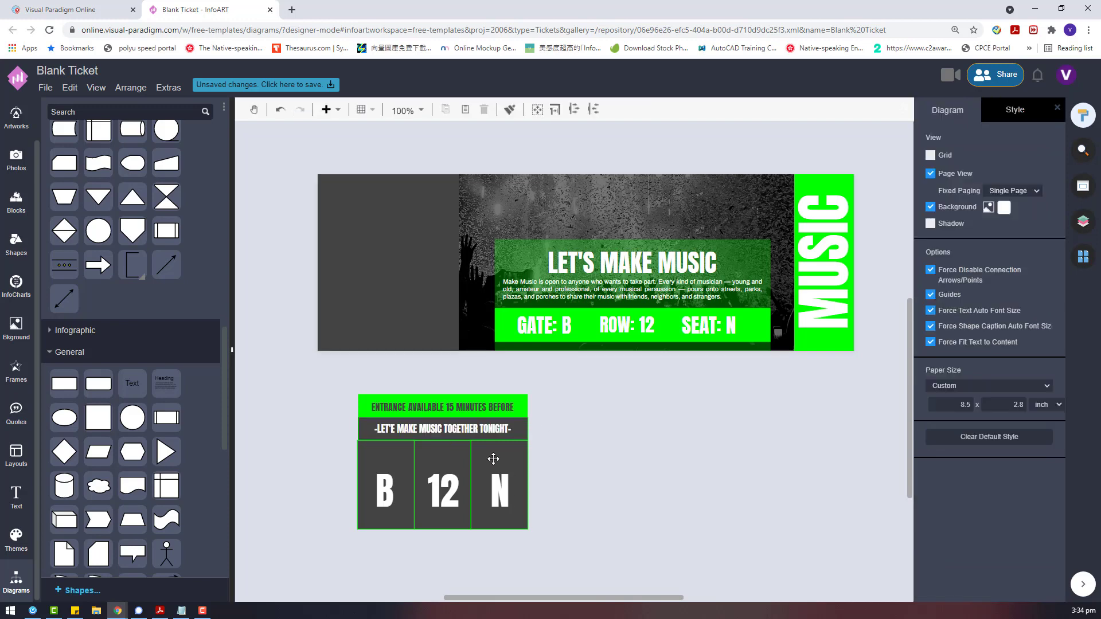
pyautogui.click(627, 298)
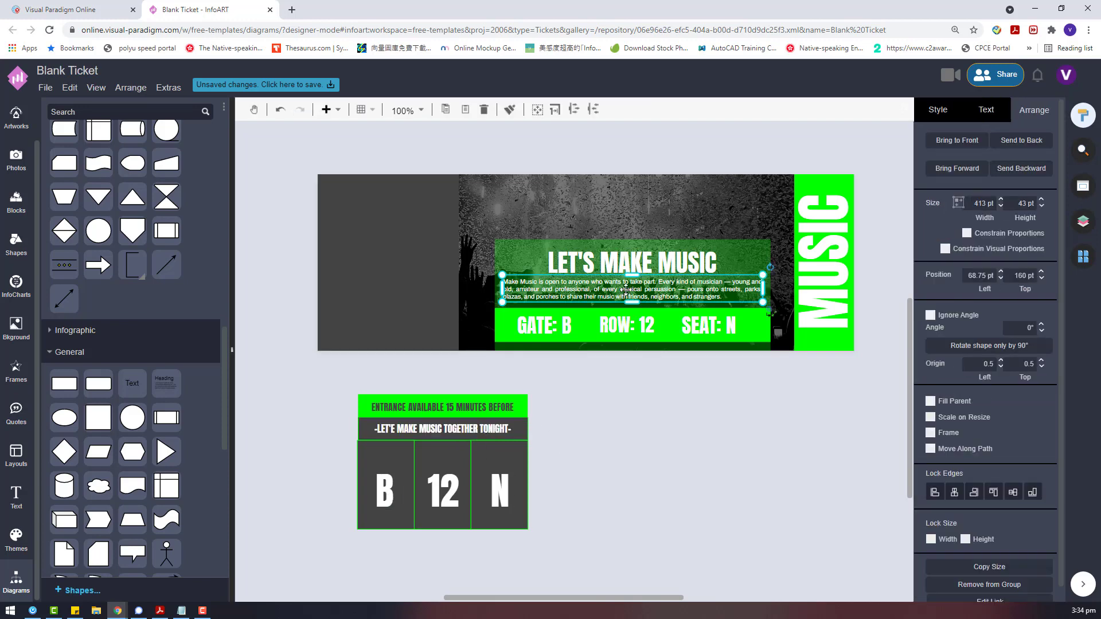
pyautogui.hotkey('ctrl', 'c')
pyautogui.hotkey('ctrl', 'v')
pyautogui.moveTo(760, 301); pyautogui.dragTo(763, 446)
pyautogui.doubleClick(763, 446)
pyautogui.press('Escape')
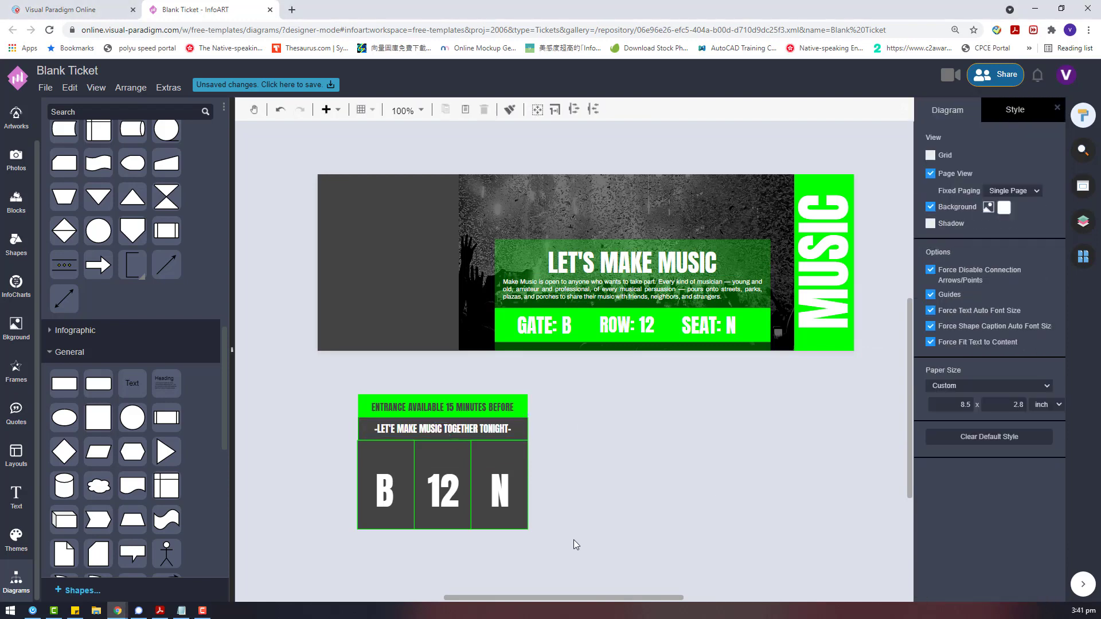
# Group all the stub pieces below the ticket and try to rotate the group counterclockwise.
pyautogui.moveTo(573, 539); pyautogui.dragTo(297, 379)
pyautogui.moveTo(536, 387); pyautogui.dragTo(381, 386)
pyautogui.moveTo(466, 445); pyautogui.dragTo(468, 442)
pyautogui.hotkey('ctrl', 'z')
pyautogui.hotkey('ctrl', 'z')
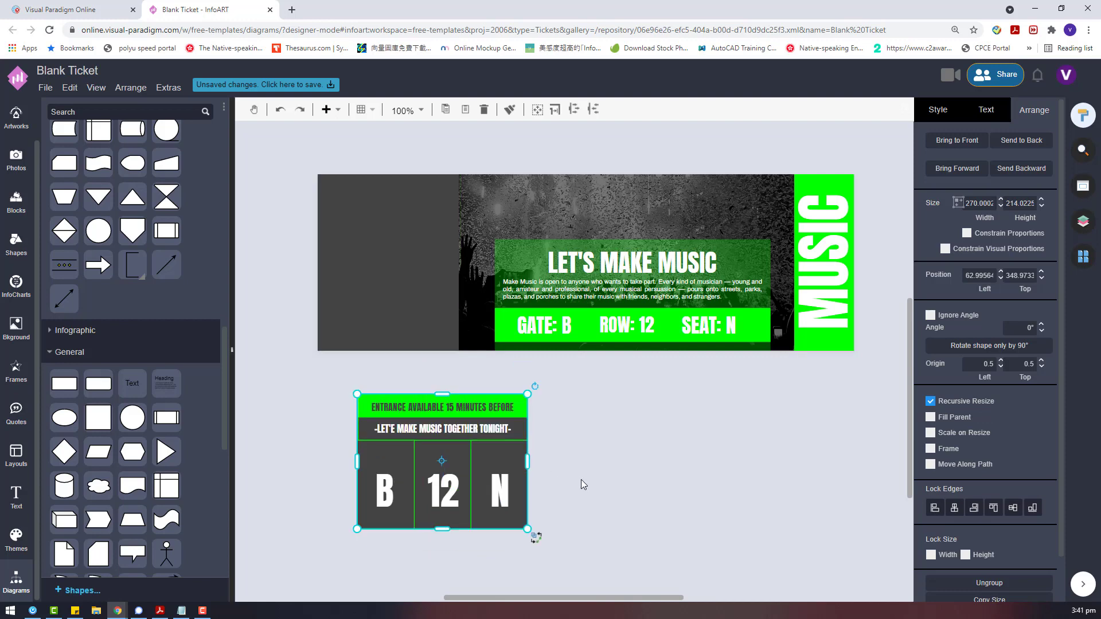
# Ungroup the stub design into its separate boxes and texts.
pyautogui.click(581, 480)
pyautogui.rightClick(474, 409)
pyautogui.click(801, 461)
pyautogui.click(489, 432)
pyautogui.rightClick(489, 515)
pyautogui.click(545, 463)
pyautogui.click(558, 495)
# Regroup the stub's boxes and texts, try turning the group to -15°, and undo the rotation.
pyautogui.moveTo(582, 553); pyautogui.dragTo(313, 386)
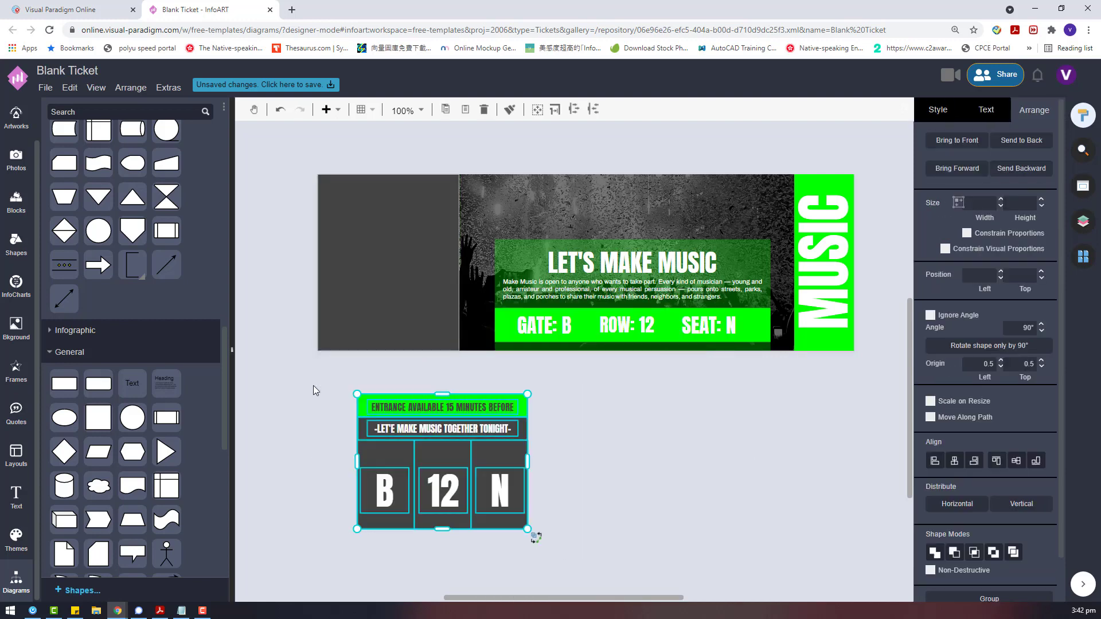
pyautogui.hotkey('ctrl', 'g')
pyautogui.moveTo(534, 386); pyautogui.dragTo(511, 366)
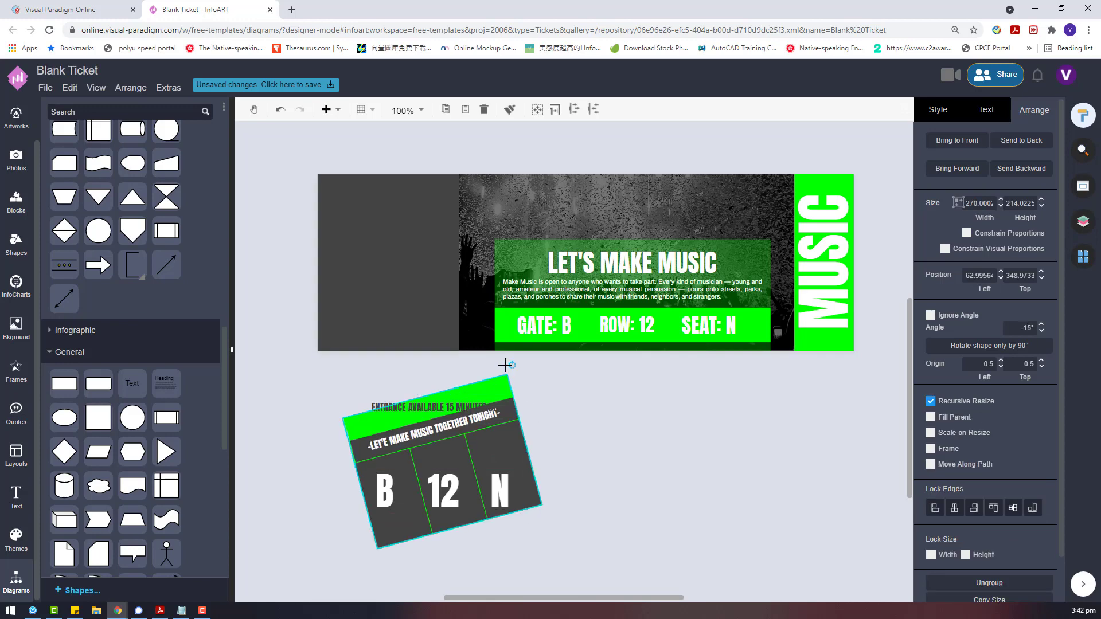
pyautogui.hotkey('ctrl', 'z')
# Cut and paste the stub pieces, place them just below the ticket, and nudge the N within its box.
pyautogui.moveTo(478, 405)
pyautogui.mouseDown()
pyautogui.moveTo(621, 419)
pyautogui.moveTo(459, 392)
pyautogui.moveTo(464, 408)
pyautogui.mouseUp()
pyautogui.moveTo(594, 542); pyautogui.dragTo(305, 384)
pyautogui.hotkey('ctrl', 'x')
pyautogui.hotkey('ctrl', 'v')
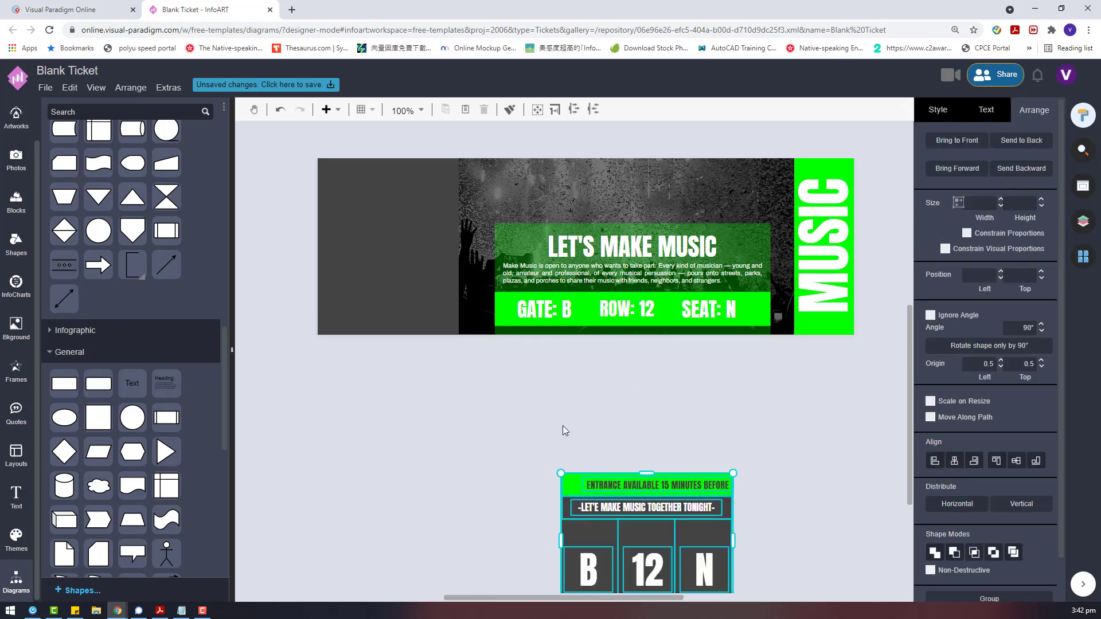
pyautogui.moveTo(622, 474); pyautogui.dragTo(469, 379)
pyautogui.click(564, 406)
pyautogui.click(642, 516)
pyautogui.moveTo(524, 460); pyautogui.dragTo(522, 460)
# Group the pasted stub pieces and try placing them, rotated counterclockwise to read vertically, on the ticket's dark left panel.
pyautogui.moveTo(617, 513); pyautogui.dragTo(319, 357)
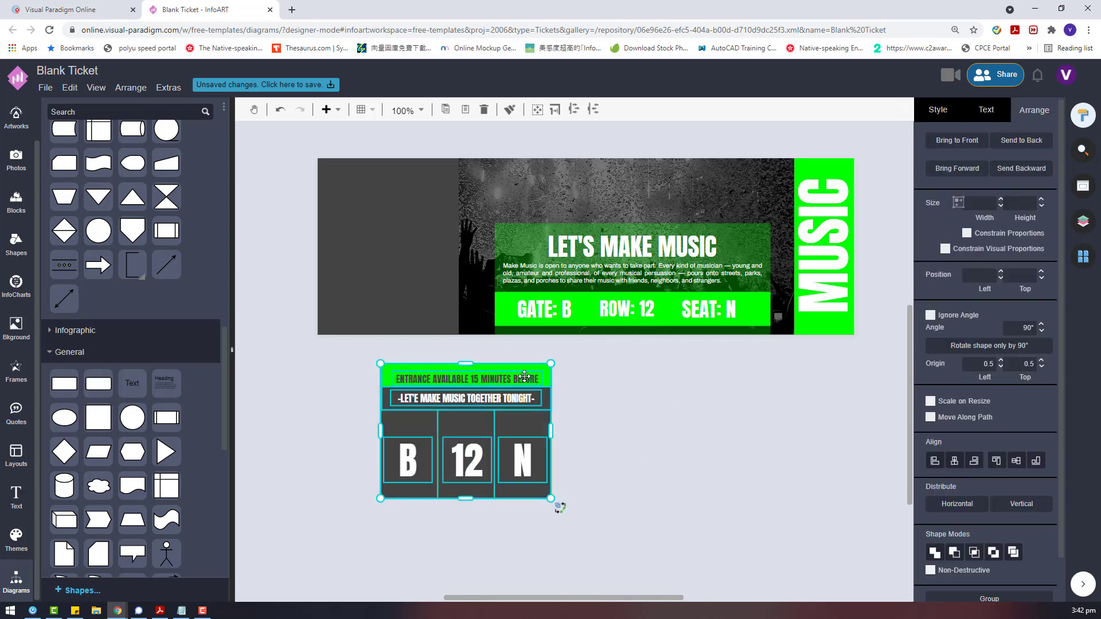
pyautogui.hotkey('ctrl', 'g')
pyautogui.moveTo(528, 374); pyautogui.dragTo(453, 364)
pyautogui.moveTo(532, 438); pyautogui.dragTo(438, 293)
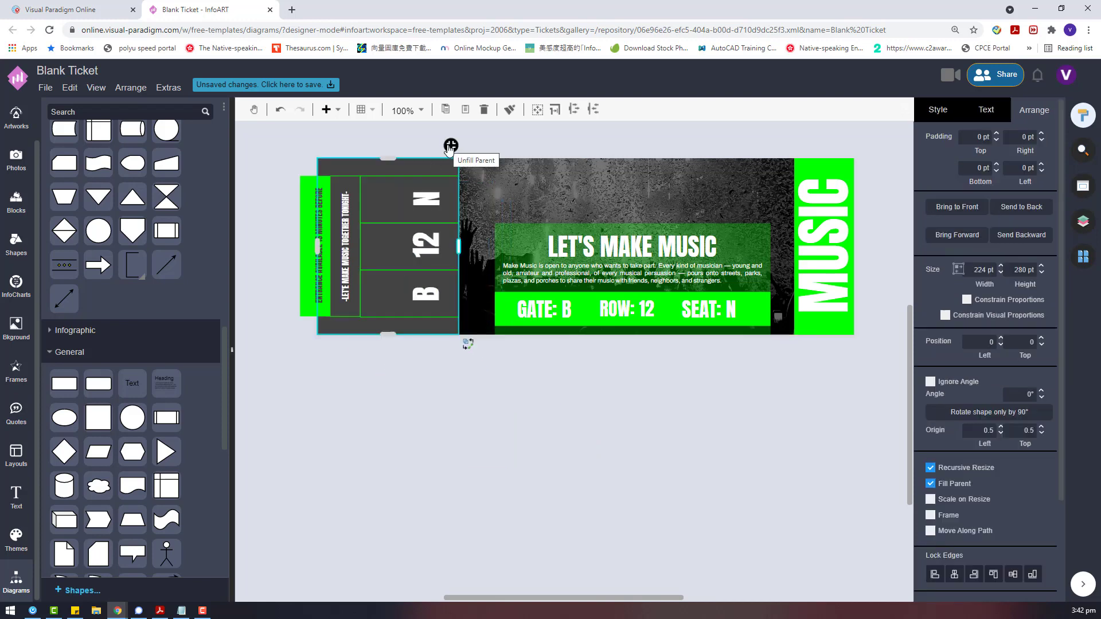
pyautogui.click(466, 387)
pyautogui.hotkey('ctrl', 'z')
pyautogui.hotkey('ctrl', 'z')
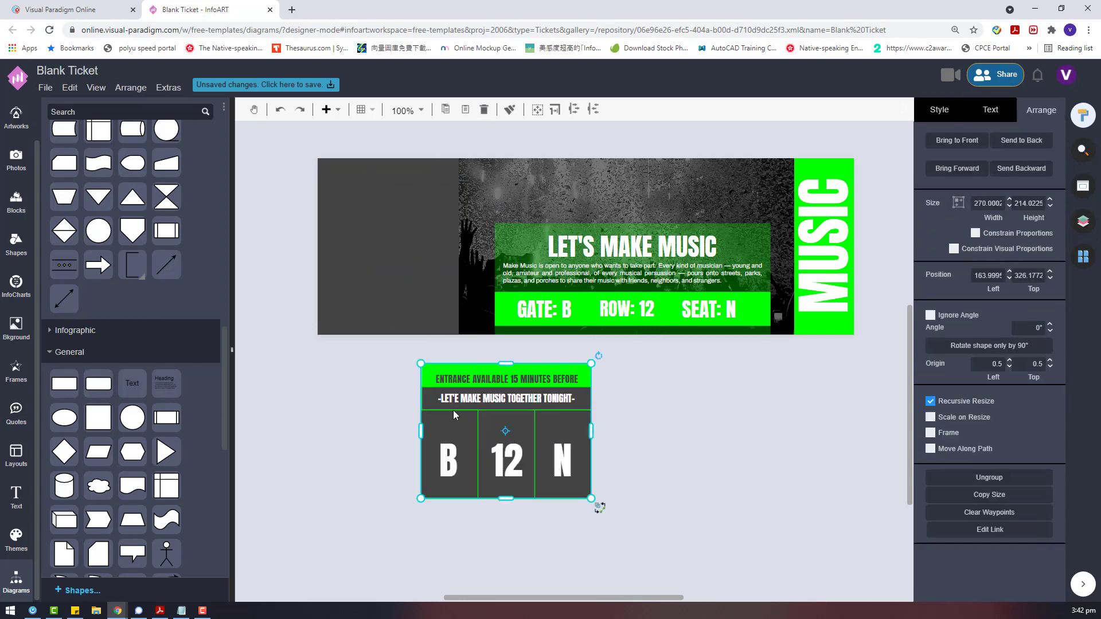
# Ungroup the horizontal stub so its texts and boxes can be handled separately.
pyautogui.click(608, 422)
pyautogui.rightClick(584, 436)
pyautogui.click(640, 457)
pyautogui.click(622, 385)
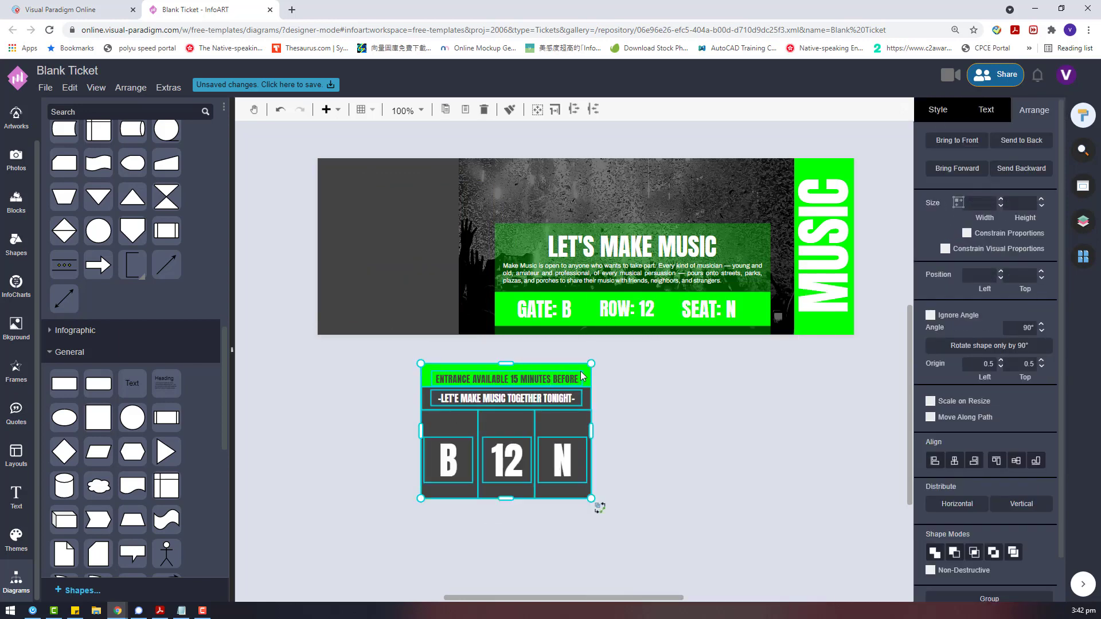
# Move the entrance line, the slogan and the characters N, 12 and B out of the stub to its right.
pyautogui.click(552, 382)
pyautogui.keyDown('shift'); pyautogui.click(522, 396); pyautogui.keyUp('shift')
pyautogui.moveTo(540, 384); pyautogui.dragTo(814, 389)
pyautogui.moveTo(562, 459); pyautogui.dragTo(755, 459)
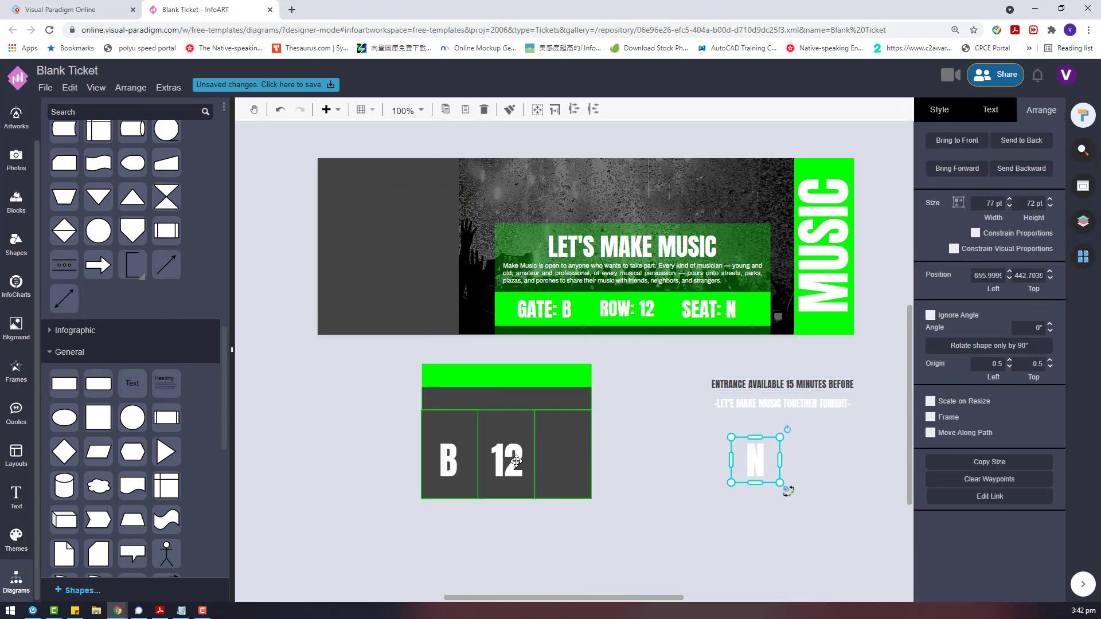
pyautogui.moveTo(508, 459); pyautogui.dragTo(693, 453)
pyautogui.moveTo(449, 460); pyautogui.dragTo(682, 454)
# Group the empty stub boxes, rotate them a quarter turn counterclockwise and place them on the ticket's dark left panel.
pyautogui.moveTo(620, 514); pyautogui.dragTo(330, 345)
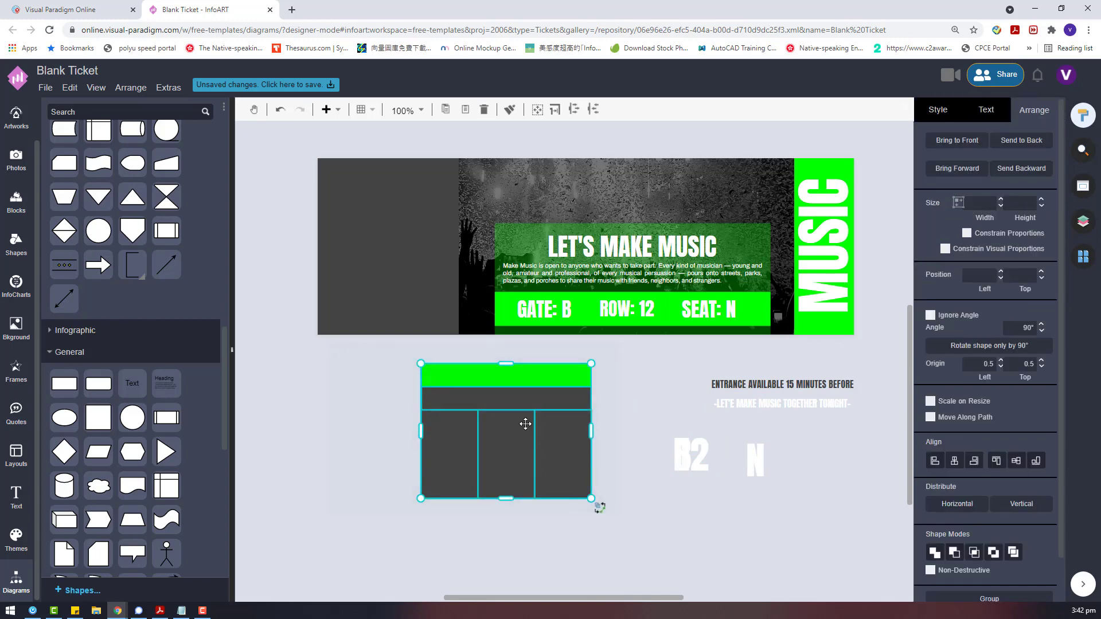
pyautogui.hotkey('ctrl', 'g')
pyautogui.moveTo(598, 352); pyautogui.dragTo(451, 360)
pyautogui.moveTo(507, 431); pyautogui.dragTo(391, 247)
pyautogui.click(446, 139)
pyautogui.click(382, 218)
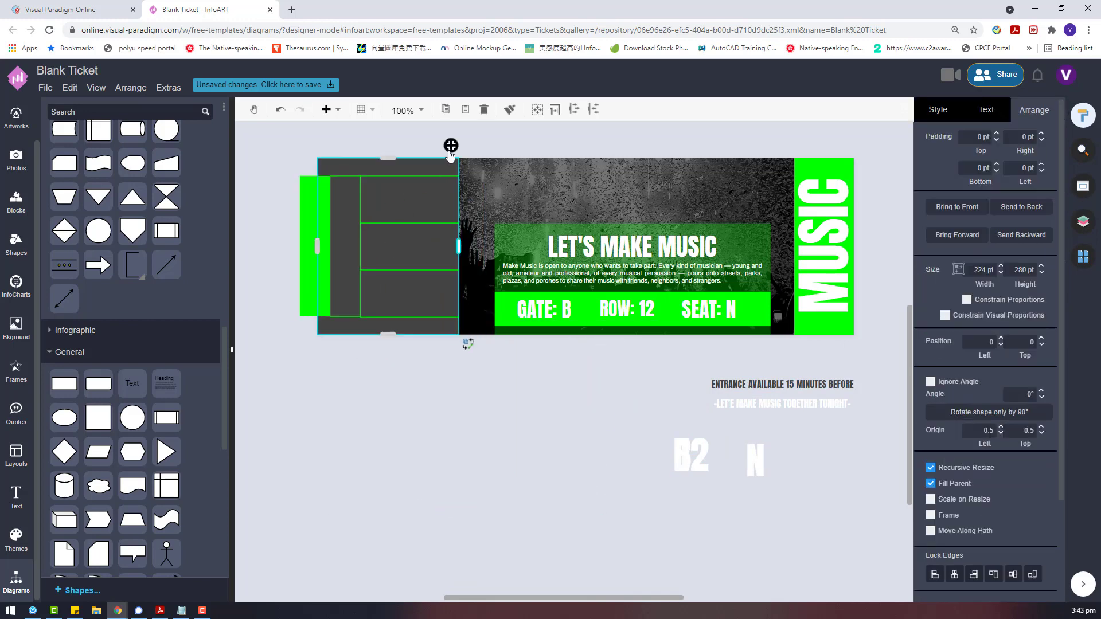
# Move the rotated box group down off the dark panel and ungroup it.
pyautogui.click(341, 227)
pyautogui.moveTo(341, 226); pyautogui.dragTo(376, 349)
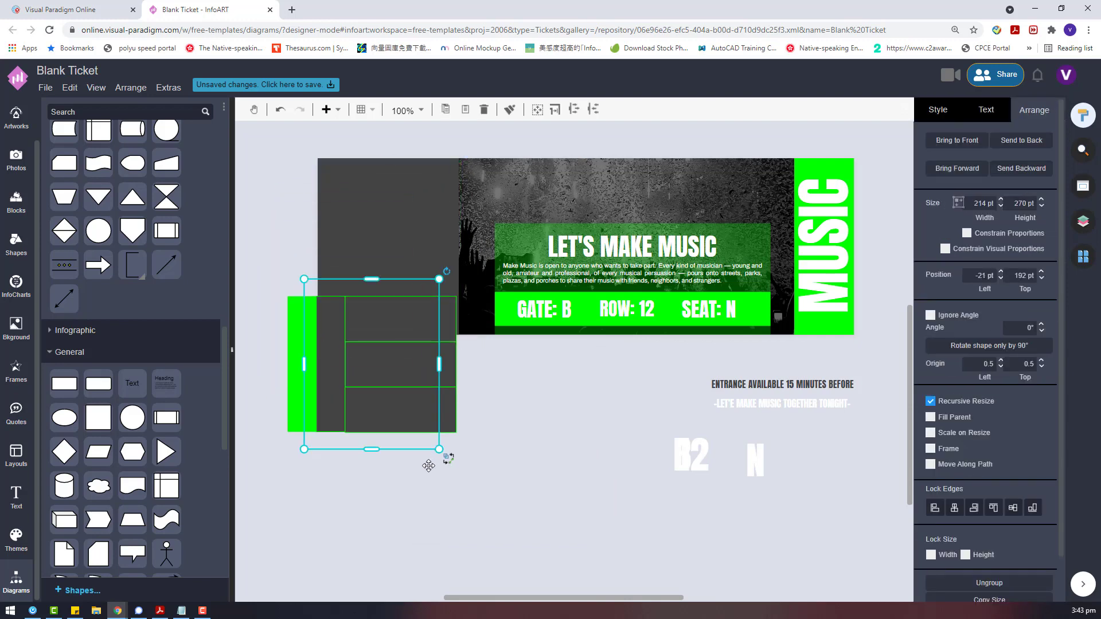
pyautogui.rightClick(376, 350)
pyautogui.click(429, 456)
# Move the rotated boxes back onto the dark left panel and narrow them to the panel's width.
pyautogui.moveTo(266, 275); pyautogui.dragTo(459, 448)
pyautogui.moveTo(357, 331); pyautogui.dragTo(365, 236)
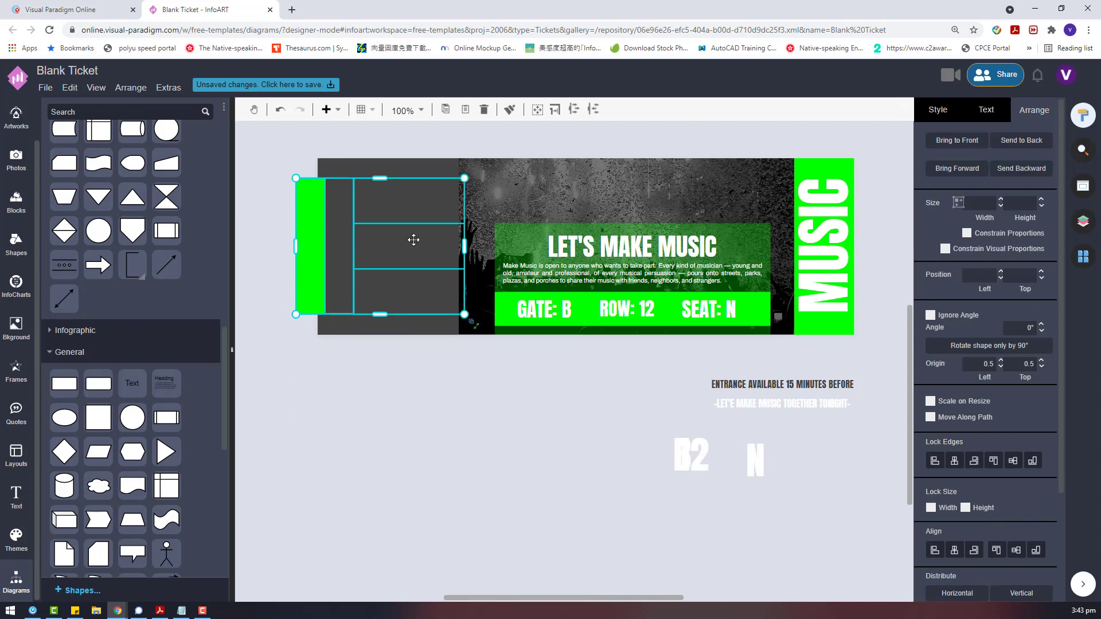
pyautogui.moveTo(296, 247); pyautogui.dragTo(320, 249)
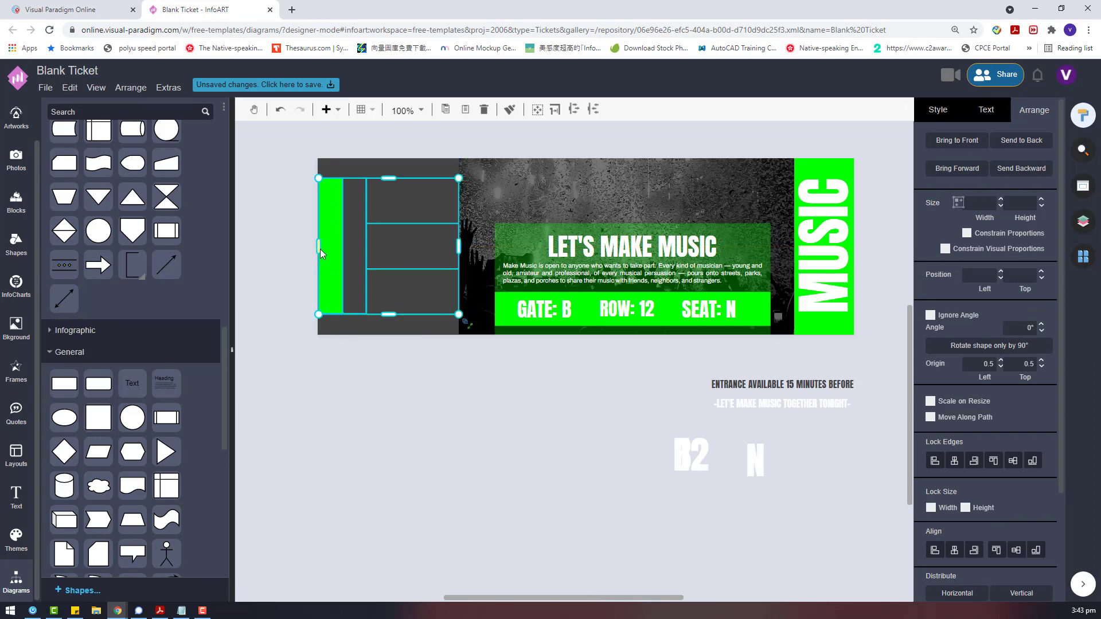
pyautogui.click(297, 262)
# Nudge the rotated boxes left and widen them slightly so they span the dark left panel's width.
pyautogui.scroll(2, 319, 225)
pyautogui.scroll(-1, 285, 180)
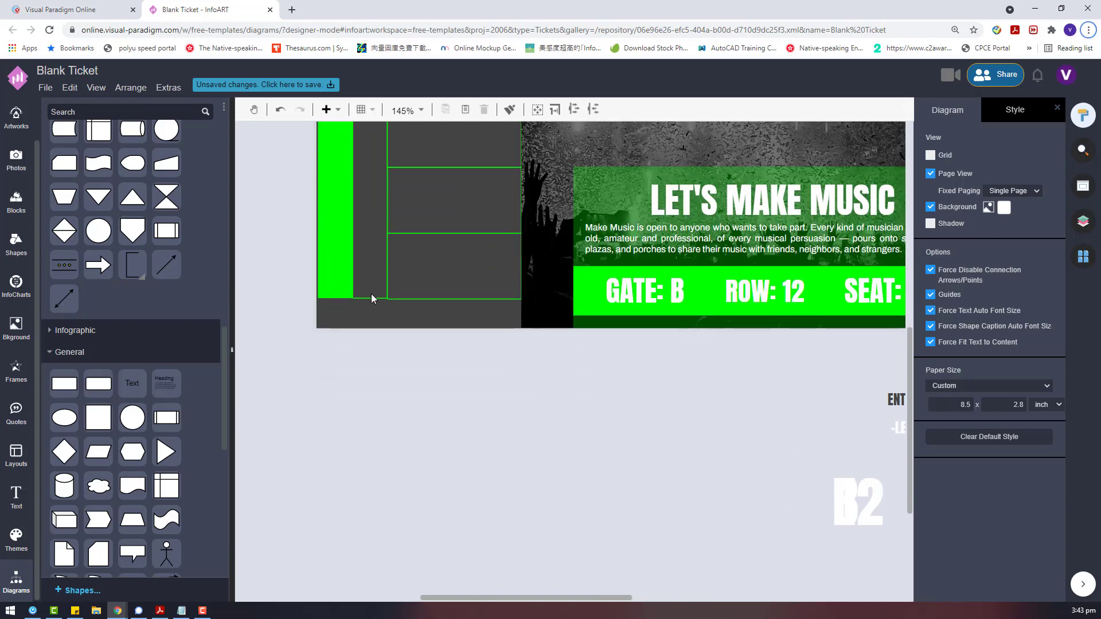
pyautogui.scroll(4, 371, 297)
pyautogui.click(419, 476)
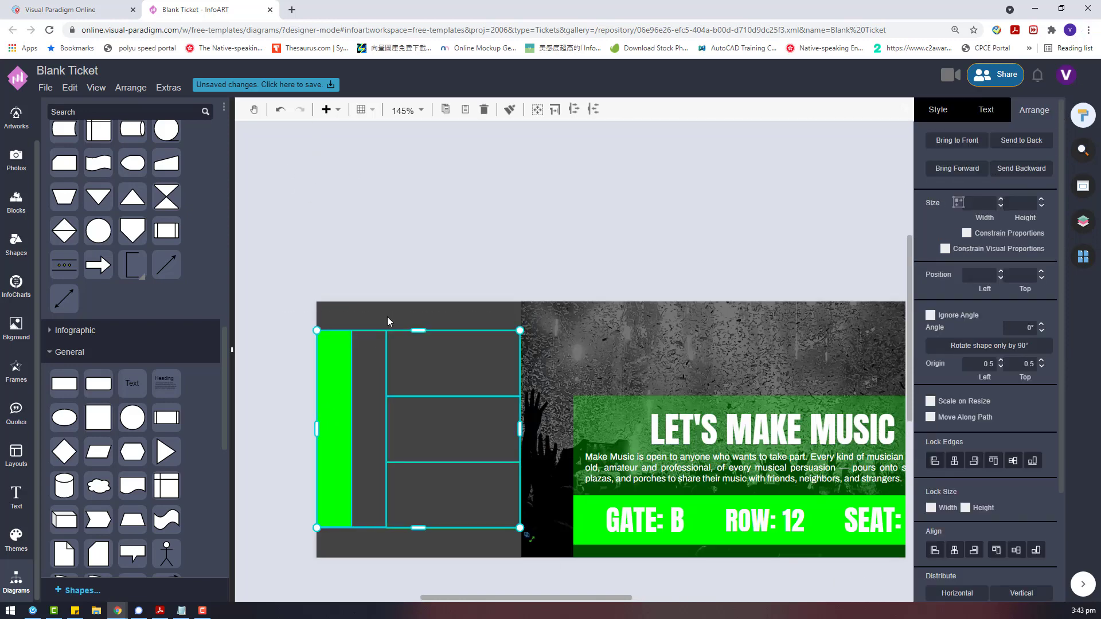
pyautogui.moveTo(280, 311); pyautogui.dragTo(549, 569)
pyautogui.press('Left')
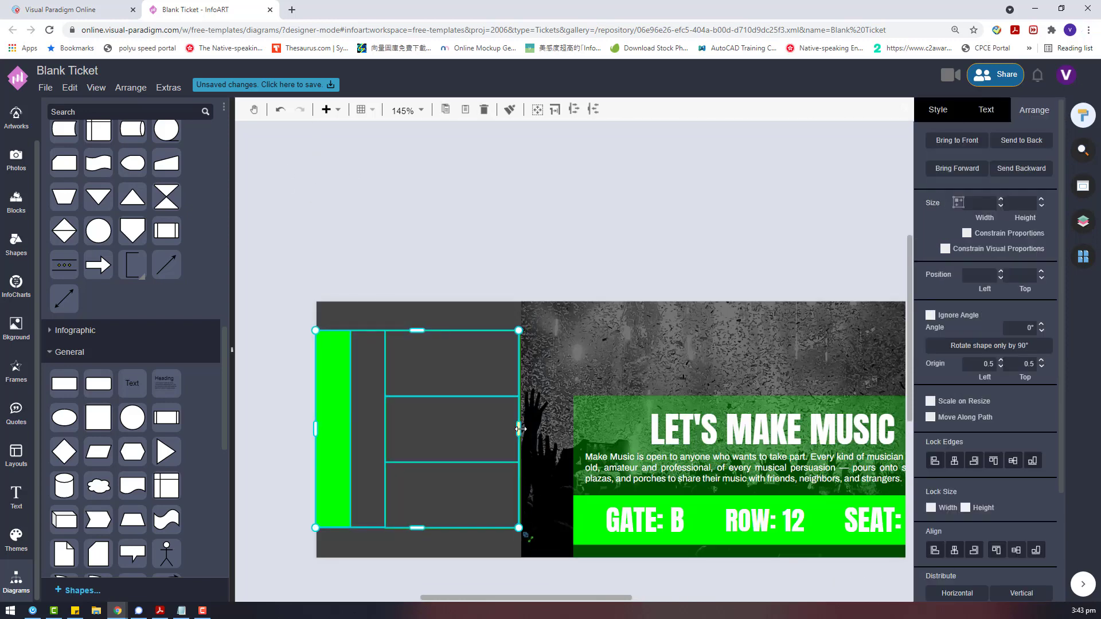
pyautogui.moveTo(521, 429); pyautogui.dragTo(523, 429)
pyautogui.click(450, 299)
pyautogui.moveTo(287, 330); pyautogui.dragTo(587, 538)
# Stretch the rotated boxes downward and upward so they cover the dark left panel's height.
pyautogui.scroll(-1, 406, 470)
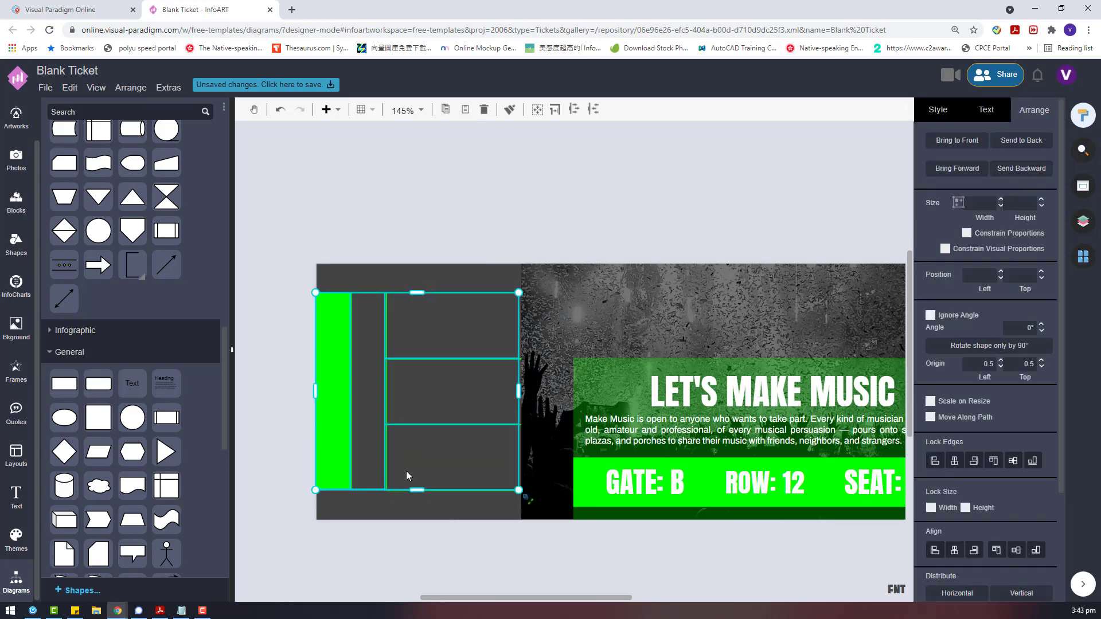
pyautogui.scroll(-3, 406, 476)
pyautogui.moveTo(417, 357); pyautogui.dragTo(414, 385)
pyautogui.scroll(1, 393, 275)
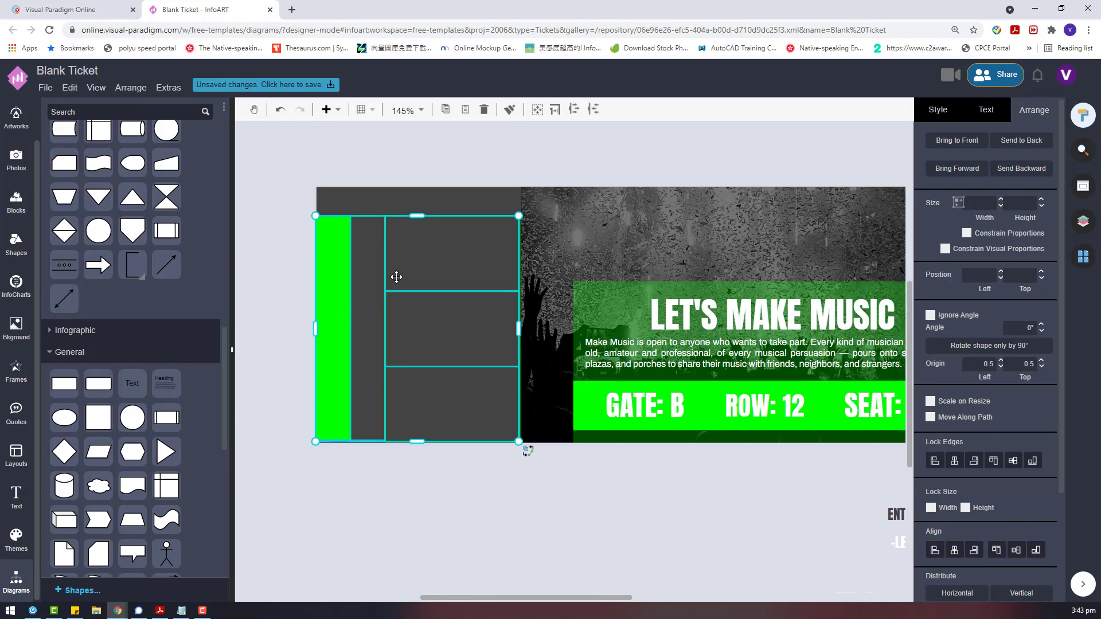
pyautogui.moveTo(415, 217); pyautogui.dragTo(417, 191)
pyautogui.click(493, 503)
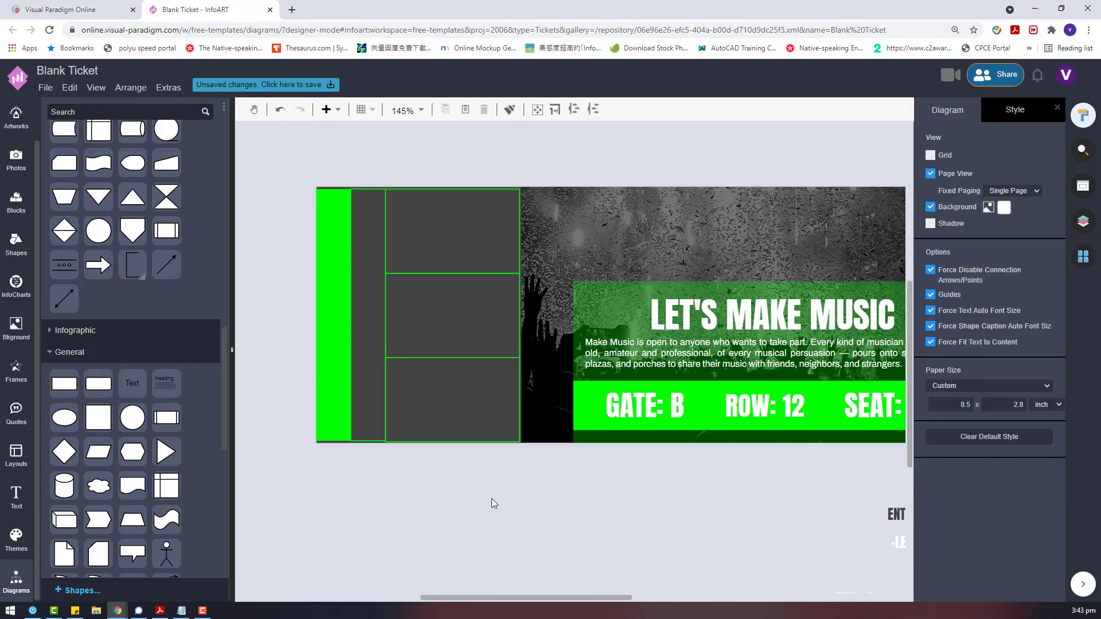
# Extend the upper edge of all the stub boxes so it sits flush with the ticket's top edge.
pyautogui.moveTo(287, 160); pyautogui.dragTo(529, 457)
pyautogui.click(538, 489)
pyautogui.click(416, 230)
pyautogui.moveTo(288, 153); pyautogui.dragTo(551, 451)
pyautogui.moveTo(417, 189); pyautogui.dragTo(416, 185)
pyautogui.moveTo(264, 140); pyautogui.dragTo(549, 450)
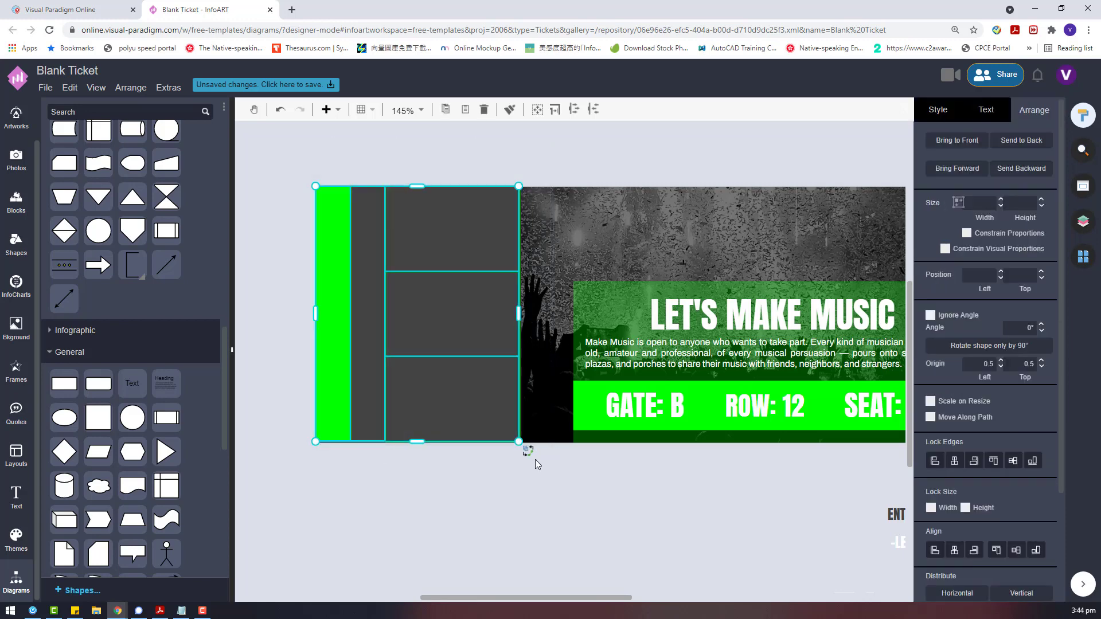
pyautogui.click(535, 459)
pyautogui.moveTo(292, 185); pyautogui.dragTo(357, 449)
pyautogui.click(476, 453)
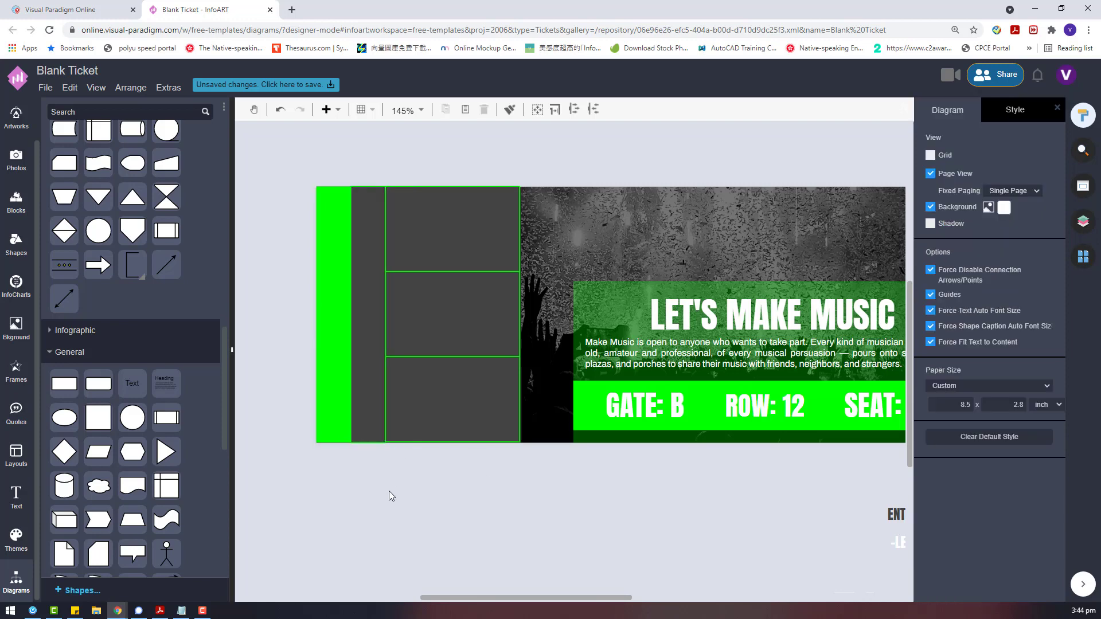
# Fine-tune the green strip's side edges against the ticket's left edge and the adjoining narrow box.
pyautogui.scroll(4, 389, 495)
pyautogui.click(328, 393)
pyautogui.moveTo(333, 400); pyautogui.dragTo(389, 401)
pyautogui.hscroll(-3, 527, 579)
pyautogui.click(389, 400)
pyautogui.click(471, 393)
pyautogui.moveTo(464, 401); pyautogui.dragTo(463, 401)
pyautogui.click(516, 441)
pyautogui.scroll(3, 497, 447)
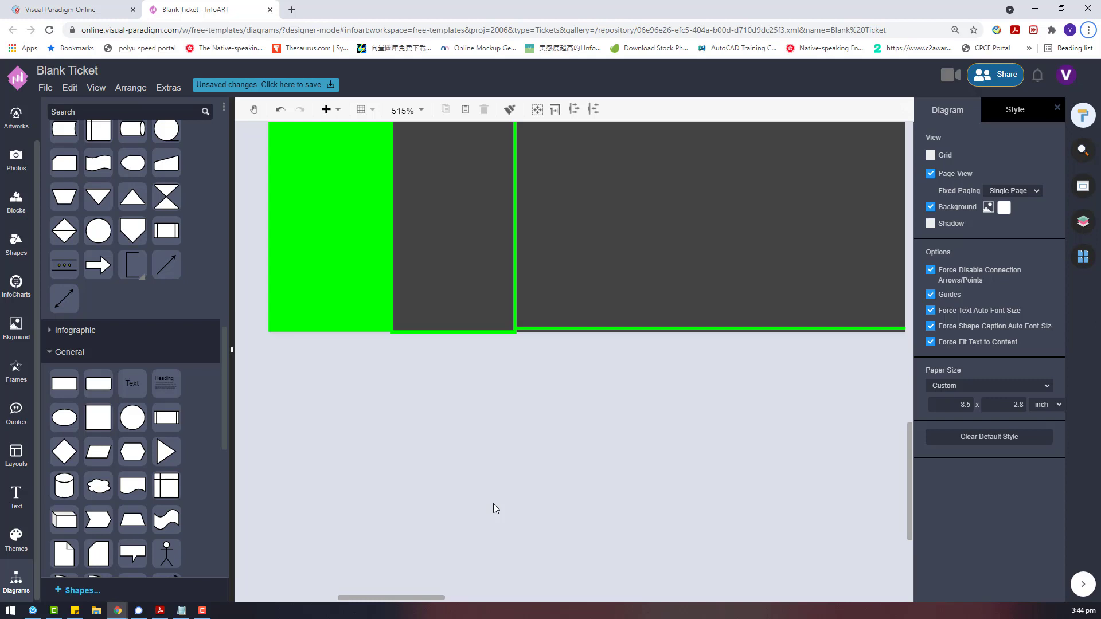
# Shorten the narrow box beside the green strip to a height of 280 pt.
pyautogui.click(492, 256)
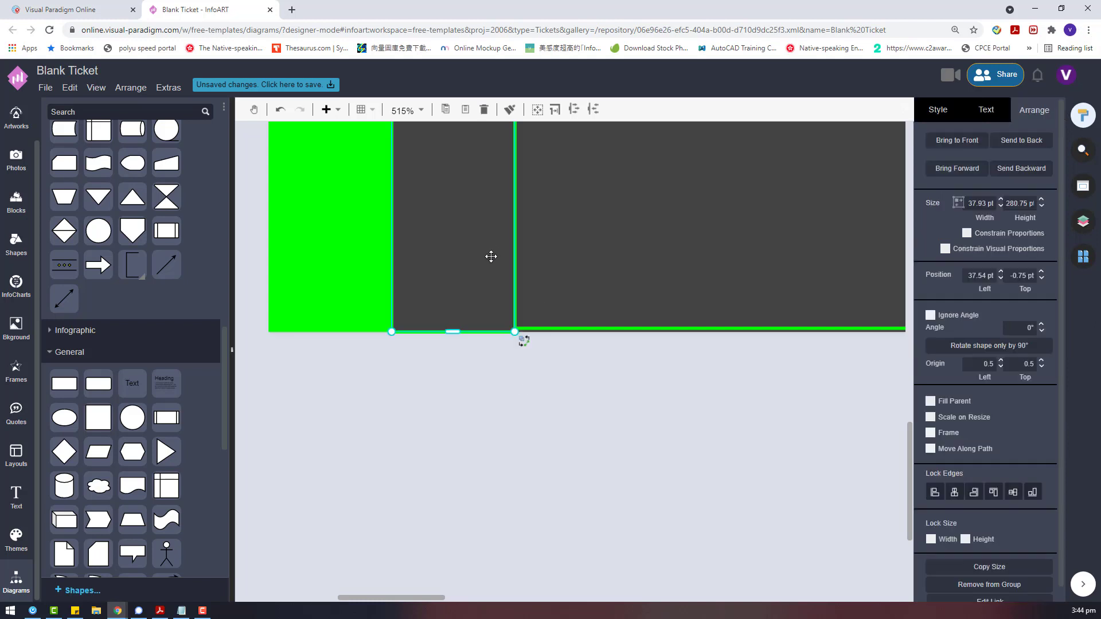
pyautogui.moveTo(452, 331); pyautogui.dragTo(459, 328)
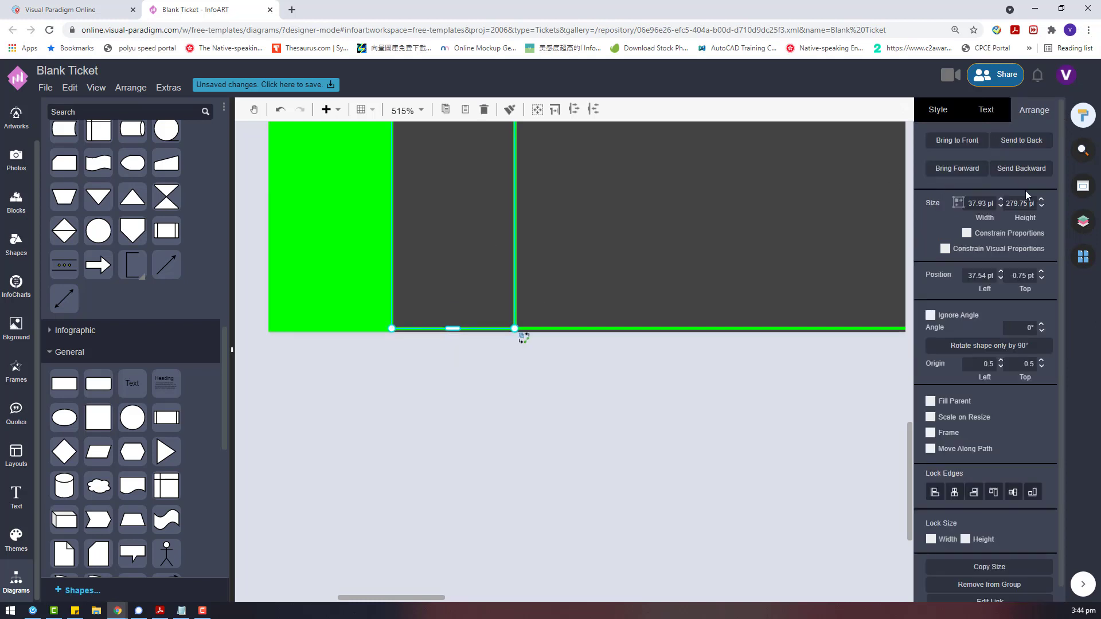
pyautogui.click(1041, 200)
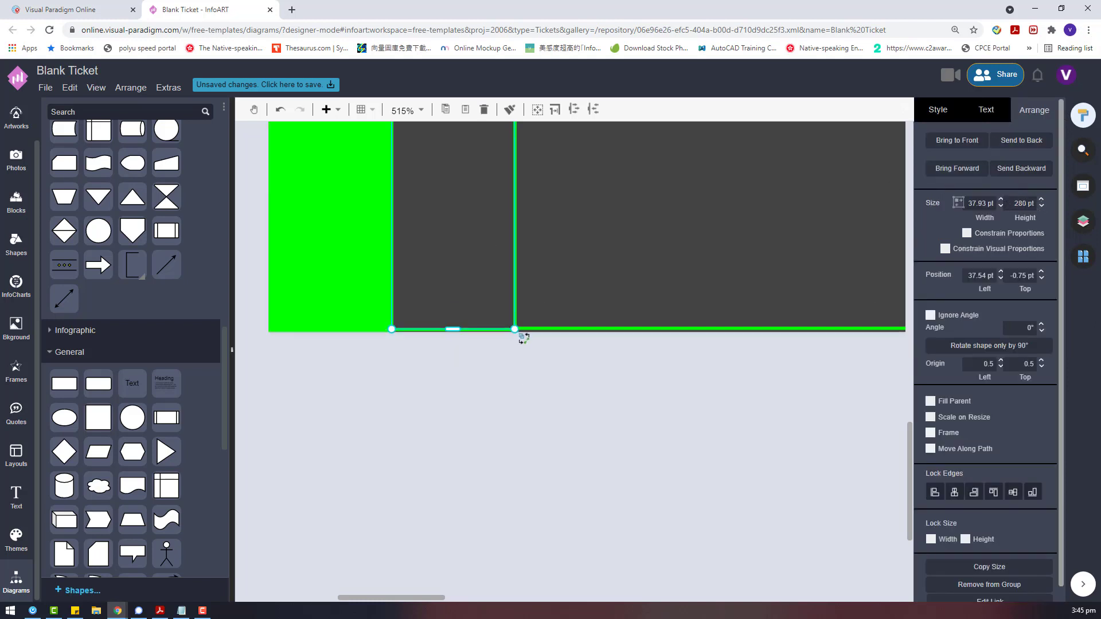
pyautogui.click(528, 431)
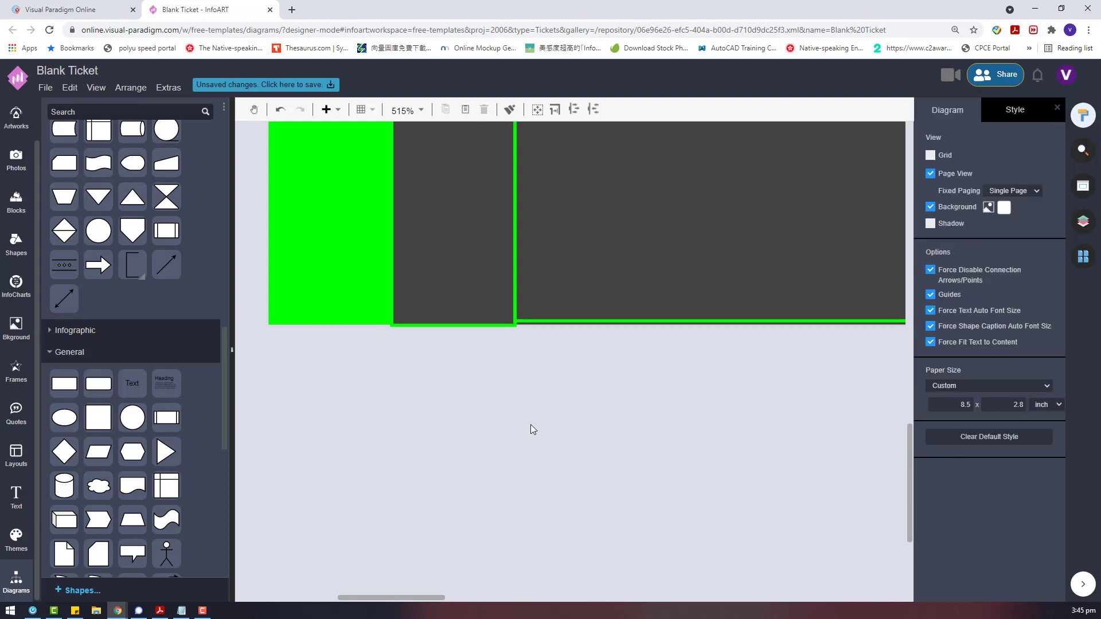
pyautogui.scroll(4, 378, 330)
pyautogui.scroll(-5, 749, 314)
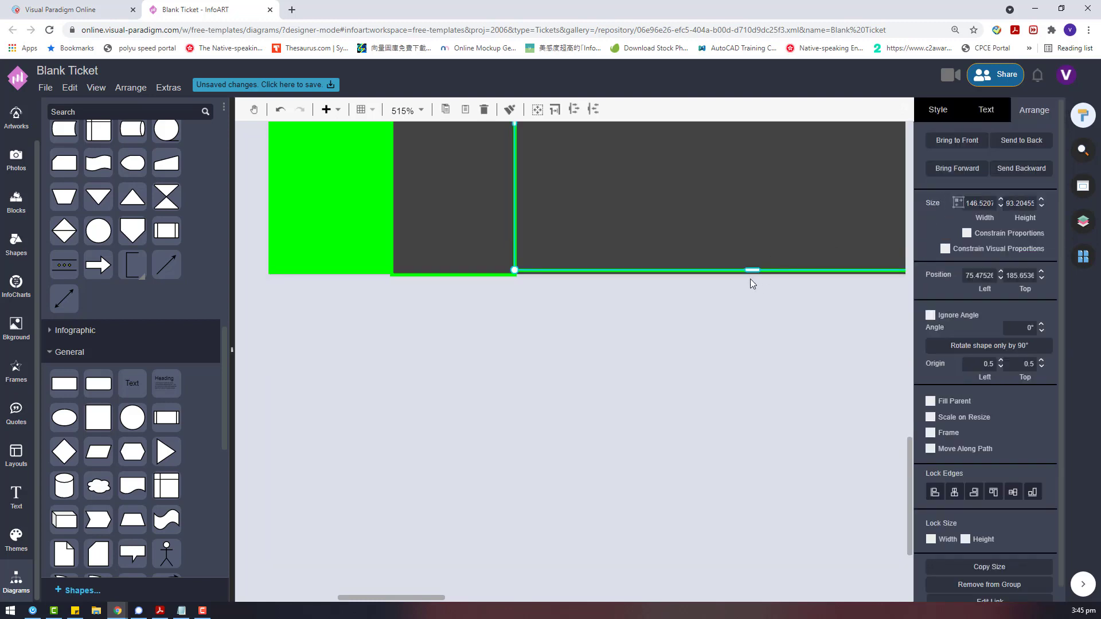
# Lower the three large stub boxes slightly so their bottom line meets the ticket's bottom edge.
pyautogui.click(715, 273)
pyautogui.scroll(-8, 716, 273)
pyautogui.click(799, 333)
pyautogui.moveTo(826, 310); pyautogui.dragTo(752, 452)
pyautogui.click(643, 243)
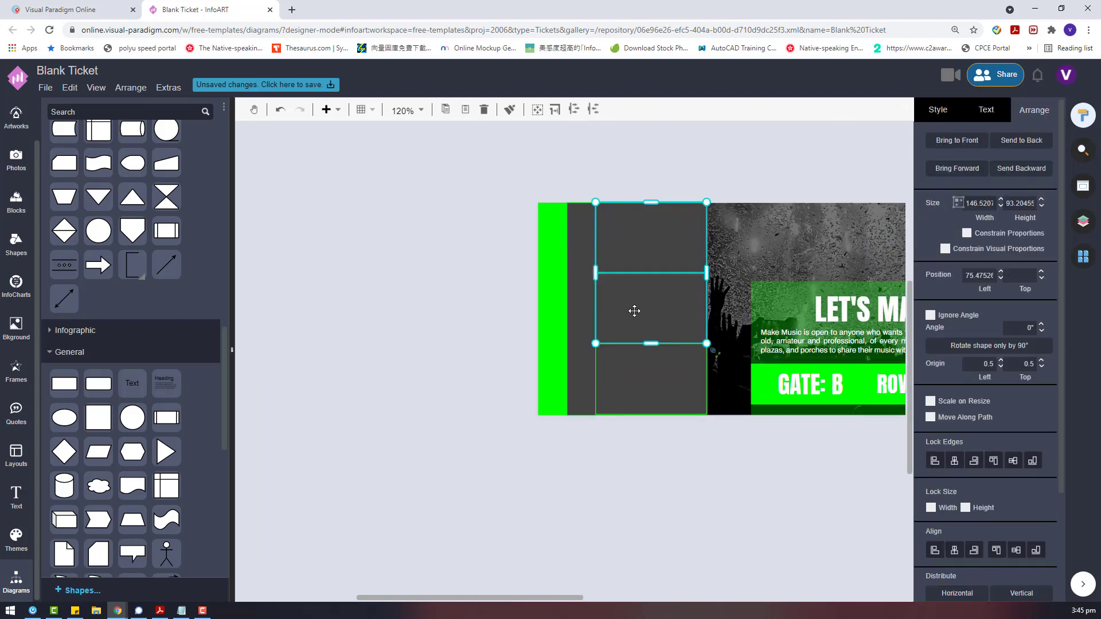
pyautogui.click(711, 441)
# Nudge the narrow box down so its top position is 0.25 pt.
pyautogui.scroll(4, 713, 352)
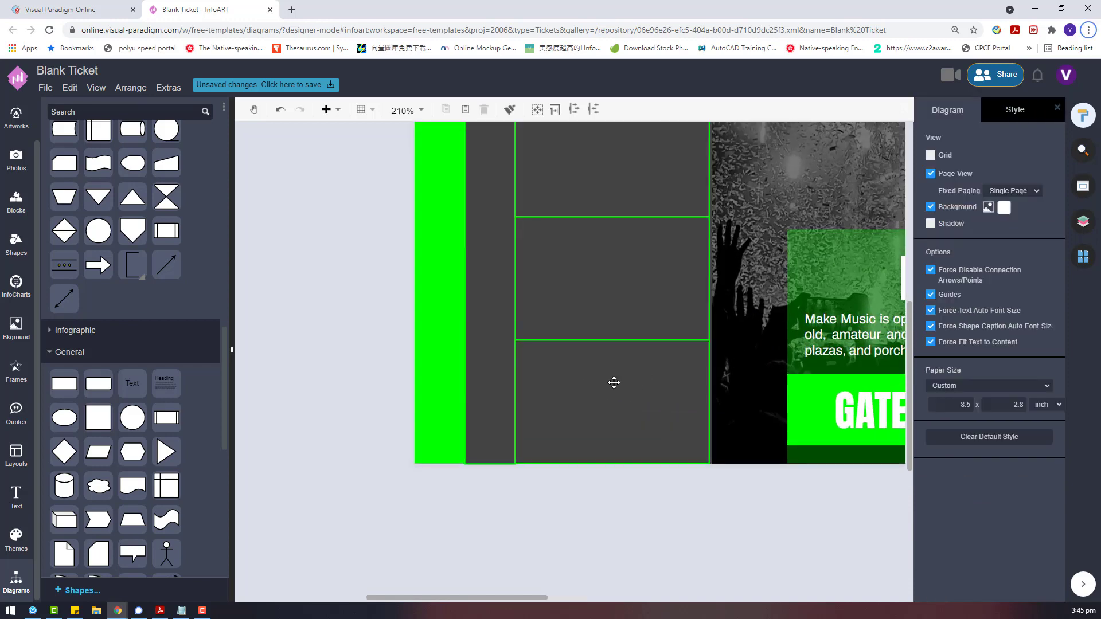
pyautogui.scroll(2, 614, 381)
pyautogui.click(494, 302)
pyautogui.press('Down')
pyautogui.click(572, 181)
pyautogui.scroll(-3, 488, 263)
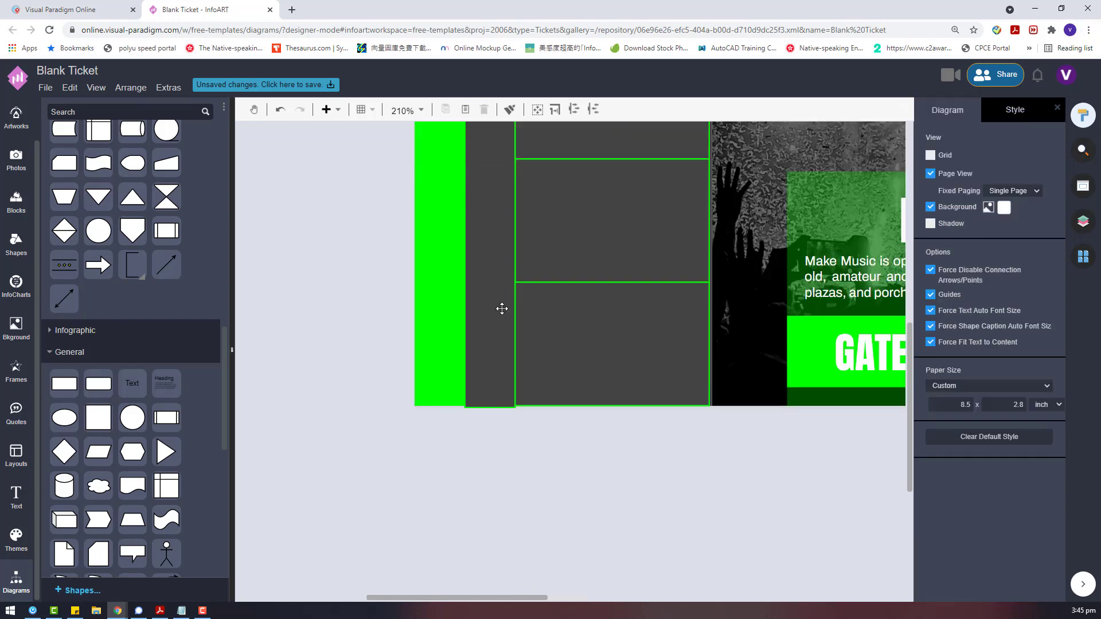
# Shorten the narrow box to a height of 279.75 pt and align the green strip's lower edge with the ticket.
pyautogui.scroll(4, 487, 440)
pyautogui.click(484, 376)
pyautogui.moveTo(485, 375); pyautogui.dragTo(504, 373)
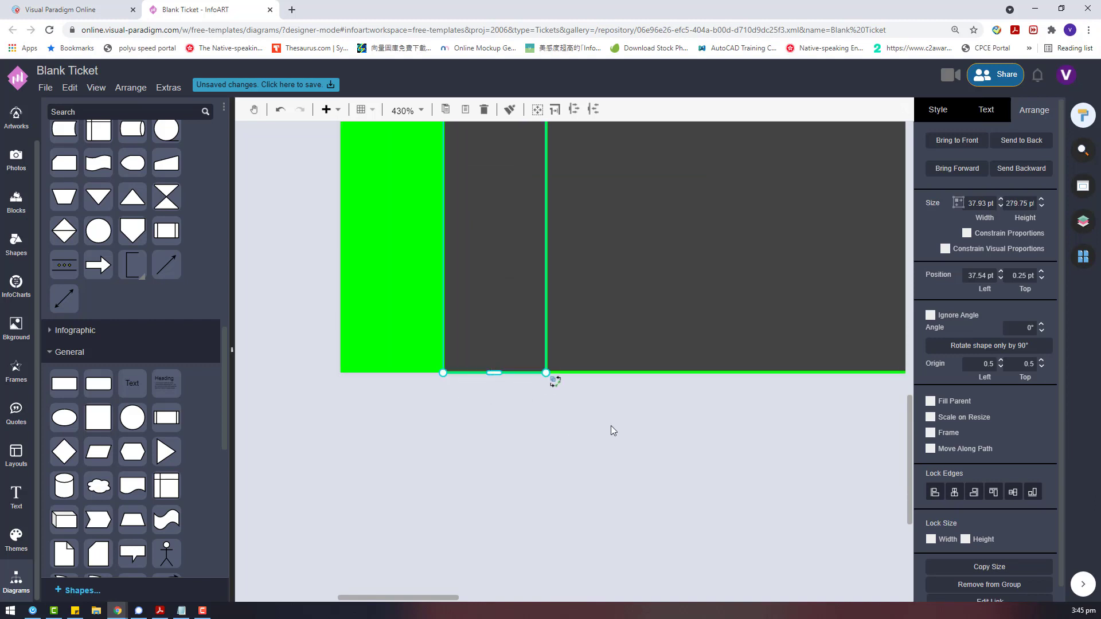
pyautogui.click(611, 426)
pyautogui.click(391, 374)
pyautogui.moveTo(392, 374); pyautogui.dragTo(391, 374)
pyautogui.click(597, 420)
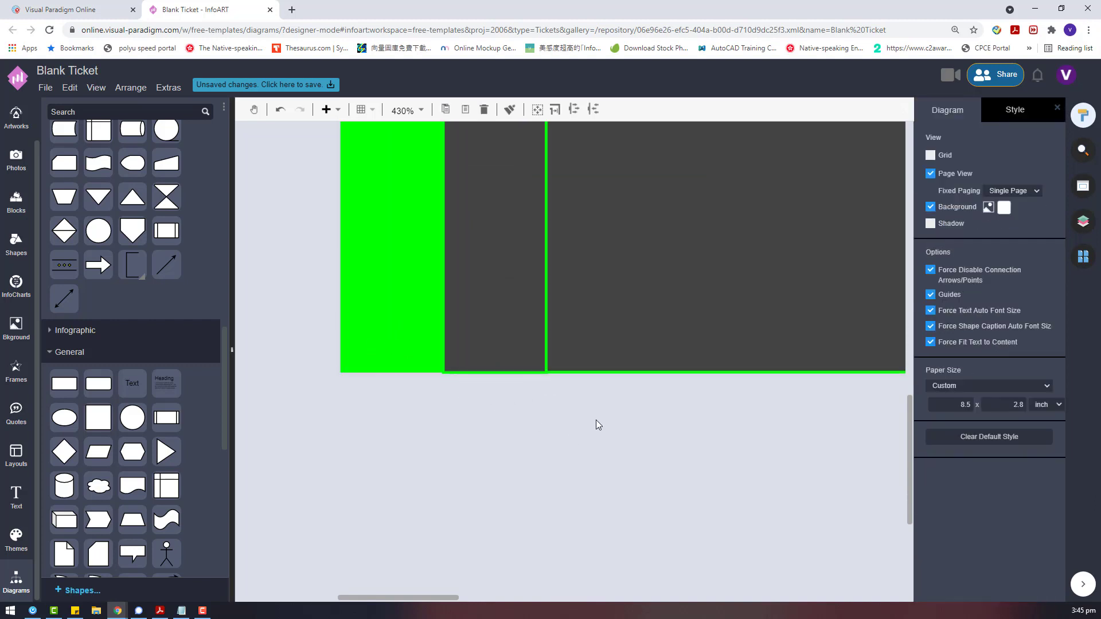
pyautogui.scroll(5, 563, 398)
pyautogui.scroll(-6, 531, 336)
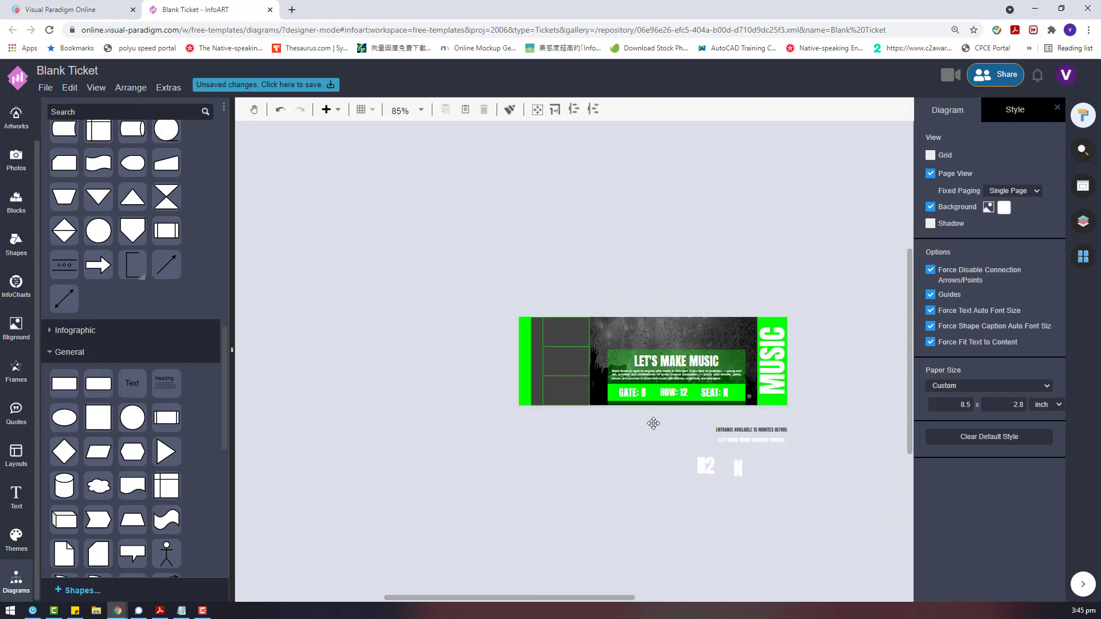
# Rotate the entrance line and the slogan a quarter turn counterclockwise, placing them on the green strip and the narrow box respectively.
pyautogui.click(711, 397)
pyautogui.moveTo(711, 395); pyautogui.dragTo(728, 370)
pyautogui.moveTo(731, 401); pyautogui.dragTo(414, 306)
pyautogui.click(771, 425)
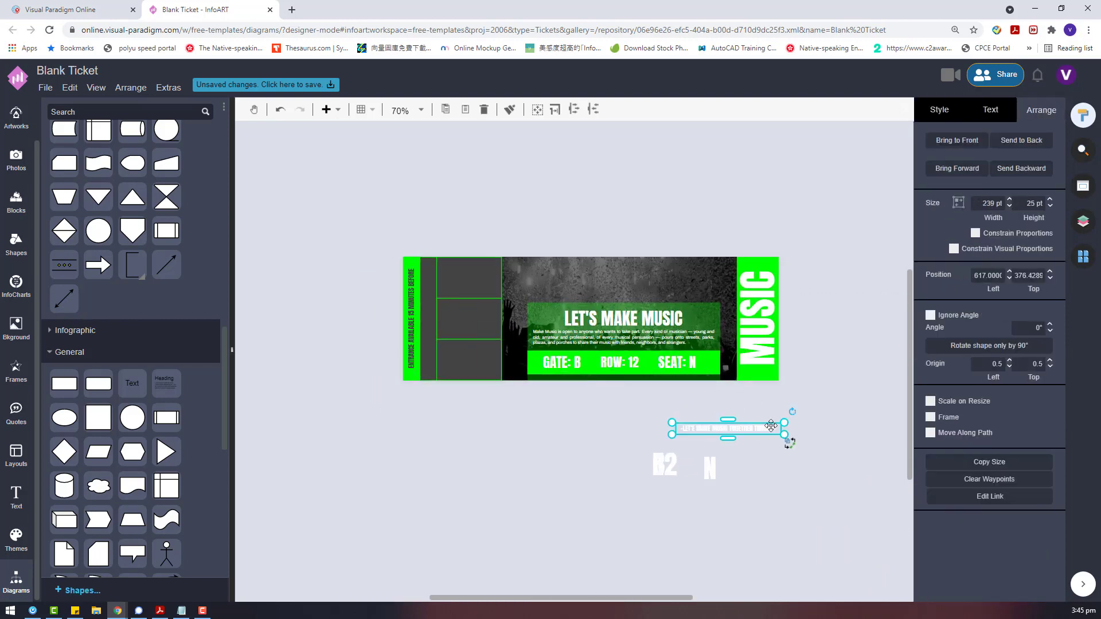
pyautogui.moveTo(790, 442); pyautogui.dragTo(428, 291)
pyautogui.click(597, 431)
# Rotate B, 12 and N by -90° and place them in the bottom, middle and top stub boxes respectively.
pyautogui.moveTo(665, 461); pyautogui.dragTo(539, 456)
pyautogui.click(512, 438)
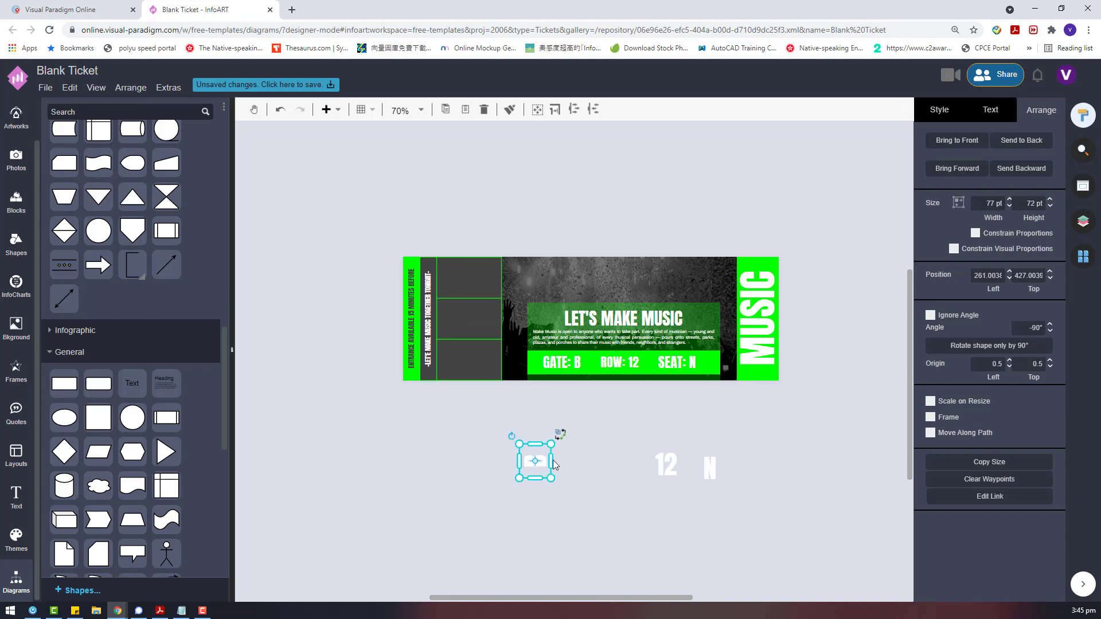
pyautogui.moveTo(473, 369); pyautogui.dragTo(469, 362)
pyautogui.click(668, 462)
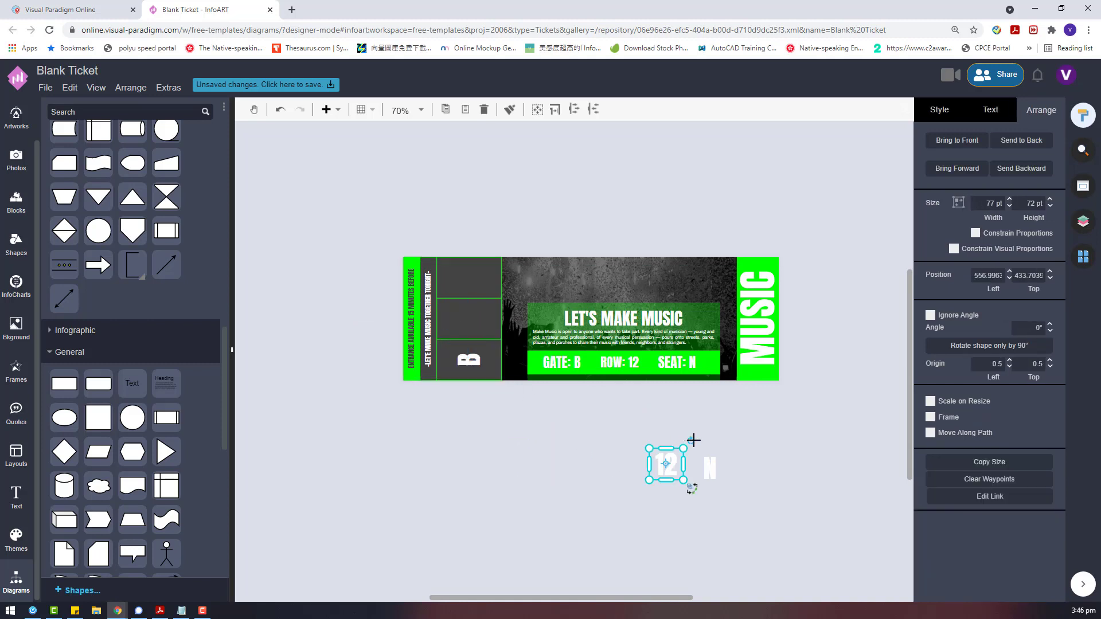
pyautogui.moveTo(668, 461); pyautogui.dragTo(471, 316)
pyautogui.click(445, 294)
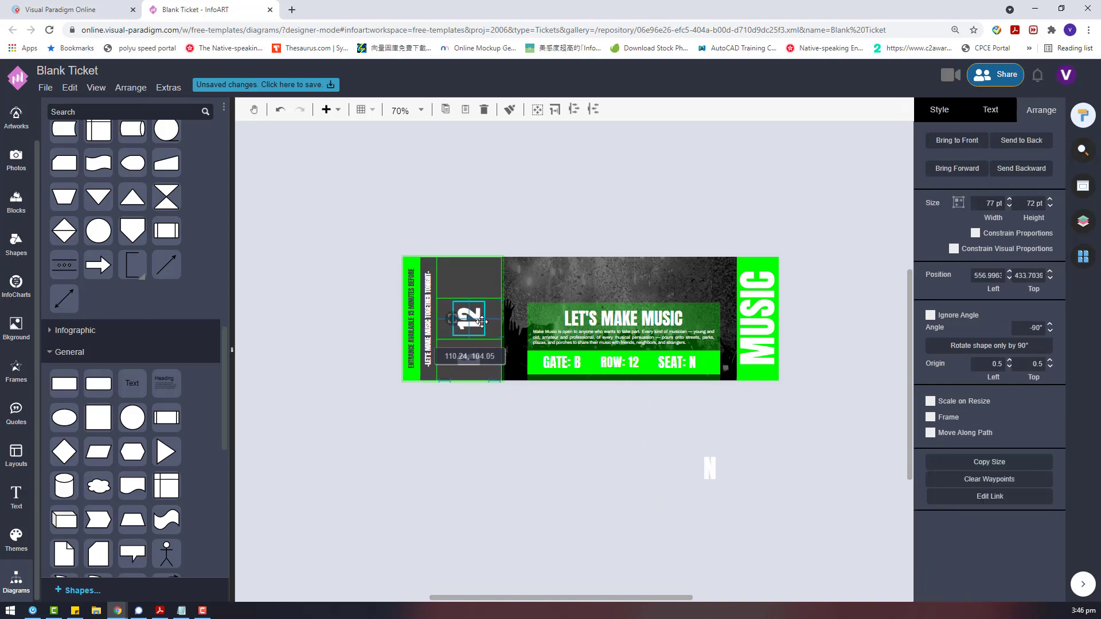
pyautogui.click(710, 469)
pyautogui.click(736, 492)
pyautogui.moveTo(710, 469); pyautogui.dragTo(481, 283)
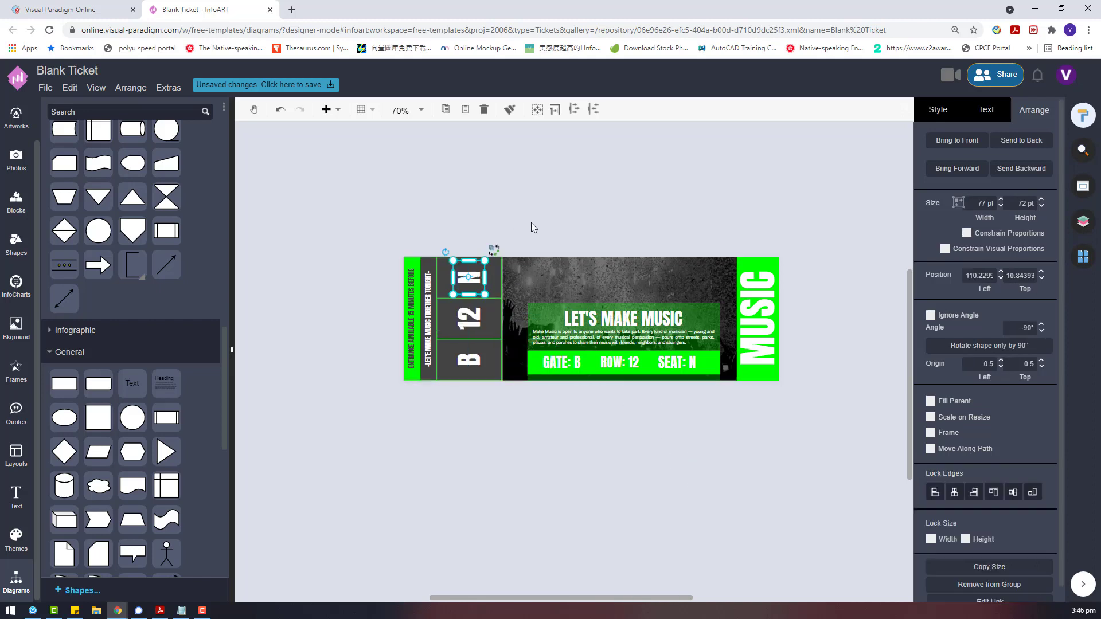
pyautogui.moveTo(445, 213); pyautogui.dragTo(497, 416)
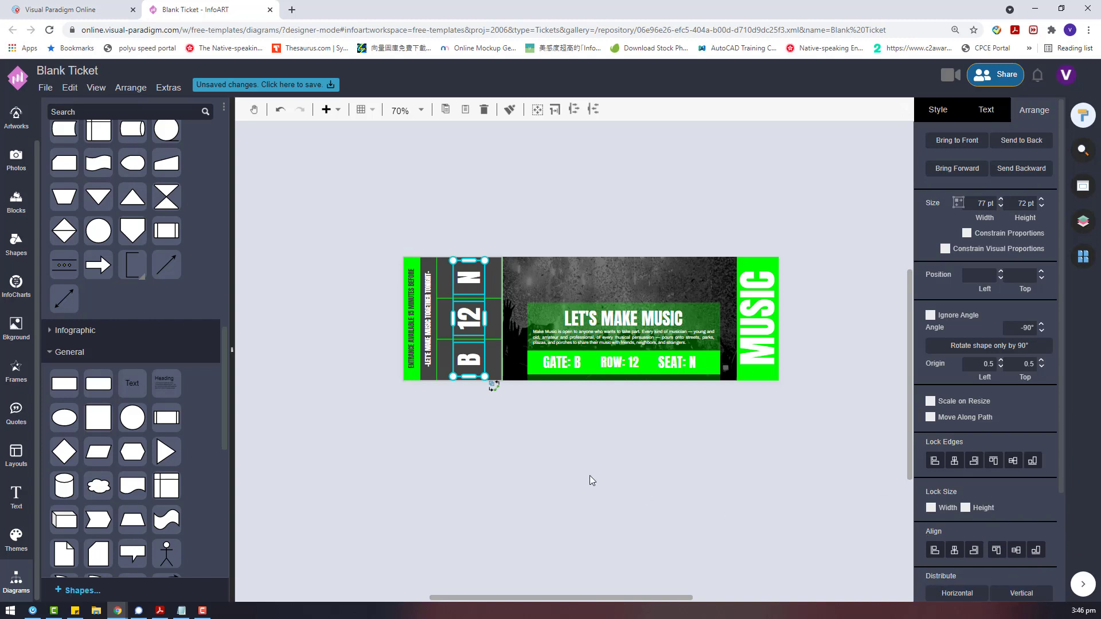
pyautogui.click(561, 407)
pyautogui.click(418, 315)
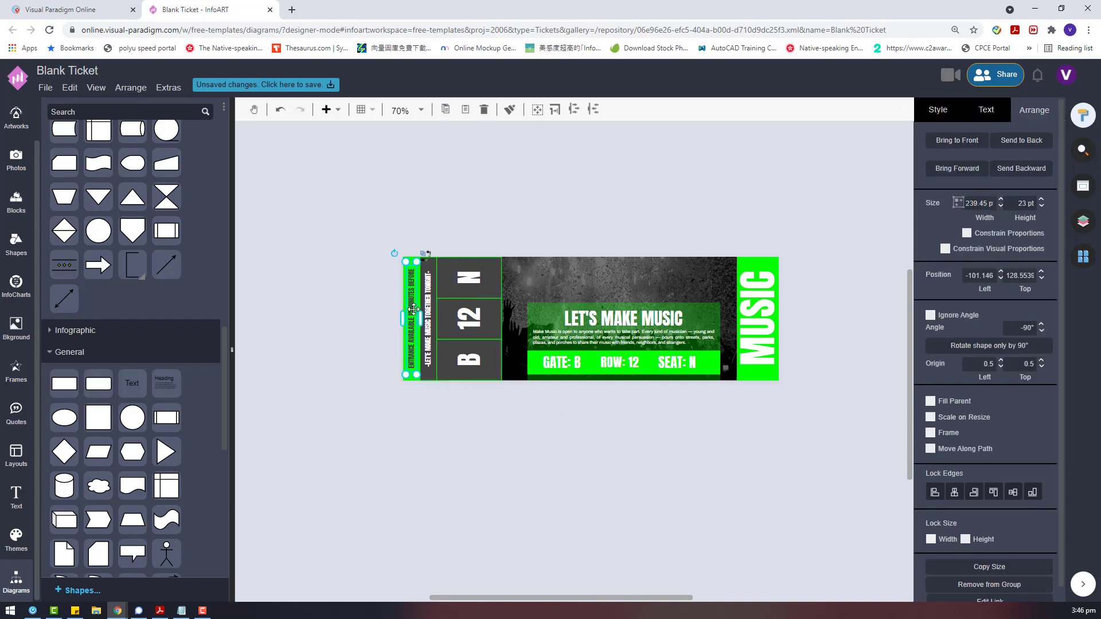
pyautogui.moveTo(361, 225); pyautogui.dragTo(346, 289)
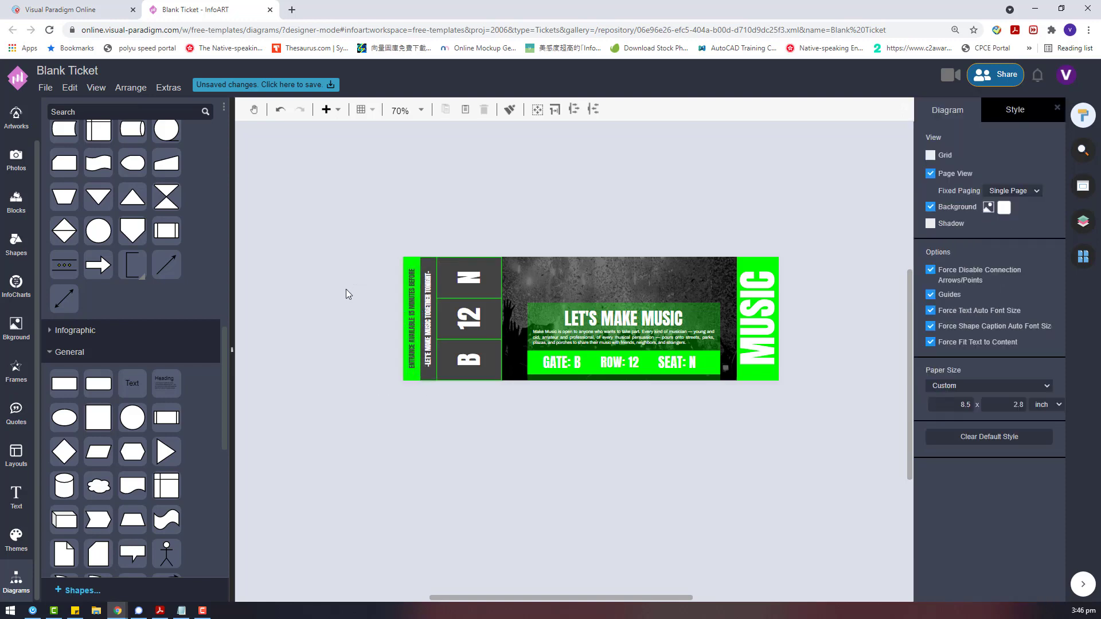
pyautogui.click(412, 312)
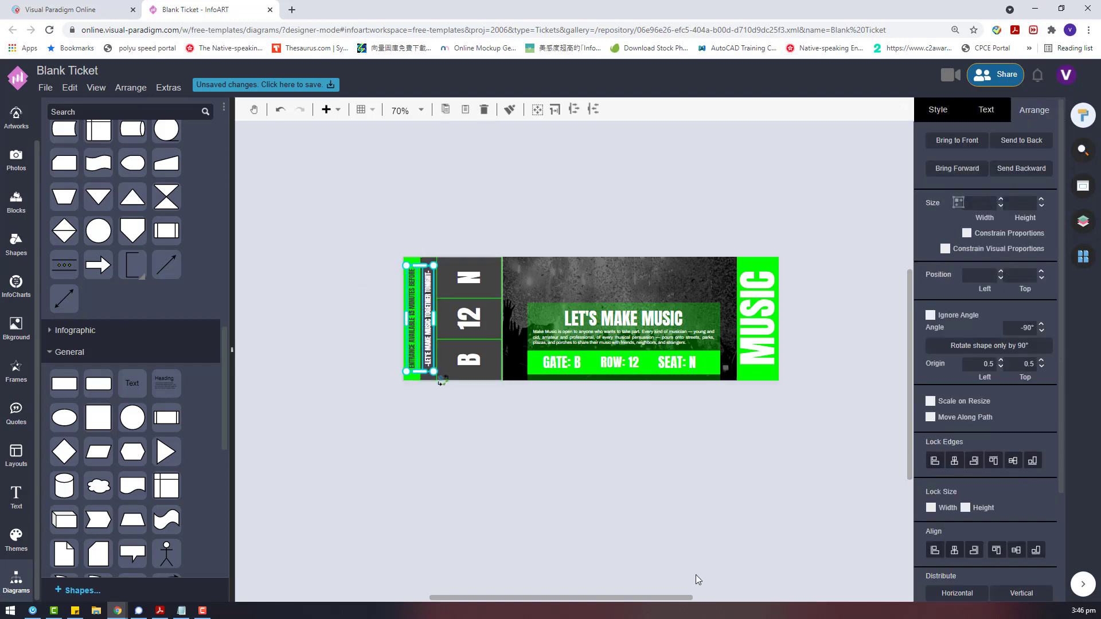
pyautogui.click(691, 493)
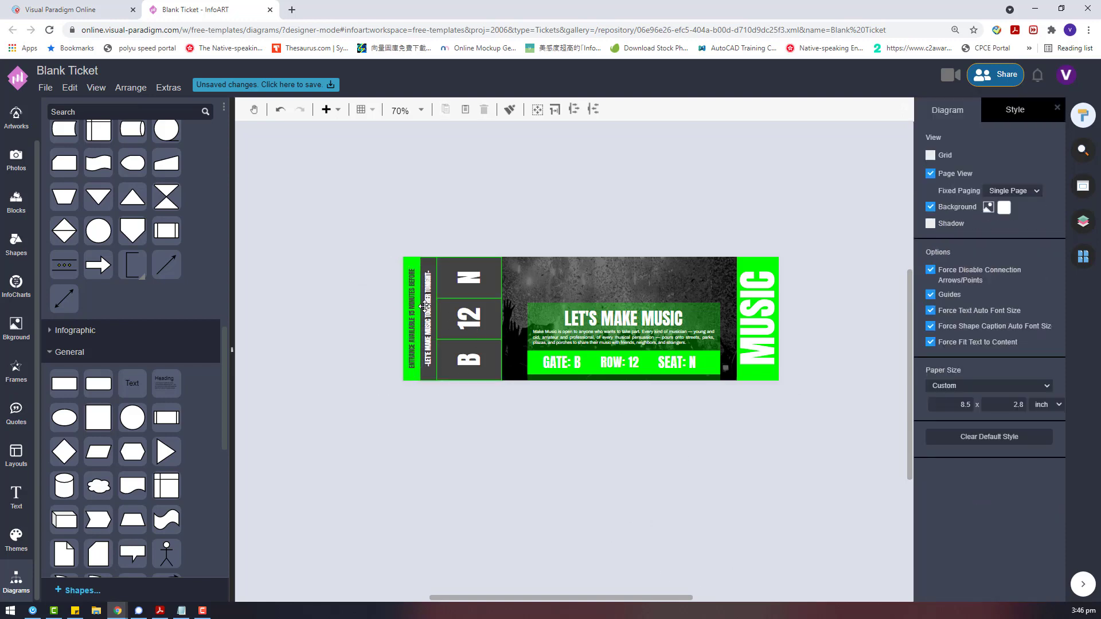
pyautogui.click(425, 308)
pyautogui.click(593, 405)
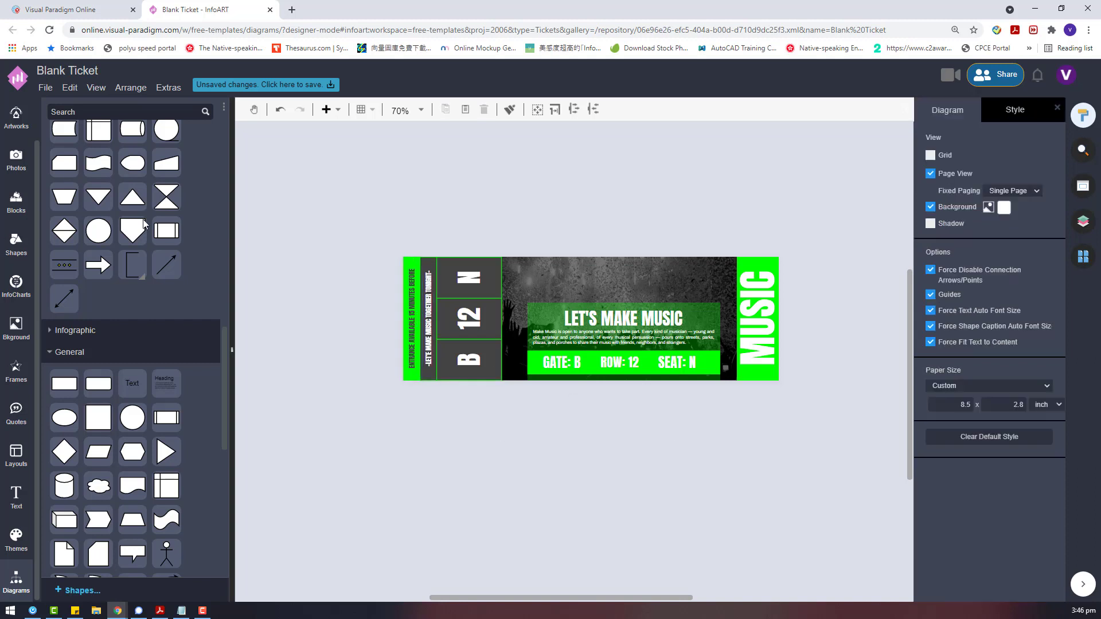
# Increase the font size of the stub characters B, 12 and N together to 75 pt.
pyautogui.click(464, 319)
pyautogui.keyDown('shift'); pyautogui.click(468, 359); pyautogui.keyUp('shift')
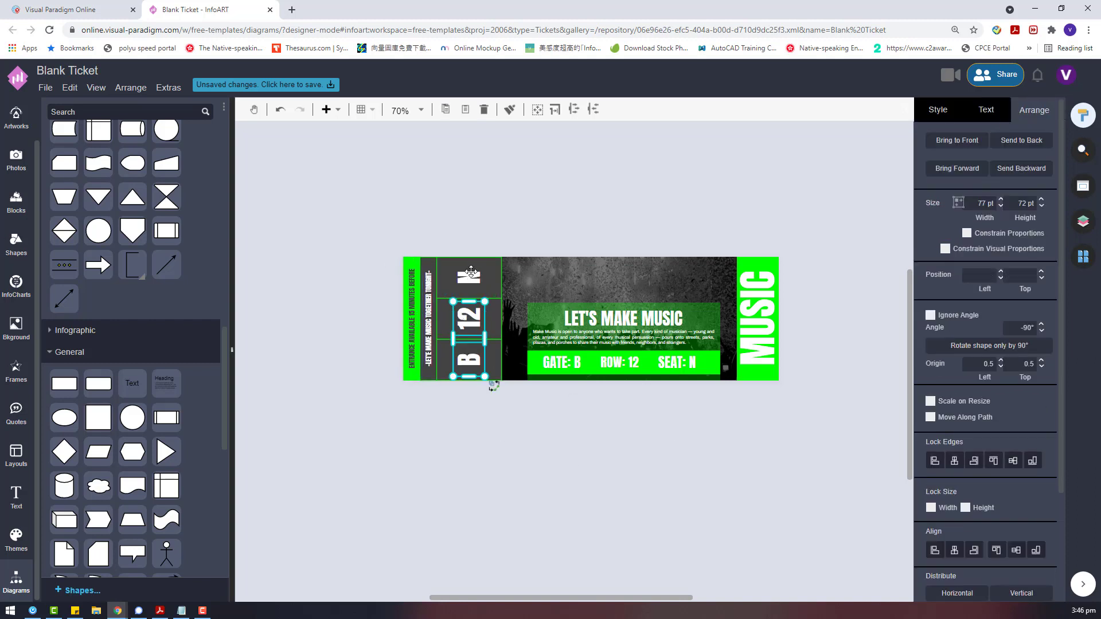
pyautogui.keyDown('shift'); pyautogui.click(471, 272); pyautogui.keyUp('shift')
pyautogui.click(995, 115)
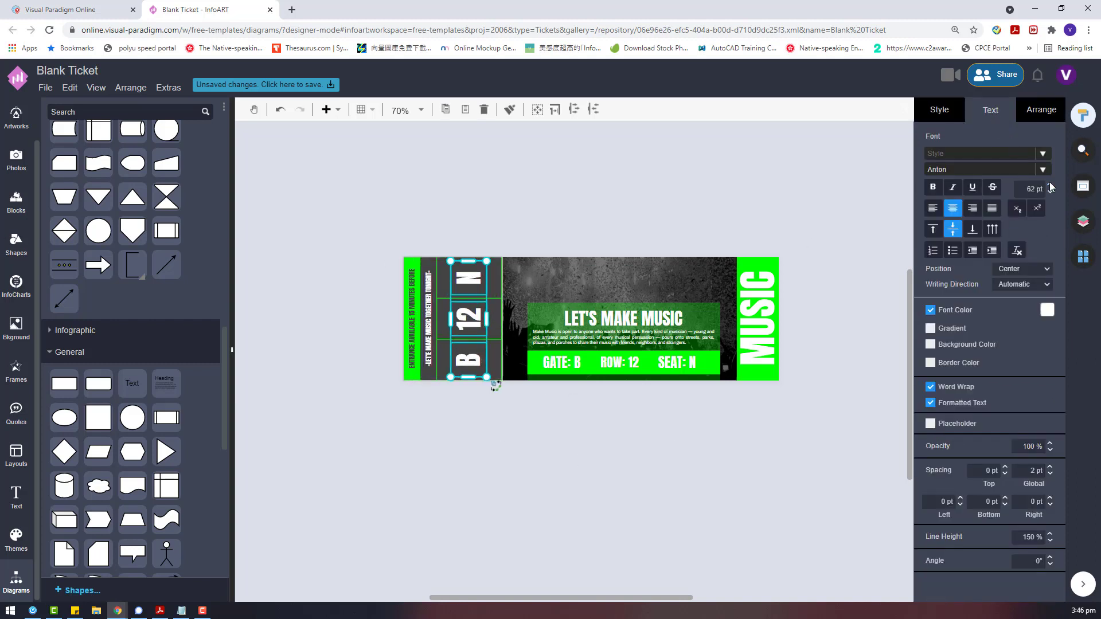
pyautogui.click(1051, 185)
pyautogui.click(1052, 186)
pyautogui.click(1051, 186)
pyautogui.click(1052, 185)
pyautogui.click(1052, 185)
pyautogui.click(1051, 185)
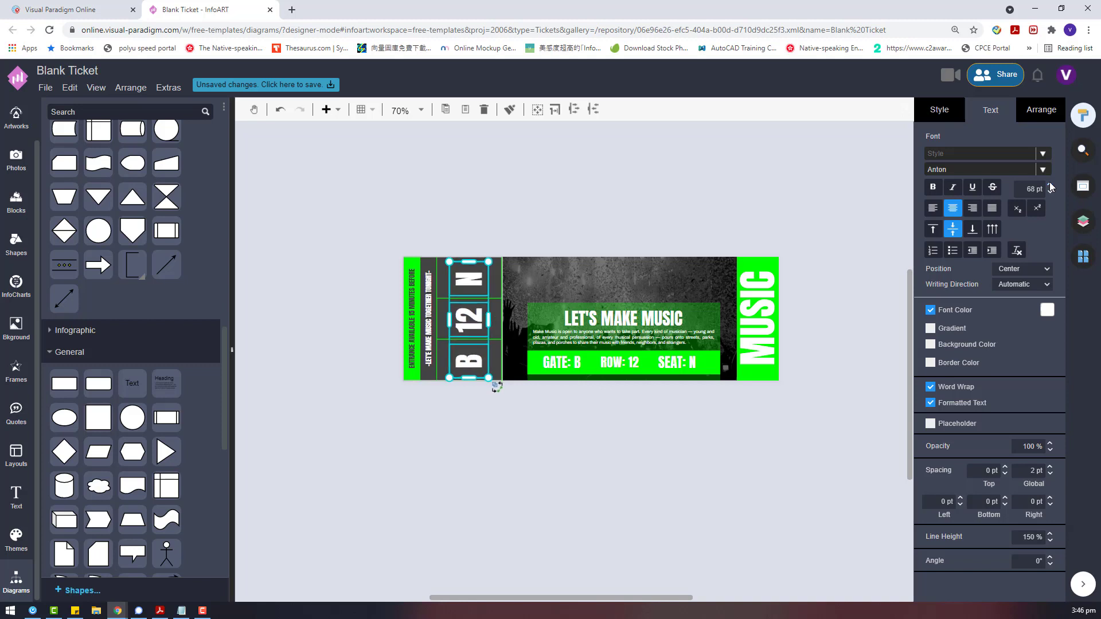
pyautogui.click(1052, 185)
pyautogui.click(1051, 185)
pyautogui.click(1052, 185)
pyautogui.click(1051, 185)
pyautogui.click(1051, 185)
pyautogui.click(1051, 185)
pyautogui.click(1051, 185)
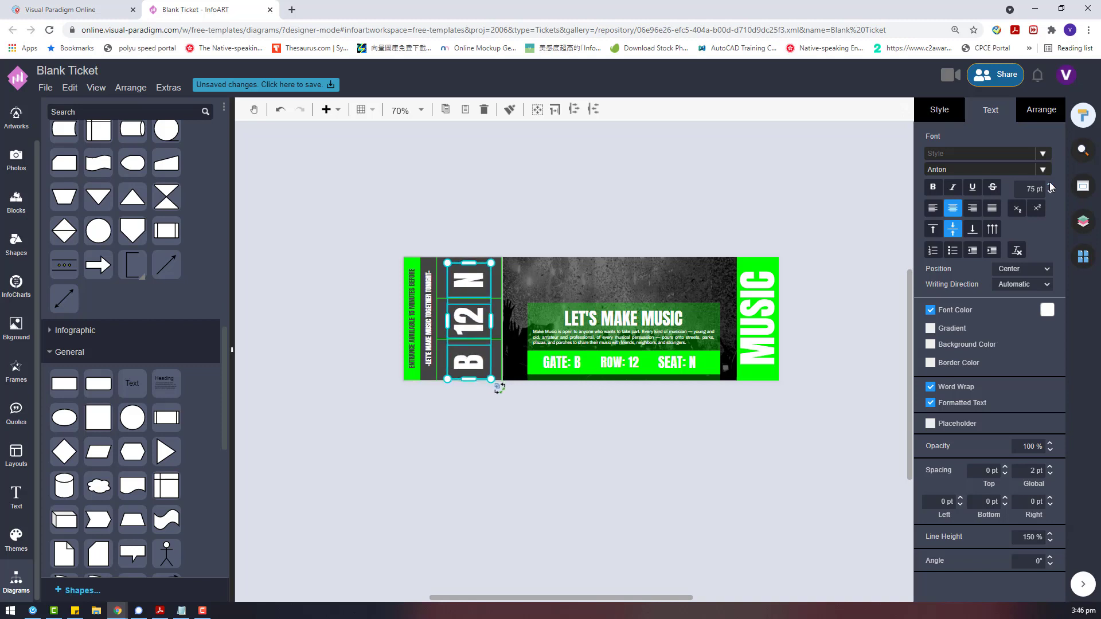
# Increase the font size of the stub characters B, 12 and N together to 85 pt.
pyautogui.click(1051, 185)
pyautogui.click(1052, 185)
pyautogui.click(1052, 185)
pyautogui.click(1051, 185)
pyautogui.click(1052, 186)
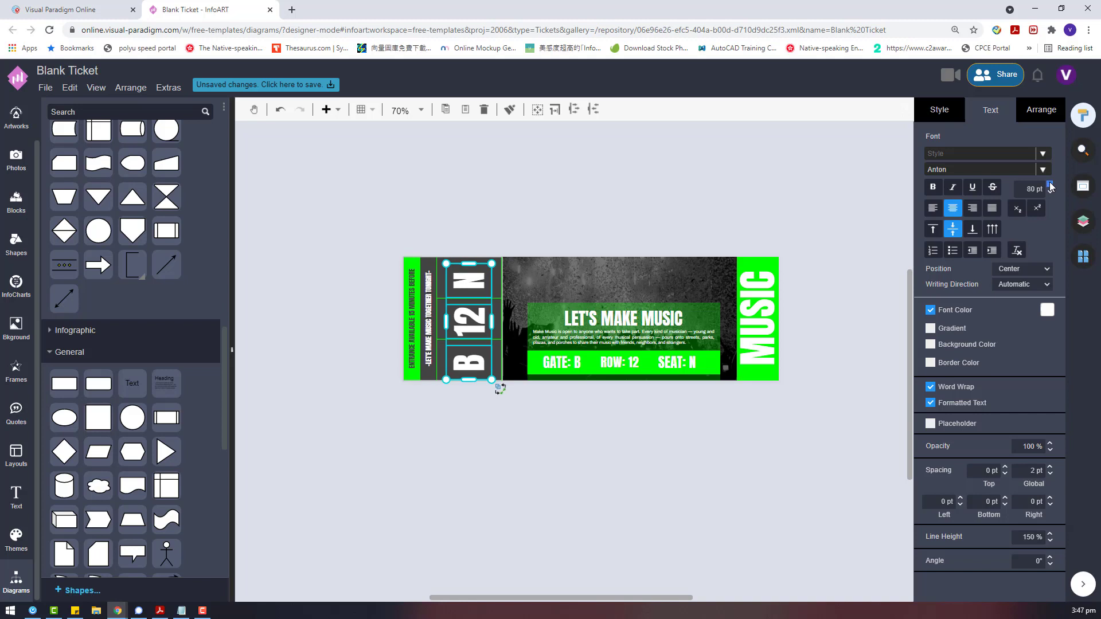
pyautogui.click(1051, 186)
pyautogui.click(1051, 185)
pyautogui.click(1051, 186)
pyautogui.click(1052, 185)
pyautogui.click(1051, 186)
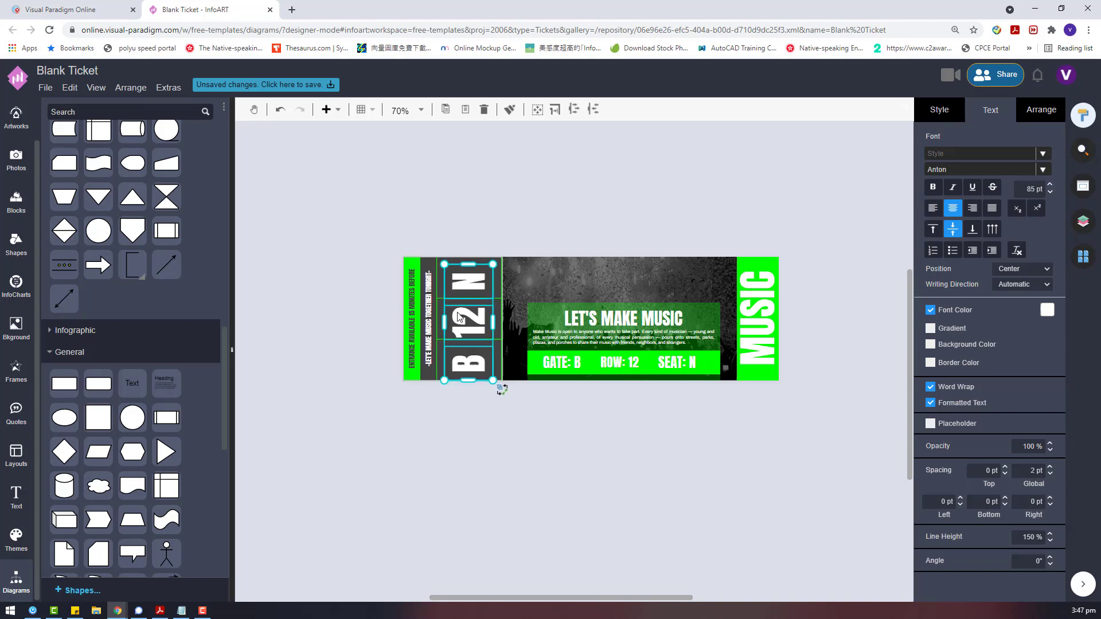
# Nudge the stub characters 12 and B slightly upward to centre them in their boxes.
pyautogui.click(474, 330)
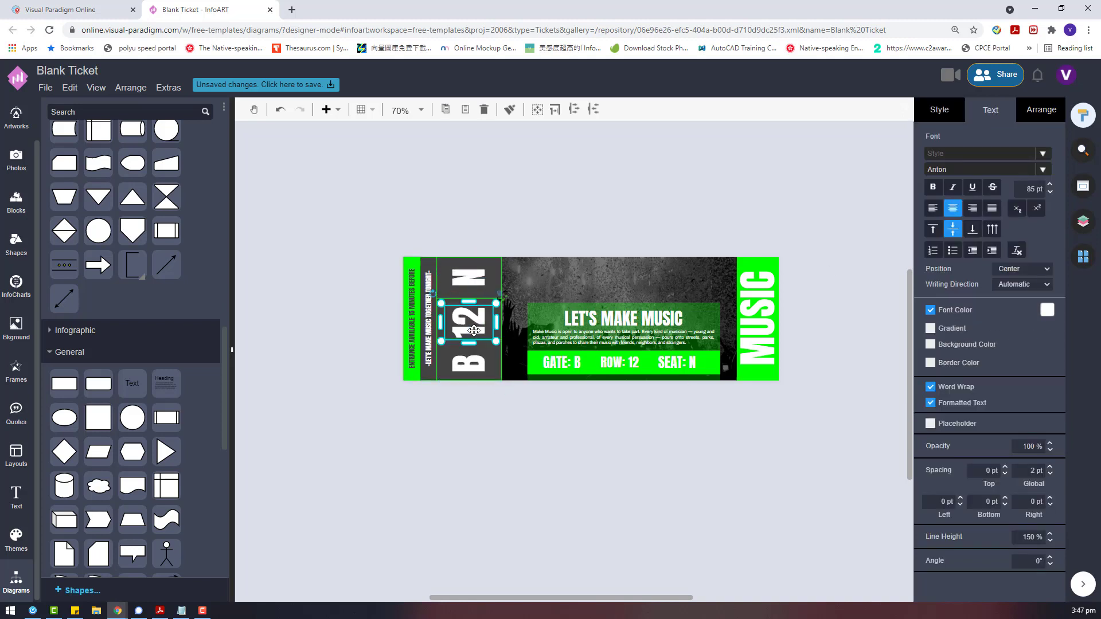
pyautogui.click(470, 365)
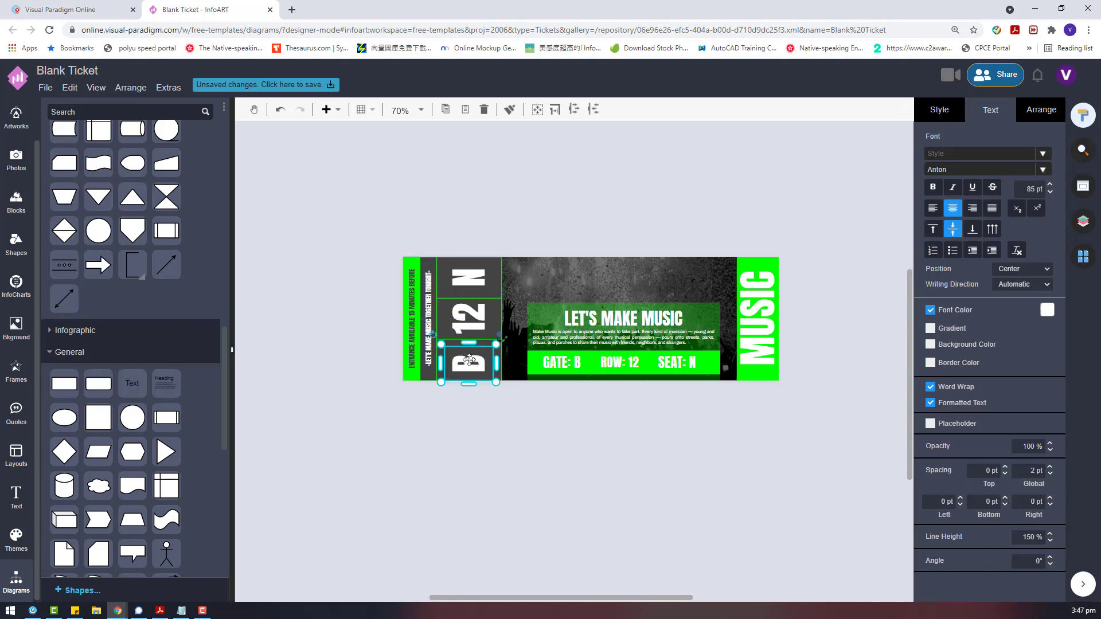
pyautogui.moveTo(469, 361); pyautogui.dragTo(470, 356)
pyautogui.click(617, 402)
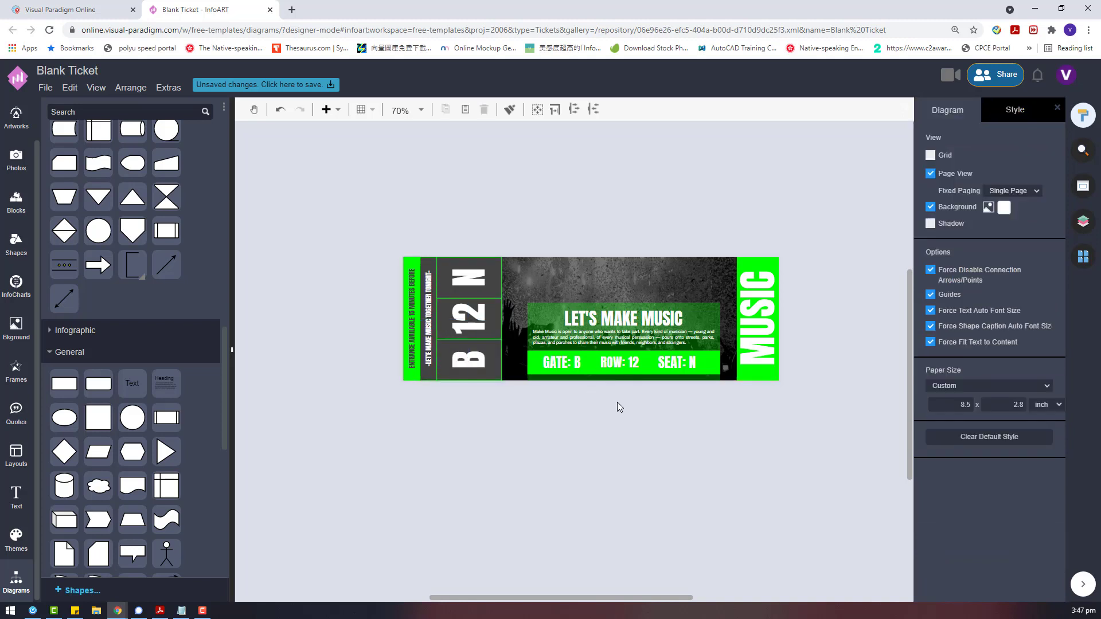
# Rename the file to Music Festival Celebration Ticket.
pyautogui.click(79, 72)
pyautogui.moveTo(548, 256); pyautogui.dragTo(479, 259)
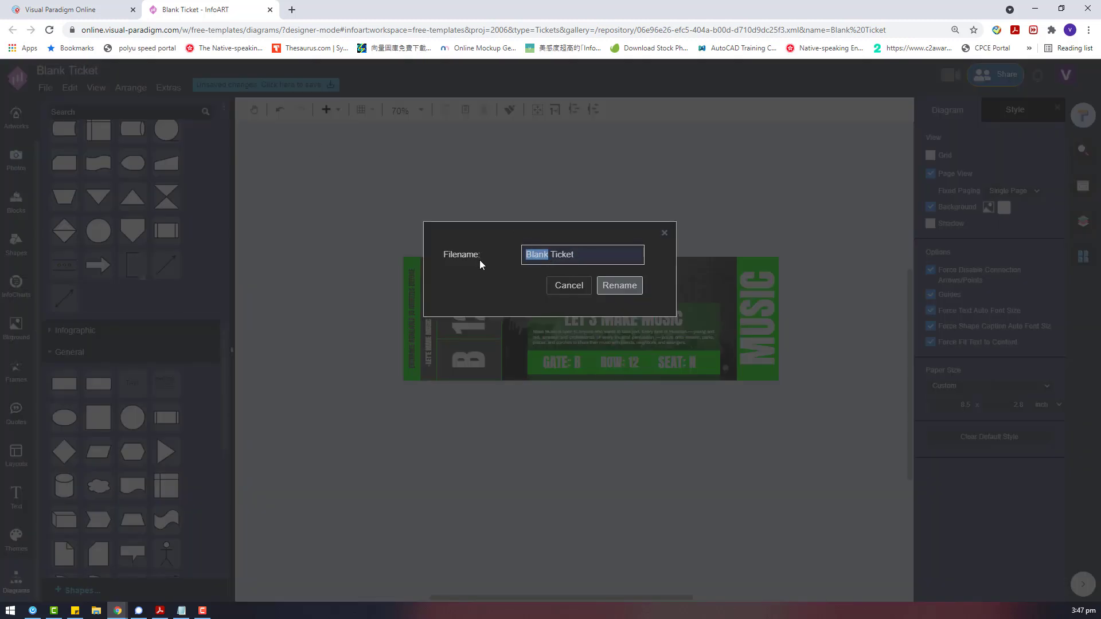
pyautogui.write('m')
pyautogui.press('BackSpace')
pyautogui.write('m')
pyautogui.press('BackSpace')
pyautogui.write('Music Festival')
pyautogui.click(526, 255)
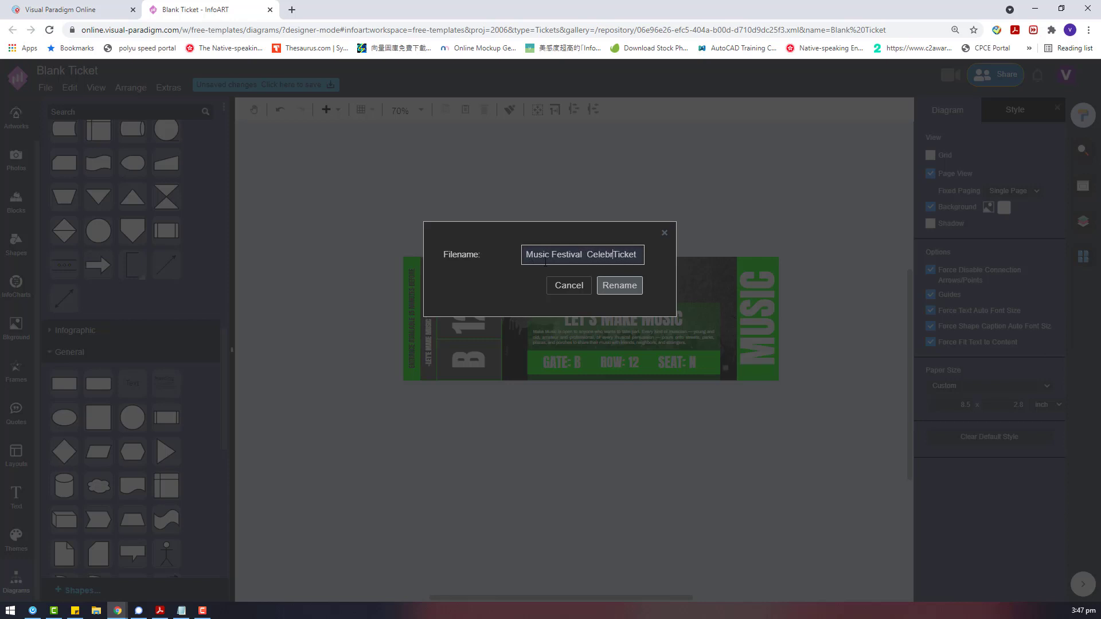
pyautogui.write('Pub')
pyautogui.press('BackSpace')
pyautogui.press('BackSpace')
pyautogui.press('BackSpace')
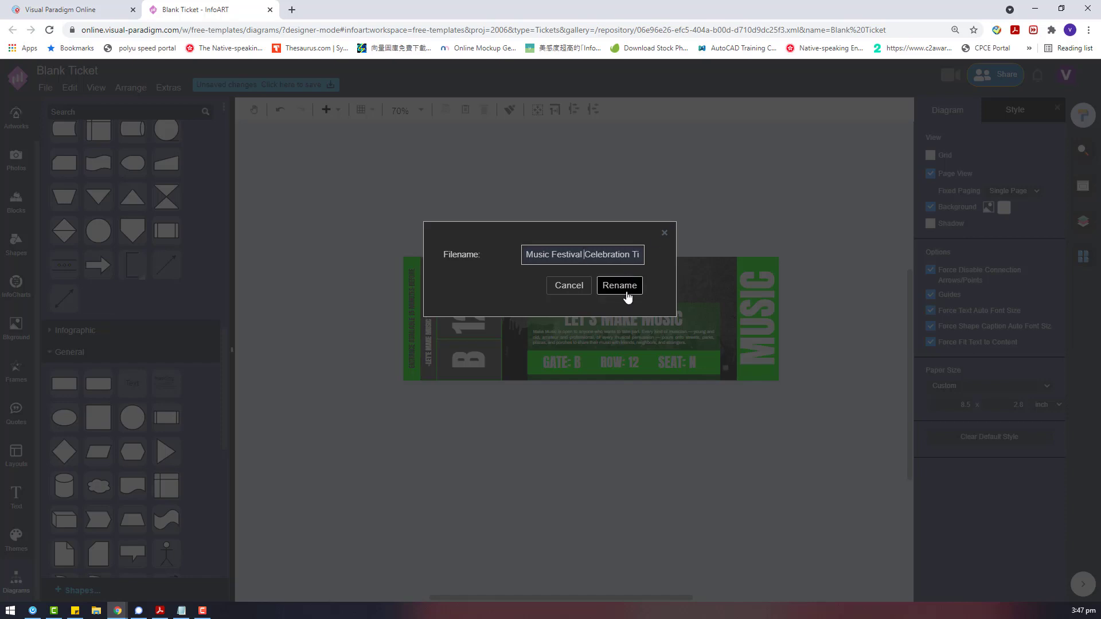
pyautogui.click(628, 294)
# Save the ticket design to VP Online storage under its current filename.
pyautogui.click(48, 88)
pyautogui.click(71, 199)
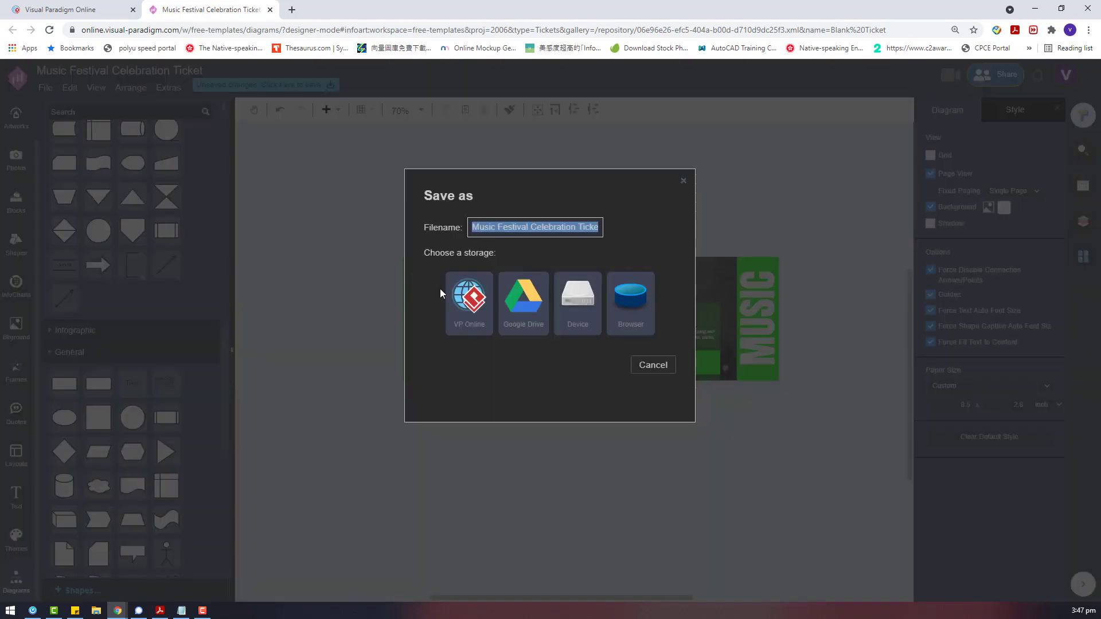
pyautogui.click(469, 303)
pyautogui.click(45, 88)
pyautogui.moveTo(163, 310)
pyautogui.click(241, 329)
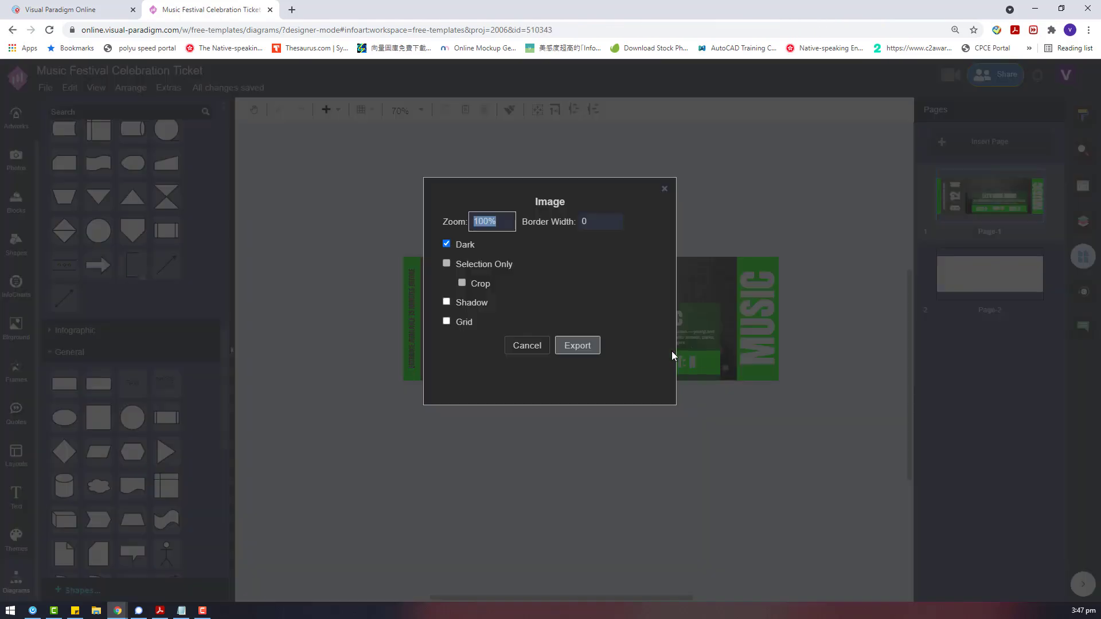
pyautogui.click(533, 351)
# Switch to the blank Page-2 and set its background colour to dark grey.
pyautogui.click(973, 281)
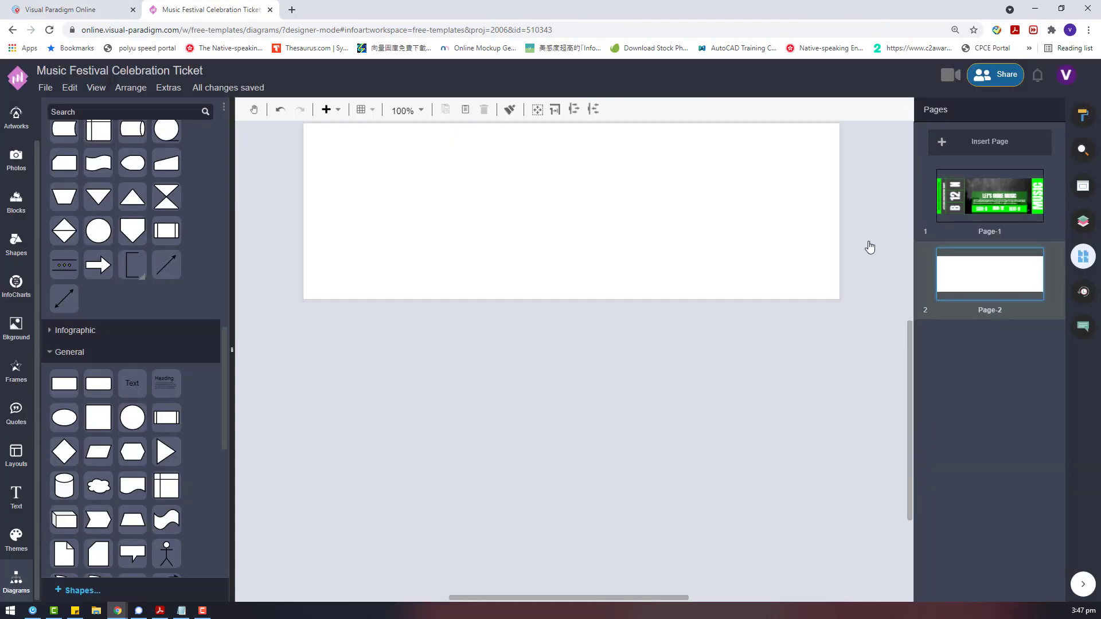
pyautogui.click(1083, 115)
pyautogui.click(1004, 207)
pyautogui.click(969, 229)
# Split the full-page container into two columns and shift the divider so the right one takes about a fifth of the width.
pyautogui.click(617, 269)
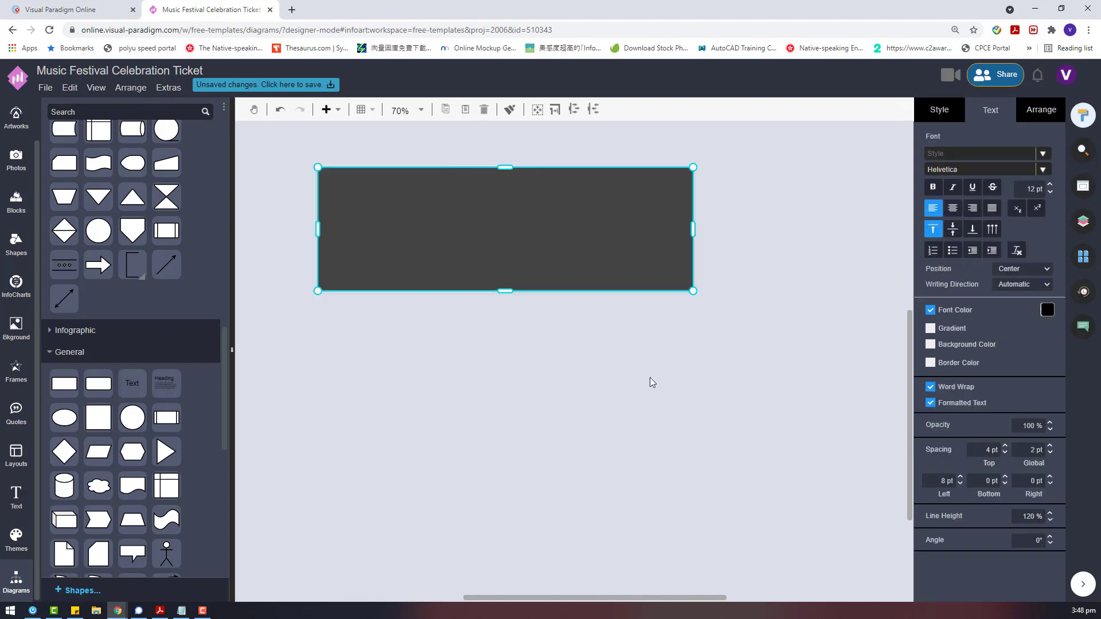
pyautogui.rightClick(618, 275)
pyautogui.click(866, 283)
pyautogui.moveTo(506, 232); pyautogui.dragTo(534, 240)
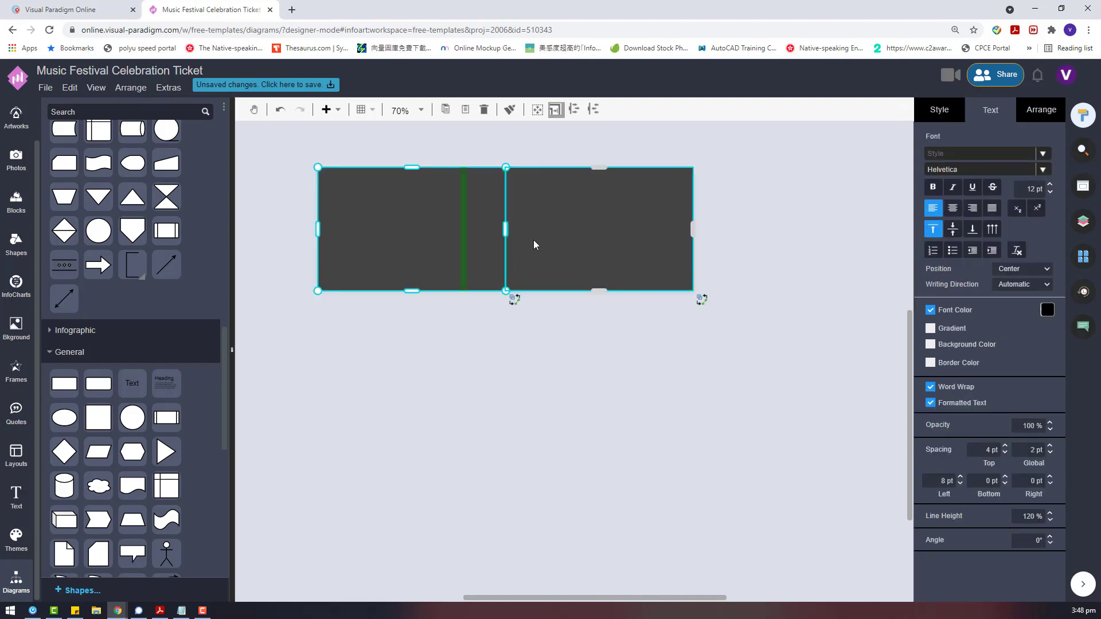
pyautogui.moveTo(638, 245); pyautogui.dragTo(612, 231)
# Fill the narrow right column of Page-2 with bright green.
pyautogui.click(793, 248)
pyautogui.click(650, 235)
pyautogui.click(951, 110)
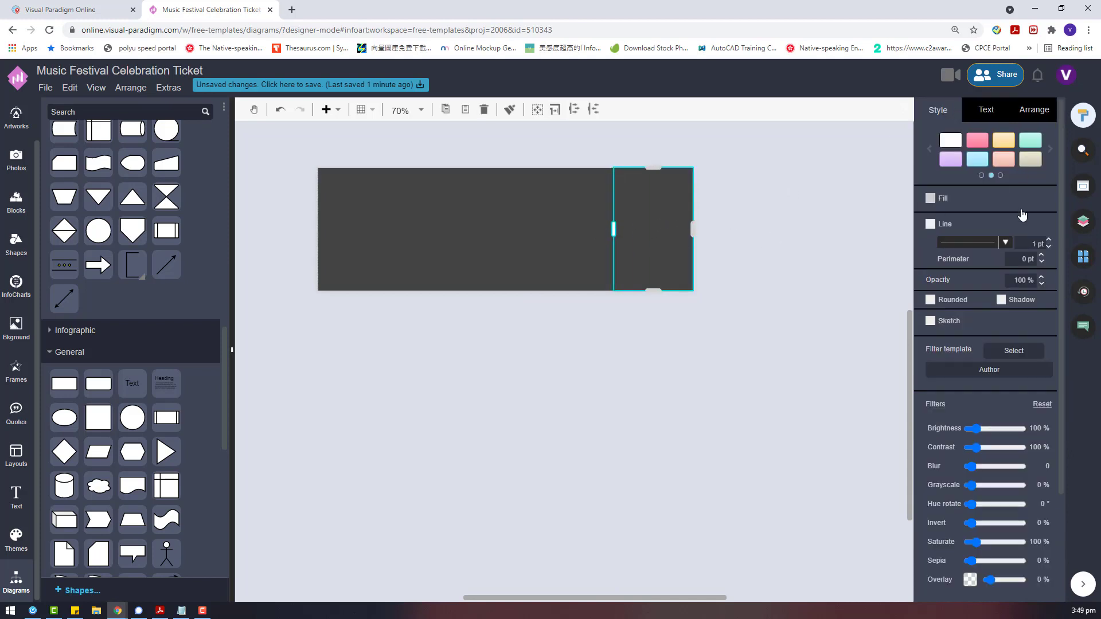
pyautogui.click(1033, 215)
pyautogui.click(1016, 233)
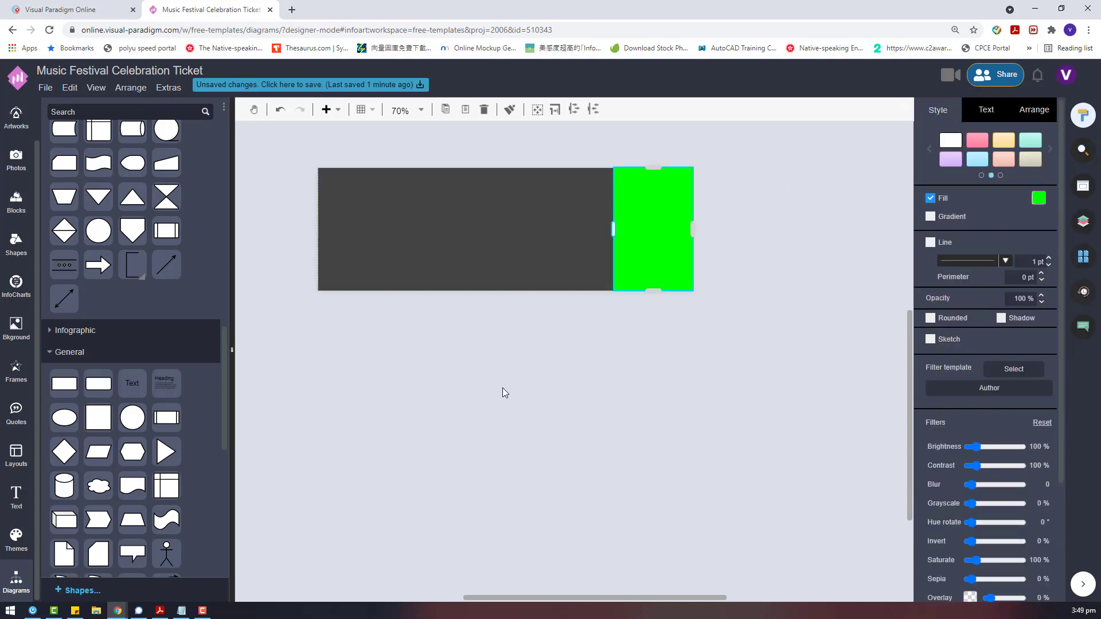
# Add a white Anton text box reading MUSIC below the page.
pyautogui.doubleClick(503, 390)
pyautogui.write('mu')
pyautogui.press('BackSpace')
pyautogui.press('BackSpace')
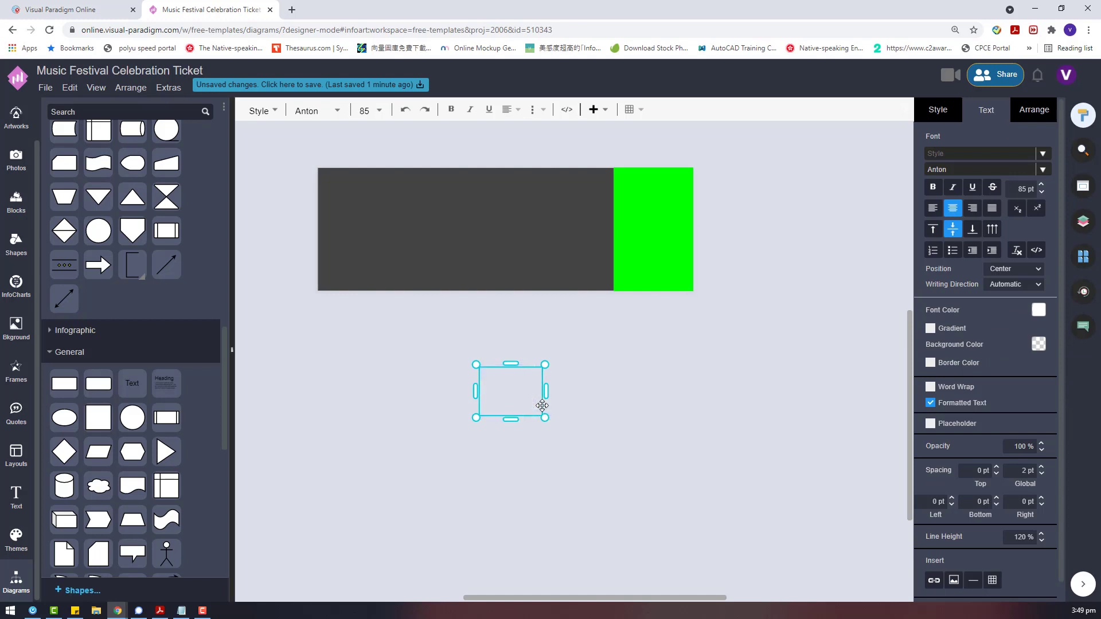
pyautogui.write('MUSIC')
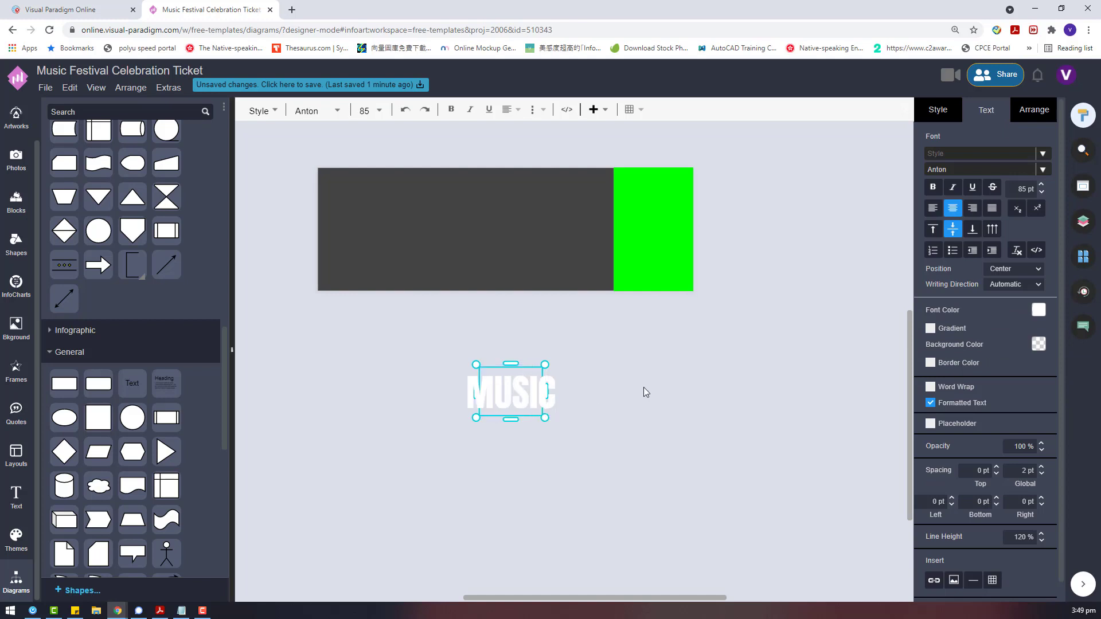
pyautogui.press('Escape')
# Place the MUSIC text in the green column, filling it in two lines as MU and SIC.
pyautogui.moveTo(560, 362); pyautogui.dragTo(479, 337)
pyautogui.click(1083, 257)
pyautogui.moveTo(511, 389); pyautogui.dragTo(654, 231)
pyautogui.click(1083, 115)
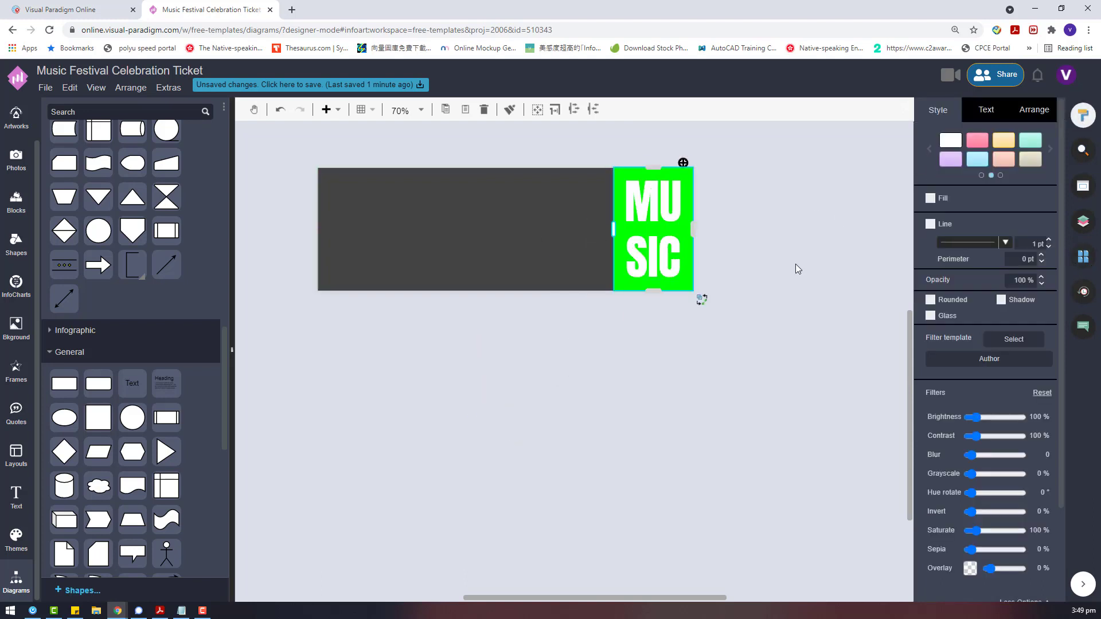
pyautogui.click(796, 269)
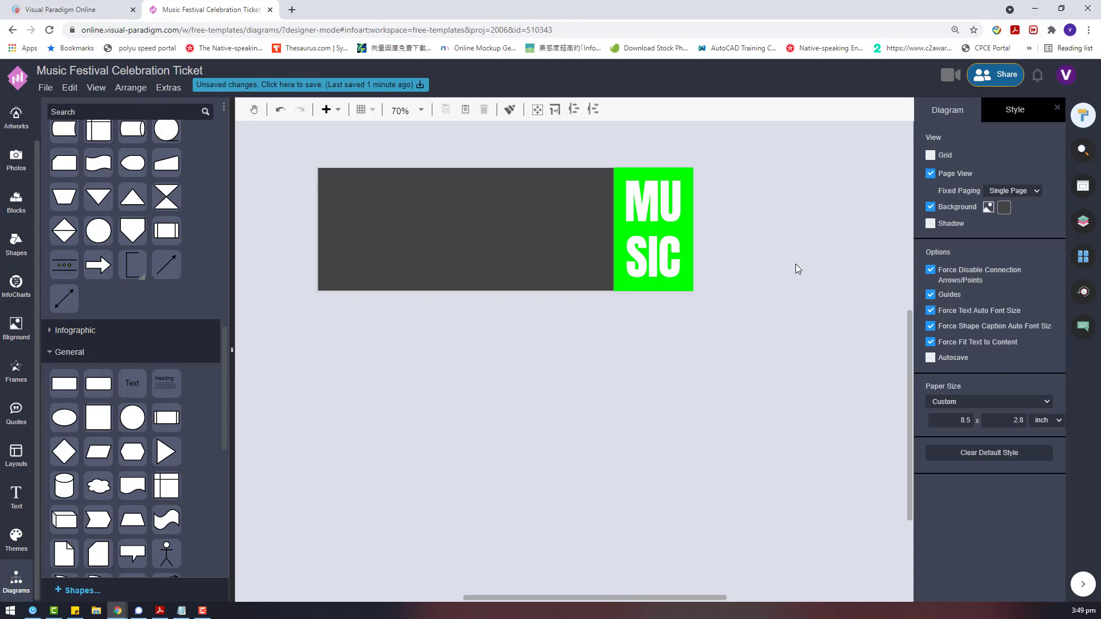
# Add an unfilled, green-outlined rectangle to the wide dark column with 20 pt padding on all four sides.
pyautogui.moveTo(64, 384); pyautogui.dragTo(481, 229)
pyautogui.click(931, 198)
pyautogui.click(1035, 110)
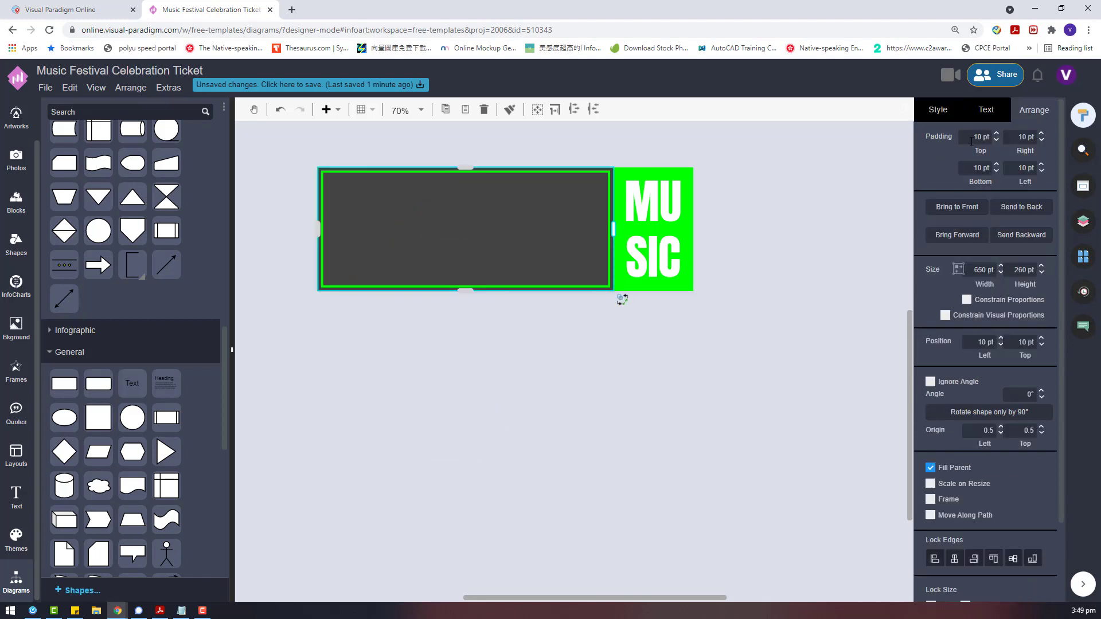
pyautogui.write('20')
pyautogui.click(973, 164)
pyautogui.write('20')
pyautogui.click(1027, 136)
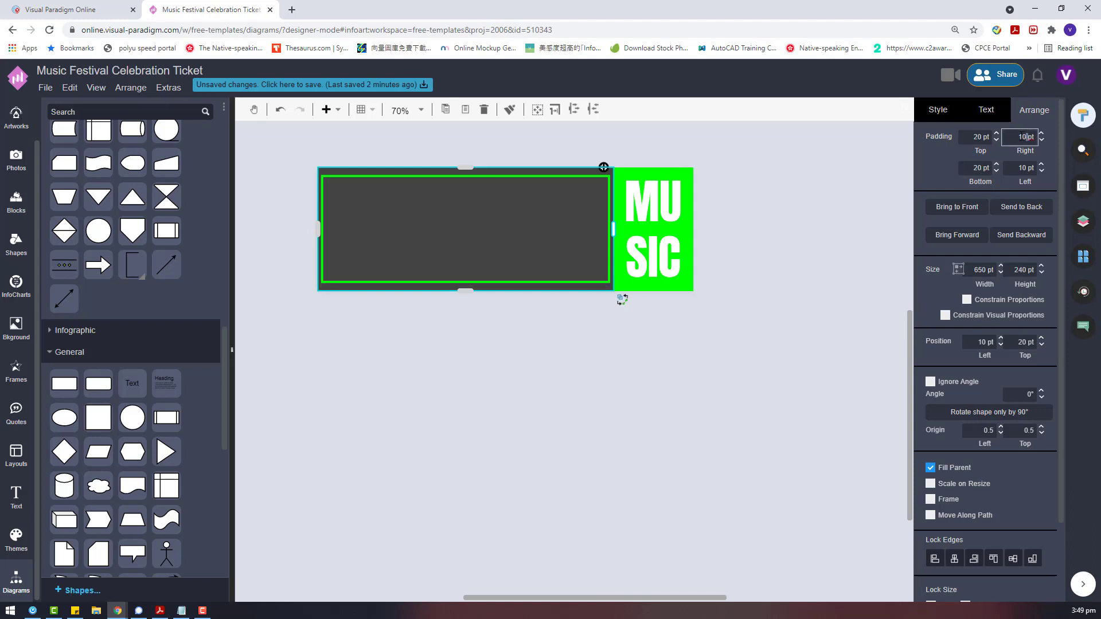
pyautogui.click(1015, 168)
pyautogui.write('20')
pyautogui.click(645, 337)
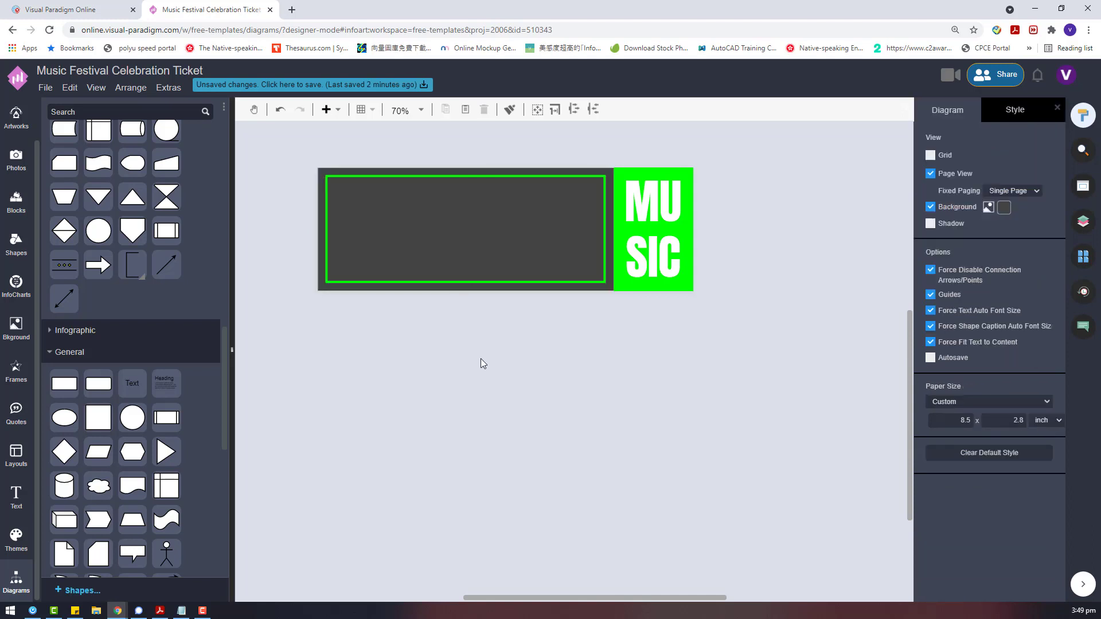
# Add a text box below the page and set its font to Archivo at 20 pt.
pyautogui.doubleClick(481, 359)
pyautogui.click(981, 174)
pyautogui.click(872, 214)
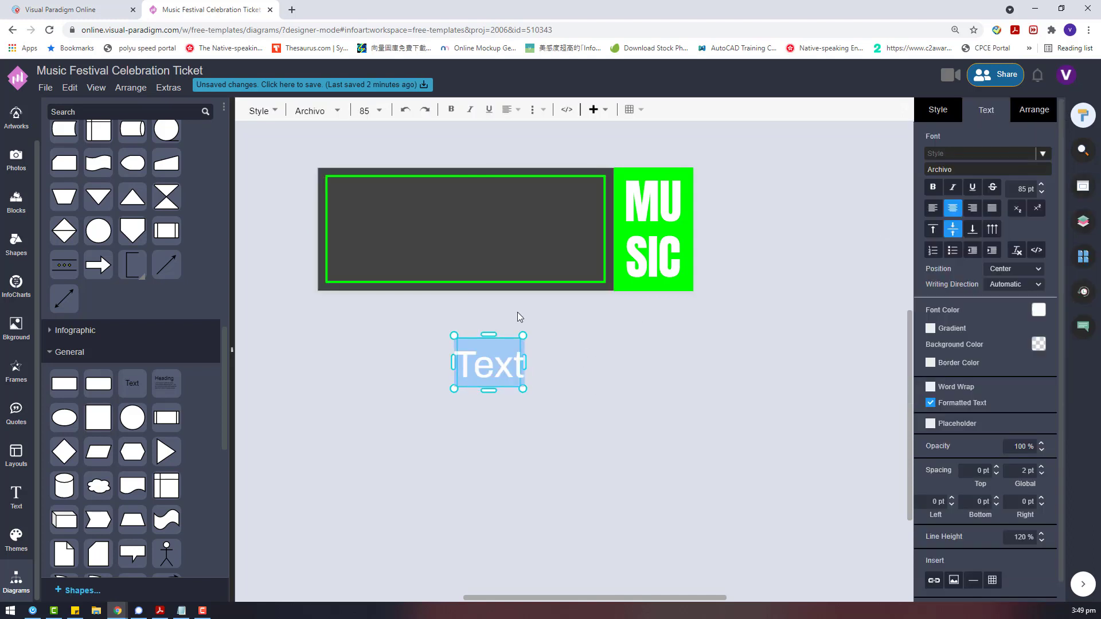
pyautogui.click(1012, 189)
pyautogui.write('20')
pyautogui.press('Return')
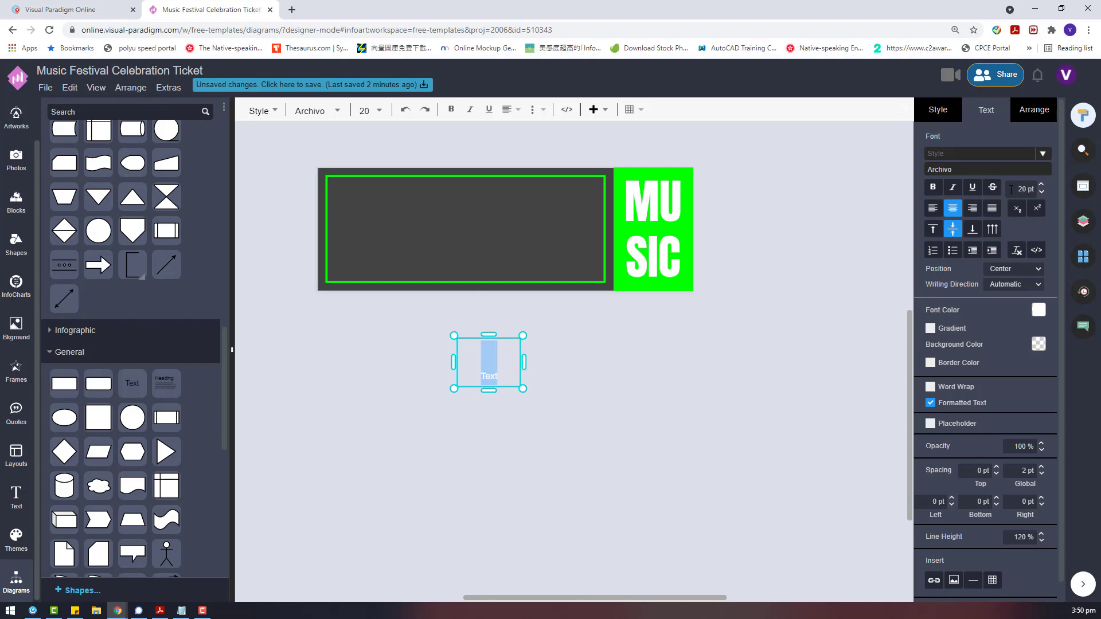
# Enlarge the new Archivo text box and replace its text with TERMS AND CONDITION.
pyautogui.press('Escape')
pyautogui.moveTo(500, 371); pyautogui.dragTo(690, 414)
pyautogui.doubleClick(608, 385)
pyautogui.write('t')
pyautogui.press('BackSpace')
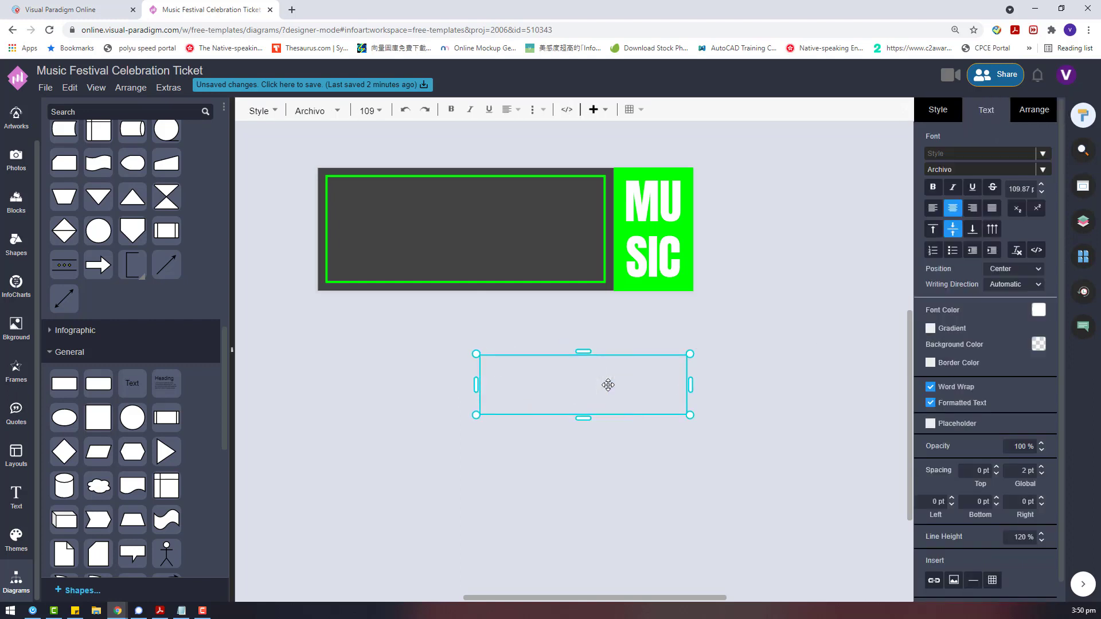
pyautogui.write('TERMS AND CONDITION')
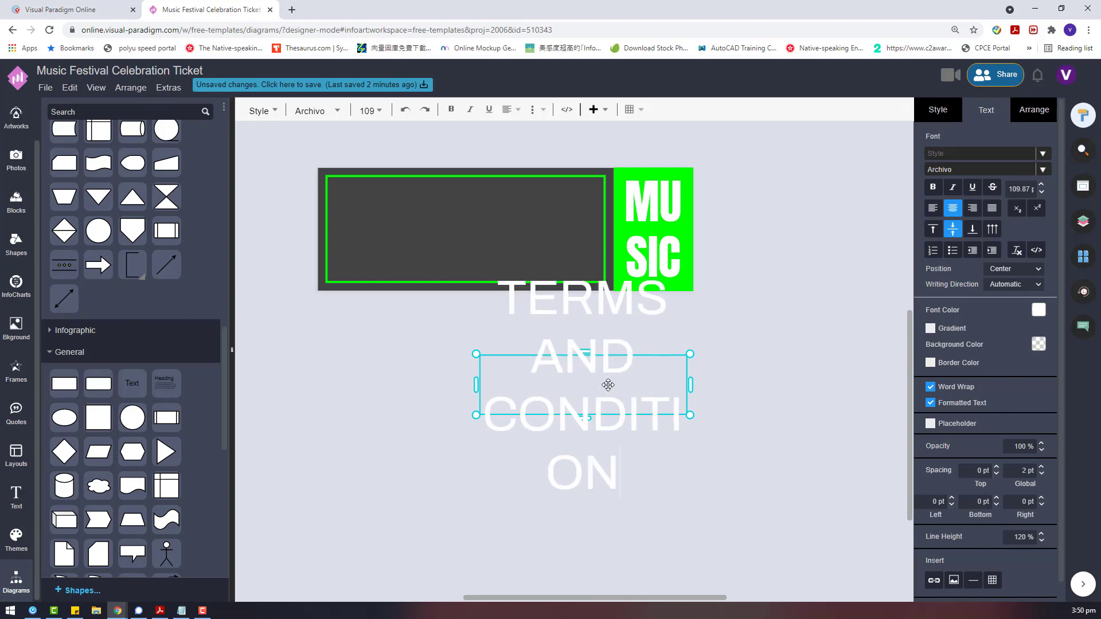
pyautogui.click(728, 288)
# Centre the TERMS AND CONDITION heading near the top of the green-outlined rectangle and add another text box below the page.
pyautogui.moveTo(583, 266); pyautogui.dragTo(475, 195)
pyautogui.click(982, 118)
pyautogui.click(941, 171)
pyautogui.doubleClick(413, 340)
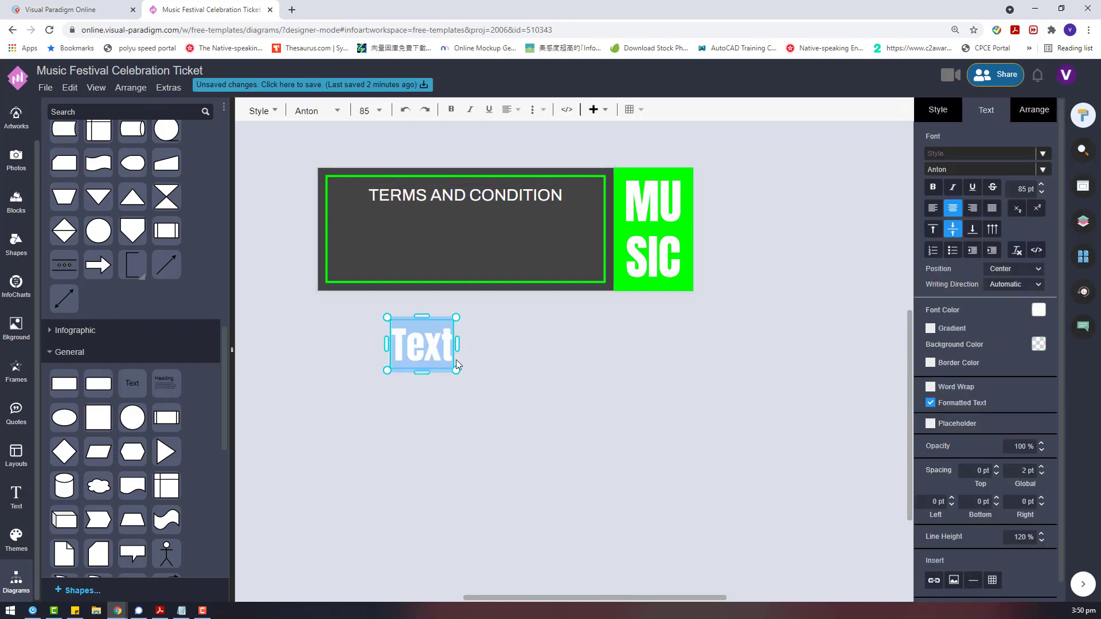
# Make the TERMS AND CONDITION heading bold and set its font size to 20 pt.
pyautogui.click(476, 215)
pyautogui.click(552, 193)
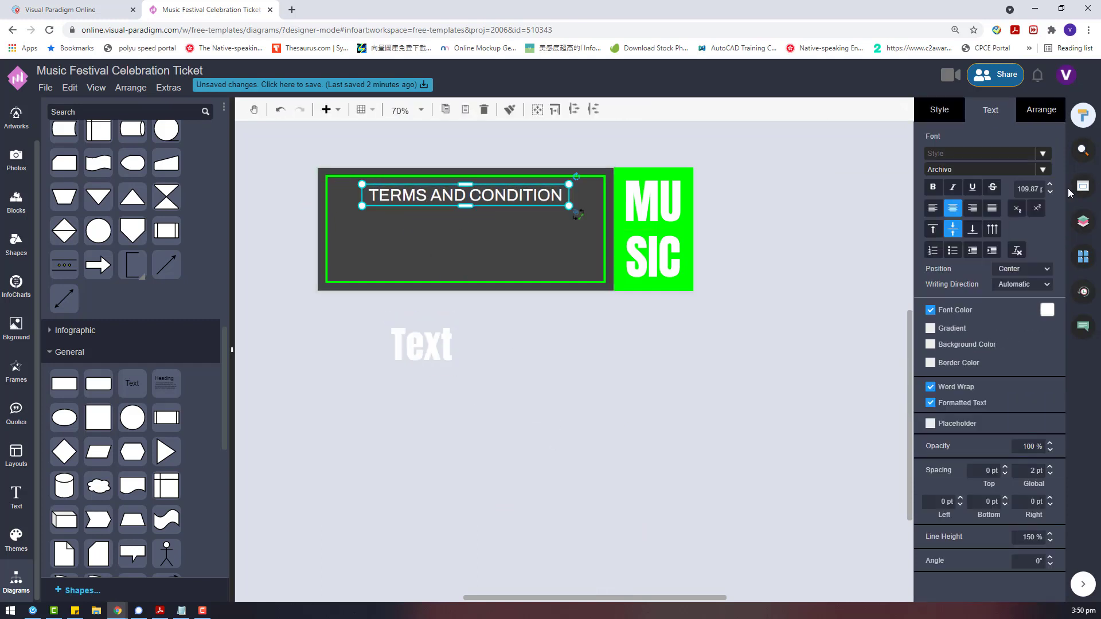
pyautogui.click(933, 188)
pyautogui.click(1022, 192)
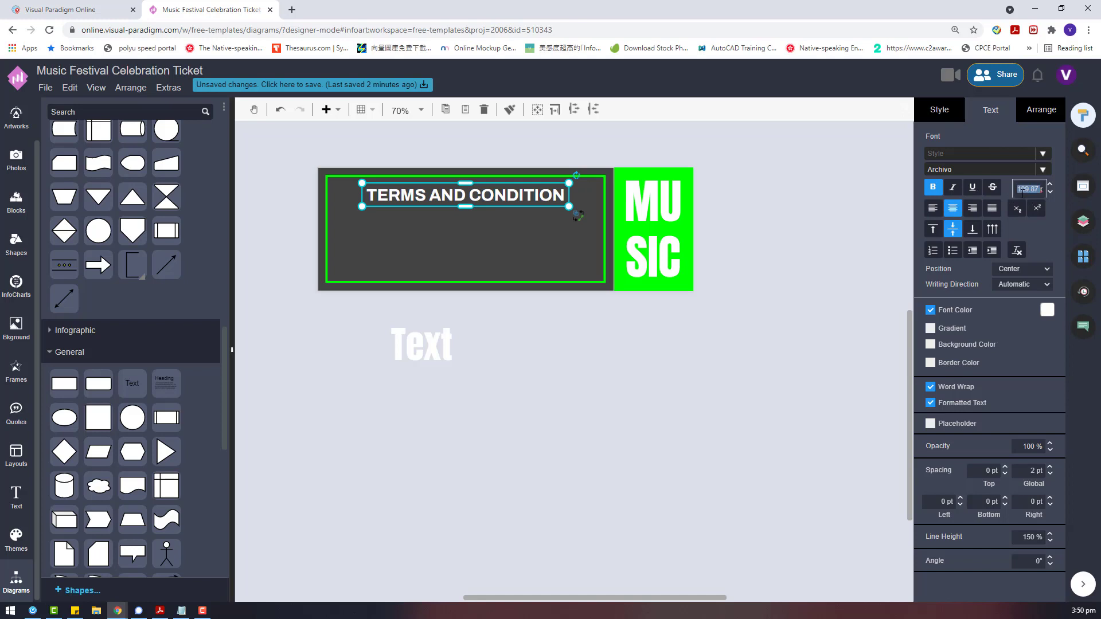
pyautogui.write('60')
pyautogui.press('Return')
pyautogui.write('20')
pyautogui.press('Return')
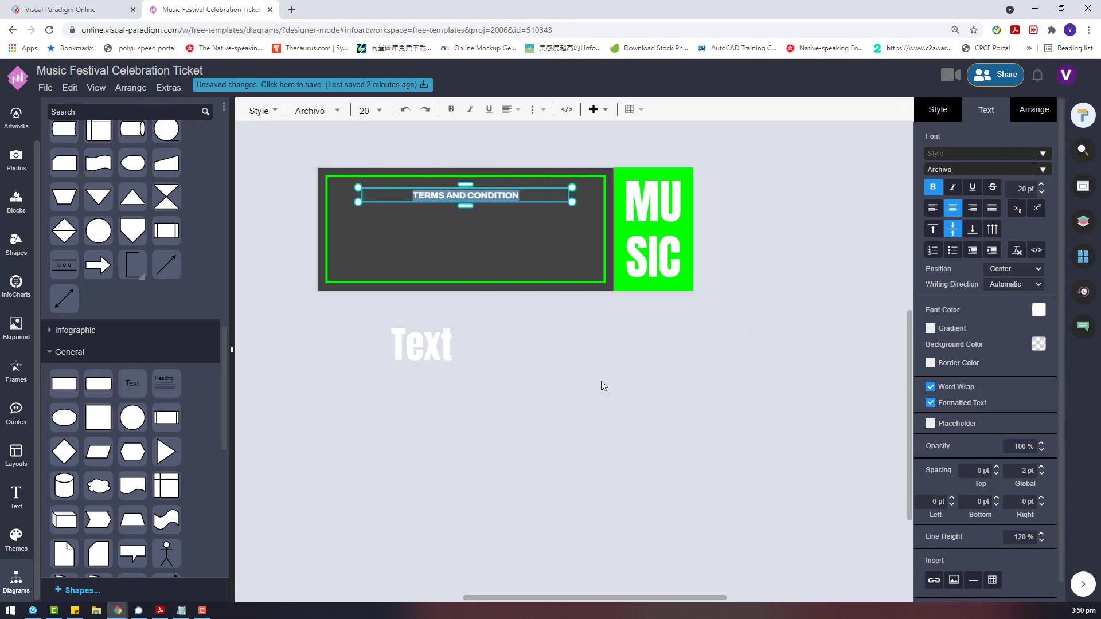
# Set the new placeholder text to 20 pt, left-aligned, and move it under the TERMS AND CONDITION heading.
pyautogui.click(407, 321)
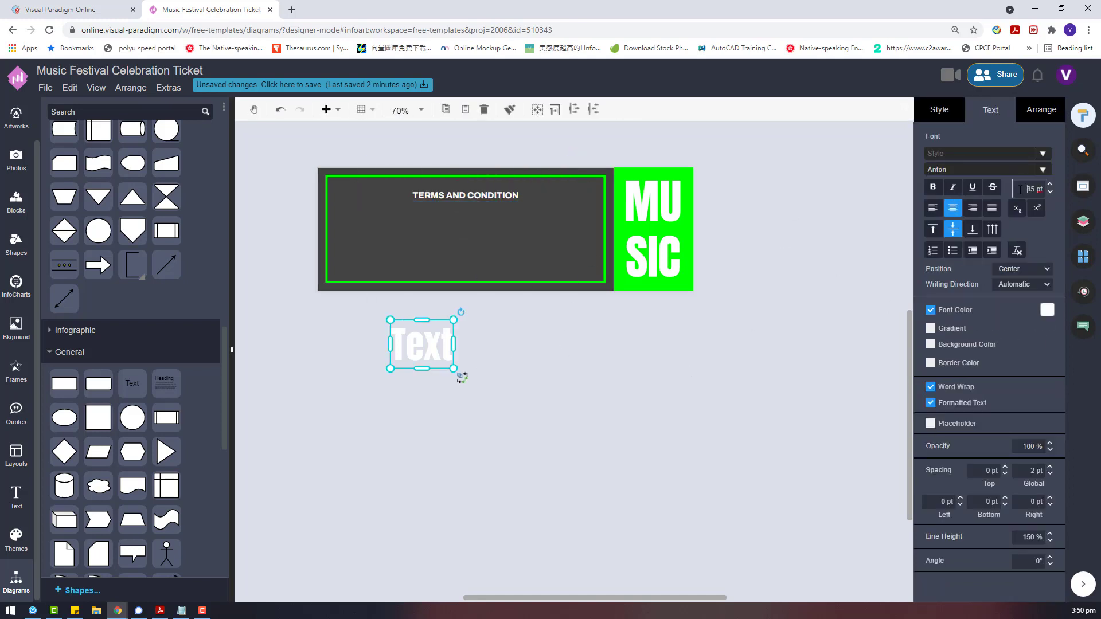
pyautogui.press('Return')
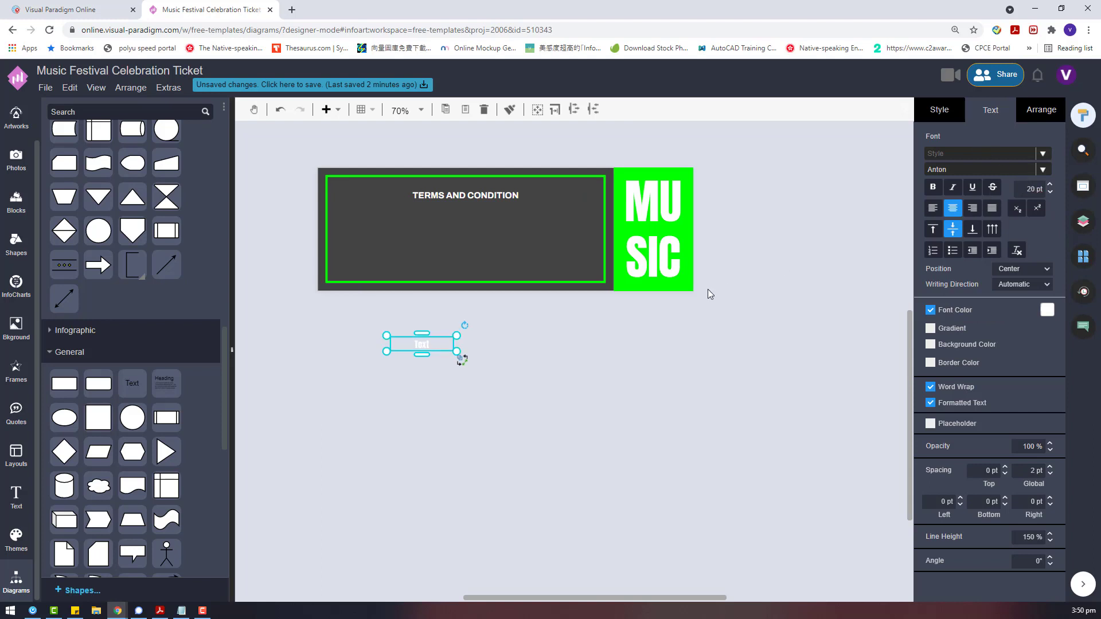
pyautogui.click(934, 208)
pyautogui.moveTo(377, 222); pyautogui.dragTo(388, 219)
# Change the placeholder text's font to Archivo and widen its box to span most of the outlined rectangle.
pyautogui.scroll(3, 388, 219)
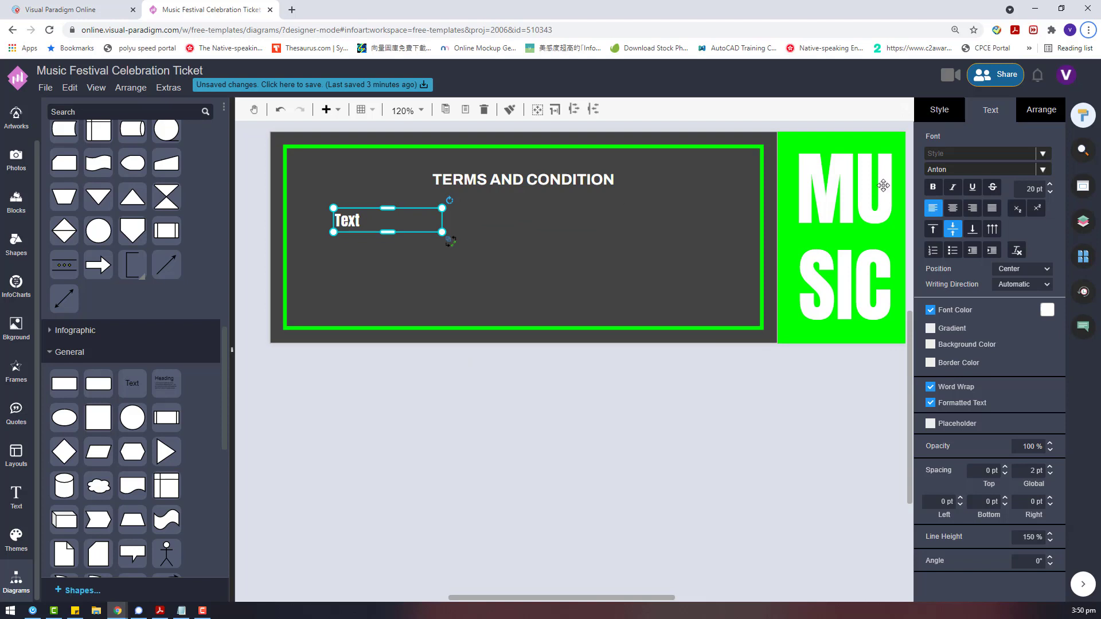
pyautogui.click(1004, 170)
pyautogui.click(910, 191)
pyautogui.scroll(4, 410, 237)
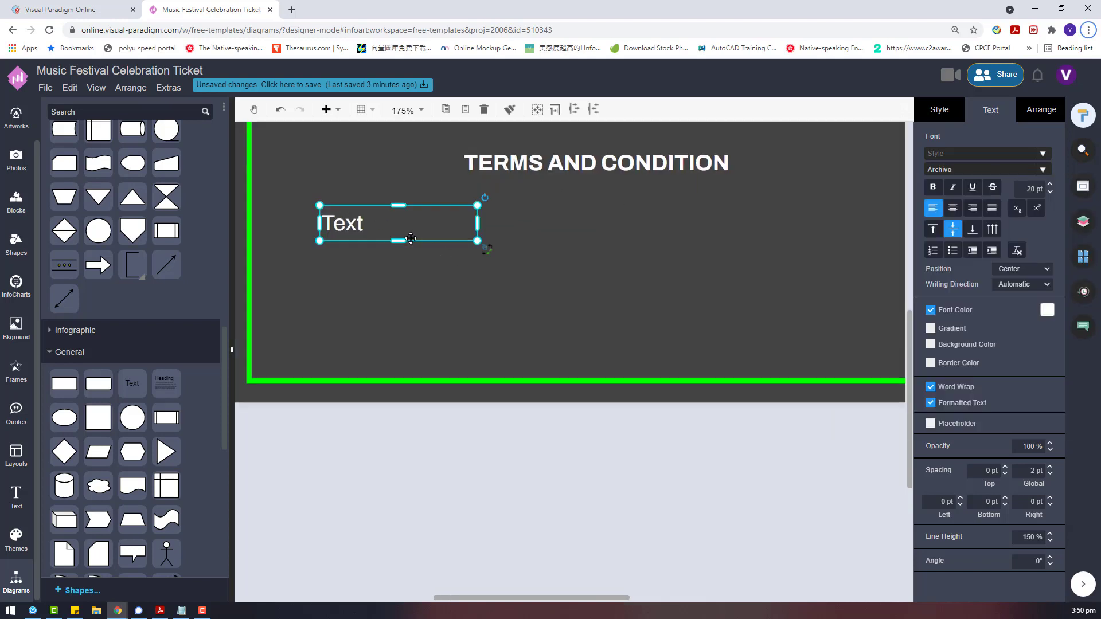
pyautogui.moveTo(476, 226); pyautogui.dragTo(878, 224)
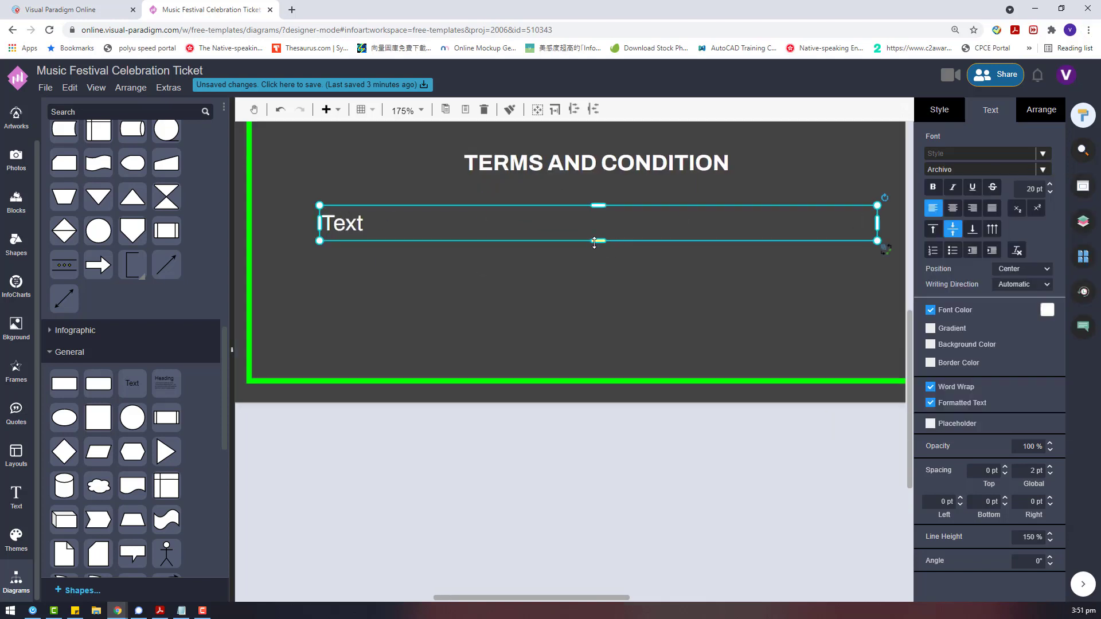
# Keep the placeholder text at 20 pt and place its box centred directly beneath the TERMS AND CONDITION heading.
pyautogui.moveTo(597, 241); pyautogui.dragTo(582, 349)
pyautogui.write('20')
pyautogui.press('Return')
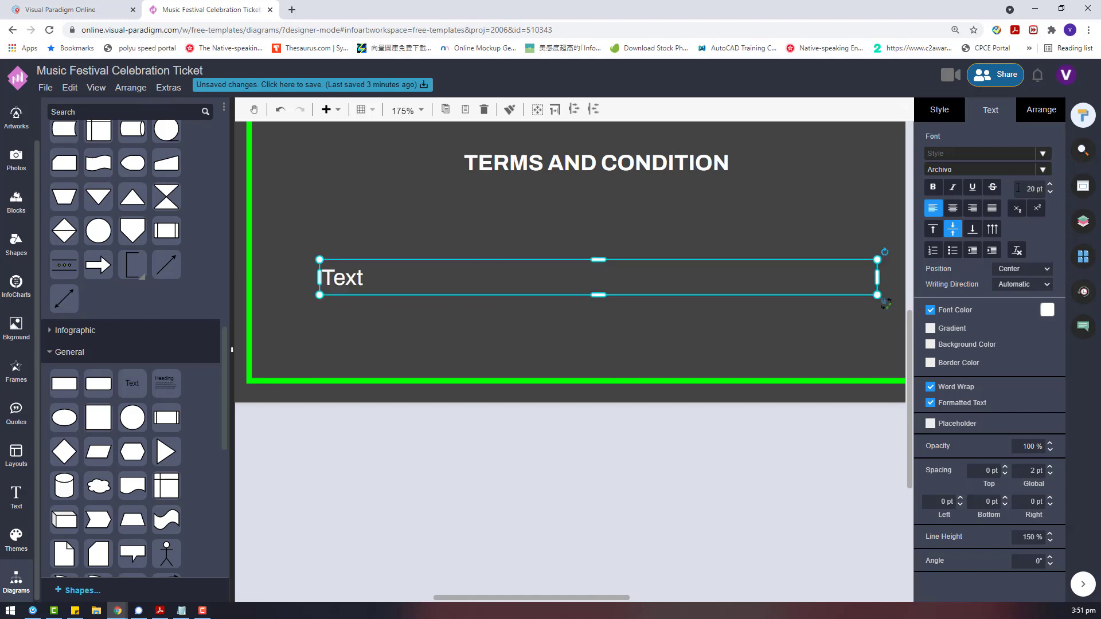
pyautogui.moveTo(595, 267); pyautogui.dragTo(599, 210)
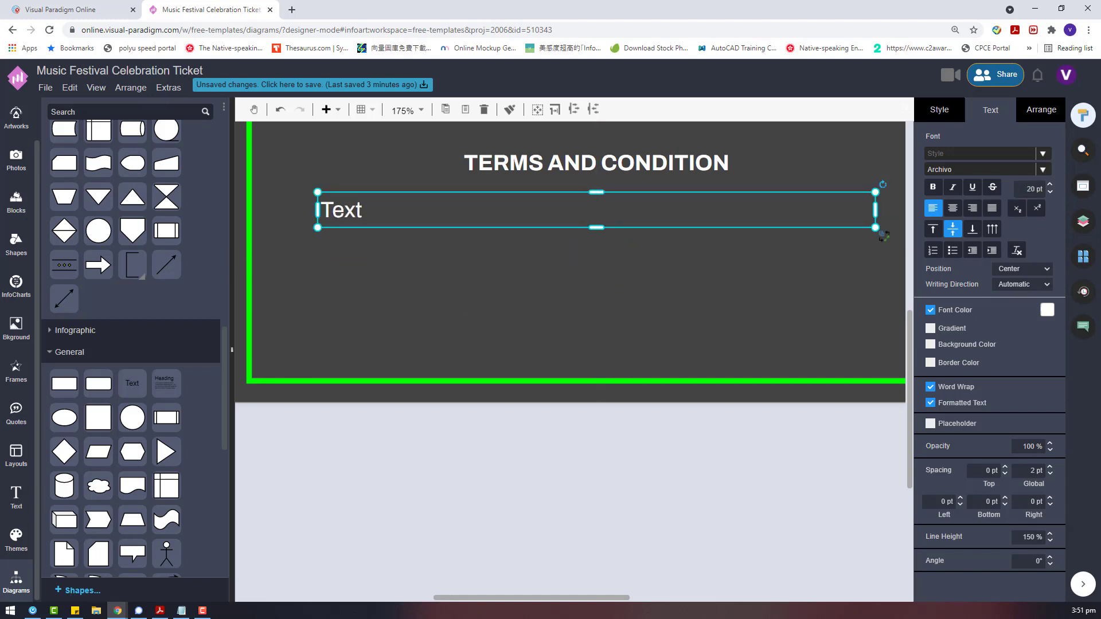
# Replace the placeholder with six festival rules, from "Staff and management reserve the right to refuse entry or service" to the ban on cameras with detachable lenses.
pyautogui.rightClick(376, 209)
pyautogui.doubleClick(345, 216)
pyautogui.write('Staff and management reserve the right to refuse entry or service  No alcoholic beverages of any kind are permitted to be brought  Staff and management reserve the right to inspect personal effects at any time This is a smoke free event with designated smoking areas provided for patrons Gang colours, clothing or paraphernalia are NOT permitted All cameras with detachable lenses are prohibited on festival grounds.')
pyautogui.click(572, 302)
pyautogui.scroll(-1, 586, 252)
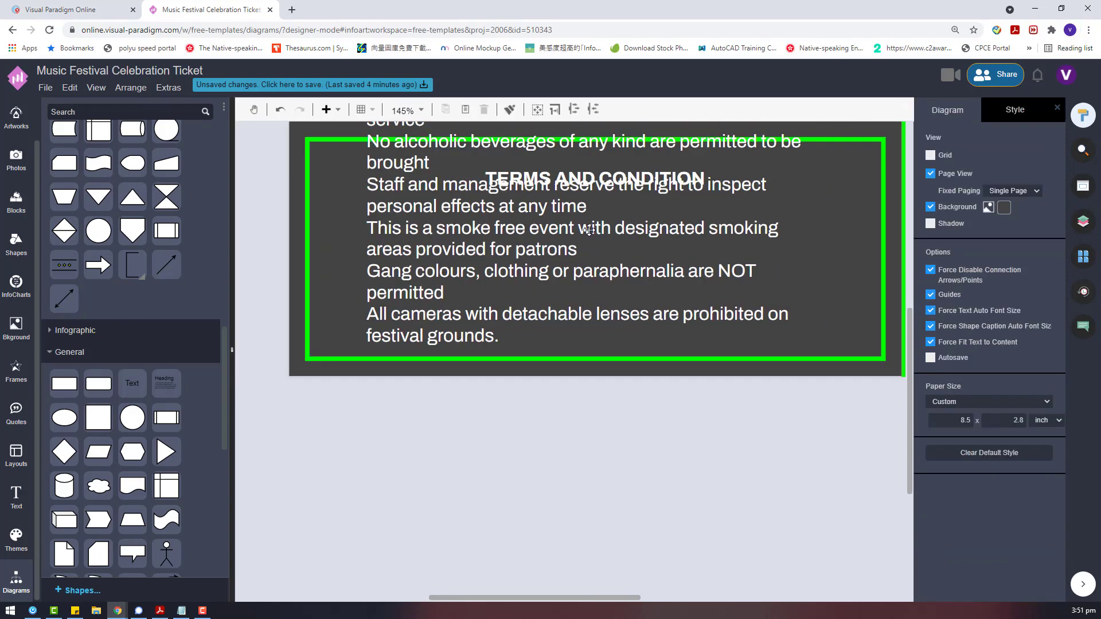
# Set the terms text to 12 pt and move it below the TERMS AND CONDITION heading.
pyautogui.click(597, 232)
pyautogui.write('12')
pyautogui.press('Return')
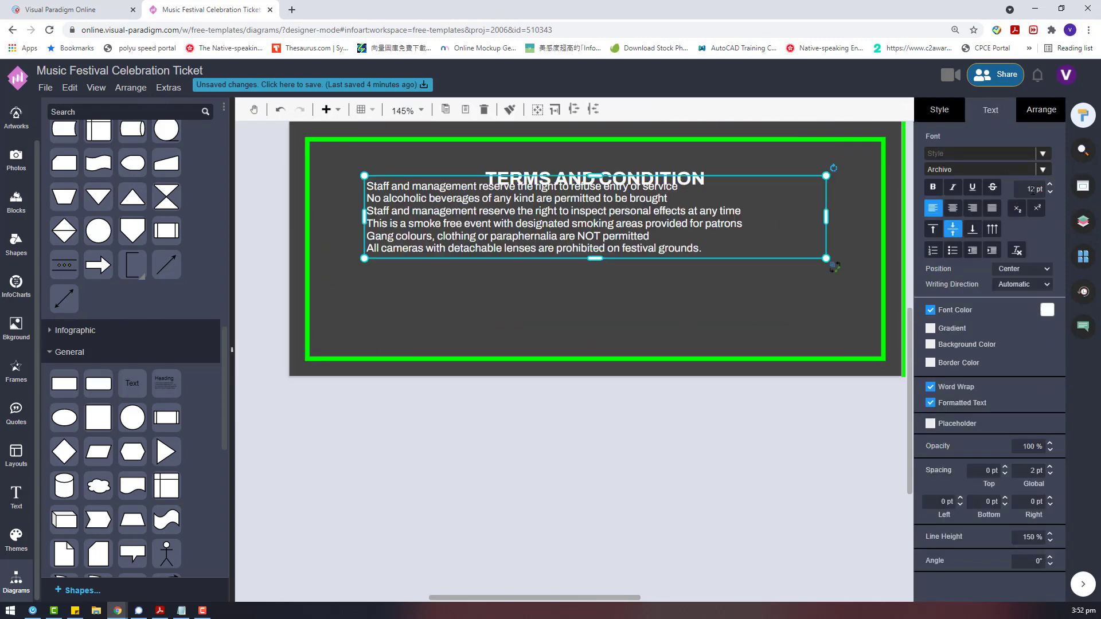
pyautogui.moveTo(560, 240); pyautogui.dragTo(565, 285)
# Format the six terms lines as a bulleted list.
pyautogui.doubleClick(560, 246)
pyautogui.click(953, 250)
pyautogui.click(639, 380)
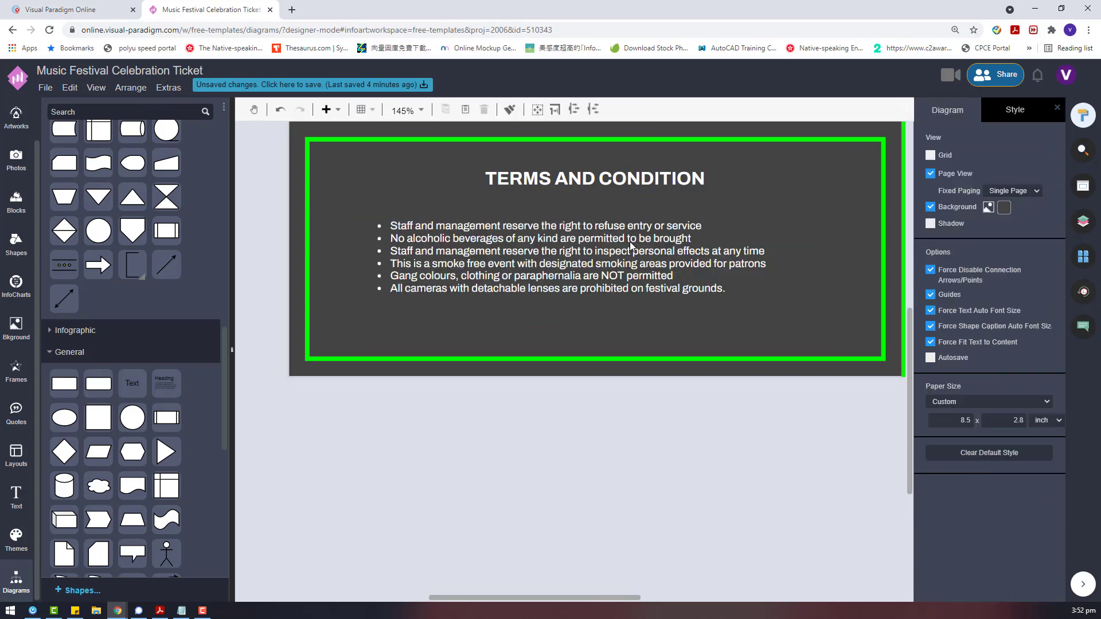
# Fine-tune the bulleted list's position beneath the heading, inside the green-outlined rectangle.
pyautogui.click(630, 242)
pyautogui.click(1031, 117)
pyautogui.click(957, 203)
pyautogui.click(704, 424)
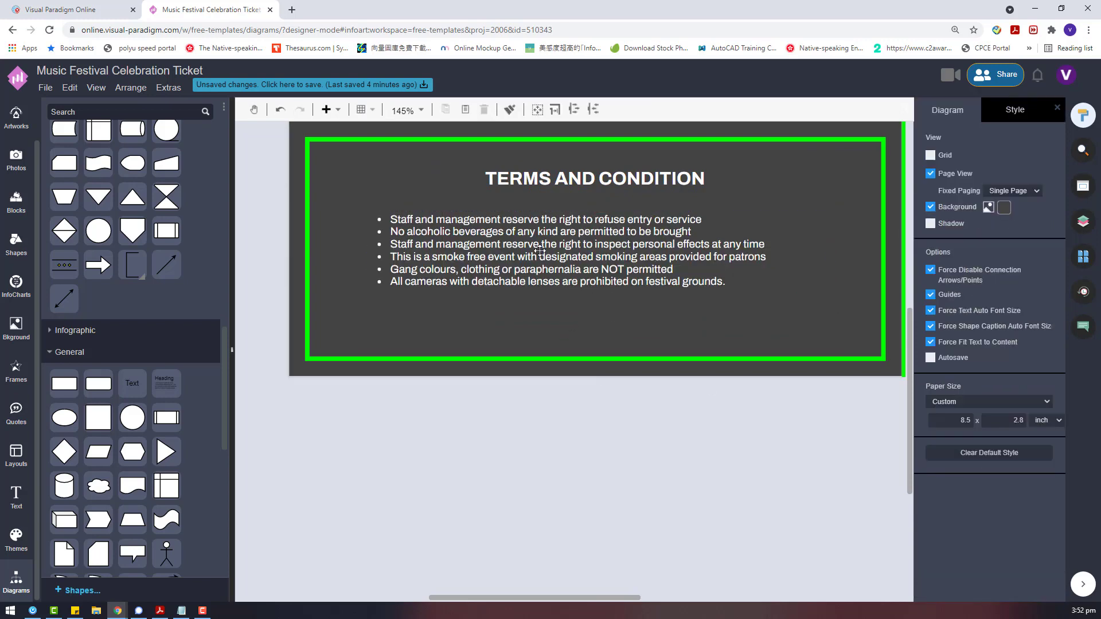
pyautogui.moveTo(540, 251); pyautogui.dragTo(537, 257)
# Left-align the TERMS AND CONDITION heading, enlarge it and bring it directly above the bulleted list.
pyautogui.click(996, 110)
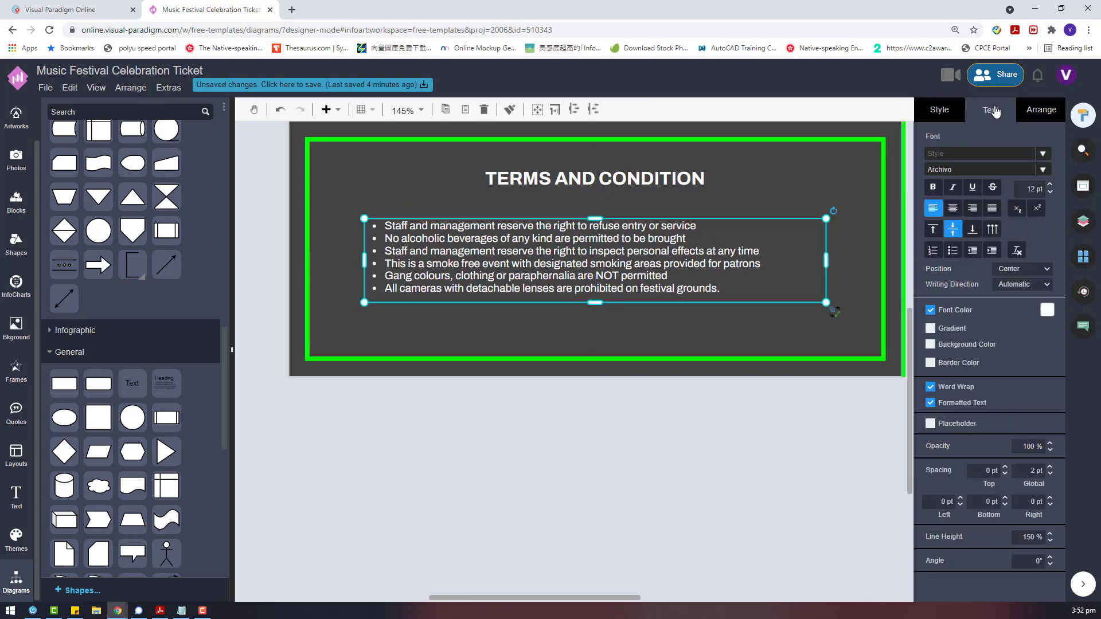
pyautogui.click(541, 185)
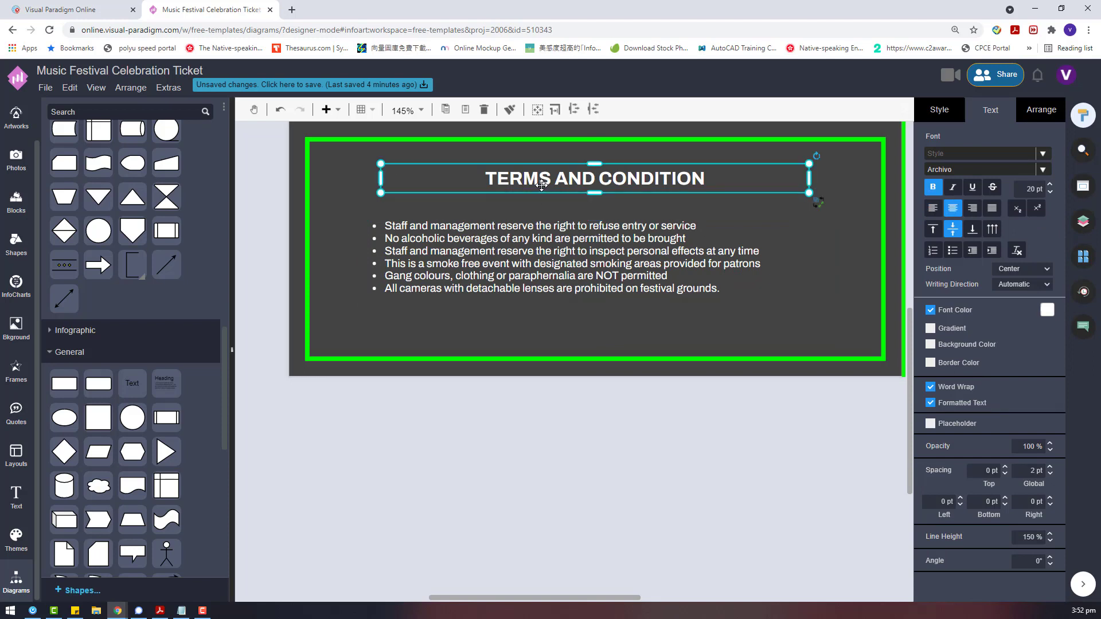
pyautogui.click(933, 209)
pyautogui.moveTo(595, 193); pyautogui.dragTo(541, 203)
# Move the heading and bulleted list together to the centre of the green-outlined rectangle.
pyautogui.moveTo(274, 164); pyautogui.dragTo(846, 335)
pyautogui.moveTo(480, 233); pyautogui.dragTo(480, 241)
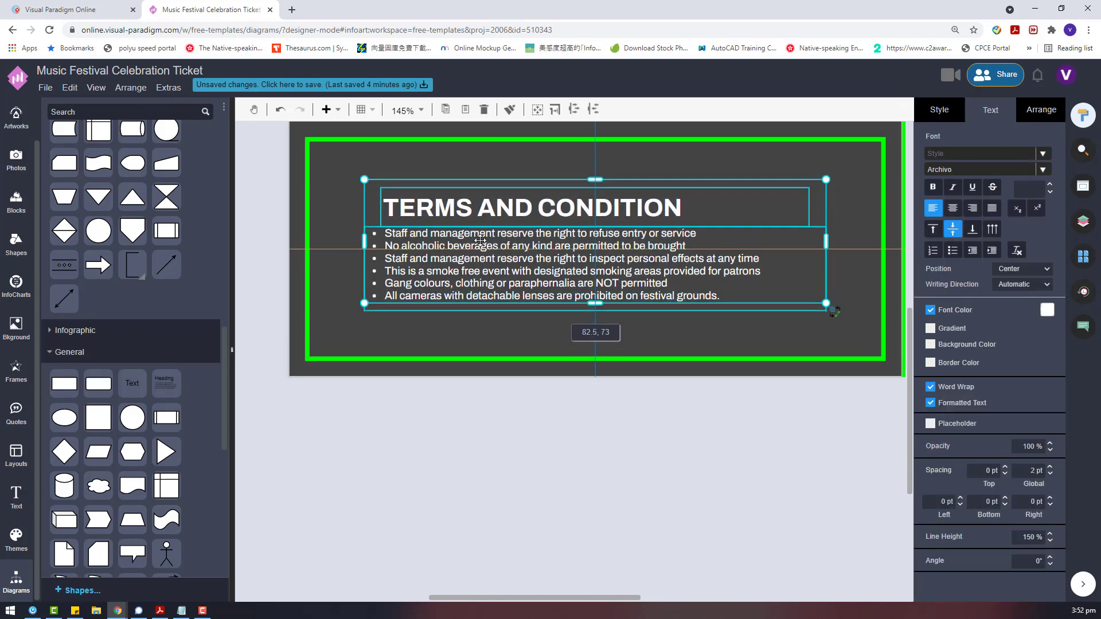
pyautogui.click(701, 439)
pyautogui.scroll(-4, 698, 425)
pyautogui.scroll(3, 746, 415)
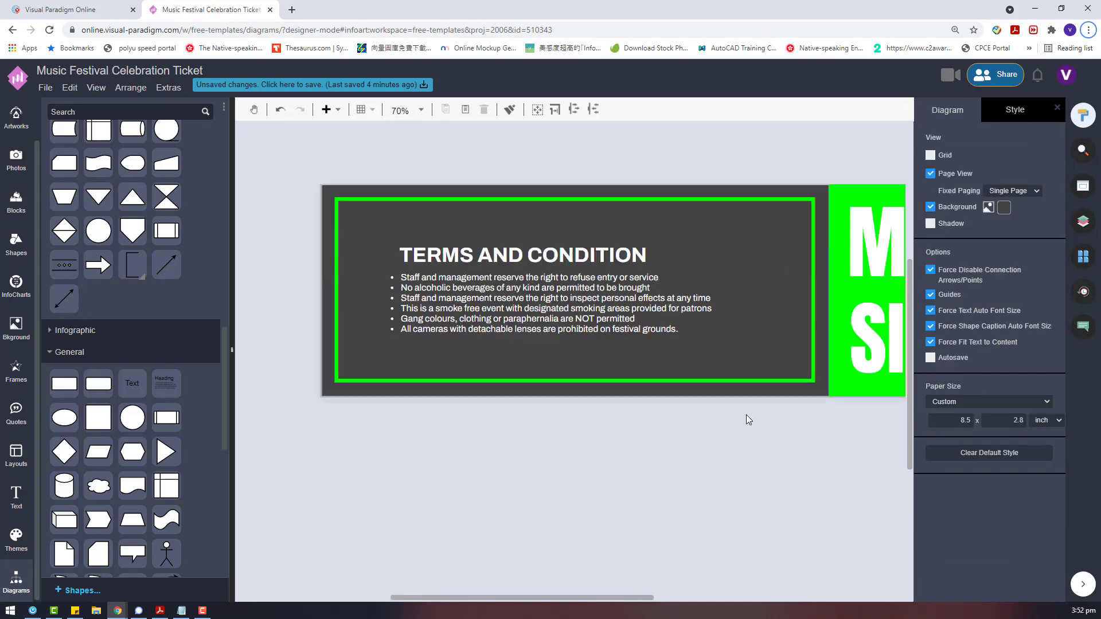
# Scale up the heading and bulleted list together and recentre them within the green-outlined rectangle.
pyautogui.moveTo(756, 429); pyautogui.dragTo(323, 229)
pyautogui.keyDown('shift'); pyautogui.click(613, 319); pyautogui.keyUp('shift')
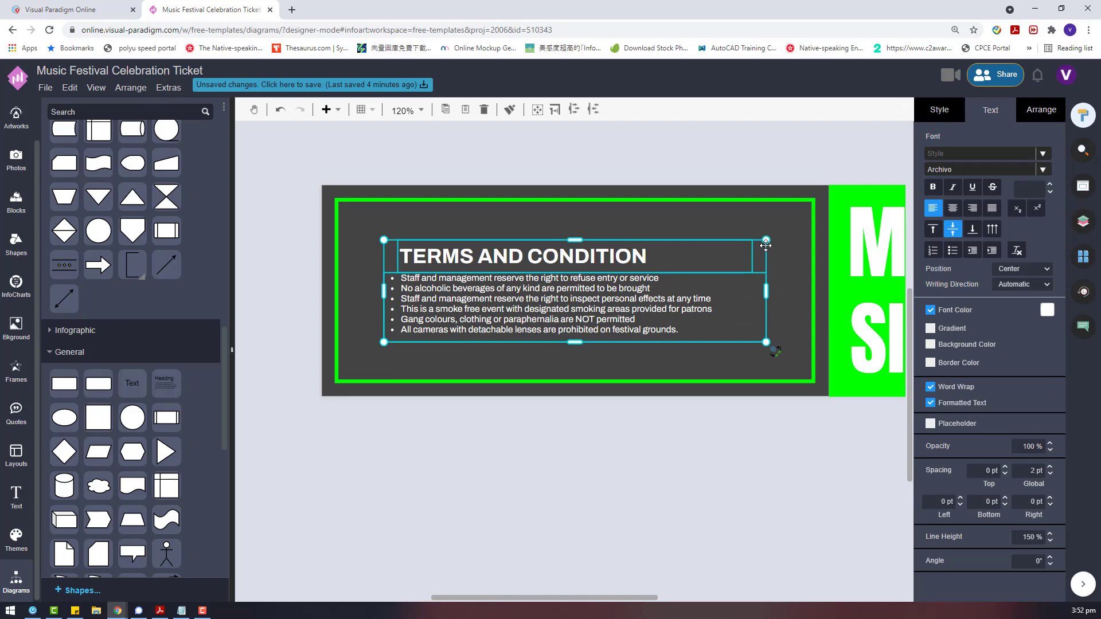
pyautogui.moveTo(766, 241); pyautogui.dragTo(817, 226)
pyautogui.moveTo(576, 284); pyautogui.dragTo(574, 312)
pyautogui.click(701, 452)
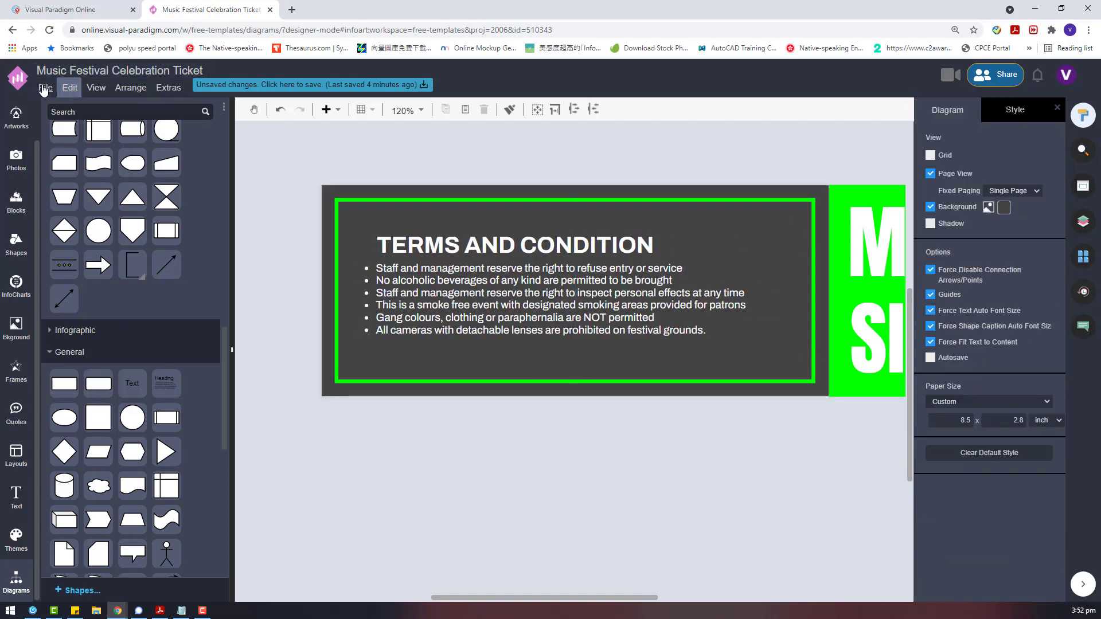
# Save the ticket project and switch to its front page, Page-1.
pyautogui.click(46, 87)
pyautogui.click(64, 165)
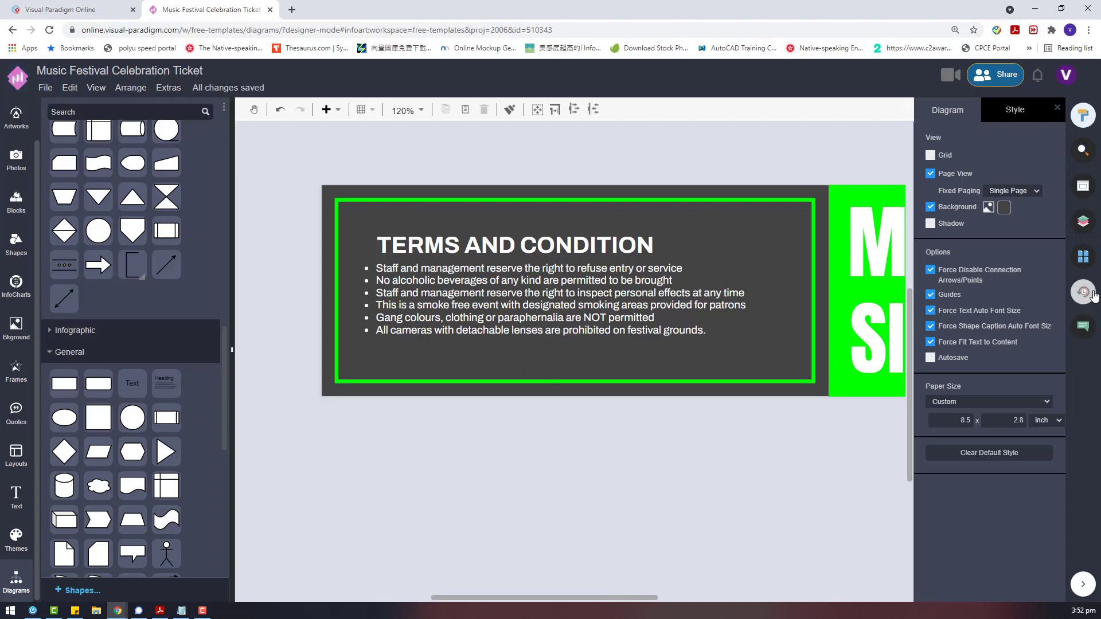
pyautogui.click(1083, 221)
pyautogui.click(1083, 257)
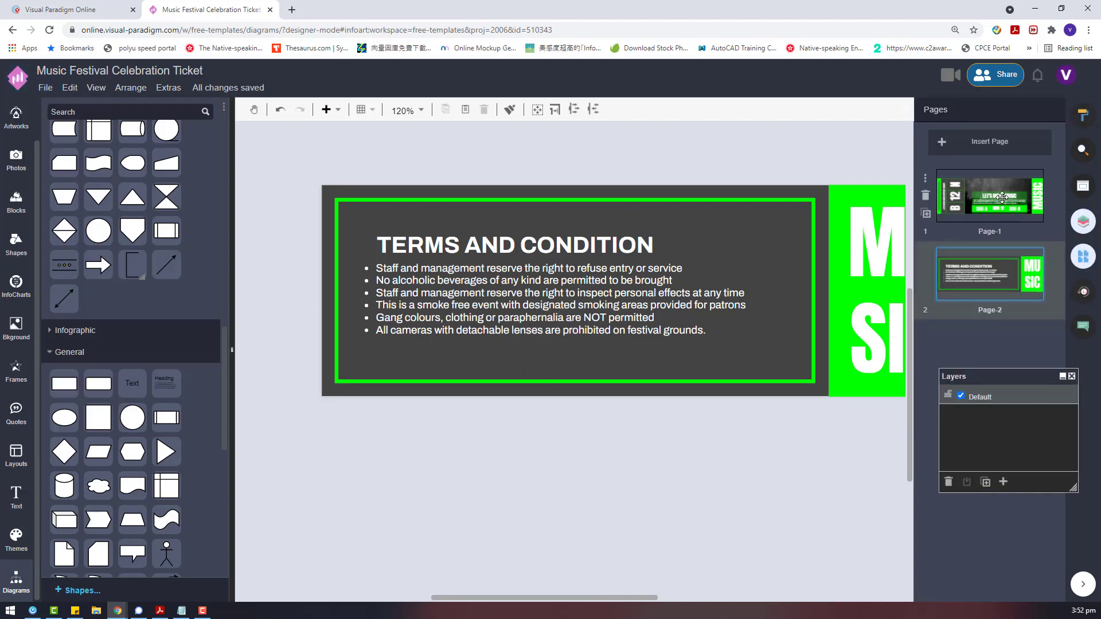
pyautogui.click(990, 195)
# Export the ticket design as a PDF file.
pyautogui.click(46, 88)
pyautogui.moveTo(75, 306)
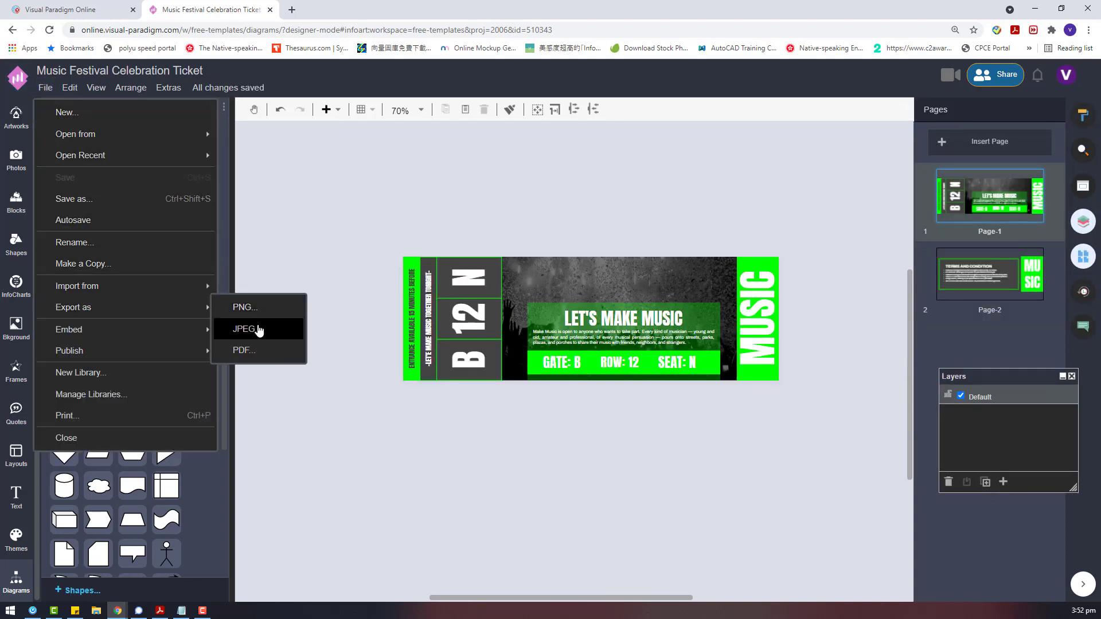
pyautogui.click(240, 350)
pyautogui.click(578, 361)
pyautogui.click(634, 373)
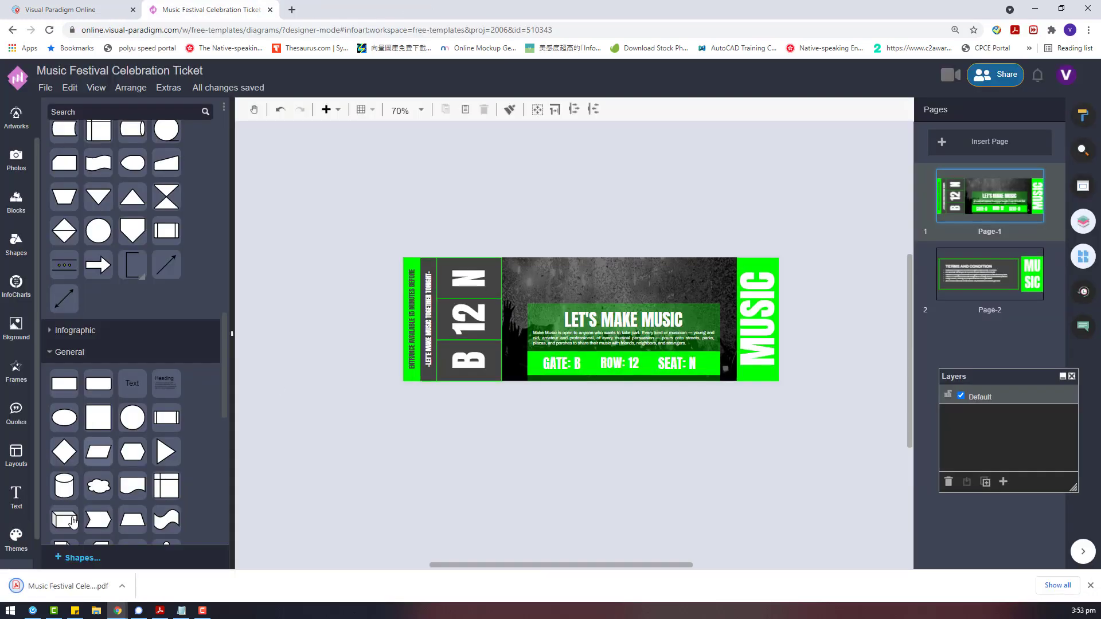
# Open the exported Music Festival Celebration Ticket.pdf in Adobe Acrobat Reader and check both the front and back pages.
pyautogui.click(67, 588)
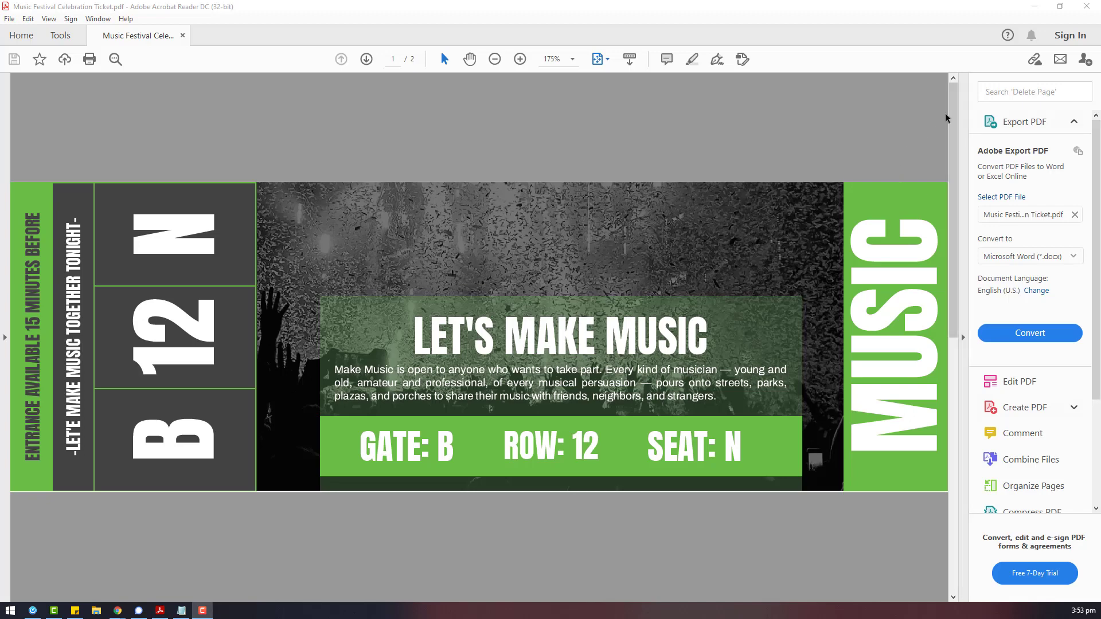
pyautogui.moveTo(952, 144); pyautogui.dragTo(958, 360)
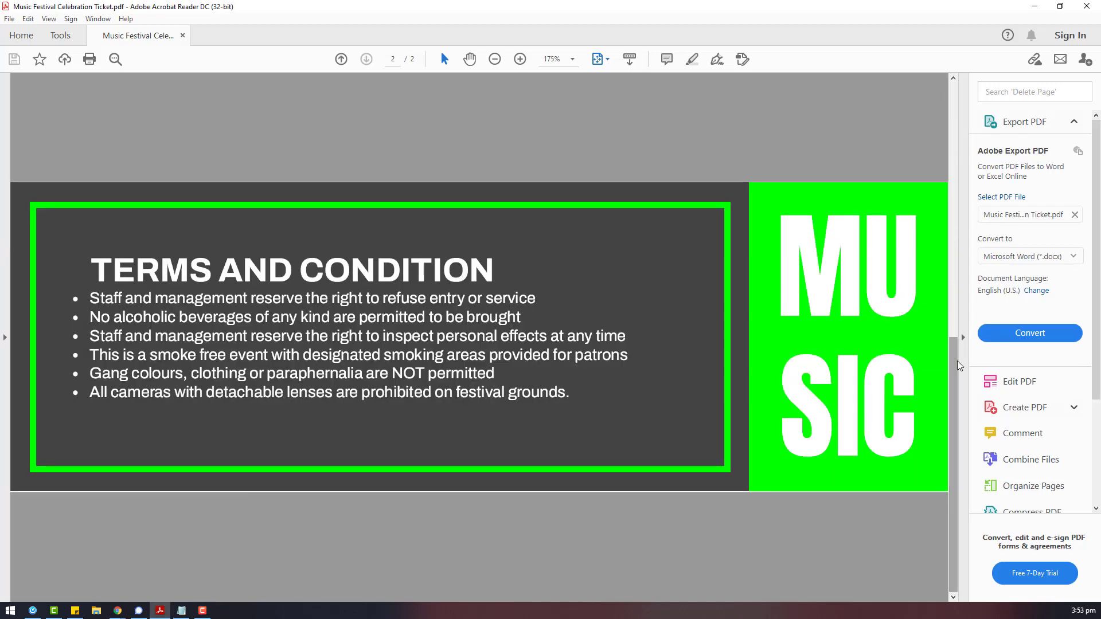